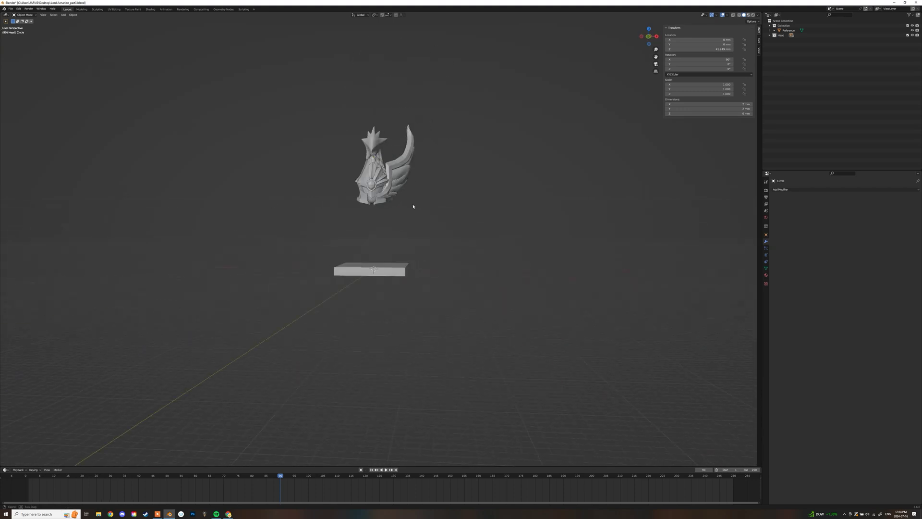
{"action": "key", "text": "XF86AudioLowerVolume"}
{"action": "key", "text": "XF86AudioLowerVolume"}
{"action": "key", "text": "XF86AudioLowerVolume"}
{"action": "key", "text": "XF86AudioLowerVolume"}
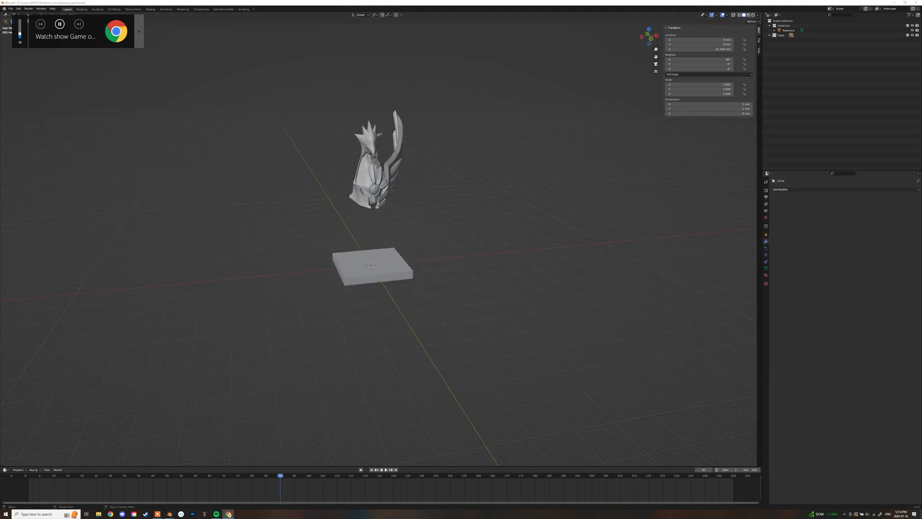
Add a new collection to the scene and rename the first collection Reference
{"action": "scroll", "coordinate": [410, 266], "scroll_direction": "up", "scroll_amount": 1}
{"action": "left_click", "coordinate": [413, 262]}
{"action": "key", "text": "KP_1"}
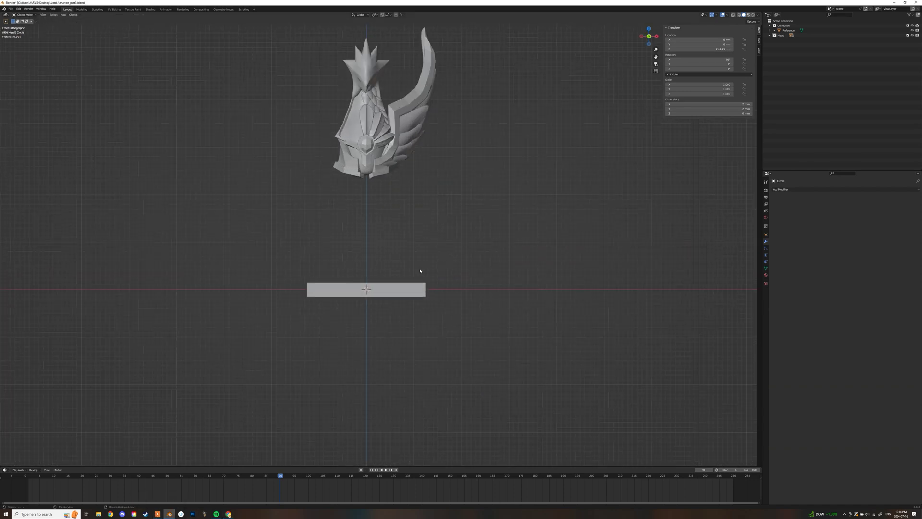
{"action": "middle_click_drag", "start_coordinate": [420, 269], "coordinate": [408, 347], "text": "shift"}
{"action": "left_click", "coordinate": [793, 59]}
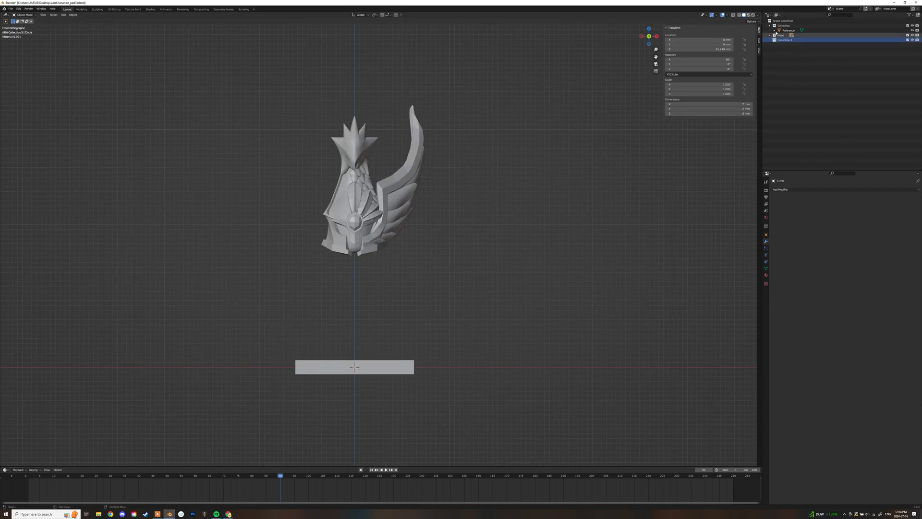
{"action": "left_click", "coordinate": [769, 25]}
{"action": "left_click", "coordinate": [769, 30]}
{"action": "left_click", "coordinate": [769, 30]}
{"action": "left_click", "coordinate": [785, 36]}
Add a cube for the torso, raise it along Z between the helmet and the base, and scale it up
{"action": "key", "text": "shift+a"}
{"action": "key", "text": "g"}
{"action": "key", "text": "z"}
{"action": "key", "text": "s"}
{"action": "scroll", "coordinate": [384, 279], "scroll_direction": "up", "scroll_amount": 2}
{"action": "key", "text": "s"}
{"action": "left_click", "coordinate": [440, 242]}
Taper the torso cube by scaling down its top face in edit mode
{"action": "key", "text": "Tab"}
{"action": "middle_click_drag", "start_coordinate": [441, 241], "coordinate": [389, 261]}
{"action": "key", "text": "3"}
{"action": "left_click", "coordinate": [408, 236]}
{"action": "key", "text": "KP_1"}
{"action": "key", "text": "s"}
{"action": "left_click", "coordinate": [413, 246]}
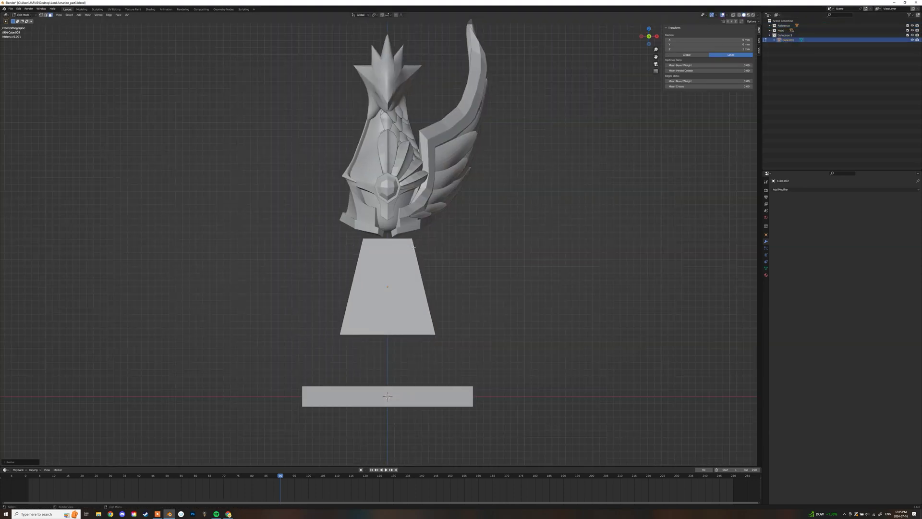
Cut one vertical and one horizontal centre edge loop into the torso block and show the scene in wireframe
{"action": "key", "text": "Tab"}
{"action": "key", "text": "Tab"}
{"action": "key", "text": "ctrl+r"}
{"action": "left_click", "coordinate": [387, 335]}
{"action": "key", "text": "Tab"}
{"action": "key", "text": "1"}
{"action": "key", "text": "shift+z"}
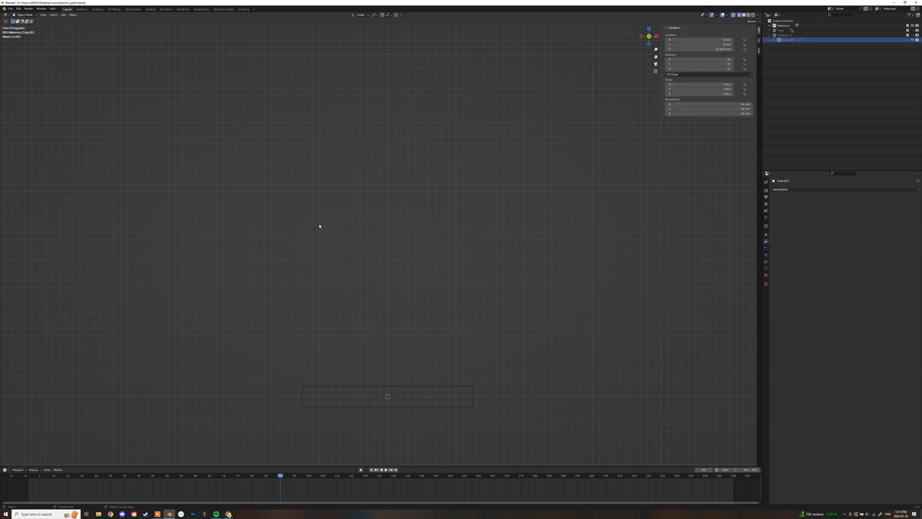
Make the collections visible again and delete the vertices of the torso block's left half
{"action": "left_click_drag", "start_coordinate": [912, 30], "coordinate": [912, 35]}
{"action": "left_click", "coordinate": [415, 260]}
{"action": "key", "text": "Tab"}
{"action": "middle_click_drag", "start_coordinate": [416, 259], "coordinate": [356, 255]}
{"action": "key", "text": "KP_1"}
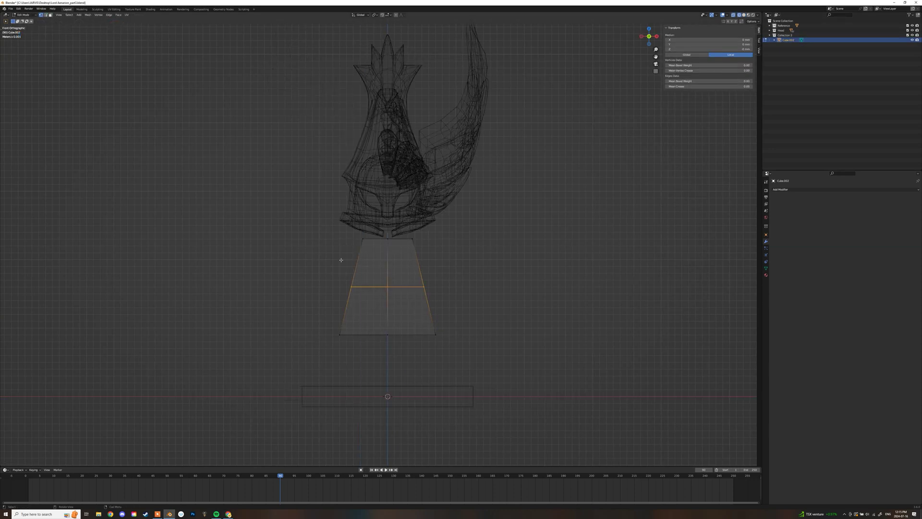
{"action": "left_click_drag", "start_coordinate": [331, 226], "coordinate": [375, 345]}
{"action": "key", "text": "x"}
{"action": "key", "text": "v"}
Add an X-axis Mirror modifier with clipping and a Subdivision Surface modifier to the torso half
{"action": "key", "text": "Tab"}
{"action": "left_click", "coordinate": [827, 189]}
{"action": "left_click", "coordinate": [823, 242]}
{"action": "left_click", "coordinate": [832, 227]}
{"action": "key", "text": "Tab"}
{"action": "key", "text": "Tab"}
{"action": "left_click", "coordinate": [829, 190]}
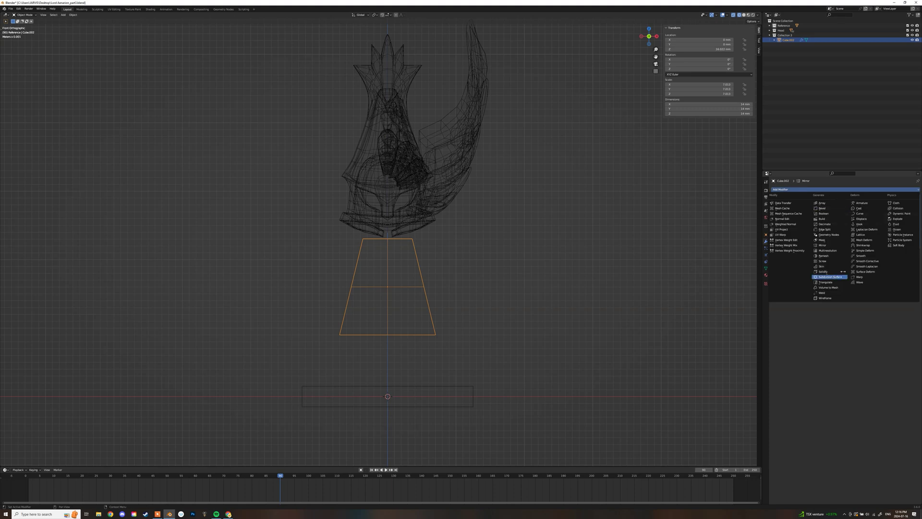
{"action": "left_click", "coordinate": [830, 276]}
In side view, rotate and reposition the torso's front and rear vertices to shape its profile
{"action": "key", "text": "Tab"}
{"action": "left_click", "coordinate": [390, 288]}
{"action": "key", "text": "KP_3"}
{"action": "left_click_drag", "start_coordinate": [391, 227], "coordinate": [313, 354]}
{"action": "key", "text": "r"}
{"action": "key", "text": "g"}
{"action": "left_click", "coordinate": [330, 359]}
{"action": "left_click_drag", "start_coordinate": [425, 226], "coordinate": [464, 346]}
{"action": "key", "text": "r"}
In front view, move the torso's middle vertices inward and its lower ones outward and down for a flared hem
{"action": "key", "text": "KP_1"}
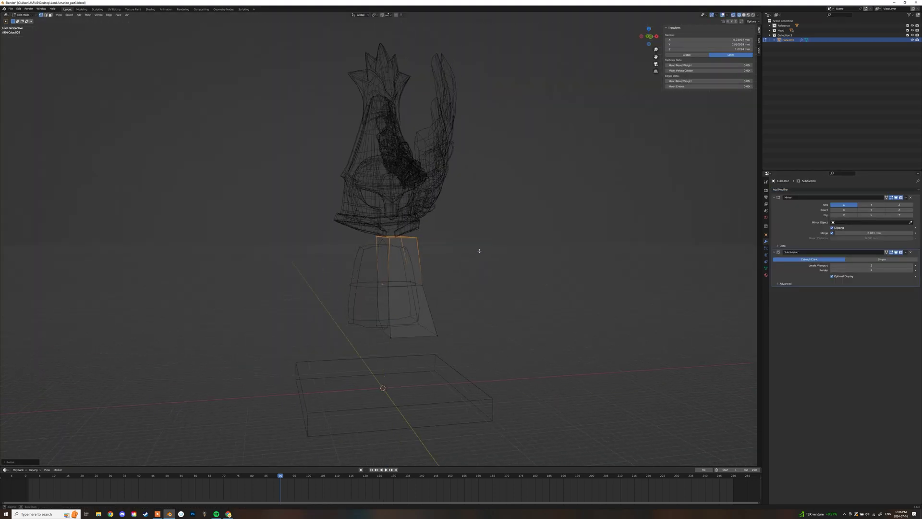
{"action": "left_click", "coordinate": [422, 285]}
{"action": "key", "text": "g"}
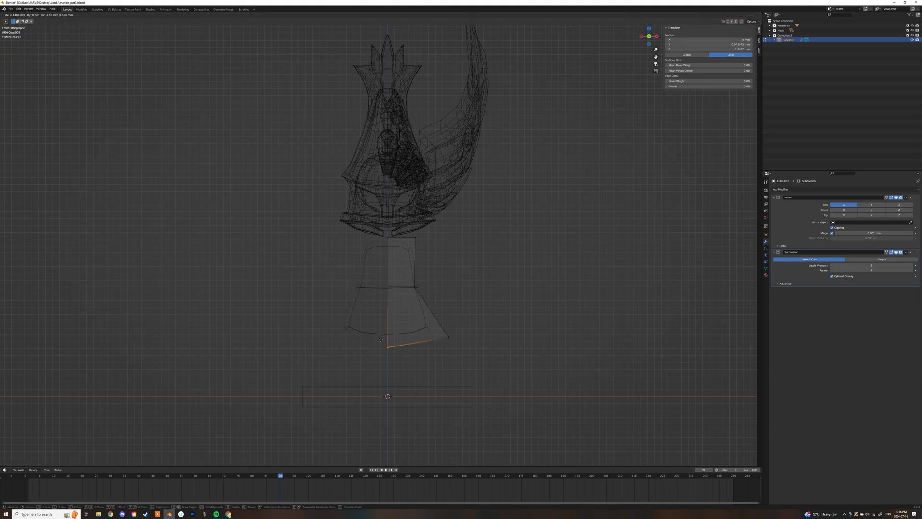
{"action": "left_click", "coordinate": [398, 256]}
{"action": "key", "text": "KP_3"}
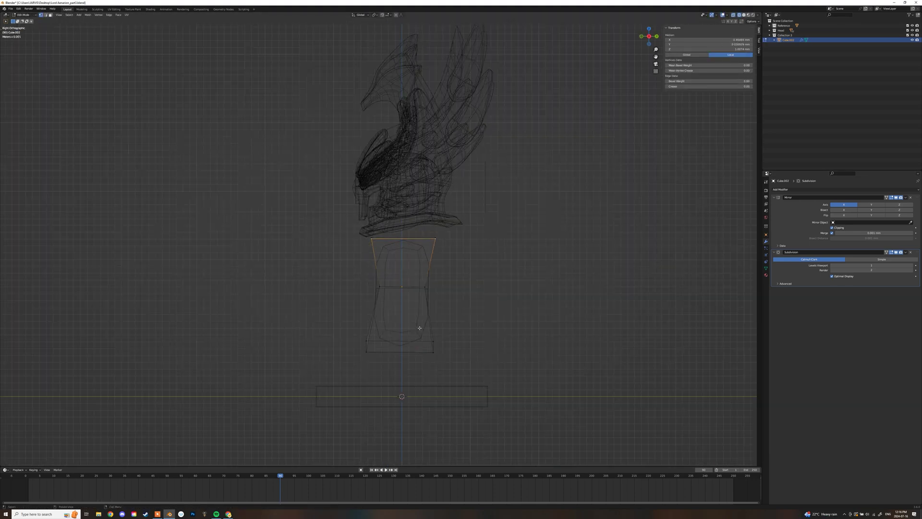
{"action": "mouse_move", "coordinate": [364, 349]}
{"action": "middle_mouse_down"}
{"action": "mouse_move", "coordinate": [418, 343]}
{"action": "mouse_move", "coordinate": [398, 288]}
{"action": "middle_mouse_up"}
Return to object mode with solid shading and scale the torso along Y
{"action": "key", "text": "Tab"}
{"action": "key", "text": "shift+z"}
{"action": "key", "text": "s"}
{"action": "key", "text": "y"}
{"action": "left_click", "coordinate": [427, 272]}
Add a cube for the leg and scale it into a narrow block standing on the base
{"action": "middle_click_drag", "start_coordinate": [346, 240], "coordinate": [403, 229]}
{"action": "key", "text": "KP_1"}
{"action": "scroll", "coordinate": [426, 224], "scroll_direction": "up", "scroll_amount": 2}
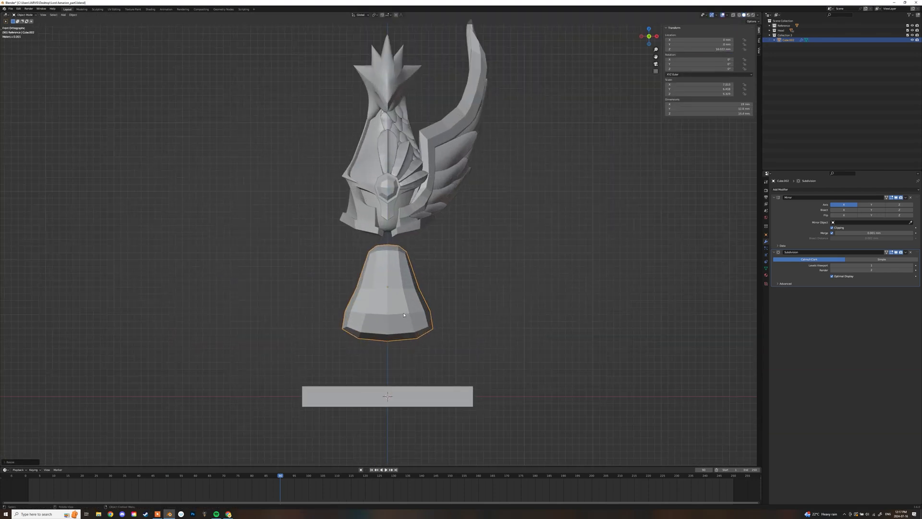
{"action": "key", "text": "shift+a"}
{"action": "mouse_move", "coordinate": [392, 310]}
{"action": "left_click", "coordinate": [426, 317]}
{"action": "left_click", "coordinate": [468, 168]}
{"action": "key", "text": "s"}
{"action": "key", "text": "x"}
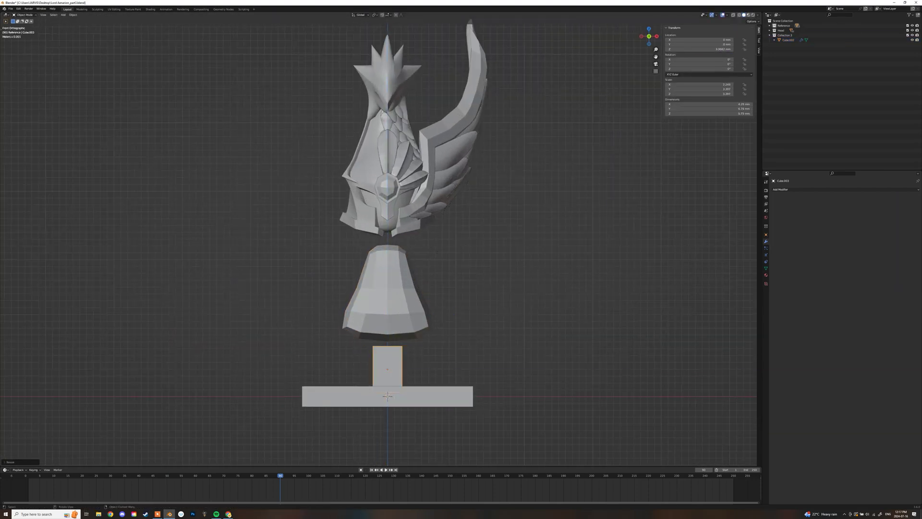
{"action": "left_click", "coordinate": [442, 234]}
Resize the leg block, shift it along X to one side of the centre, and scale its depth along Y
{"action": "key", "text": "s"}
{"action": "key", "text": "g"}
{"action": "key", "text": "x"}
{"action": "key", "text": "s"}
{"action": "key", "text": "y"}
Raise the leg block along Z and scale it to fill the gap between base and torso
{"action": "middle_click_drag", "start_coordinate": [455, 314], "coordinate": [443, 343]}
{"action": "key", "text": "g"}
{"action": "key", "text": "z"}
{"action": "key", "text": "s"}
{"action": "left_click", "coordinate": [459, 339]}
{"action": "key", "text": "s"}
{"action": "key", "text": "x"}
{"action": "left_click", "coordinate": [453, 336]}
{"action": "key", "text": "KP_1"}
{"action": "key", "text": "shift+d"}
{"action": "key", "text": "x"}
{"action": "left_click", "coordinate": [406, 348]}
{"action": "left_click", "coordinate": [416, 357], "text": "shift"}
{"action": "key", "text": "ctrl+z"}
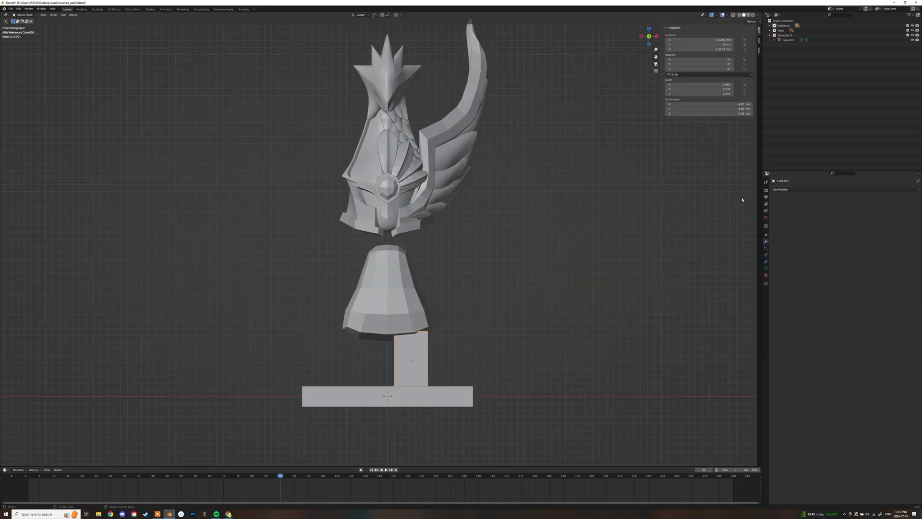
Give the leg block a level 1 Subdivision modifier and adjust its shape to fit between torso and base
{"action": "key", "text": "ctrl+1"}
{"action": "key", "text": "Tab"}
{"action": "left_click", "coordinate": [426, 389]}
{"action": "key", "text": "Tab"}
{"action": "middle_click_drag", "start_coordinate": [427, 389], "coordinate": [427, 351]}
{"action": "key", "text": "KP_1"}
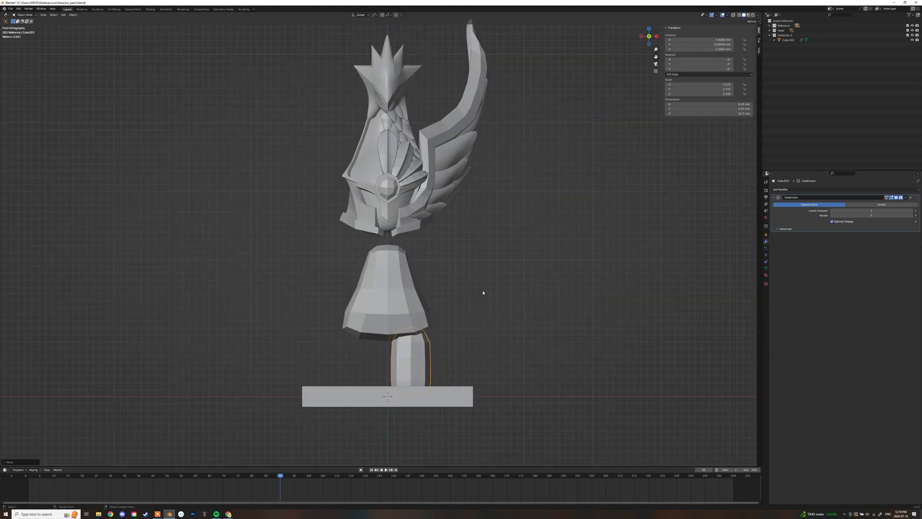
Add a Mirror modifier to the leg with the torso as the mirror object
{"action": "middle_click_drag", "start_coordinate": [475, 291], "coordinate": [404, 302]}
{"action": "left_click", "coordinate": [797, 189]}
{"action": "left_click", "coordinate": [817, 242]}
{"action": "left_click", "coordinate": [911, 260]}
{"action": "left_click", "coordinate": [417, 288]}
Rotate the mirrored leg slightly and position it under the torso in front view
{"action": "key", "text": "KP_1"}
{"action": "key", "text": "r"}
{"action": "left_click", "coordinate": [438, 341]}
{"action": "key", "text": "g"}
{"action": "left_click", "coordinate": [438, 338]}
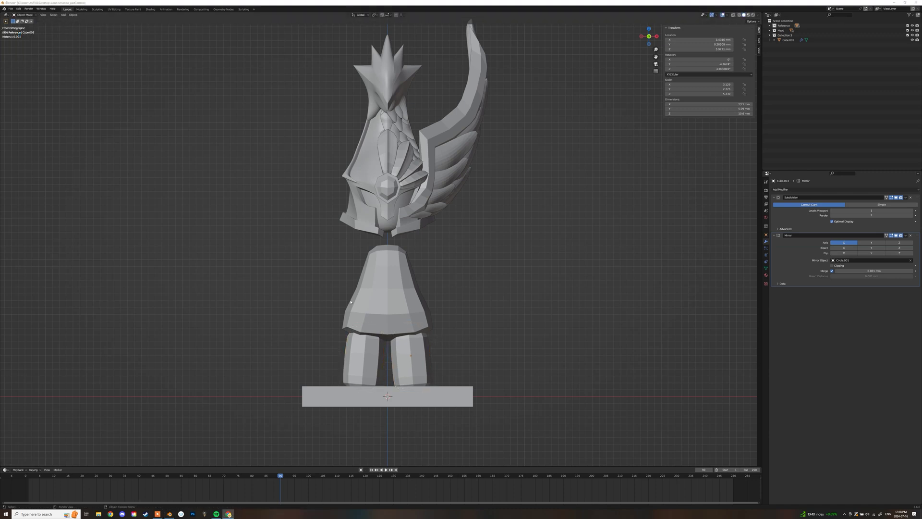
Scale the torso along X and Z to match the proportions of the legs
{"action": "left_click", "coordinate": [406, 297]}
{"action": "key", "text": "s"}
{"action": "key", "text": "x"}
{"action": "left_click", "coordinate": [457, 301]}
{"action": "key", "text": "s"}
{"action": "key", "text": "z"}
{"action": "left_click", "coordinate": [439, 253]}
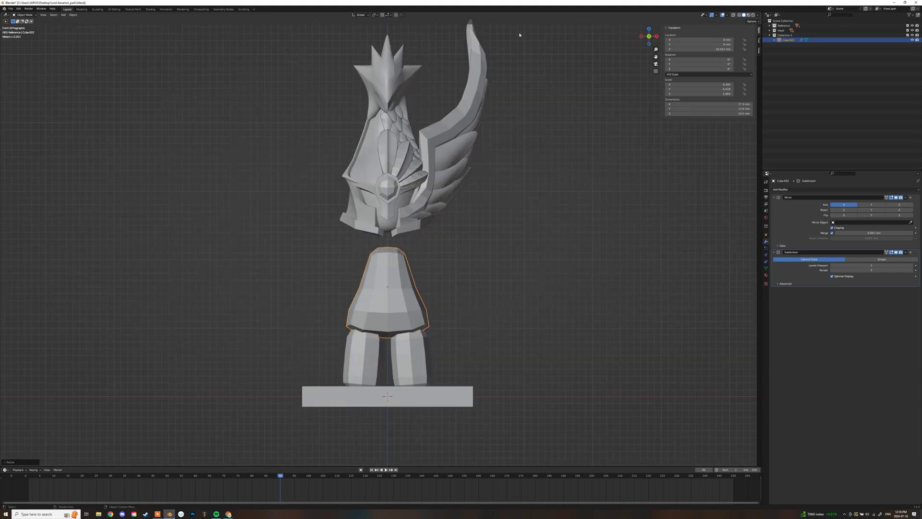
Select all the helmet pieces and lower them along Z towards the torso
{"action": "left_click_drag", "start_coordinate": [519, 34], "coordinate": [322, 231]}
{"action": "key", "text": "g"}
{"action": "key", "text": "z"}
{"action": "left_click", "coordinate": [332, 265]}
Add a cube as a size reference, scale it up, and set its Z dimension to 65 mm
{"action": "scroll", "coordinate": [365, 249], "scroll_direction": "down", "scroll_amount": 3}
{"action": "middle_click_drag", "start_coordinate": [365, 250], "coordinate": [489, 233]}
{"action": "left_click", "coordinate": [489, 233]}
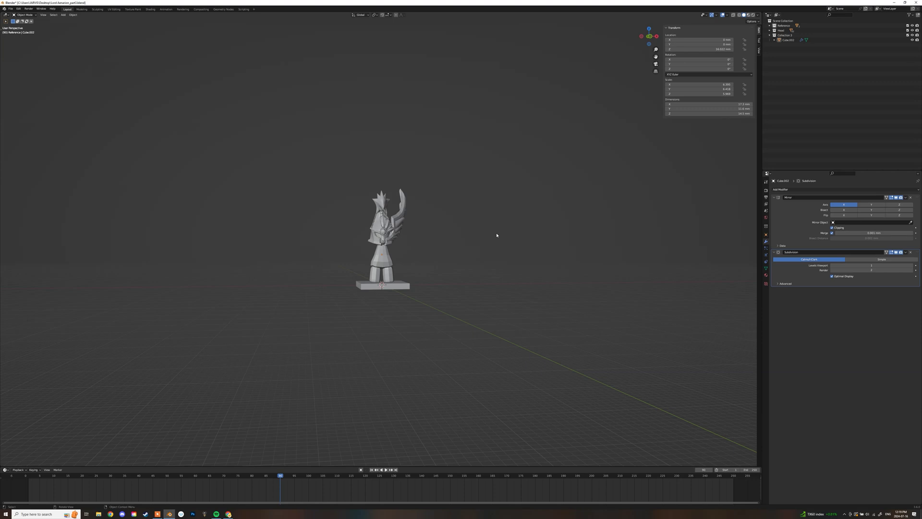
{"action": "key", "text": "shift+a"}
{"action": "left_click", "coordinate": [480, 239]}
{"action": "key", "text": "s"}
{"action": "left_click", "coordinate": [509, 165]}
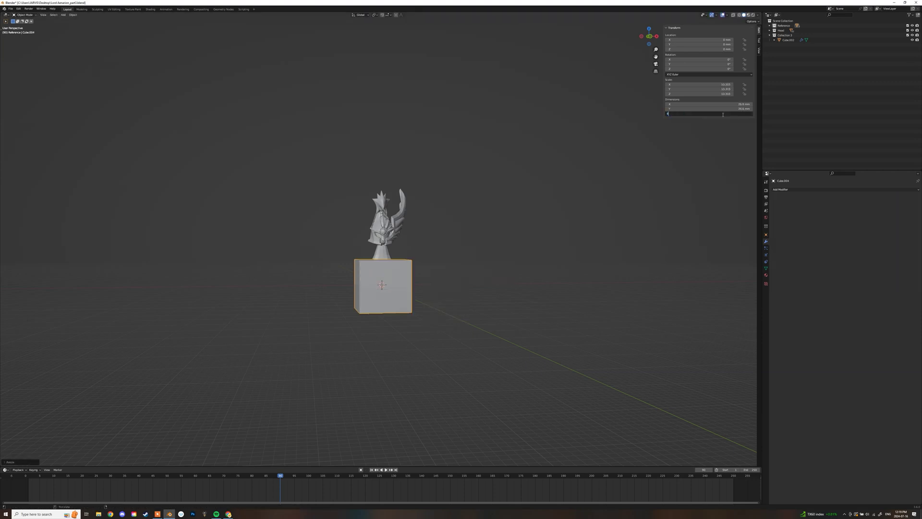
{"action": "type", "text": "5"}
{"action": "key", "text": "Return"}
Raise the tall reference block along Z to ground level and move it along X beside the figure
{"action": "key", "text": "KP_1"}
{"action": "key", "text": "g"}
{"action": "key", "text": "z"}
{"action": "left_click", "coordinate": [363, 210]}
{"action": "key", "text": "g"}
{"action": "key", "text": "x"}
{"action": "left_click", "coordinate": [247, 210]}
Move the leg object out of the Reference collection into the collection that holds the torso
{"action": "left_click", "coordinate": [784, 41]}
{"action": "left_click", "coordinate": [785, 36]}
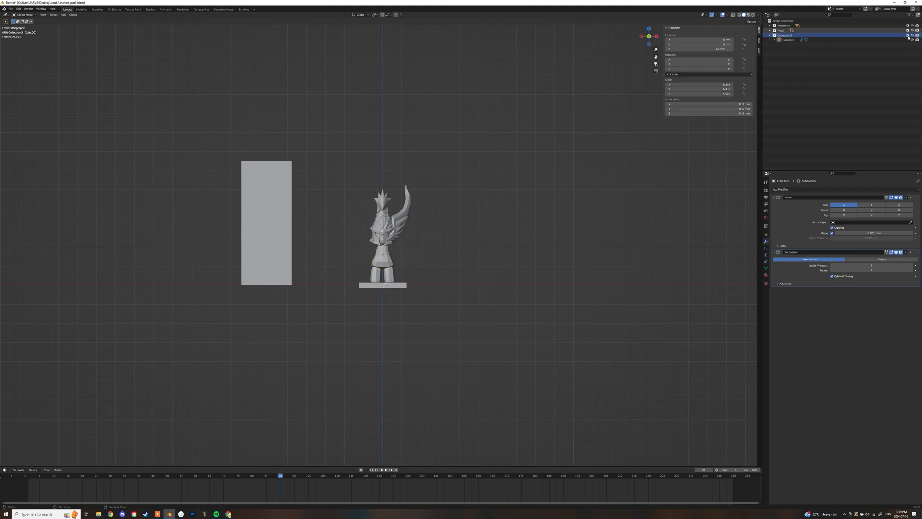
{"action": "left_click", "coordinate": [912, 40]}
{"action": "left_click", "coordinate": [388, 274]}
{"action": "left_click", "coordinate": [770, 30]}
{"action": "scroll", "coordinate": [807, 72], "scroll_direction": "down", "scroll_amount": 5}
{"action": "scroll", "coordinate": [807, 72], "scroll_direction": "up", "scroll_amount": 5}
{"action": "left_click", "coordinate": [769, 25]}
{"action": "left_click", "coordinate": [770, 45]}
{"action": "left_click", "coordinate": [788, 36], "text": "shift"}
{"action": "mouse_move", "coordinate": [788, 36]}
{"action": "left_mouse_down"}
{"action": "mouse_move", "coordinate": [785, 50]}
{"action": "mouse_move", "coordinate": [794, 34]}
{"action": "left_mouse_up"}
{"action": "left_click", "coordinate": [789, 54]}
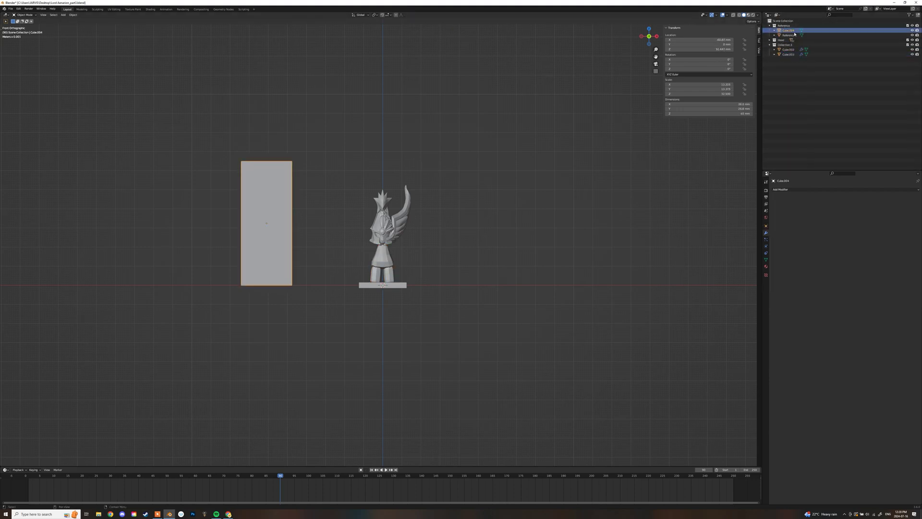
Select the helmet, torso and leg pieces together and scale them up towards the height of the 65 mm block
{"action": "left_click", "coordinate": [389, 285]}
{"action": "middle_click_drag", "start_coordinate": [414, 238], "coordinate": [442, 165]}
{"action": "left_click_drag", "start_coordinate": [441, 165], "coordinate": [358, 272]}
{"action": "key", "text": "KP_1"}
{"action": "key", "text": "s"}
{"action": "left_click", "coordinate": [448, 132]}
Move the scaled figure along Z so the feet rest just above the square base
{"action": "key", "text": "g"}
{"action": "key", "text": "z"}
{"action": "left_click", "coordinate": [448, 120]}
{"action": "key", "text": "g"}
{"action": "key", "text": "z"}
{"action": "left_click", "coordinate": [439, 129]}
{"action": "middle_click_drag", "start_coordinate": [442, 184], "coordinate": [457, 216]}
{"action": "scroll", "coordinate": [456, 216], "scroll_direction": "up", "scroll_amount": 3}
{"action": "key", "text": "KP_1"}
{"action": "key", "text": "g"}
{"action": "key", "text": "z"}
{"action": "left_click", "coordinate": [449, 221]}
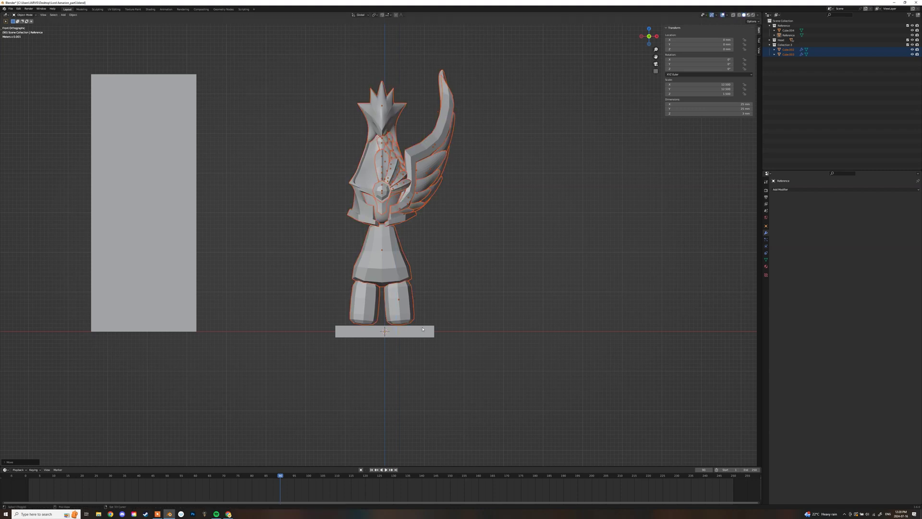
Add the square base to the selection and raise it with the figure along Z to ground level
{"action": "left_click", "coordinate": [425, 328], "text": "shift"}
{"action": "key", "text": "g"}
{"action": "key", "text": "z"}
{"action": "left_click", "coordinate": [424, 320]}
In a wireframe front view, select the helmet pieces and move them along X to line up with the centre axis
{"action": "left_click", "coordinate": [398, 261]}
{"action": "left_click", "coordinate": [403, 294]}
{"action": "left_click", "coordinate": [404, 207]}
{"action": "middle_click_drag", "start_coordinate": [405, 207], "coordinate": [338, 221]}
{"action": "key", "text": "KP_1"}
{"action": "key", "text": "shift+z"}
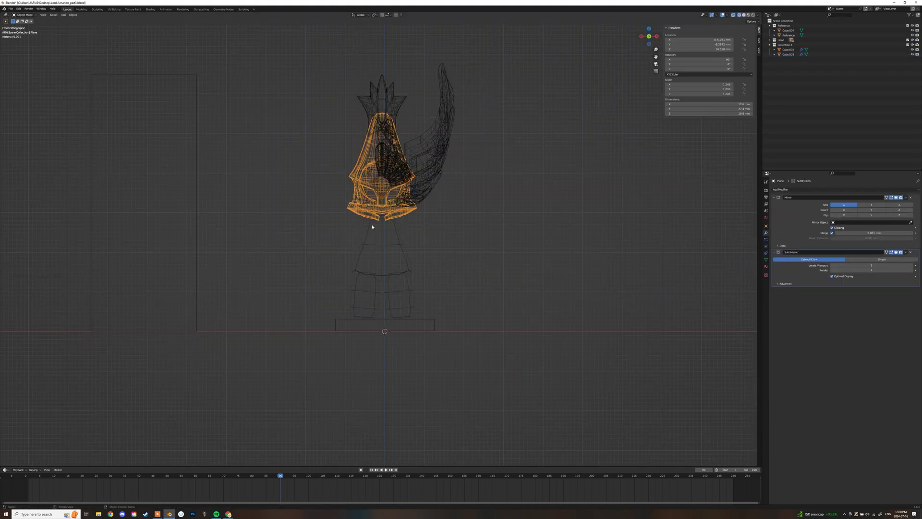
{"action": "scroll", "coordinate": [378, 242], "scroll_direction": "up", "scroll_amount": 3}
{"action": "left_click", "coordinate": [427, 304]}
{"action": "left_click", "coordinate": [427, 304]}
{"action": "left_click", "coordinate": [427, 273], "text": "shift"}
{"action": "key", "text": "g"}
{"action": "left_click", "coordinate": [430, 272]}
{"action": "scroll", "coordinate": [435, 246], "scroll_direction": "down", "scroll_amount": 2}
{"action": "middle_click_drag", "start_coordinate": [434, 245], "coordinate": [430, 309], "text": "shift"}
{"action": "left_click_drag", "start_coordinate": [500, 66], "coordinate": [292, 269]}
{"action": "scroll", "coordinate": [413, 264], "scroll_direction": "up", "scroll_amount": 10}
{"action": "key", "text": "g"}
{"action": "key", "text": "x"}
{"action": "left_click", "coordinate": [430, 263]}
{"action": "left_click", "coordinate": [434, 264]}
Select the torso and nudge it along X so its middle edge sits on the centre axis
{"action": "middle_click_drag", "start_coordinate": [416, 385], "coordinate": [407, 224], "text": "shift"}
{"action": "scroll", "coordinate": [408, 224], "scroll_direction": "up", "scroll_amount": 6}
{"action": "left_click", "coordinate": [389, 192]}
{"action": "scroll", "coordinate": [398, 207], "scroll_direction": "down", "scroll_amount": 4}
{"action": "middle_click_drag", "start_coordinate": [418, 384], "coordinate": [439, 225], "text": "shift"}
{"action": "key", "text": "g"}
{"action": "key", "text": "x"}
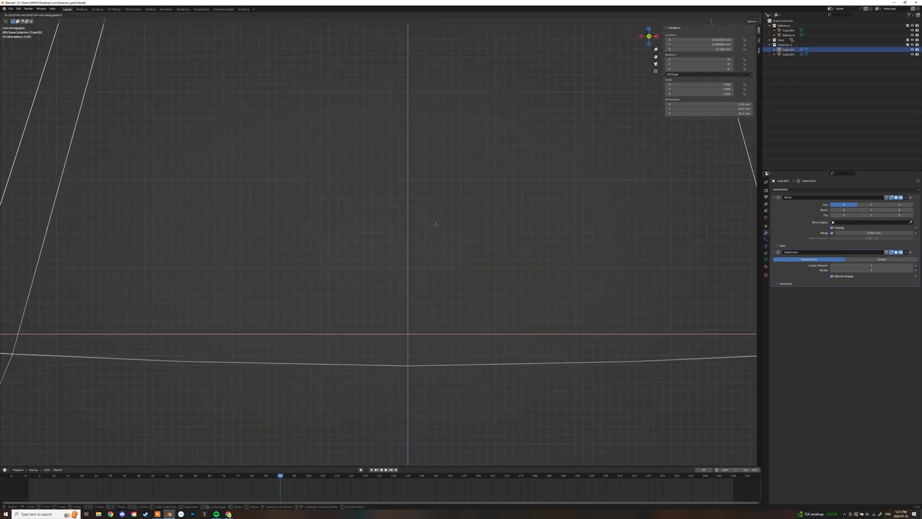
{"action": "left_click", "coordinate": [436, 225]}
{"action": "scroll", "coordinate": [436, 225], "scroll_direction": "down", "scroll_amount": 14}
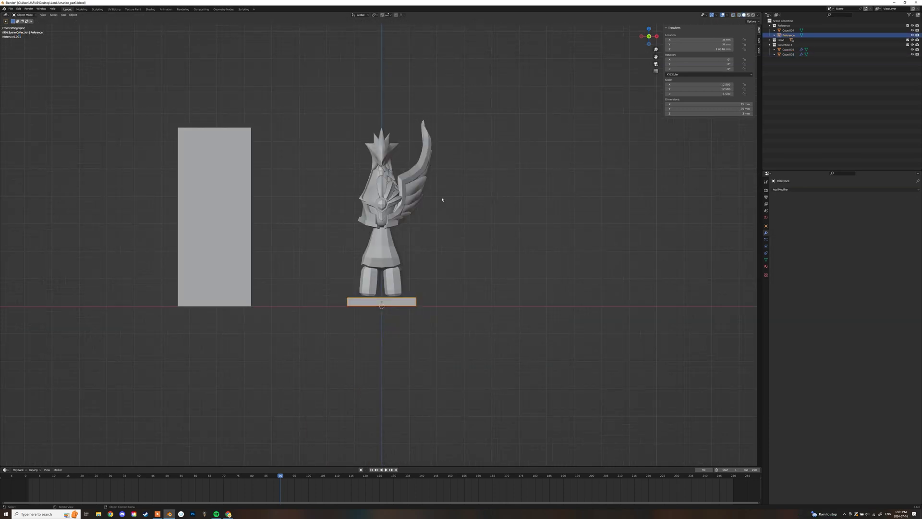
Rename the collection holding the torso and legs to Reference Body
{"action": "middle_click_drag", "start_coordinate": [450, 190], "coordinate": [487, 198]}
{"action": "left_click", "coordinate": [393, 270]}
{"action": "scroll", "coordinate": [411, 274], "scroll_direction": "up", "scroll_amount": 5}
{"action": "double_click", "coordinate": [785, 45]}
{"action": "type", "text": "Reference Body"}
{"action": "key", "text": "Return"}
Duplicate the mirrored leg, then scale, rotate and position the copy as an upper arm at the shoulder
{"action": "left_click", "coordinate": [404, 307]}
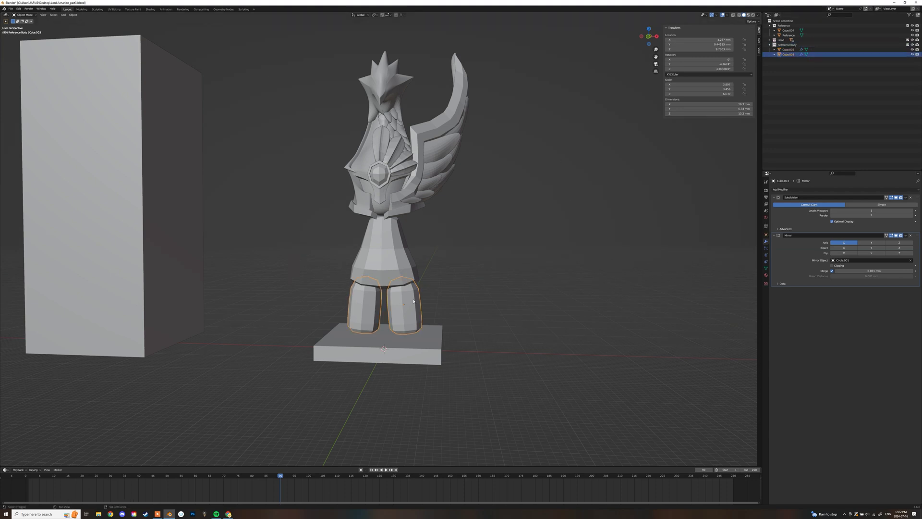
{"action": "key", "text": "shift+d"}
{"action": "key", "text": "KP_1"}
{"action": "key", "text": "KP_3"}
{"action": "key", "text": "s"}
{"action": "key", "text": "z"}
{"action": "left_click", "coordinate": [404, 215]}
{"action": "key", "text": "KP_1"}
{"action": "key", "text": "r"}
{"action": "left_click", "coordinate": [473, 217]}
{"action": "key", "text": "g"}
{"action": "left_click", "coordinate": [457, 210]}
Duplicate the upper arm and place the copy at its outer end as the forearm
{"action": "key", "text": "shift+d"}
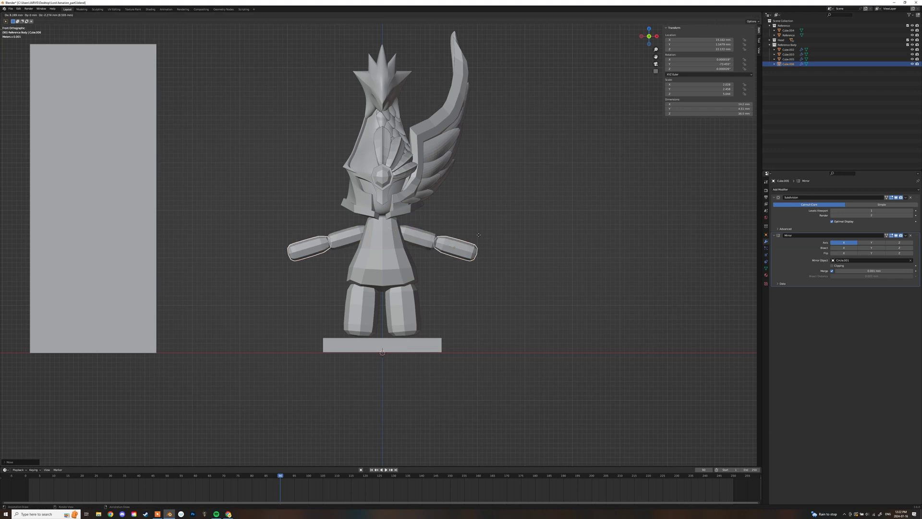
{"action": "left_click", "coordinate": [466, 249]}
{"action": "left_click", "coordinate": [470, 240]}
{"action": "middle_click_drag", "start_coordinate": [469, 241], "coordinate": [488, 280]}
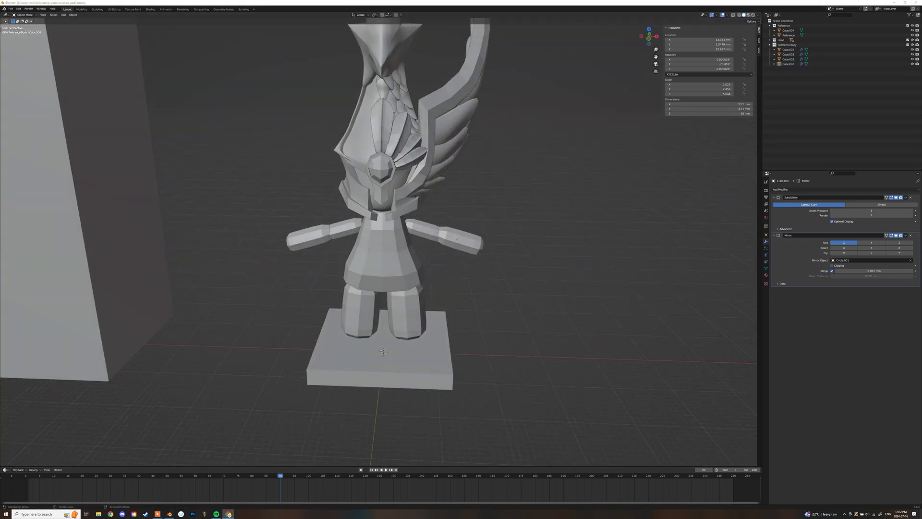
Slim the forearm by scaling it along Y and Z, and adjust its overall size from the side
{"action": "left_click", "coordinate": [465, 242]}
{"action": "scroll", "coordinate": [467, 242], "scroll_direction": "up", "scroll_amount": 1}
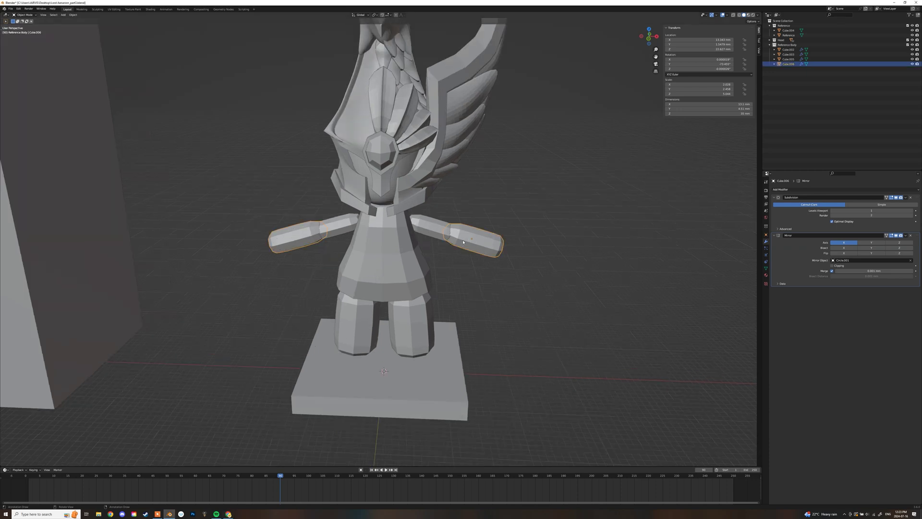
{"action": "key", "text": "KP_7"}
{"action": "key", "text": "s"}
{"action": "key", "text": "y"}
{"action": "left_click", "coordinate": [516, 297]}
{"action": "middle_click_drag", "start_coordinate": [517, 298], "coordinate": [452, 225]}
{"action": "key", "text": "s"}
{"action": "key", "text": "z"}
{"action": "left_click", "coordinate": [472, 208]}
{"action": "key", "text": "KP_3"}
{"action": "key", "text": "s"}
{"action": "left_click", "coordinate": [432, 240]}
Select the upper arm and scale it to match the forearm
{"action": "left_click", "coordinate": [404, 233]}
{"action": "middle_click_drag", "start_coordinate": [370, 235], "coordinate": [272, 243]}
{"action": "key", "text": "s"}
{"action": "left_click", "coordinate": [442, 240]}
{"action": "left_click", "coordinate": [499, 293]}
{"action": "scroll", "coordinate": [468, 255], "scroll_direction": "down", "scroll_amount": 5}
{"action": "scroll", "coordinate": [445, 262], "scroll_direction": "up", "scroll_amount": 4}
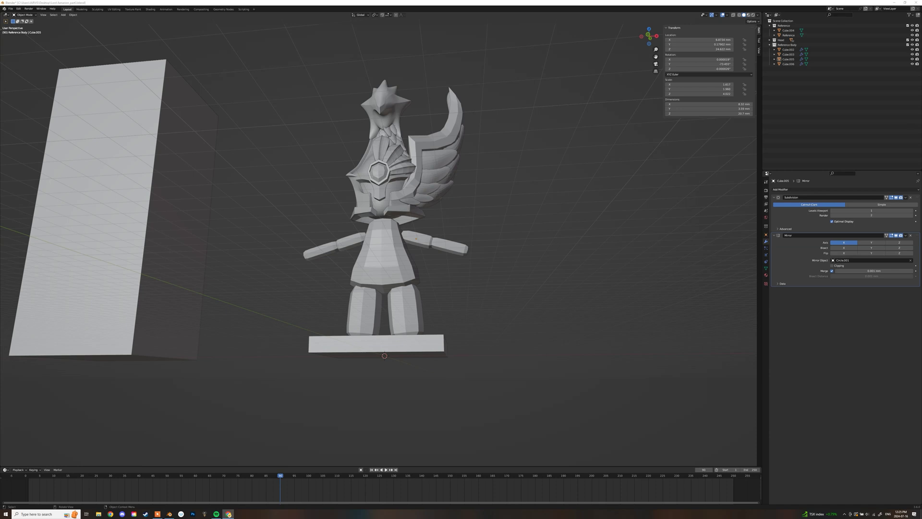
Add a plane for the chest armour, scale it down, and move it along Y in front of the torso
{"action": "middle_click_drag", "start_coordinate": [515, 220], "coordinate": [408, 221]}
{"action": "key", "text": "KP_1"}
{"action": "key", "text": "shift+a"}
{"action": "left_click", "coordinate": [435, 230]}
{"action": "left_click", "coordinate": [394, 215]}
{"action": "key", "text": "s"}
{"action": "left_click", "coordinate": [451, 210]}
{"action": "key", "text": "g"}
{"action": "key", "text": "y"}
{"action": "left_click", "coordinate": [390, 224]}
Put the chest plane in a collection named Body and disable the Reference collection
{"action": "left_click", "coordinate": [770, 45]}
{"action": "type", "text": "Body"}
{"action": "left_click", "coordinate": [769, 44]}
{"action": "mouse_move", "coordinate": [789, 68]}
{"action": "left_mouse_down"}
{"action": "mouse_move", "coordinate": [782, 73]}
{"action": "mouse_move", "coordinate": [780, 59]}
{"action": "left_mouse_up"}
{"action": "left_click", "coordinate": [770, 45]}
{"action": "right_click", "coordinate": [797, 50]}
{"action": "left_click", "coordinate": [907, 25]}
Cut the plane down its middle, delete one half, and mirror the rest across X with clipping
{"action": "key", "text": "KP_1"}
{"action": "key", "text": "Tab"}
{"action": "key", "text": "ctrl+r"}
{"action": "key", "text": "x"}
{"action": "left_click", "coordinate": [352, 261]}
{"action": "left_click", "coordinate": [845, 189]}
Move the chest plate's edges along Z to shape its pointed upper and lower outline
{"action": "key", "text": "g"}
{"action": "key", "text": "z"}
{"action": "key", "text": "g"}
{"action": "key", "text": "z"}
{"action": "key", "text": "2"}
{"action": "left_click", "coordinate": [415, 152]}
{"action": "key", "text": "g"}
{"action": "key", "text": "z"}
{"action": "left_click", "coordinate": [444, 211]}
Extrude the chest plate's outer edge along X and shift its edges along Y from the top view to curve it
{"action": "key", "text": "e"}
{"action": "key", "text": "x"}
{"action": "key", "text": "g"}
{"action": "key", "text": "y"}
{"action": "key", "text": "KP_7"}
{"action": "key", "text": "shift+z"}
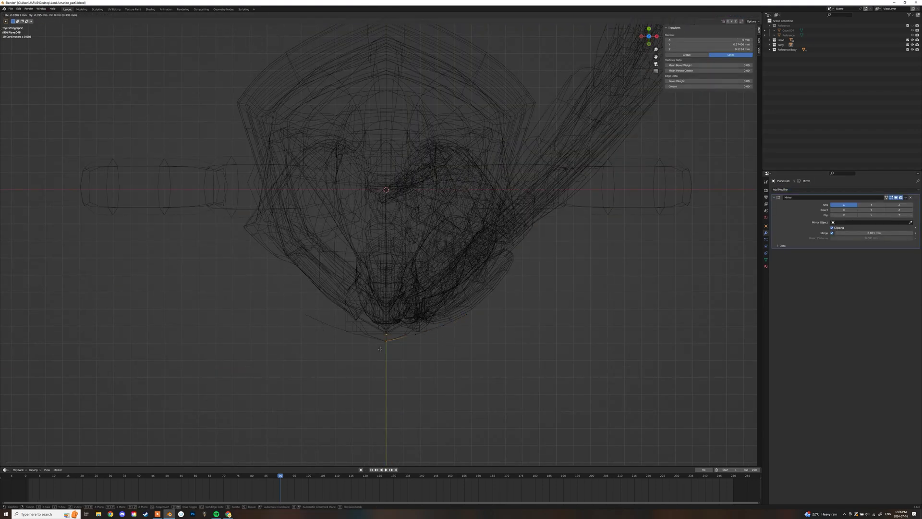
{"action": "left_click", "coordinate": [381, 349]}
{"action": "left_click", "coordinate": [415, 335]}
{"action": "key", "text": "g"}
{"action": "left_click", "coordinate": [417, 340]}
Add a horizontal loop cut across the chest plate and raise its upper edge along Z
{"action": "key", "text": "KP_1"}
{"action": "key", "text": "shift+z"}
{"action": "key", "text": "ctrl+r"}
{"action": "double_click", "coordinate": [438, 216]}
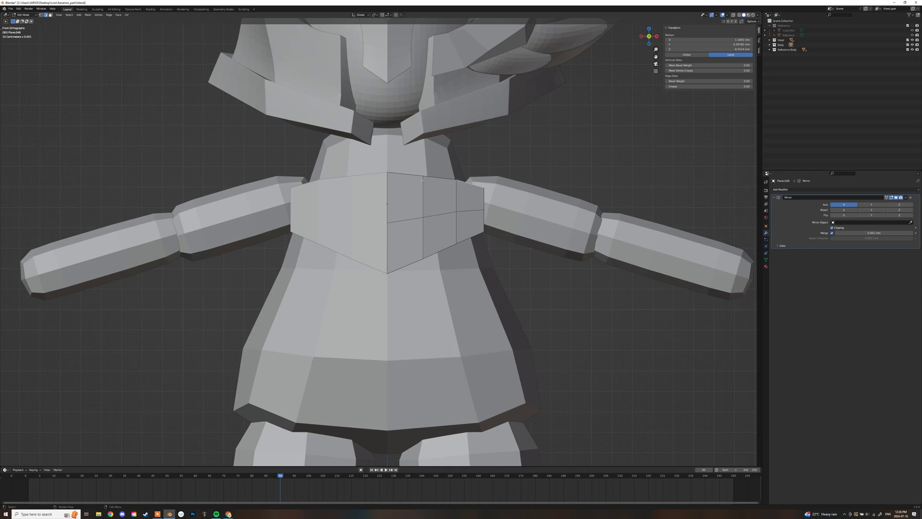
{"action": "left_click", "coordinate": [439, 178]}
{"action": "key", "text": "g"}
{"action": "key", "text": "z"}
{"action": "left_click", "coordinate": [437, 159]}
Move the chest plate's vertices along Y and in the side view to shape its angular front profile
{"action": "key", "text": "1"}
{"action": "left_click", "coordinate": [423, 154]}
{"action": "middle_click_drag", "start_coordinate": [425, 159], "coordinate": [308, 165]}
{"action": "key", "text": "g"}
{"action": "key", "text": "y"}
{"action": "key", "text": "KP_3"}
{"action": "key", "text": "g"}
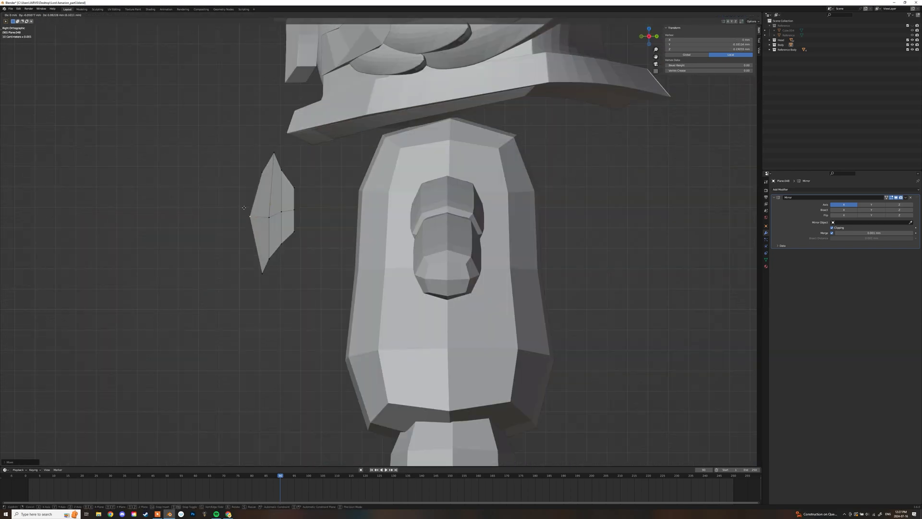
{"action": "left_click", "coordinate": [273, 216]}
{"action": "middle_click_drag", "start_coordinate": [275, 215], "coordinate": [346, 185]}
Scale the whole chest plate along X and move it along Y against the torso
{"action": "scroll", "coordinate": [392, 168], "scroll_direction": "down", "scroll_amount": 3}
{"action": "key", "text": "Tab"}
{"action": "key", "text": "KP_1"}
{"action": "key", "text": "s"}
{"action": "key", "text": "x"}
{"action": "left_click", "coordinate": [445, 190]}
{"action": "middle_click_drag", "start_coordinate": [442, 192], "coordinate": [480, 207]}
{"action": "key", "text": "KP_3"}
{"action": "key", "text": "g"}
{"action": "key", "text": "y"}
{"action": "left_click", "coordinate": [384, 199]}
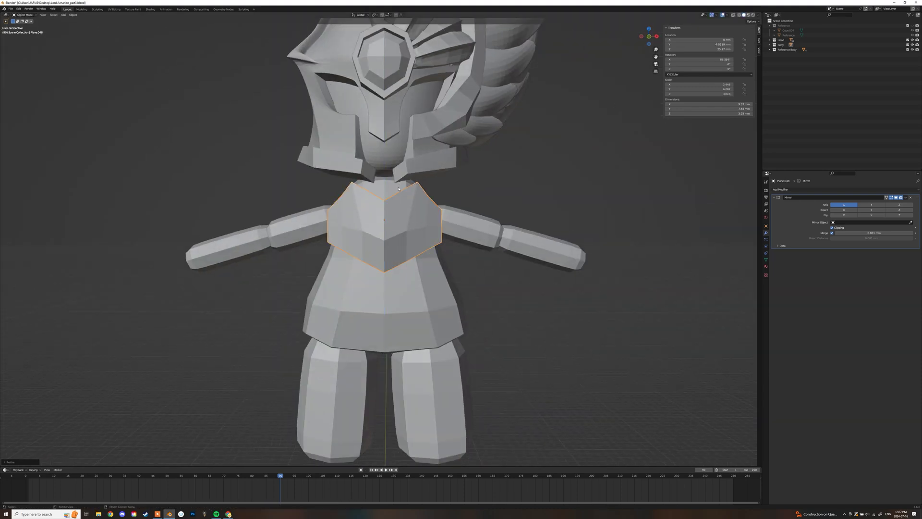
Add a loop cut across the chest plate near its lower edge
{"action": "scroll", "coordinate": [461, 231], "scroll_direction": "up", "scroll_amount": 2}
{"action": "key", "text": "Tab"}
{"action": "key", "text": "2"}
{"action": "left_click", "coordinate": [457, 254]}
{"action": "left_click", "coordinate": [431, 268], "text": "shift"}
{"action": "key", "text": "ctrl+r"}
{"action": "left_click", "coordinate": [469, 242]}
{"action": "middle_click_drag", "start_coordinate": [469, 242], "coordinate": [370, 244]}
Reposition the chest plate's upper outer corner vertex from the front view
{"action": "key", "text": "1"}
{"action": "key", "text": "KP_1"}
{"action": "left_click", "coordinate": [450, 181]}
{"action": "key", "text": "g"}
{"action": "middle_click_drag", "start_coordinate": [461, 183], "coordinate": [398, 199]}
Move the chest plate's lower and front vertices in the front and side views to refine its contour
{"action": "key", "text": "KP_1"}
{"action": "left_click", "coordinate": [457, 262]}
{"action": "key", "text": "g"}
{"action": "middle_click_drag", "start_coordinate": [458, 264], "coordinate": [414, 260]}
{"action": "key", "text": "g"}
{"action": "key", "text": "KP_3"}
{"action": "left_click", "coordinate": [339, 233]}
{"action": "key", "text": "g"}
{"action": "left_click", "coordinate": [329, 264]}
{"action": "left_click", "coordinate": [453, 240]}
Try a level 1 Subdivision Surface on the chest plate
{"action": "key", "text": "Tab"}
{"action": "scroll", "coordinate": [434, 245], "scroll_direction": "down", "scroll_amount": 8}
{"action": "scroll", "coordinate": [434, 245], "scroll_direction": "up", "scroll_amount": 8}
{"action": "key", "text": "ctrl+1"}
{"action": "scroll", "coordinate": [453, 283], "scroll_direction": "down", "scroll_amount": 8}
{"action": "key", "text": "ctrl+z"}
Move the geometry near the chest plate's lower ridge and slide its edge loop to define a bottom strip
{"action": "key", "text": "Tab"}
{"action": "left_click", "coordinate": [408, 238]}
{"action": "middle_click_drag", "start_coordinate": [408, 238], "coordinate": [422, 264]}
{"action": "key", "text": "g"}
{"action": "left_click", "coordinate": [447, 204]}
{"action": "key", "text": "Tab"}
{"action": "scroll", "coordinate": [442, 255], "scroll_direction": "up", "scroll_amount": 3}
{"action": "key", "text": "Tab"}
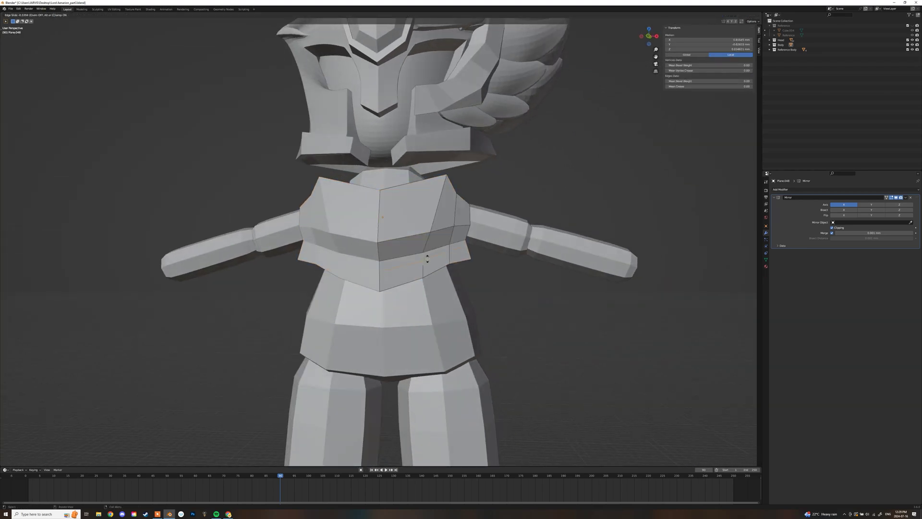
Extrude the faces of the chest plate's bottom strip to form a raised rim
{"action": "key", "text": "e"}
{"action": "mouse_move", "coordinate": [422, 270]}
{"action": "middle_mouse_down"}
{"action": "mouse_move", "coordinate": [366, 257]}
{"action": "mouse_move", "coordinate": [405, 256]}
{"action": "mouse_move", "coordinate": [439, 208]}
{"action": "mouse_move", "coordinate": [375, 243]}
{"action": "mouse_move", "coordinate": [384, 280]}
{"action": "middle_mouse_up"}
{"action": "left_click", "coordinate": [370, 265]}
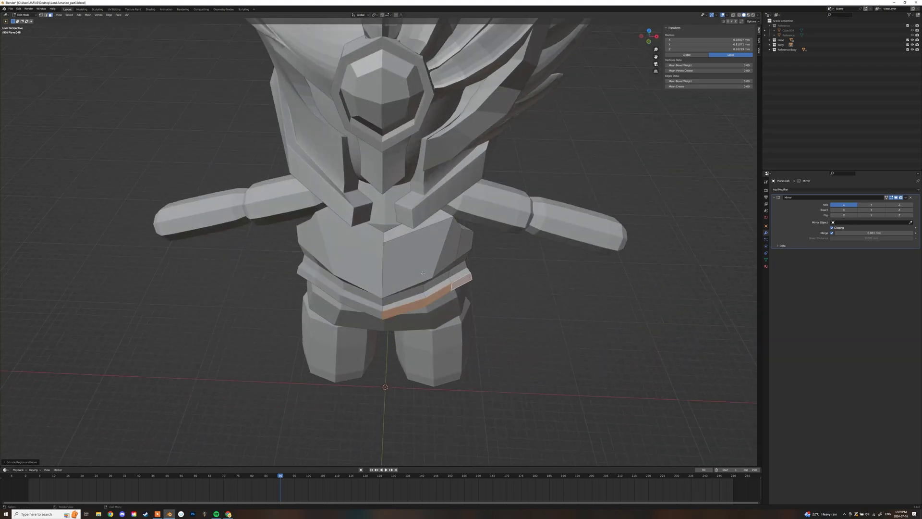
Select the chest plate's outer side vertices in wireframe and reposition them from the top view to wrap around the torso
{"action": "key", "text": "KP_7"}
{"action": "key", "text": "shift+z"}
{"action": "key", "text": "1"}
{"action": "key", "text": "shift+z"}
{"action": "key", "text": "shift+z"}
{"action": "left_click_drag", "start_coordinate": [500, 228], "coordinate": [441, 319]}
{"action": "scroll", "coordinate": [461, 310], "scroll_direction": "up", "scroll_amount": 4}
{"action": "middle_click_drag", "start_coordinate": [500, 302], "coordinate": [409, 266], "text": "shift"}
{"action": "left_click_drag", "start_coordinate": [554, 164], "coordinate": [435, 327]}
{"action": "middle_click_drag", "start_coordinate": [435, 328], "coordinate": [418, 93]}
{"action": "scroll", "coordinate": [414, 110], "scroll_direction": "down", "scroll_amount": 2}
{"action": "left_click_drag", "start_coordinate": [408, 127], "coordinate": [384, 170]}
{"action": "key", "text": "KP_7"}
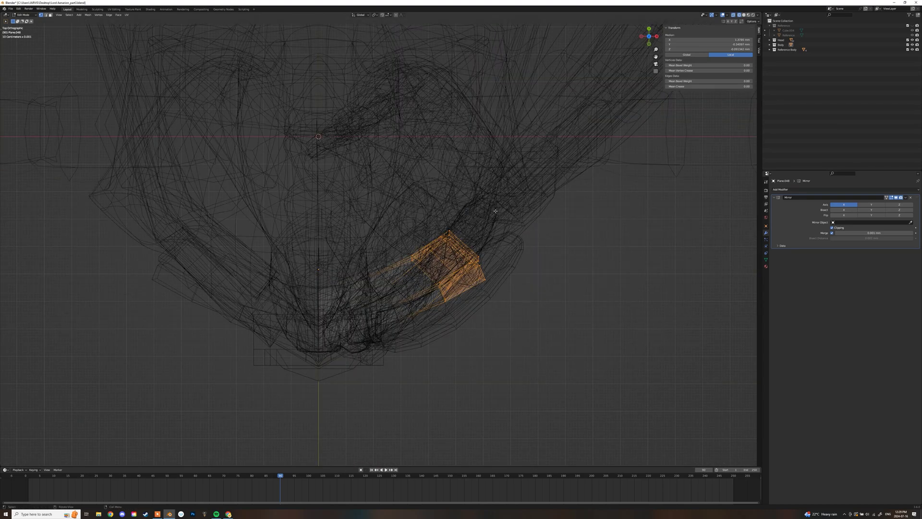
{"action": "left_click", "coordinate": [482, 181]}
Move the lower rim's vertices along Z and in the side view to refine the rim's underside
{"action": "middle_click_drag", "start_coordinate": [482, 180], "coordinate": [438, 142]}
{"action": "scroll", "coordinate": [437, 144], "scroll_direction": "down", "scroll_amount": 4}
{"action": "key", "text": "shift+z"}
{"action": "mouse_move", "coordinate": [435, 192]}
{"action": "middle_mouse_down"}
{"action": "mouse_move", "coordinate": [423, 156]}
{"action": "mouse_move", "coordinate": [319, 206]}
{"action": "middle_mouse_up"}
{"action": "scroll", "coordinate": [314, 288], "scroll_direction": "up", "scroll_amount": 3}
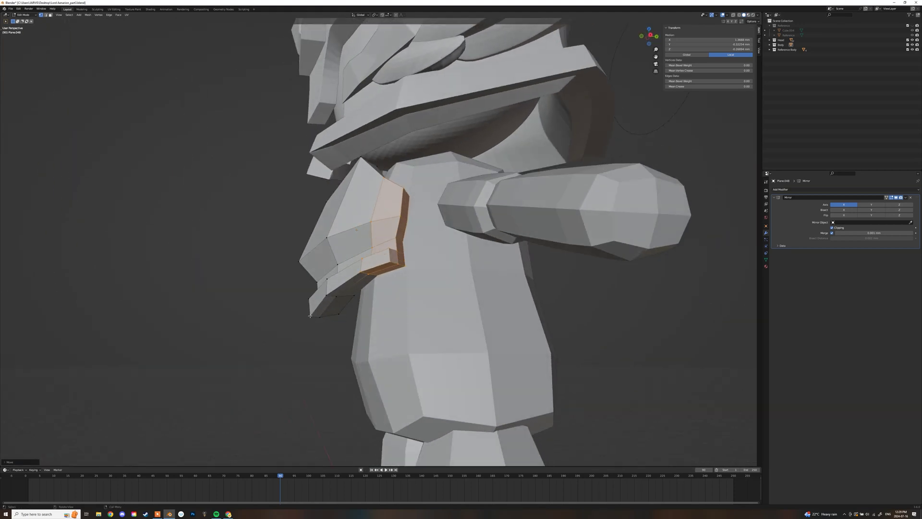
{"action": "left_click", "coordinate": [310, 315]}
{"action": "key", "text": "KP_1"}
{"action": "key", "text": "KP_3"}
{"action": "key", "text": "g"}
{"action": "key", "text": "z"}
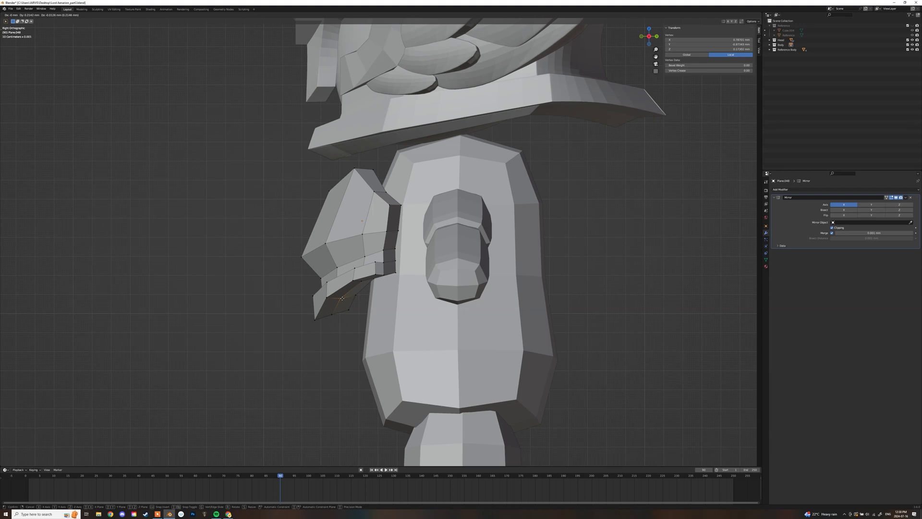
{"action": "middle_click_drag", "start_coordinate": [352, 302], "coordinate": [474, 237]}
{"action": "scroll", "coordinate": [474, 237], "scroll_direction": "down", "scroll_amount": 8}
{"action": "key", "text": "Tab"}
{"action": "scroll", "coordinate": [455, 270], "scroll_direction": "up", "scroll_amount": 4}
{"action": "middle_click_drag", "start_coordinate": [455, 269], "coordinate": [406, 240]}
Select the chest plate's upper outer vertices in X-ray, then move and rotate them to taper the shoulder corner
{"action": "key", "text": "KP_1"}
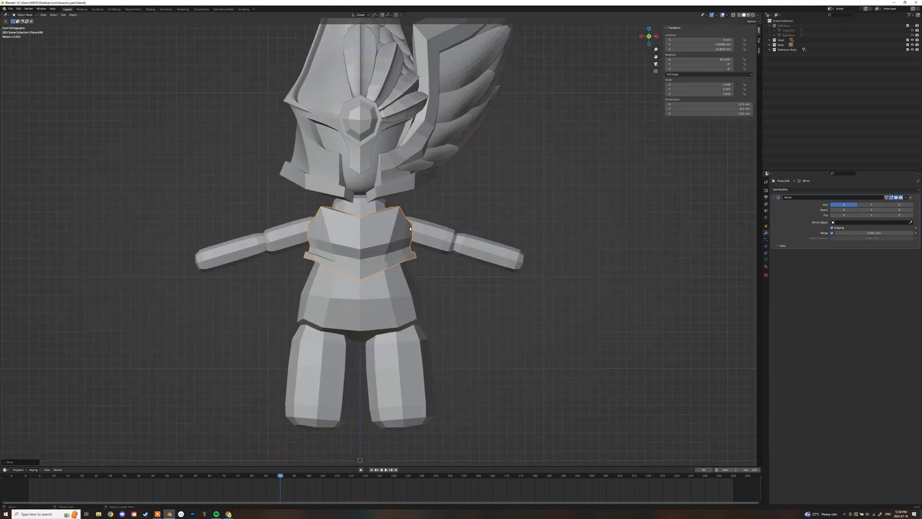
{"action": "key", "text": "Tab"}
{"action": "scroll", "coordinate": [405, 225], "scroll_direction": "up", "scroll_amount": 3}
{"action": "key", "text": "alt+z"}
{"action": "left_click_drag", "start_coordinate": [459, 160], "coordinate": [405, 218]}
{"action": "middle_click_drag", "start_coordinate": [405, 218], "coordinate": [433, 197]}
{"action": "key", "text": "g"}
{"action": "key", "text": "r"}
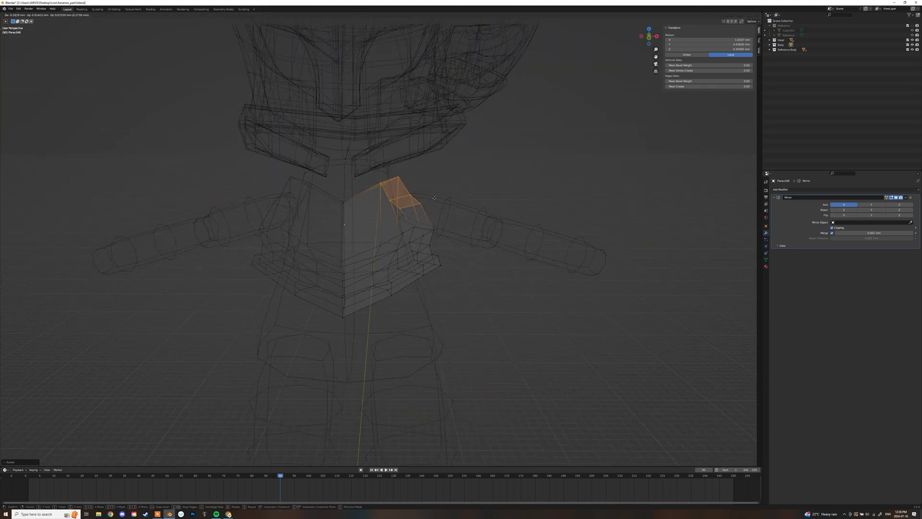
Move the side vertices above the chest plate's rim in the front view to round its outer contour
{"action": "left_click_drag", "start_coordinate": [399, 243], "coordinate": [400, 243]}
{"action": "key", "text": "KP_1"}
{"action": "key", "text": "g"}
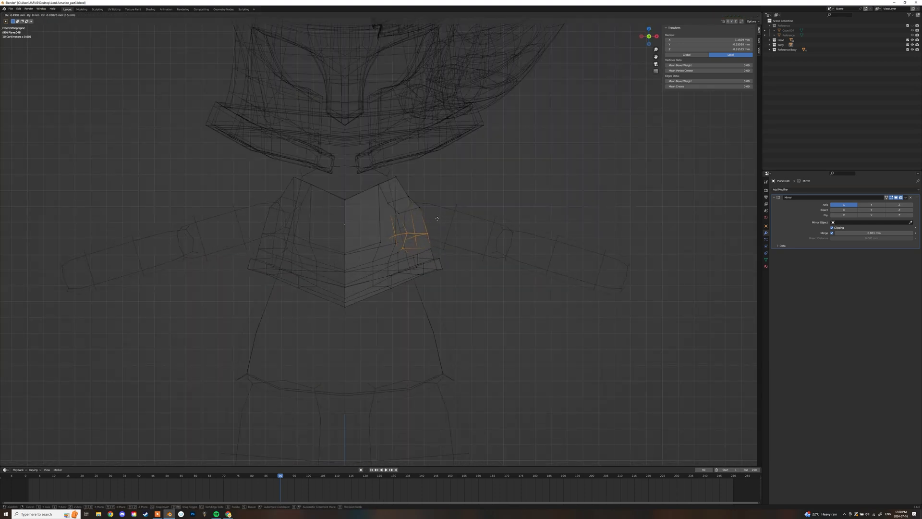
{"action": "left_click", "coordinate": [439, 218]}
{"action": "mouse_move", "coordinate": [440, 218]}
{"action": "middle_mouse_down"}
{"action": "mouse_move", "coordinate": [405, 201]}
{"action": "mouse_move", "coordinate": [383, 226]}
{"action": "mouse_move", "coordinate": [452, 217]}
{"action": "mouse_move", "coordinate": [414, 169]}
{"action": "mouse_move", "coordinate": [414, 224]}
{"action": "middle_mouse_up"}
{"action": "key", "text": "Tab"}
{"action": "key", "text": "shift+z"}
{"action": "left_click", "coordinate": [452, 217]}
Raise the whole chest plate slightly and scale it along Y to fit the torso
{"action": "scroll", "coordinate": [452, 217], "scroll_direction": "down", "scroll_amount": 5}
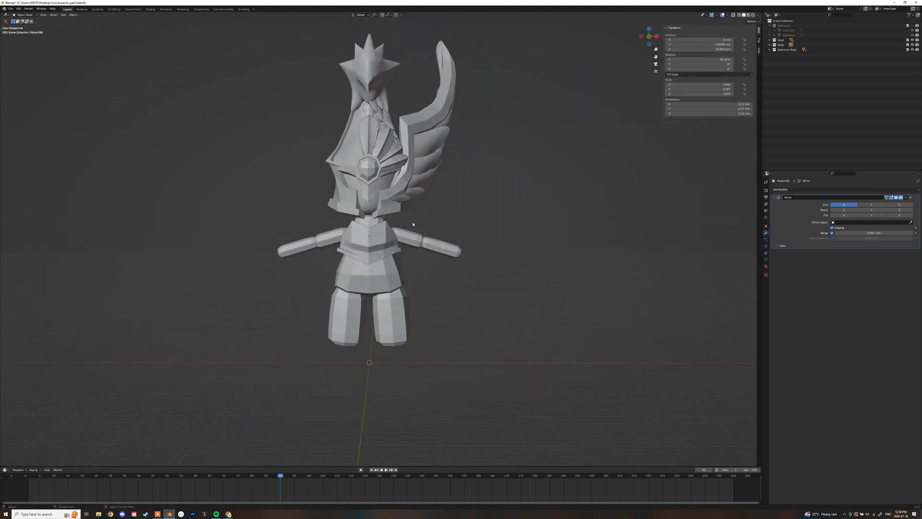
{"action": "scroll", "coordinate": [386, 234], "scroll_direction": "up", "scroll_amount": 4}
{"action": "middle_click_drag", "start_coordinate": [430, 210], "coordinate": [395, 241]}
{"action": "scroll", "coordinate": [435, 226], "scroll_direction": "down", "scroll_amount": 6}
{"action": "scroll", "coordinate": [396, 241], "scroll_direction": "up", "scroll_amount": 4}
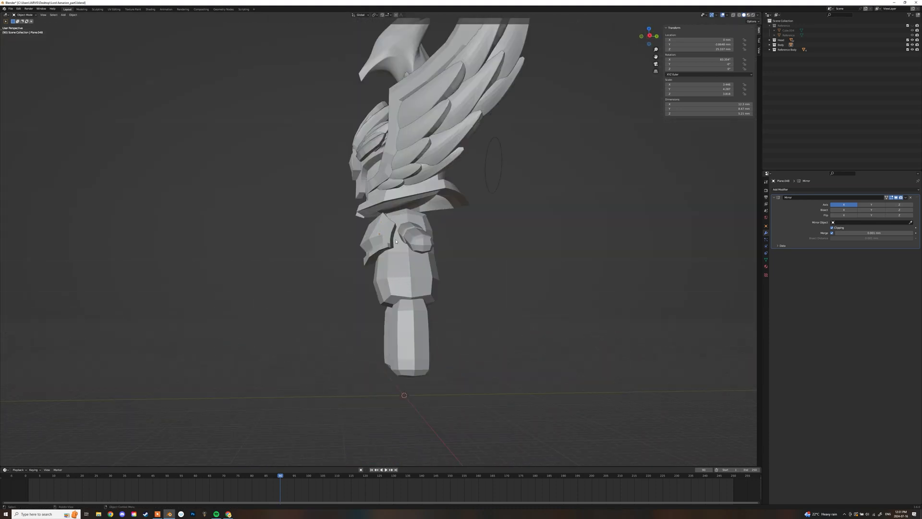
{"action": "scroll", "coordinate": [396, 242], "scroll_direction": "up", "scroll_amount": 3}
{"action": "left_click", "coordinate": [385, 214]}
{"action": "left_click", "coordinate": [385, 210]}
{"action": "middle_click_drag", "start_coordinate": [384, 210], "coordinate": [436, 223]}
{"action": "scroll", "coordinate": [436, 223], "scroll_direction": "up", "scroll_amount": 3}
{"action": "key", "text": "KP_1"}
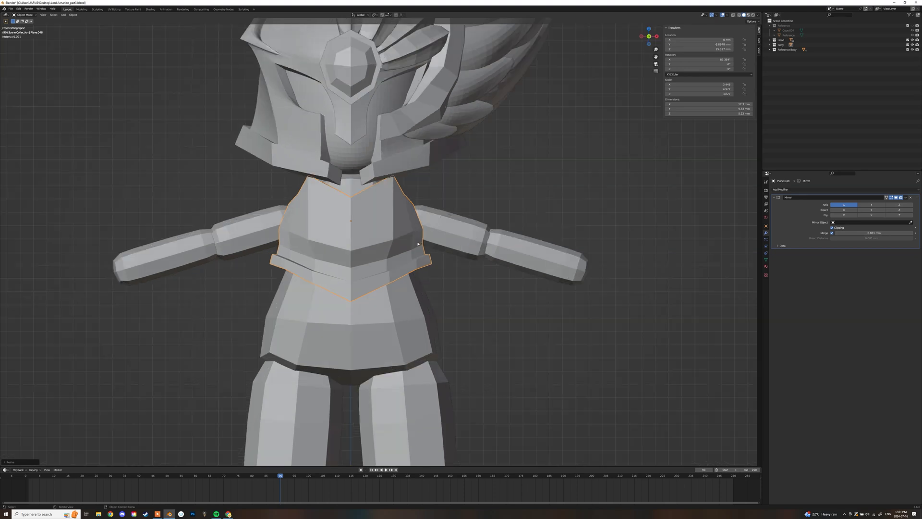
Add an upright 2 mm plane below the chest plate and move it along Y towards the torso's front
{"action": "left_click", "coordinate": [436, 241]}
{"action": "key", "text": "g"}
{"action": "middle_click_drag", "start_coordinate": [424, 285], "coordinate": [405, 374], "text": "alt"}
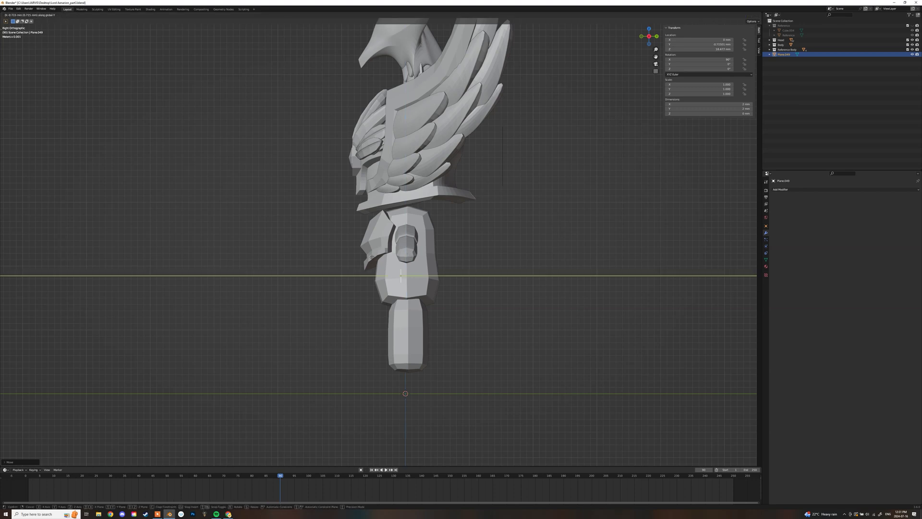
Reduce the new plane to one half and mirror it across X with a Mirror modifier
{"action": "key", "text": "KP_1"}
{"action": "key", "text": "Tab"}
{"action": "scroll", "coordinate": [355, 268], "scroll_direction": "up", "scroll_amount": 4}
{"action": "key", "text": "Tab"}
{"action": "left_click", "coordinate": [824, 190]}
{"action": "left_click", "coordinate": [827, 246]}
{"action": "key", "text": "Tab"}
Extrude the plane's outer edge outward in segments and shape it into a pointed waist plate with raised, flared ends
{"action": "left_click", "coordinate": [394, 316]}
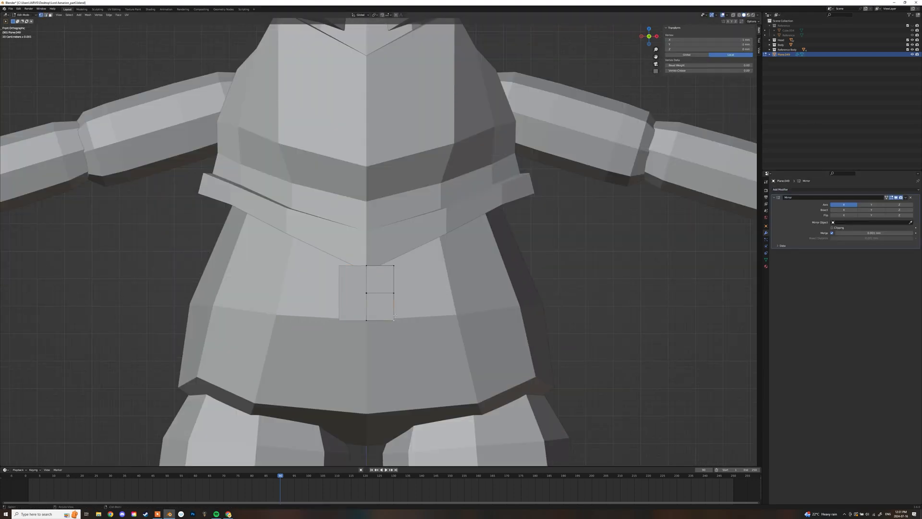
{"action": "key", "text": "e"}
{"action": "left_click", "coordinate": [476, 264]}
{"action": "key", "text": "s"}
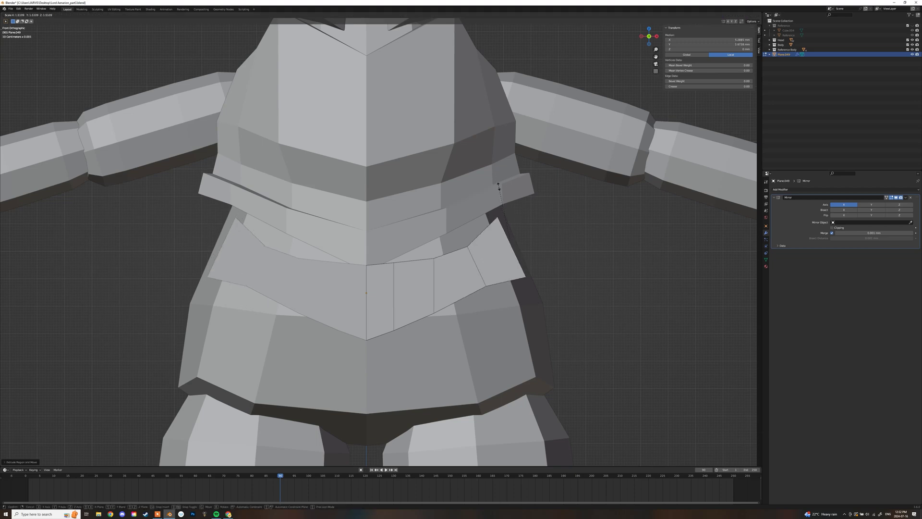
{"action": "key", "text": "ctrl+z"}
Scale the whole waist plate to fit below the chest armour
{"action": "key", "text": "Tab"}
{"action": "key", "text": "s"}
{"action": "left_click", "coordinate": [422, 151]}
Shift the waist plate's edges along Y from the top view into a shallow V, and show the hidden body collections
{"action": "key", "text": "1"}
{"action": "key", "text": "KP_7"}
{"action": "key", "text": "Tab"}
{"action": "key", "text": "alt+z"}
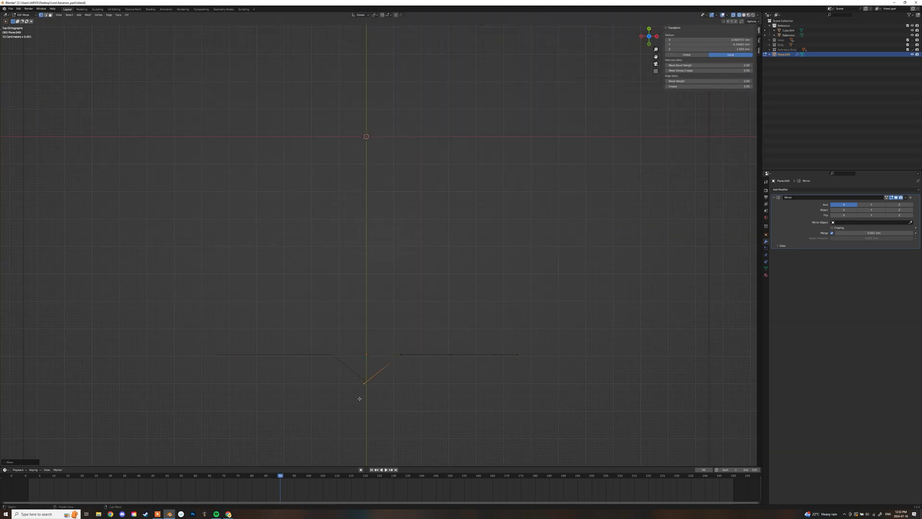
{"action": "key", "text": "Tab"}
{"action": "key", "text": "KP_1"}
{"action": "left_click_drag", "start_coordinate": [913, 40], "coordinate": [912, 50]}
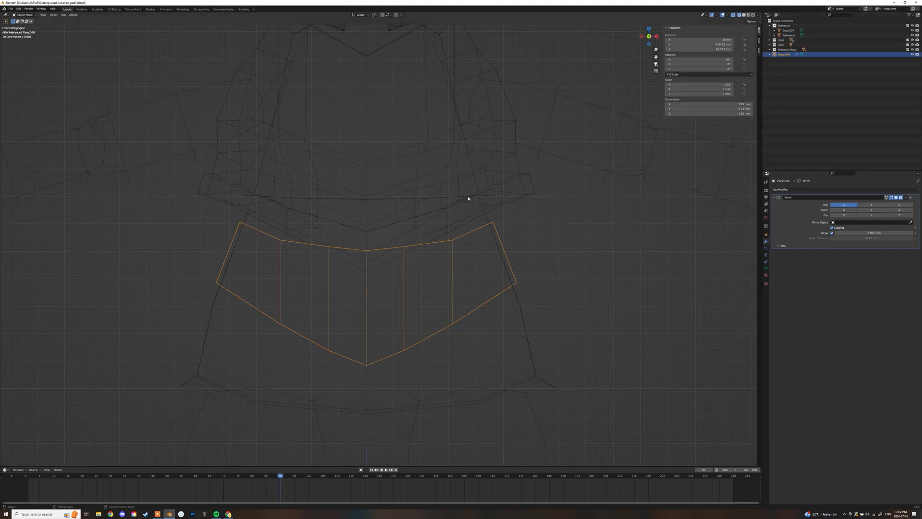
Move the waist plate along Y to sit in front of the lower torso
{"action": "key", "text": "shift+z"}
{"action": "middle_click_drag", "start_coordinate": [432, 240], "coordinate": [461, 249]}
{"action": "scroll", "coordinate": [399, 247], "scroll_direction": "down", "scroll_amount": 4}
{"action": "scroll", "coordinate": [398, 247], "scroll_direction": "up", "scroll_amount": 8}
{"action": "key", "text": "g"}
{"action": "key", "text": "y"}
{"action": "left_click", "coordinate": [412, 246]}
Show the hidden body collections and move the waist plate along Z from the front view to sit beneath the chest armour
{"action": "key", "text": "1"}
{"action": "key", "text": "shift+z"}
{"action": "key", "text": "KP_7"}
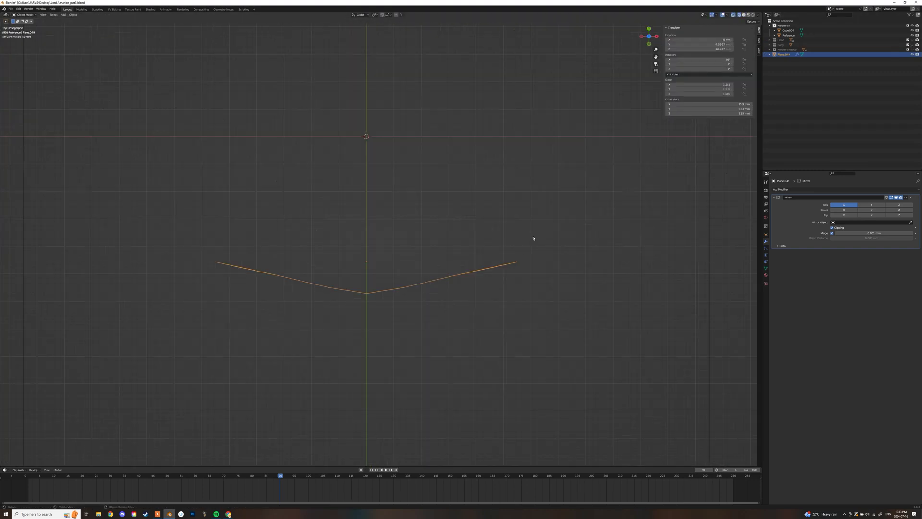
{"action": "key", "text": "Tab"}
{"action": "left_click_drag", "start_coordinate": [912, 40], "coordinate": [912, 50]}
{"action": "key", "text": "shift+z"}
{"action": "scroll", "coordinate": [432, 249], "scroll_direction": "down", "scroll_amount": 4}
{"action": "key", "text": "KP_1"}
{"action": "key", "text": "g"}
{"action": "key", "text": "z"}
{"action": "left_click", "coordinate": [490, 235]}
Hide the body collections, shift the waist plate's lower vertices from the side view, and show the collections again
{"action": "middle_click_drag", "start_coordinate": [490, 236], "coordinate": [392, 226]}
{"action": "key", "text": "KP_1"}
{"action": "left_click_drag", "start_coordinate": [912, 40], "coordinate": [913, 49]}
{"action": "key", "text": "KP_3"}
{"action": "key", "text": "Tab"}
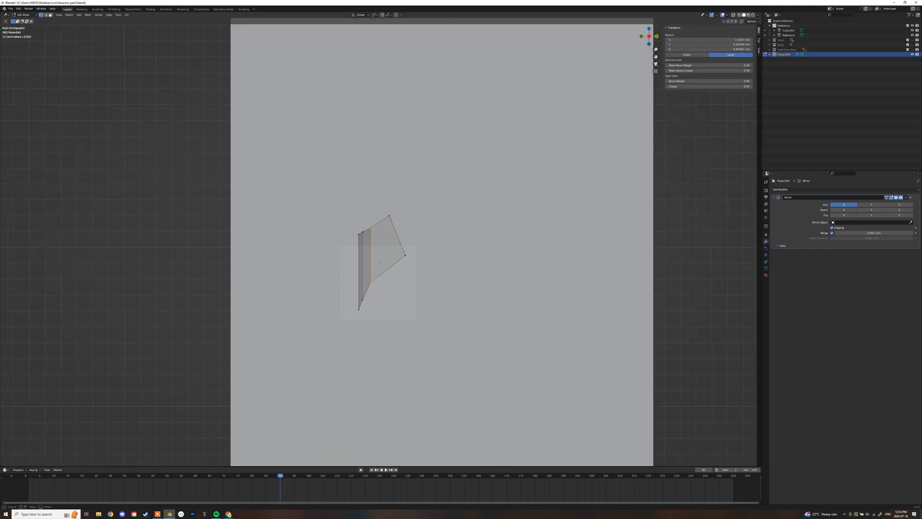
{"action": "key", "text": "shift+z"}
{"action": "left_click_drag", "start_coordinate": [334, 246], "coordinate": [432, 332]}
{"action": "key", "text": "g"}
{"action": "left_click", "coordinate": [361, 299]}
{"action": "key", "text": "Tab"}
{"action": "left_click_drag", "start_coordinate": [913, 40], "coordinate": [912, 49]}
Move the chest armour's lower side section inward, checking it in wireframe against the visible body
{"action": "key", "text": "Tab"}
{"action": "mouse_move", "coordinate": [409, 269]}
{"action": "middle_mouse_down"}
{"action": "mouse_move", "coordinate": [517, 263]}
{"action": "mouse_move", "coordinate": [378, 260]}
{"action": "mouse_move", "coordinate": [431, 255]}
{"action": "middle_mouse_up"}
{"action": "left_click", "coordinate": [516, 264]}
{"action": "key", "text": "shift+z"}
{"action": "left_click", "coordinate": [368, 260]}
{"action": "key", "text": "Tab"}
{"action": "key", "text": "KP_3"}
{"action": "middle_click_drag", "start_coordinate": [375, 259], "coordinate": [434, 249]}
{"action": "scroll", "coordinate": [432, 255], "scroll_direction": "down", "scroll_amount": 3}
{"action": "left_click", "coordinate": [408, 202]}
{"action": "scroll", "coordinate": [433, 250], "scroll_direction": "up", "scroll_amount": 4}
{"action": "scroll", "coordinate": [435, 249], "scroll_direction": "down", "scroll_amount": 4}
{"action": "key", "text": "KP_1"}
{"action": "left_click_drag", "start_coordinate": [913, 50], "coordinate": [912, 40]}
{"action": "key", "text": "shift+z"}
{"action": "scroll", "coordinate": [473, 202], "scroll_direction": "up", "scroll_amount": 5}
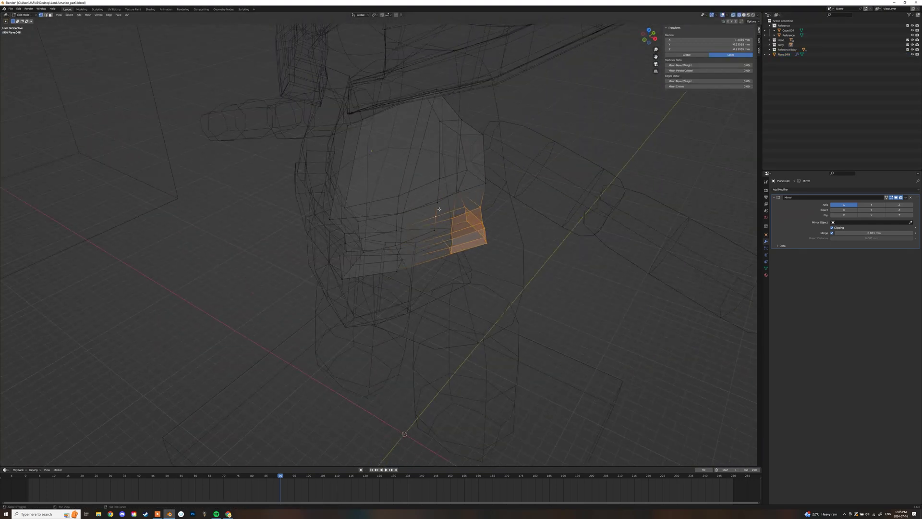
{"action": "mouse_move", "coordinate": [478, 184]}
{"action": "middle_mouse_down"}
{"action": "mouse_move", "coordinate": [499, 231]}
{"action": "mouse_move", "coordinate": [480, 192]}
{"action": "middle_mouse_up"}
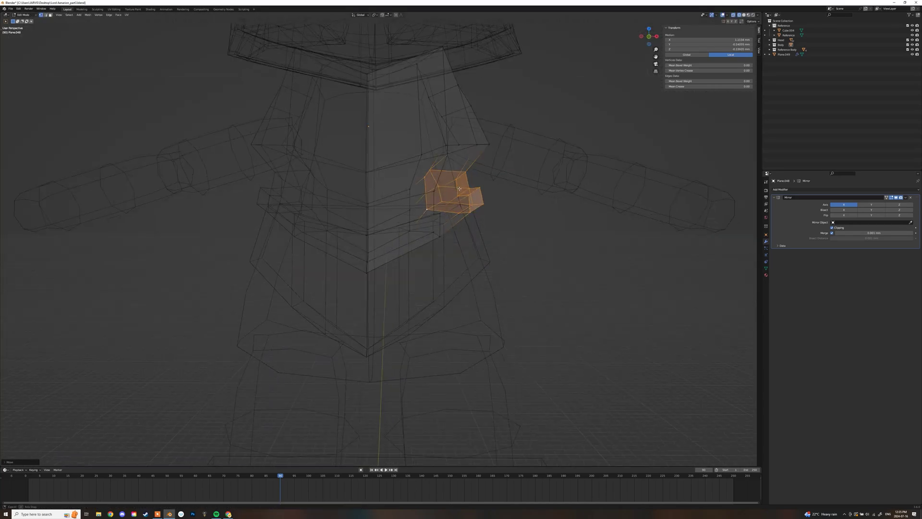
{"action": "key", "text": "shift+z"}
{"action": "key", "text": "Tab"}
Scale the waist plate along X from the front view to fit the torso's width
{"action": "scroll", "coordinate": [461, 207], "scroll_direction": "down", "scroll_amount": 5}
{"action": "left_click", "coordinate": [417, 251]}
{"action": "key", "text": "KP_1"}
{"action": "key", "text": "s"}
{"action": "key", "text": "x"}
{"action": "left_click", "coordinate": [432, 242]}
{"action": "key", "text": "KP_3"}
{"action": "middle_click_drag", "start_coordinate": [432, 240], "coordinate": [480, 250]}
{"action": "scroll", "coordinate": [469, 231], "scroll_direction": "up", "scroll_amount": 4}
Move the waist plate's outer end from the top view to follow the torso's side
{"action": "key", "text": "Tab"}
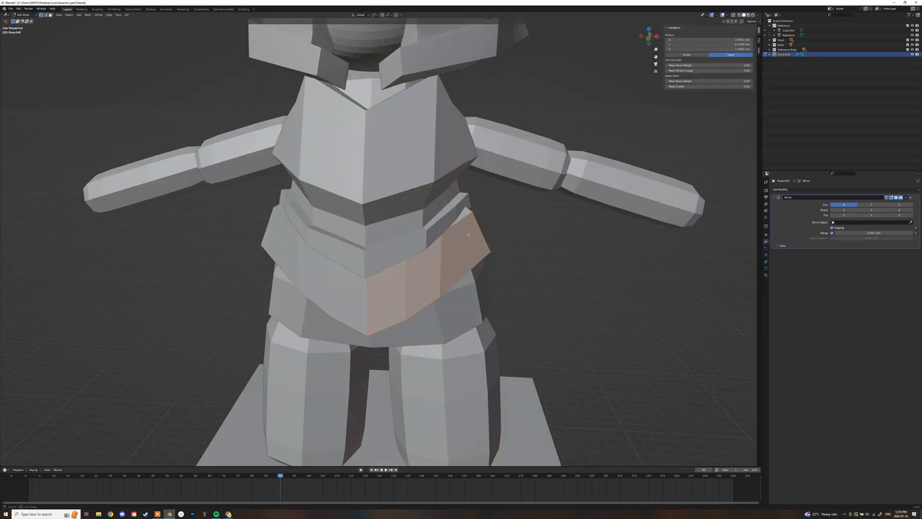
{"action": "left_click", "coordinate": [473, 230]}
{"action": "key", "text": "KP_7"}
{"action": "key", "text": "shift+z"}
{"action": "key", "text": "g"}
{"action": "key", "text": "shift+z"}
Move the waist plate's upper outer corner vertex to tuck it against the chest armour's underside
{"action": "middle_click_drag", "start_coordinate": [506, 207], "coordinate": [480, 158]}
{"action": "middle_click_drag", "start_coordinate": [480, 192], "coordinate": [394, 216]}
{"action": "scroll", "coordinate": [409, 216], "scroll_direction": "up", "scroll_amount": 4}
{"action": "left_click", "coordinate": [432, 216]}
{"action": "key", "text": "g"}
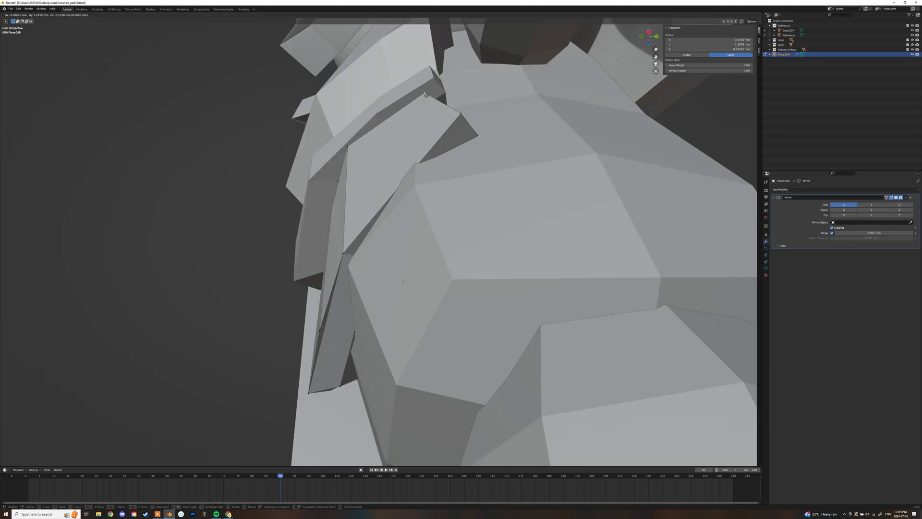
{"action": "left_click", "coordinate": [432, 206]}
{"action": "middle_click_drag", "start_coordinate": [452, 192], "coordinate": [412, 172]}
{"action": "key", "text": "KP_1"}
{"action": "key", "text": "shift+z"}
{"action": "key", "text": "shift+z"}
{"action": "key", "text": "Tab"}
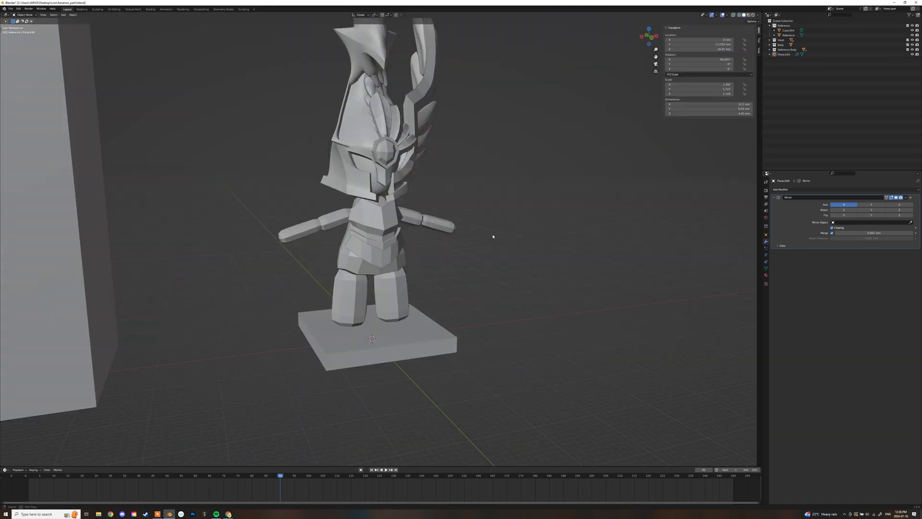
Select the waist plate's outer side edge and reposition it from the side view
{"action": "middle_click_drag", "start_coordinate": [494, 237], "coordinate": [484, 237]}
{"action": "left_click", "coordinate": [380, 250]}
{"action": "key", "text": "Tab"}
{"action": "key", "text": "2"}
{"action": "left_click", "coordinate": [344, 254]}
{"action": "key", "text": "KP_3"}
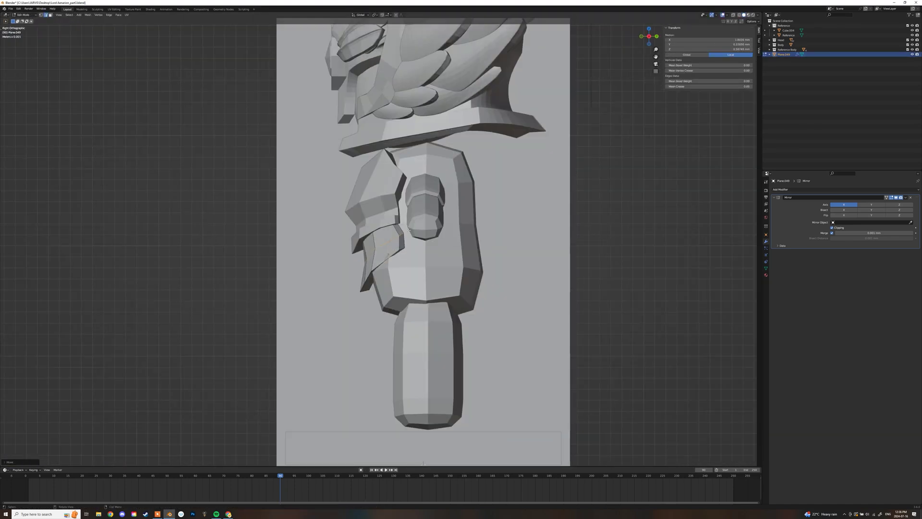
{"action": "key", "text": "shift+z"}
{"action": "key", "text": "g"}
{"action": "left_click", "coordinate": [396, 244]}
{"action": "key", "text": "shift+z"}
{"action": "key", "text": "Tab"}
Add a loop cut to the waist plate, then extrude its faces for thickness and reposition the extrusion
{"action": "mouse_move", "coordinate": [399, 250]}
{"action": "middle_mouse_down"}
{"action": "mouse_move", "coordinate": [452, 267]}
{"action": "mouse_move", "coordinate": [473, 250]}
{"action": "mouse_move", "coordinate": [397, 288]}
{"action": "mouse_move", "coordinate": [490, 249]}
{"action": "mouse_move", "coordinate": [434, 280]}
{"action": "mouse_move", "coordinate": [389, 271]}
{"action": "middle_mouse_up"}
{"action": "scroll", "coordinate": [454, 265], "scroll_direction": "up", "scroll_amount": 6}
{"action": "key", "text": "Tab"}
{"action": "key", "text": "ctrl+r"}
{"action": "left_click", "coordinate": [397, 298]}
{"action": "key", "text": "3"}
{"action": "key", "text": "e"}
{"action": "key", "text": "g"}
{"action": "scroll", "coordinate": [421, 270], "scroll_direction": "down", "scroll_amount": 10}
{"action": "scroll", "coordinate": [409, 269], "scroll_direction": "up", "scroll_amount": 6}
{"action": "key", "text": "Tab"}
Move the chest armour's lower side faces from the top view to wrap around the torso
{"action": "key", "text": "KP_1"}
{"action": "left_click", "coordinate": [424, 224]}
{"action": "key", "text": "Tab"}
{"action": "key", "text": "shift+z"}
{"action": "left_click_drag", "start_coordinate": [912, 40], "coordinate": [912, 49]}
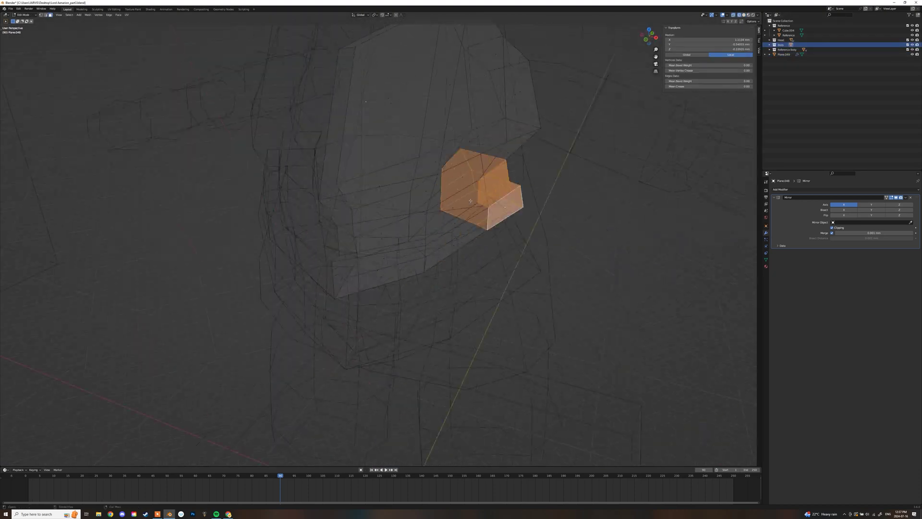
{"action": "key", "text": "KP_7"}
{"action": "key", "text": "g"}
{"action": "key", "text": "shift+z"}
{"action": "middle_click_drag", "start_coordinate": [473, 217], "coordinate": [500, 179]}
{"action": "key", "text": "Tab"}
Hide the reference collection and move the torso's selected geometry to fit behind the armour
{"action": "left_click", "coordinate": [483, 204]}
{"action": "key", "text": "shift+z"}
{"action": "left_click_drag", "start_coordinate": [912, 44], "coordinate": [912, 50]}
{"action": "key", "text": "Tab"}
{"action": "key", "text": "g"}
{"action": "key", "text": "shift+z"}
{"action": "key", "text": "Tab"}
{"action": "scroll", "coordinate": [521, 189], "scroll_direction": "down", "scroll_amount": 8}
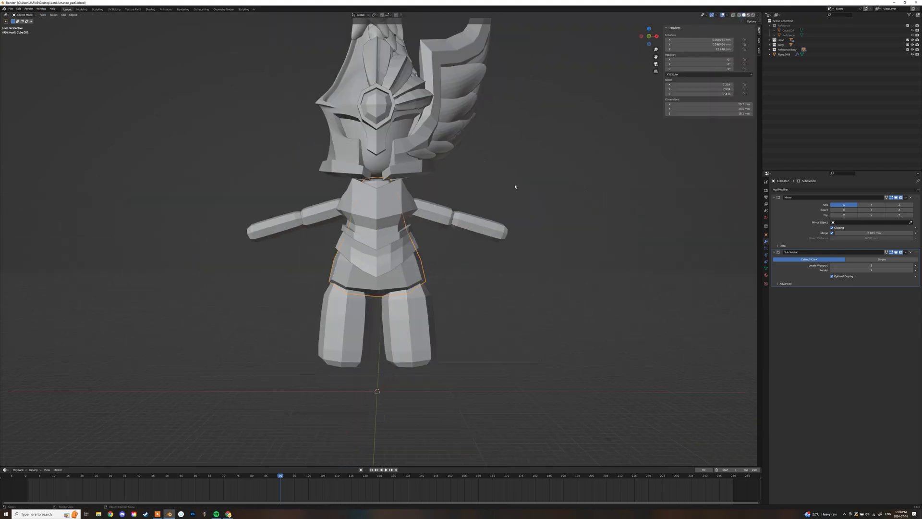
Duplicate the waist plate, rotate the copy 90° about Z, and place and scale it at the side of the hip
{"action": "scroll", "coordinate": [521, 189], "scroll_direction": "up", "scroll_amount": 8}
{"action": "middle_click_drag", "start_coordinate": [520, 189], "coordinate": [451, 206]}
{"action": "scroll", "coordinate": [438, 209], "scroll_direction": "down", "scroll_amount": 7}
{"action": "left_click", "coordinate": [389, 249]}
{"action": "key", "text": "KP_3"}
{"action": "scroll", "coordinate": [402, 265], "scroll_direction": "up", "scroll_amount": 3}
{"action": "middle_click_drag", "start_coordinate": [441, 263], "coordinate": [415, 260]}
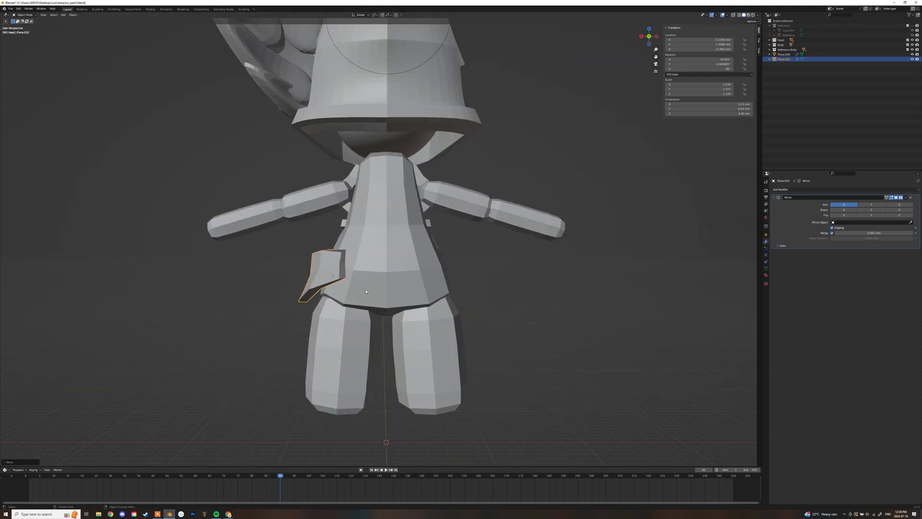
{"action": "middle_click_drag", "start_coordinate": [366, 291], "coordinate": [388, 265]}
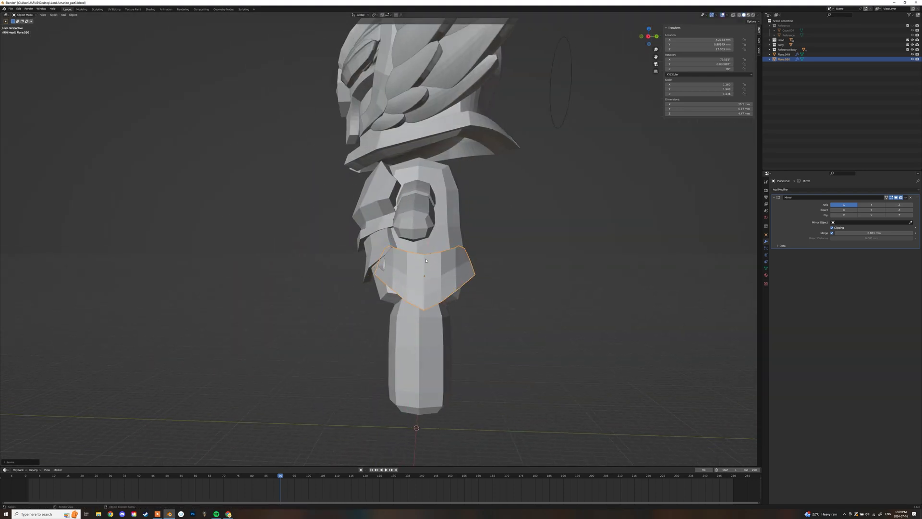
{"action": "key", "text": "KP_1"}
{"action": "key", "text": "KP_3"}
{"action": "scroll", "coordinate": [476, 256], "scroll_direction": "up", "scroll_amount": 3}
Move the hip plate's rear end vertices inward, then reposition and tilt the plate to follow the hip
{"action": "key", "text": "Tab"}
{"action": "key", "text": "shift+z"}
{"action": "key", "text": "1"}
{"action": "left_click_drag", "start_coordinate": [528, 229], "coordinate": [481, 336]}
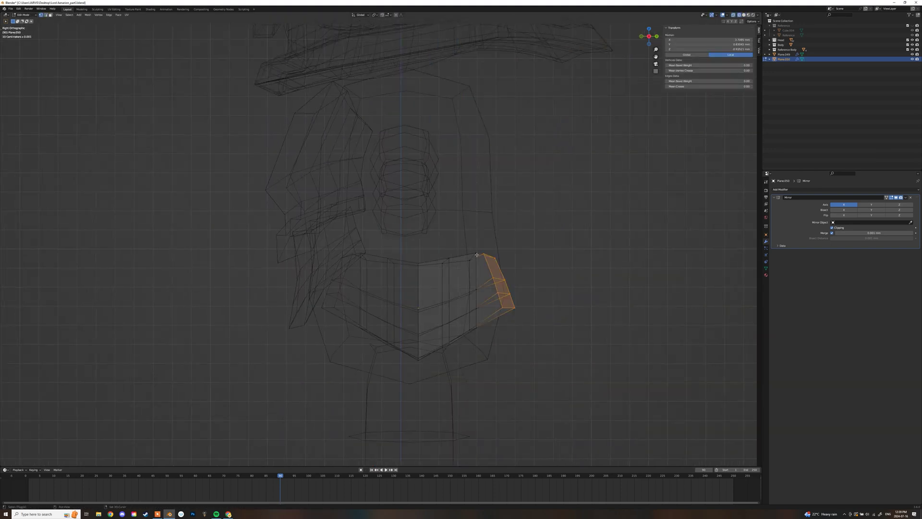
{"action": "mouse_move", "coordinate": [340, 285]}
{"action": "middle_mouse_down"}
{"action": "mouse_move", "coordinate": [395, 385]}
{"action": "mouse_move", "coordinate": [419, 233]}
{"action": "middle_mouse_up"}
{"action": "key", "text": "g"}
{"action": "left_click", "coordinate": [418, 384]}
{"action": "key", "text": "r"}
{"action": "left_click", "coordinate": [423, 374]}
{"action": "key", "text": "shift+z"}
{"action": "key", "text": "Tab"}
{"action": "key", "text": "KP_1"}
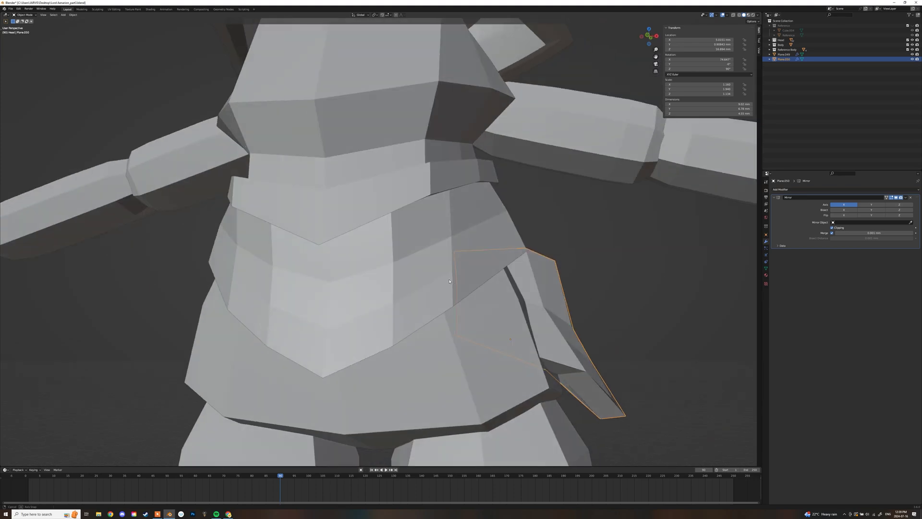
Flare the hip plate's lower outer corners from the side view and scale the plate along Y
{"action": "key", "text": "KP_3"}
{"action": "key", "text": "shift+z"}
{"action": "key", "text": "Tab"}
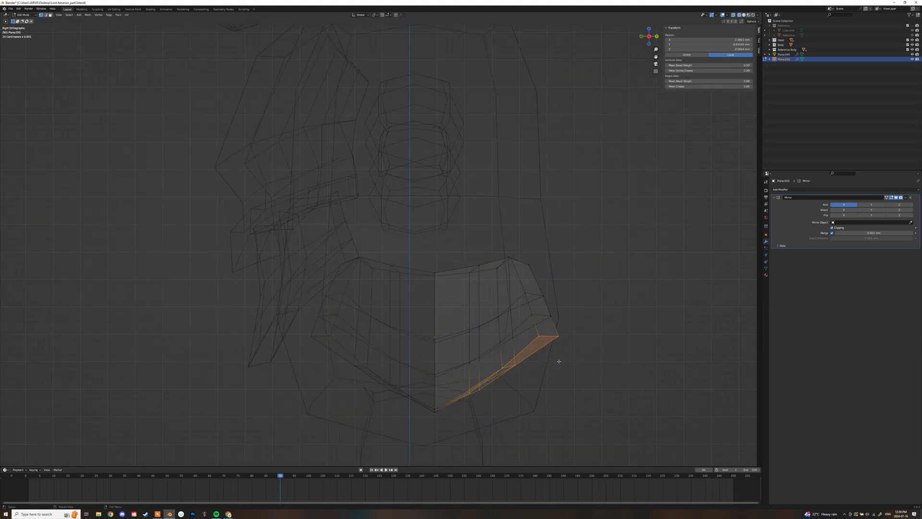
{"action": "left_click", "coordinate": [563, 369]}
{"action": "key", "text": "Tab"}
{"action": "key", "text": "s"}
{"action": "key", "text": "y"}
{"action": "left_click", "coordinate": [589, 322]}
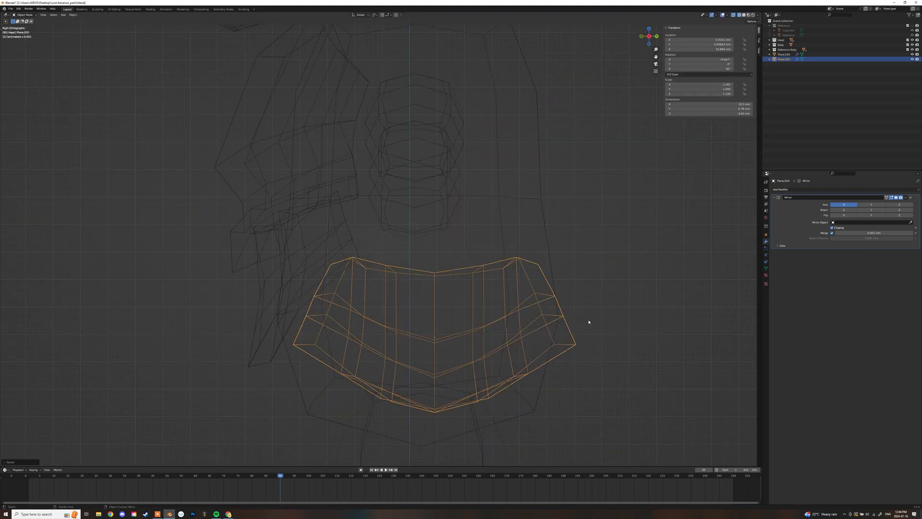
Reposition the hip plate against the side of the hip in solid view
{"action": "key", "text": "shift+z"}
{"action": "middle_click_drag", "start_coordinate": [589, 321], "coordinate": [582, 309]}
{"action": "left_click", "coordinate": [535, 230]}
{"action": "scroll", "coordinate": [593, 237], "scroll_direction": "down", "scroll_amount": 6}
{"action": "middle_click_drag", "start_coordinate": [538, 248], "coordinate": [482, 261]}
{"action": "left_click", "coordinate": [464, 284]}
Duplicate the hip plate and lower the copy along Z to form a second armour layer beneath it
{"action": "key", "text": "KP_1"}
{"action": "left_click", "coordinate": [486, 246]}
{"action": "key", "text": "g"}
{"action": "key", "text": "g"}
{"action": "key", "text": "z"}
{"action": "left_click", "coordinate": [432, 244]}
{"action": "middle_click_drag", "start_coordinate": [432, 244], "coordinate": [524, 261]}
{"action": "scroll", "coordinate": [504, 274], "scroll_direction": "down", "scroll_amount": 1}
{"action": "left_click", "coordinate": [485, 287]}
Move the lower hip plate's bottom centre vertices down in the side view to deepen its point
{"action": "key", "text": "KP_3"}
{"action": "key", "text": "Tab"}
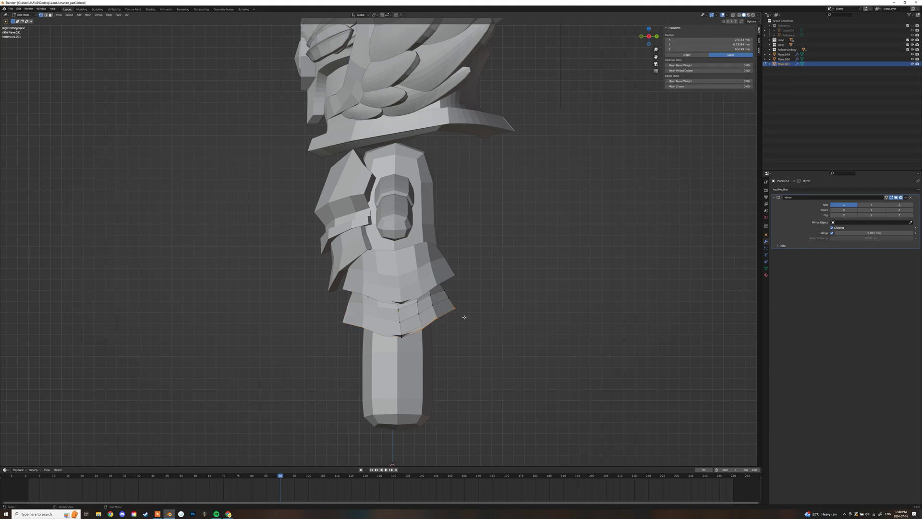
{"action": "scroll", "coordinate": [464, 317], "scroll_direction": "up", "scroll_amount": 3}
{"action": "key", "text": "shift+z"}
{"action": "left_click_drag", "start_coordinate": [518, 347], "coordinate": [487, 367]}
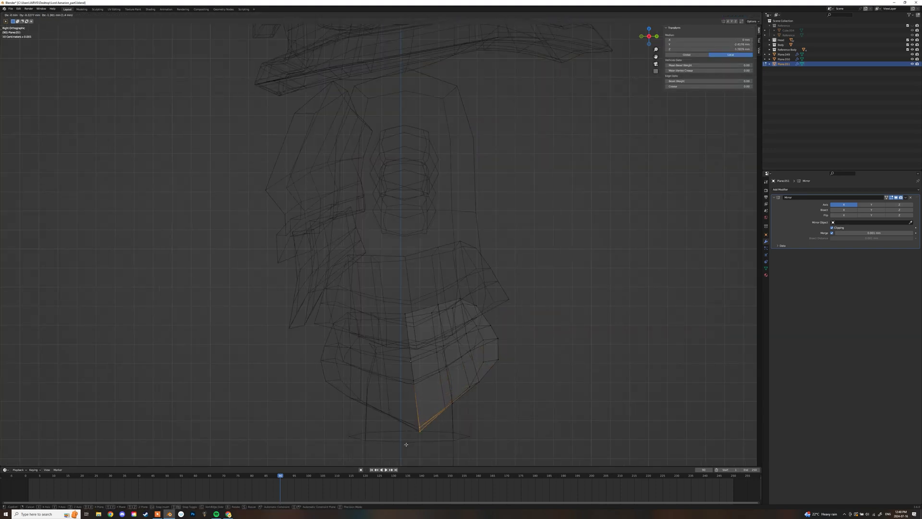
{"action": "middle_click_drag", "start_coordinate": [461, 306], "coordinate": [461, 350]}
{"action": "left_click", "coordinate": [560, 374]}
{"action": "key", "text": "Tab"}
{"action": "key", "text": "shift+z"}
Move the lower hip plate's selected vertices to fit the plate over the upper thigh
{"action": "key", "text": "Tab"}
{"action": "key", "text": "Tab"}
{"action": "scroll", "coordinate": [491, 330], "scroll_direction": "up", "scroll_amount": 4}
{"action": "key", "text": "g"}
{"action": "left_click", "coordinate": [477, 329]}
{"action": "key", "text": "Tab"}
{"action": "key", "text": "shift+z"}
Move the lower hip plate's front corner vertices to wrap the plate around the front of the thigh
{"action": "key", "text": "KP_3"}
{"action": "mouse_move", "coordinate": [475, 310]}
{"action": "middle_mouse_down"}
{"action": "mouse_move", "coordinate": [403, 334]}
{"action": "mouse_move", "coordinate": [393, 359]}
{"action": "middle_mouse_up"}
{"action": "left_click", "coordinate": [406, 365]}
{"action": "left_click_drag", "start_coordinate": [298, 353], "coordinate": [318, 376]}
{"action": "key", "text": "g"}
{"action": "middle_click_drag", "start_coordinate": [318, 376], "coordinate": [475, 355]}
{"action": "left_click", "coordinate": [354, 370]}
{"action": "key", "text": "shift+z"}
{"action": "scroll", "coordinate": [432, 309], "scroll_direction": "down", "scroll_amount": 2}
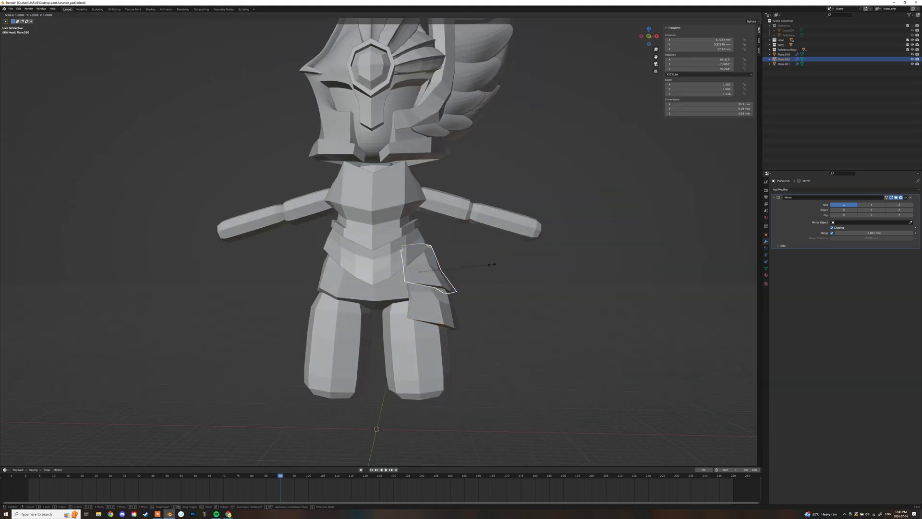
Scale and reposition the upper hip plate over the side of the hip
{"action": "left_click", "coordinate": [498, 265]}
{"action": "scroll", "coordinate": [496, 265], "scroll_direction": "down", "scroll_amount": 1}
{"action": "middle_click_drag", "start_coordinate": [496, 265], "coordinate": [506, 287]}
{"action": "key", "text": "KP_1"}
{"action": "left_click", "coordinate": [462, 229]}
{"action": "left_click", "coordinate": [480, 259]}
{"action": "key", "text": "KP_1"}
{"action": "scroll", "coordinate": [477, 283], "scroll_direction": "down", "scroll_amount": 3}
{"action": "scroll", "coordinate": [477, 284], "scroll_direction": "up", "scroll_amount": 4}
Rotate the lower hip plate to follow the leg and shift it along Y
{"action": "left_click", "coordinate": [442, 294]}
{"action": "key", "text": "r"}
{"action": "left_click", "coordinate": [461, 260]}
{"action": "middle_click_drag", "start_coordinate": [465, 264], "coordinate": [395, 282]}
{"action": "key", "text": "g"}
{"action": "key", "text": "y"}
{"action": "left_click", "coordinate": [413, 266]}
{"action": "left_click", "coordinate": [459, 269]}
Add a plane, rotate it 90° about X, and move it along Y in front of the armoured thigh
{"action": "scroll", "coordinate": [459, 269], "scroll_direction": "down", "scroll_amount": 4}
{"action": "key", "text": "Tab"}
{"action": "key", "text": "KP_1"}
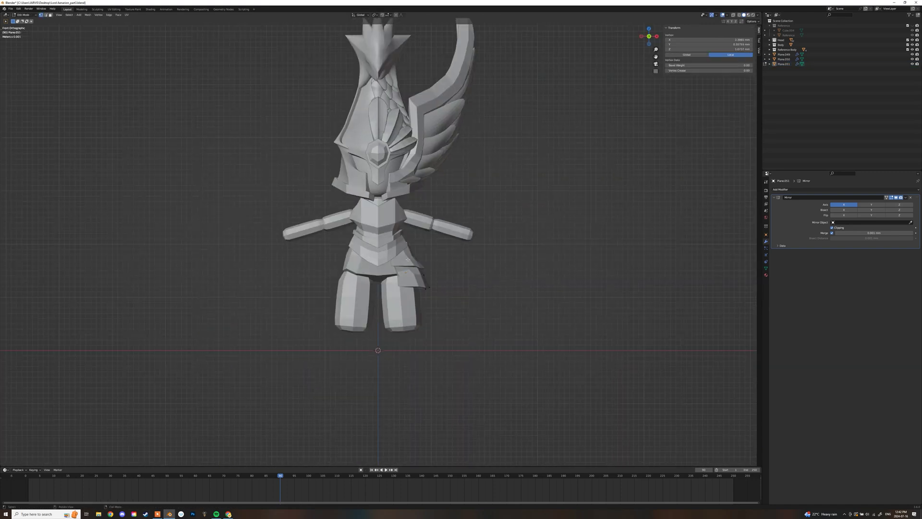
{"action": "left_click", "coordinate": [455, 273]}
{"action": "key", "text": "r"}
{"action": "key", "text": "x"}
{"action": "key", "text": "9"}
{"action": "key", "text": "0"}
{"action": "key", "text": "KP_3"}
{"action": "key", "text": "g"}
{"action": "key", "text": "y"}
{"action": "left_click", "coordinate": [406, 278]}
Place the plane as a narrow cloth strip on the thigh and extend its upper edge toward the waist armour
{"action": "key", "text": "KP_1"}
{"action": "left_click", "coordinate": [421, 278]}
{"action": "key", "text": "Tab"}
{"action": "scroll", "coordinate": [418, 321], "scroll_direction": "up", "scroll_amount": 3}
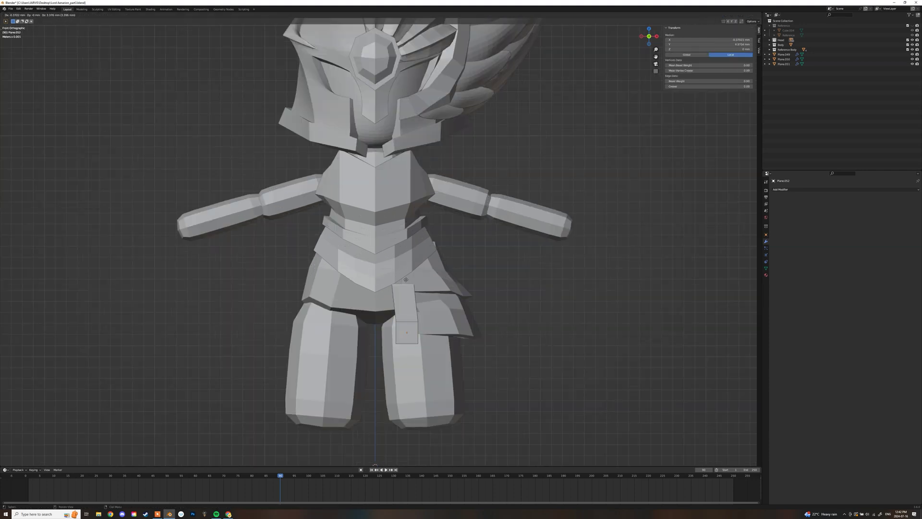
{"action": "key", "text": "Tab"}
{"action": "left_click", "coordinate": [406, 268]}
{"action": "key", "text": "Tab"}
{"action": "key", "text": "Tab"}
{"action": "key", "text": "g"}
{"action": "middle_click_drag", "start_coordinate": [413, 274], "coordinate": [355, 259]}
Adjust the placement of the upper and lower hip plates from the side view
{"action": "key", "text": "Tab"}
{"action": "left_click", "coordinate": [432, 269]}
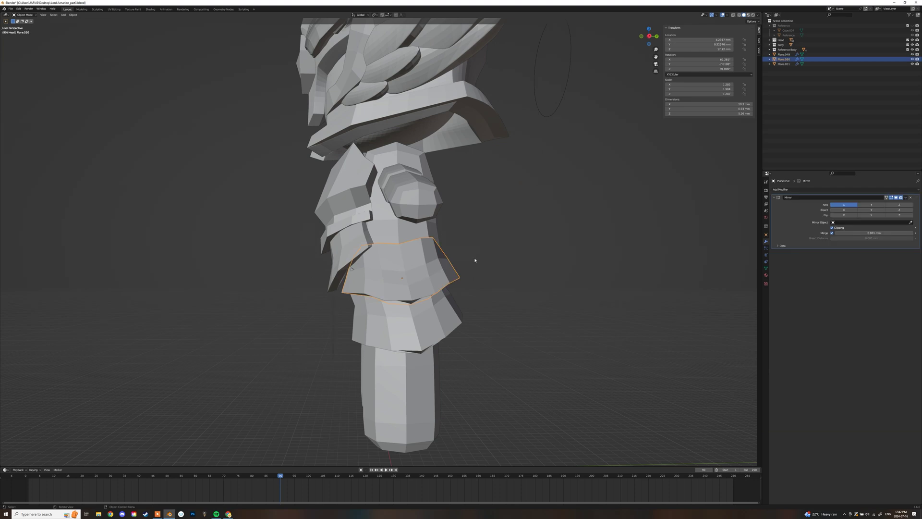
{"action": "left_click", "coordinate": [480, 259]}
{"action": "left_click", "coordinate": [427, 314]}
{"action": "middle_click_drag", "start_coordinate": [428, 315], "coordinate": [410, 314]}
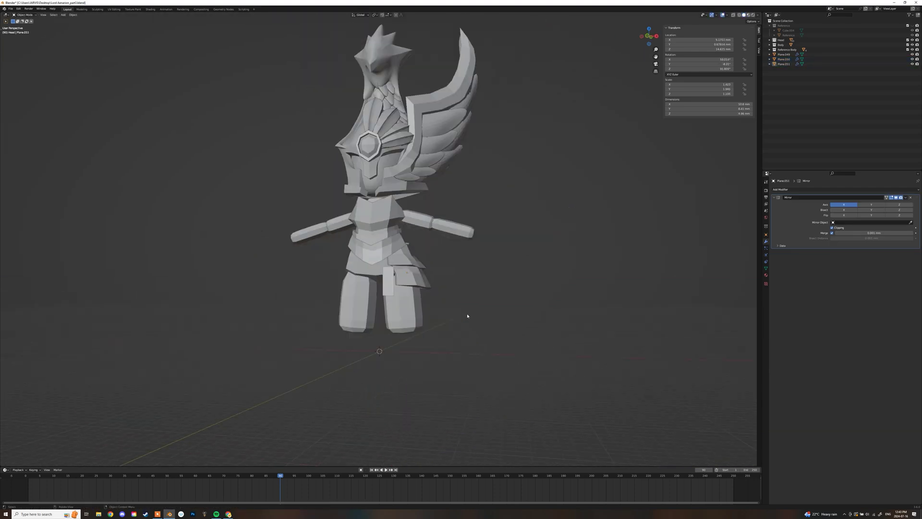
Show the reference collection and lengthen the cloth strip down the thigh with a slanted bottom edge
{"action": "scroll", "coordinate": [410, 289], "scroll_direction": "down", "scroll_amount": 4}
{"action": "scroll", "coordinate": [411, 289], "scroll_direction": "up", "scroll_amount": 5}
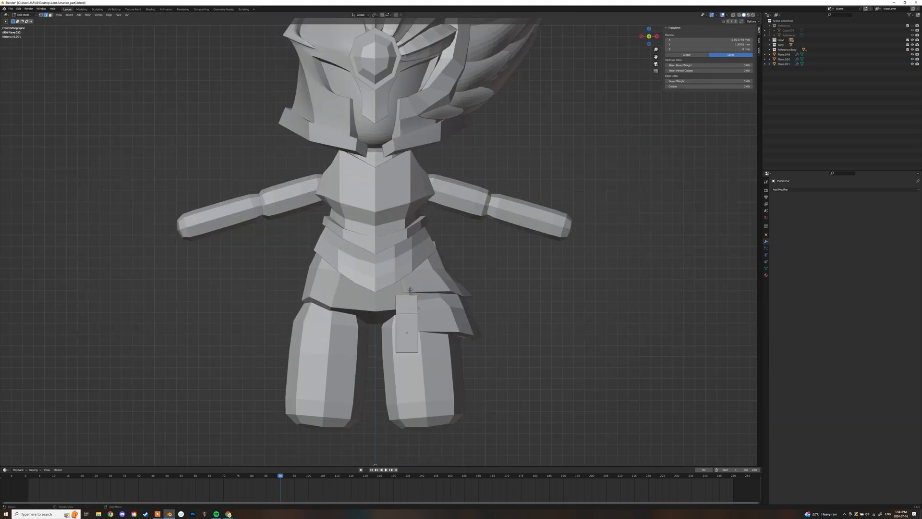
{"action": "left_click", "coordinate": [417, 374]}
{"action": "key", "text": "g"}
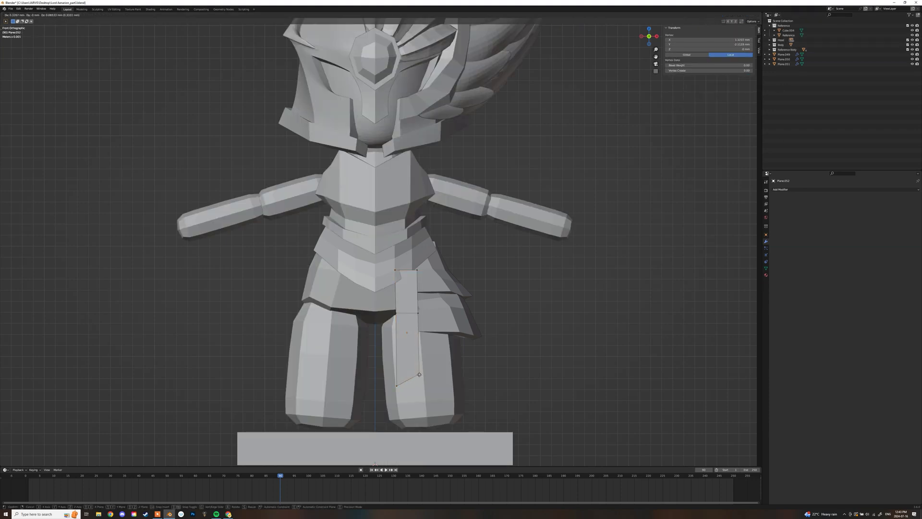
Extrude the cloth strip's outer side edge to start wrapping it around the thigh
{"action": "key", "text": "2"}
{"action": "left_click", "coordinate": [418, 288], "text": "alt"}
{"action": "middle_click_drag", "start_coordinate": [418, 288], "coordinate": [365, 312]}
{"action": "key", "text": "e"}
{"action": "left_click", "coordinate": [465, 286]}
{"action": "key", "text": "KP_1"}
{"action": "key", "text": "shift+z"}
{"action": "key", "text": "KP_7"}
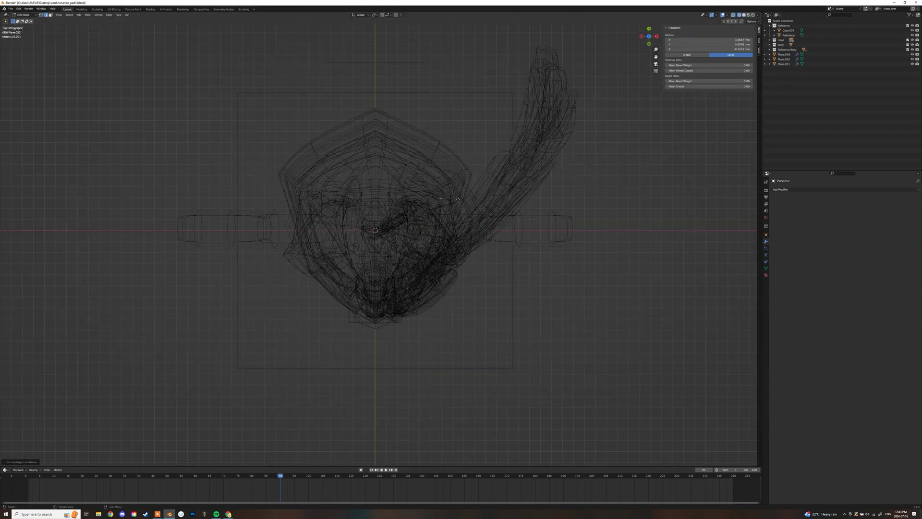
Rotate the extruded cloth edge in the side view to follow the leg
{"action": "key", "text": "shift+z"}
{"action": "key", "text": "KP_3"}
{"action": "middle_click_drag", "start_coordinate": [427, 224], "coordinate": [431, 218]}
{"action": "left_click", "coordinate": [454, 282], "text": "alt"}
{"action": "key", "text": "r"}
{"action": "left_click", "coordinate": [451, 283]}
Move and rotate the cloth's outer edges to wrap its panels around the side of the leg
{"action": "middle_click_drag", "start_coordinate": [450, 283], "coordinate": [332, 300]}
{"action": "middle_click_drag", "start_coordinate": [359, 273], "coordinate": [356, 298]}
{"action": "key", "text": "g"}
{"action": "left_click", "coordinate": [308, 346]}
{"action": "middle_click_drag", "start_coordinate": [308, 345], "coordinate": [473, 293]}
{"action": "left_click", "coordinate": [446, 296]}
{"action": "key", "text": "r"}
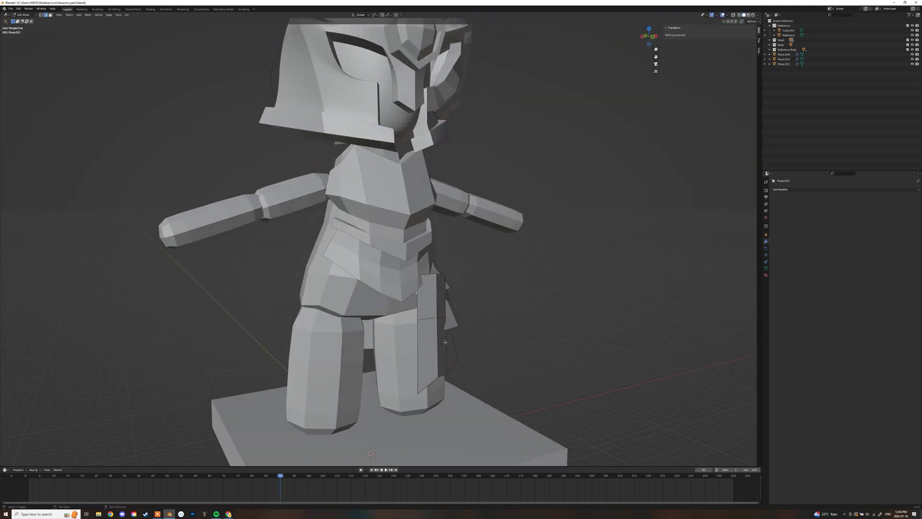
{"action": "left_click", "coordinate": [439, 264]}
Reposition the cloth's panel edges so that it drapes outward below the hip plates
{"action": "middle_click_drag", "start_coordinate": [439, 265], "coordinate": [395, 330]}
{"action": "key", "text": "Tab"}
{"action": "middle_click_drag", "start_coordinate": [404, 381], "coordinate": [451, 332]}
{"action": "left_click", "coordinate": [481, 303]}
{"action": "key", "text": "Tab"}
{"action": "key", "text": "g"}
{"action": "middle_click_drag", "start_coordinate": [384, 331], "coordinate": [446, 322]}
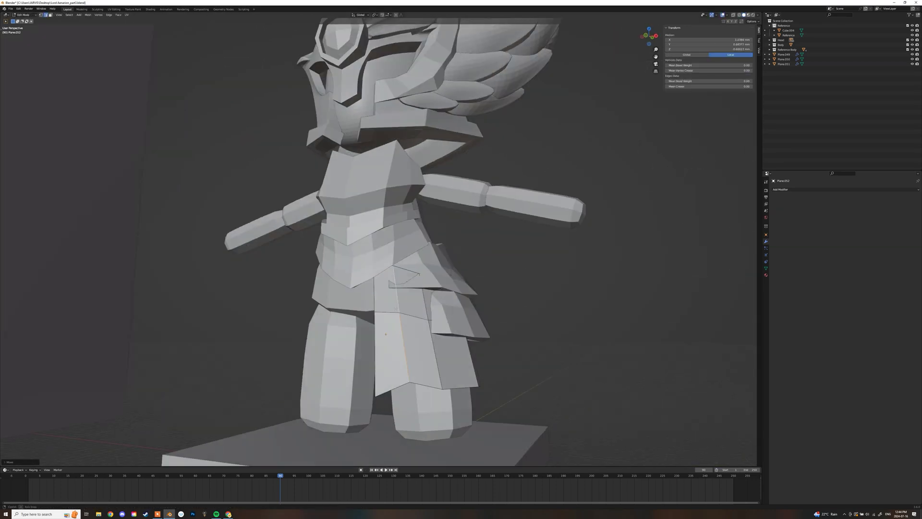
{"action": "key", "text": "g"}
{"action": "left_click", "coordinate": [376, 308]}
Scale the selected cloth geometry and rotate the whole cloth to hang beneath the hip armour
{"action": "middle_click_drag", "start_coordinate": [356, 312], "coordinate": [393, 328]}
{"action": "key", "text": "KP_1"}
{"action": "right_click", "coordinate": [384, 279]}
{"action": "middle_click_drag", "start_coordinate": [384, 279], "coordinate": [456, 242]}
{"action": "left_click", "coordinate": [375, 272]}
{"action": "key", "text": "s"}
{"action": "left_click", "coordinate": [507, 236]}
{"action": "key", "text": "Tab"}
{"action": "key", "text": "r"}
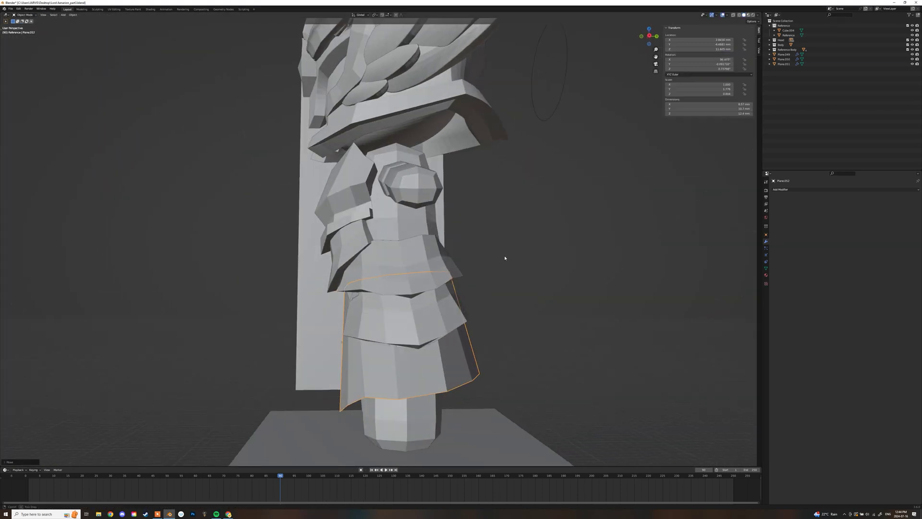
Select the cloth's top edge loop and move it along X to tuck it under the hip plates
{"action": "middle_click_drag", "start_coordinate": [505, 258], "coordinate": [559, 257]}
{"action": "key", "text": "Tab"}
{"action": "key", "text": "2"}
{"action": "left_click", "coordinate": [403, 289], "text": "alt"}
{"action": "key", "text": "shift+z"}
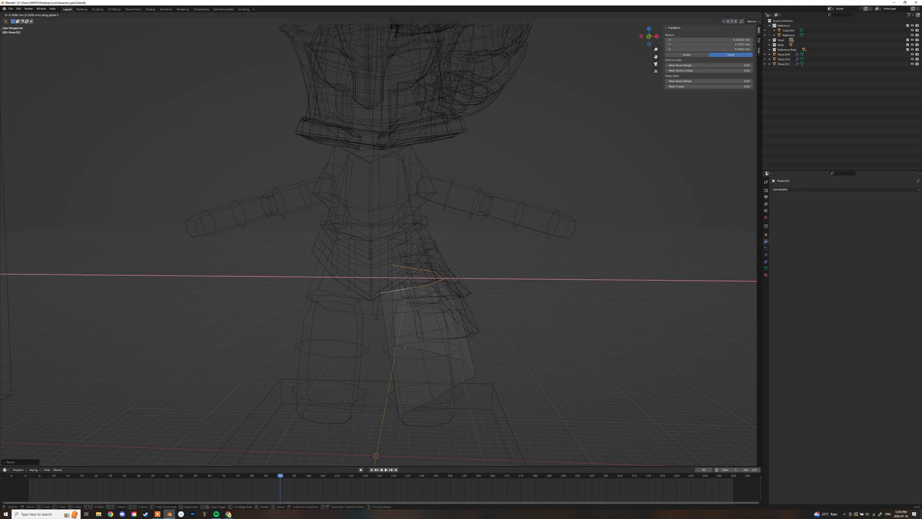
{"action": "left_click", "coordinate": [446, 244]}
{"action": "key", "text": "shift+z"}
{"action": "key", "text": "Tab"}
Move the cloth's bottom front corner vertices down to sharpen the slanted hem
{"action": "scroll", "coordinate": [444, 292], "scroll_direction": "down", "scroll_amount": 5}
{"action": "middle_click_drag", "start_coordinate": [470, 261], "coordinate": [420, 363]}
{"action": "scroll", "coordinate": [443, 356], "scroll_direction": "up", "scroll_amount": 5}
{"action": "left_click", "coordinate": [442, 355]}
{"action": "key", "text": "Tab"}
{"action": "key", "text": "1"}
{"action": "left_click", "coordinate": [420, 405]}
{"action": "key", "text": "g"}
{"action": "middle_click_drag", "start_coordinate": [421, 408], "coordinate": [424, 364]}
{"action": "key", "text": "g"}
{"action": "left_click", "coordinate": [418, 369]}
Move the cloth's upper vertices up behind the waist armour
{"action": "left_click", "coordinate": [311, 271]}
{"action": "key", "text": "g"}
{"action": "middle_click_drag", "start_coordinate": [352, 321], "coordinate": [468, 300]}
{"action": "left_click", "coordinate": [450, 306]}
{"action": "key", "text": "Tab"}
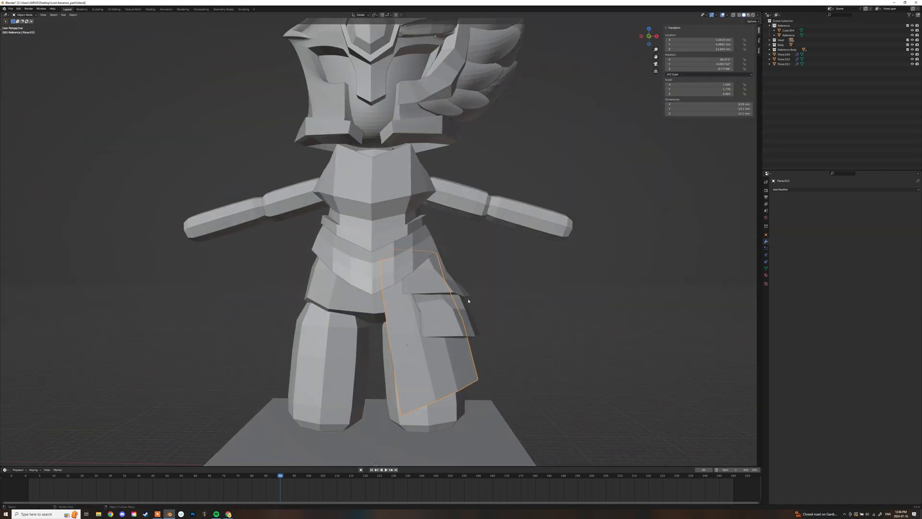
Select the lower hip plate's upper outer vertices in wireframe and move them to refit the plate against the body
{"action": "key", "text": "KP_1"}
{"action": "left_click", "coordinate": [473, 295]}
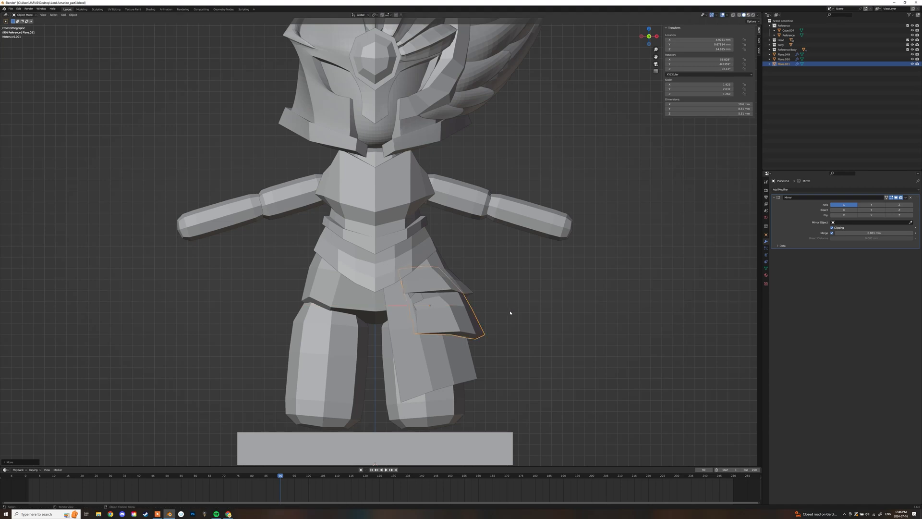
{"action": "key", "text": "KP_3"}
{"action": "key", "text": "shift+z"}
{"action": "key", "text": "Tab"}
{"action": "left_click_drag", "start_coordinate": [444, 261], "coordinate": [463, 287]}
{"action": "middle_click_drag", "start_coordinate": [464, 288], "coordinate": [460, 306]}
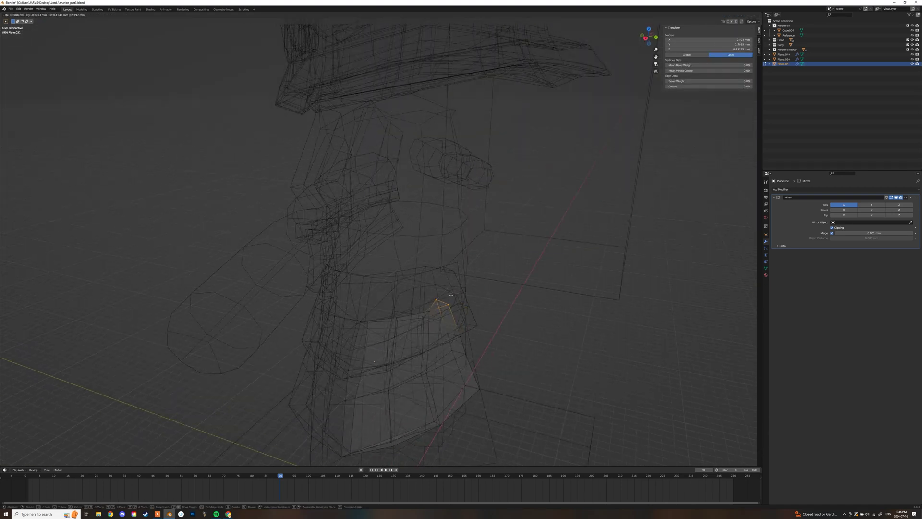
{"action": "left_click", "coordinate": [393, 332]}
Move a corner vertex of the lower hip plate to adjust how it overlaps the cloth
{"action": "key", "text": "shift+z"}
{"action": "middle_click_drag", "start_coordinate": [394, 331], "coordinate": [321, 254]}
{"action": "key", "text": "Tab"}
{"action": "scroll", "coordinate": [480, 315], "scroll_direction": "down", "scroll_amount": 4}
{"action": "scroll", "coordinate": [403, 302], "scroll_direction": "up", "scroll_amount": 5}
{"action": "key", "text": "Tab"}
{"action": "key", "text": "g"}
{"action": "left_click", "coordinate": [307, 292]}
{"action": "scroll", "coordinate": [307, 257], "scroll_direction": "up", "scroll_amount": 5}
{"action": "left_click", "coordinate": [200, 256]}
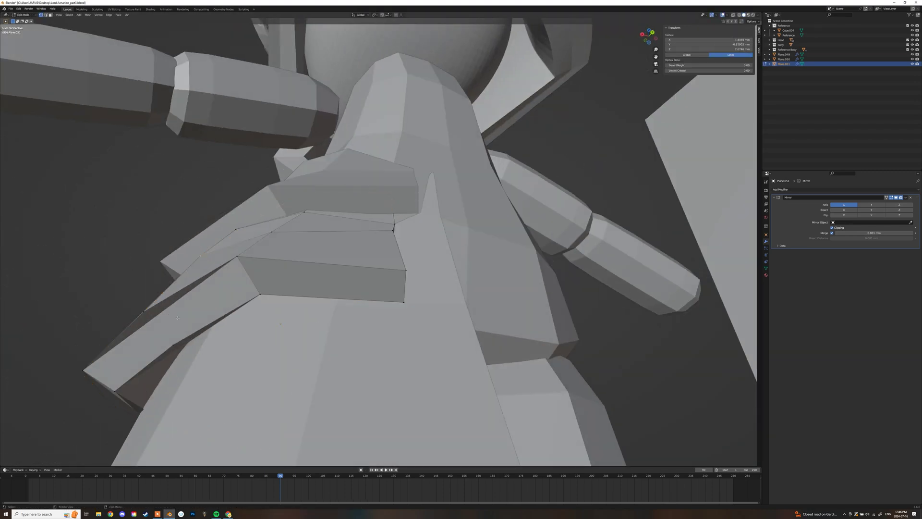
Delete unwanted geometry from the lower hip plate's underside and fill the opening from its selected boundary edges
{"action": "left_click", "coordinate": [190, 314]}
{"action": "key", "text": "x"}
{"action": "mouse_move", "coordinate": [190, 314]}
{"action": "middle_mouse_down"}
{"action": "mouse_move", "coordinate": [404, 241]}
{"action": "mouse_move", "coordinate": [307, 268]}
{"action": "mouse_move", "coordinate": [358, 270]}
{"action": "middle_mouse_up"}
{"action": "left_click", "coordinate": [410, 234]}
{"action": "key", "text": "shift+z"}
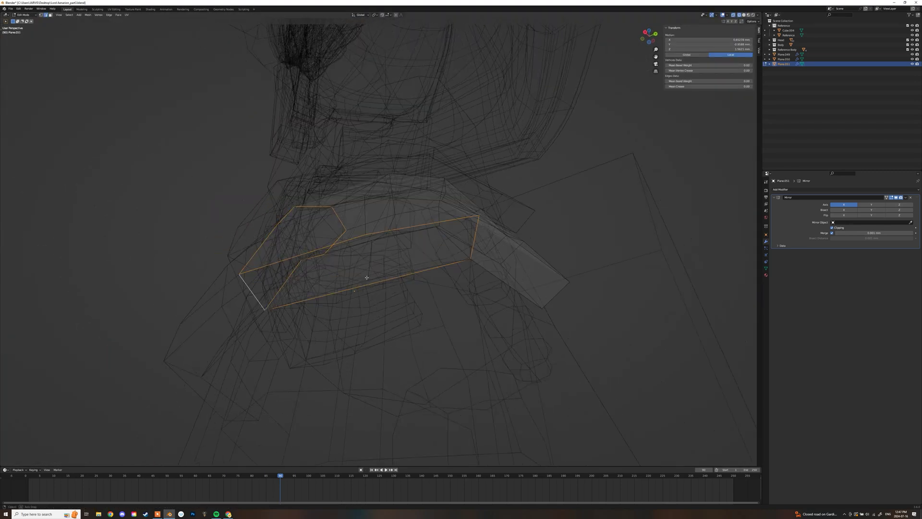
{"action": "left_click", "coordinate": [259, 336], "text": "shift"}
{"action": "left_click", "coordinate": [229, 311], "text": "shift"}
{"action": "key", "text": "f"}
{"action": "key", "text": "shift+z"}
Knife-cut the lower hip plate's underside and delete the excess geometry
{"action": "middle_click_drag", "start_coordinate": [265, 312], "coordinate": [449, 297]}
{"action": "key", "text": "k"}
{"action": "left_click", "coordinate": [390, 409]}
{"action": "key", "text": "Return"}
{"action": "scroll", "coordinate": [409, 314], "scroll_direction": "up", "scroll_amount": 4}
{"action": "key", "text": "x"}
{"action": "left_click", "coordinate": [415, 320]}
Fill the remaining gaps in the lower hip plate with new faces between its edges
{"action": "left_click", "coordinate": [449, 298]}
{"action": "left_click", "coordinate": [401, 268], "text": "shift"}
{"action": "key", "text": "f"}
{"action": "middle_click_drag", "start_coordinate": [400, 269], "coordinate": [494, 283]}
{"action": "scroll", "coordinate": [494, 237], "scroll_direction": "down", "scroll_amount": 4}
{"action": "key", "text": "f"}
{"action": "key", "text": "Tab"}
{"action": "left_click", "coordinate": [507, 281]}
Move the upper hip plate's vertices in wireframe to refit the plate beneath the waist armour
{"action": "scroll", "coordinate": [495, 283], "scroll_direction": "down", "scroll_amount": 4}
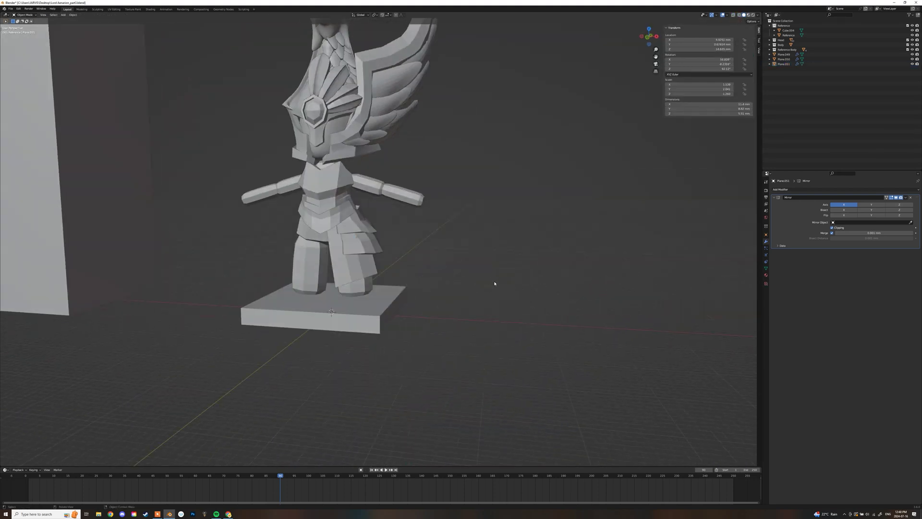
{"action": "scroll", "coordinate": [494, 283], "scroll_direction": "up", "scroll_amount": 4}
{"action": "left_click", "coordinate": [336, 192]}
{"action": "key", "text": "Tab"}
{"action": "middle_click_drag", "start_coordinate": [336, 192], "coordinate": [500, 211]}
{"action": "key", "text": "KP_1"}
{"action": "key", "text": "shift+z"}
{"action": "key", "text": "g"}
{"action": "middle_click_drag", "start_coordinate": [413, 212], "coordinate": [451, 189]}
{"action": "key", "text": "g"}
{"action": "left_click", "coordinate": [451, 189]}
{"action": "key", "text": "Tab"}
{"action": "middle_click_drag", "start_coordinate": [375, 168], "coordinate": [446, 192]}
{"action": "left_click", "coordinate": [448, 192]}
{"action": "key", "text": "KP_3"}
{"action": "scroll", "coordinate": [470, 205], "scroll_direction": "down", "scroll_amount": 3}
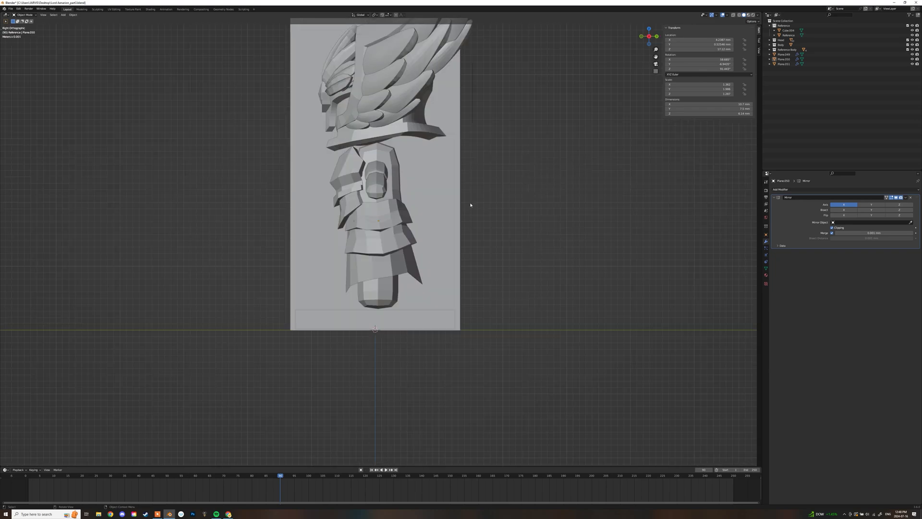
{"action": "left_click", "coordinate": [406, 214]}
{"action": "middle_click_drag", "start_coordinate": [406, 214], "coordinate": [480, 223]}
{"action": "left_click", "coordinate": [480, 222]}
Delete the unwanted hidden geometry on the inner side of the upper hip plate
{"action": "left_click", "coordinate": [374, 181]}
{"action": "key", "text": "Tab"}
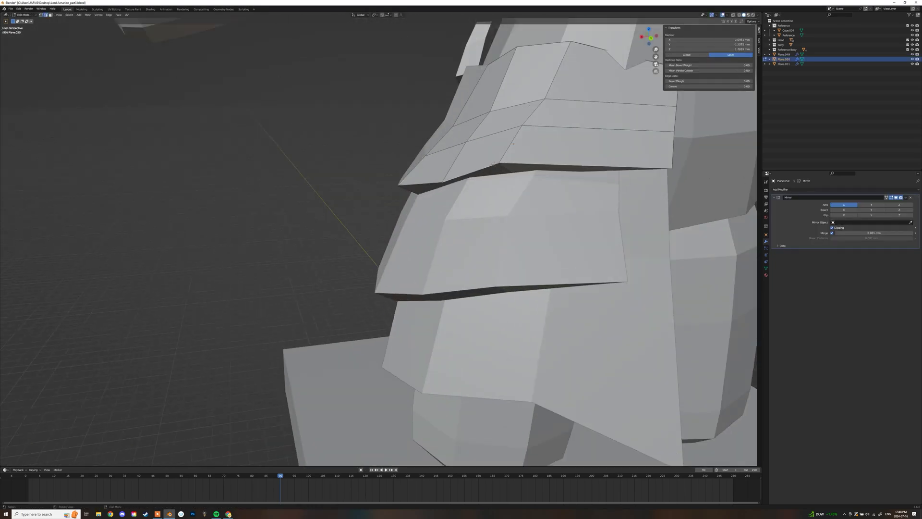
{"action": "key", "text": "shift+z"}
{"action": "left_click", "coordinate": [491, 183]}
{"action": "key", "text": "x"}
{"action": "left_click", "coordinate": [491, 181]}
{"action": "key", "text": "shift+z"}
{"action": "key", "text": "shift+z"}
{"action": "left_click", "coordinate": [379, 273]}
{"action": "key", "text": "x"}
{"action": "left_click", "coordinate": [381, 276]}
Fill a new face between the upper hip plate's open edges to close its inner side
{"action": "middle_click_drag", "start_coordinate": [381, 276], "coordinate": [452, 199]}
{"action": "left_click", "coordinate": [483, 161], "text": "shift"}
{"action": "key", "text": "f"}
{"action": "key", "text": "shift+z"}
{"action": "key", "text": "shift+z"}
{"action": "key", "text": "shift+z"}
{"action": "key", "text": "Tab"}
{"action": "middle_click_drag", "start_coordinate": [377, 208], "coordinate": [437, 197]}
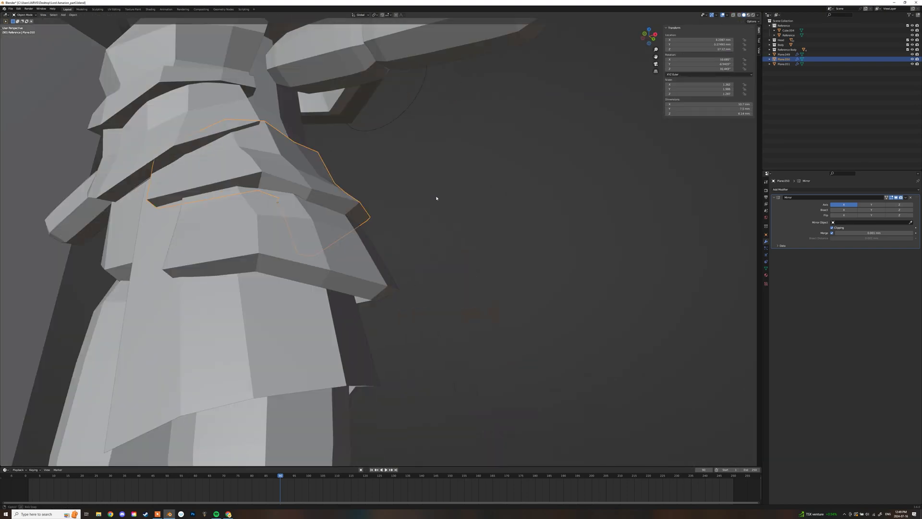
Delete the unwanted hidden geometry on the inner side of the waist plate
{"action": "left_click", "coordinate": [307, 127]}
{"action": "key", "text": "Tab"}
{"action": "left_click", "coordinate": [426, 226]}
{"action": "middle_click_drag", "start_coordinate": [310, 120], "coordinate": [365, 165]}
{"action": "key", "text": "x"}
{"action": "key", "text": "shift+z"}
{"action": "left_click", "coordinate": [488, 308]}
{"action": "key", "text": "x"}
{"action": "middle_click_drag", "start_coordinate": [488, 309], "coordinate": [451, 127]}
Move the selected part of the waist plate's underside to tidy its inner rim
{"action": "key", "text": "shift+z"}
{"action": "left_click", "coordinate": [562, 161]}
{"action": "key", "text": "g"}
{"action": "left_click", "coordinate": [569, 163]}
{"action": "left_click", "coordinate": [543, 192]}
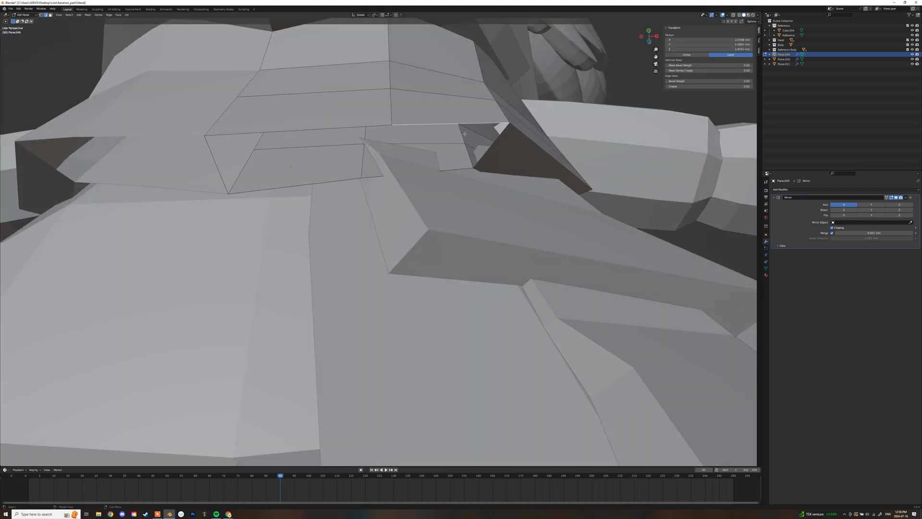
{"action": "key", "text": "Tab"}
{"action": "scroll", "coordinate": [328, 178], "scroll_direction": "down", "scroll_amount": 6}
{"action": "key", "text": "Tab"}
Move the waist plate's upper side vertices inward to pull the plate tighter around the waist
{"action": "middle_click_drag", "start_coordinate": [360, 110], "coordinate": [394, 211]}
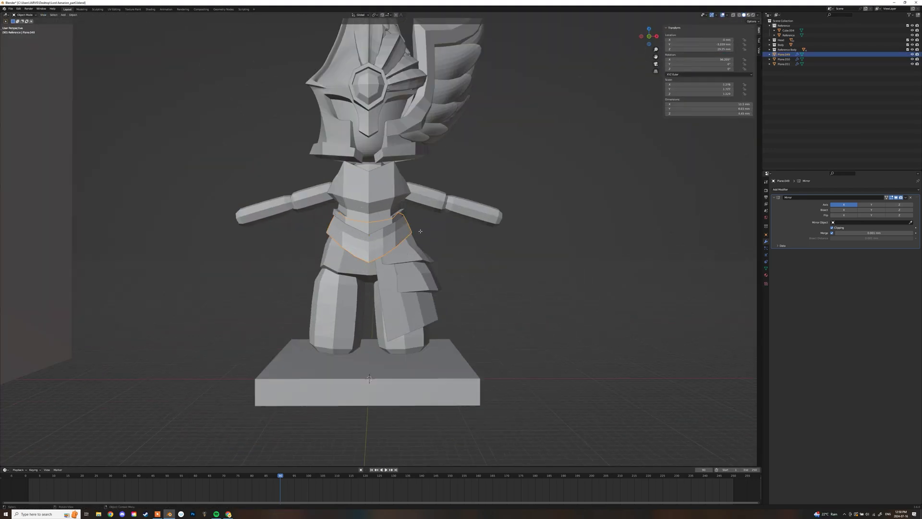
{"action": "key", "text": "1"}
{"action": "key", "text": "shift+z"}
{"action": "left_click_drag", "start_coordinate": [444, 236], "coordinate": [422, 215]}
{"action": "left_click", "coordinate": [468, 203]}
{"action": "key", "text": "shift+z"}
{"action": "key", "text": "Tab"}
{"action": "left_click", "coordinate": [519, 206]}
{"action": "scroll", "coordinate": [519, 207], "scroll_direction": "down", "scroll_amount": 3}
{"action": "middle_click_drag", "start_coordinate": [519, 206], "coordinate": [462, 220]}
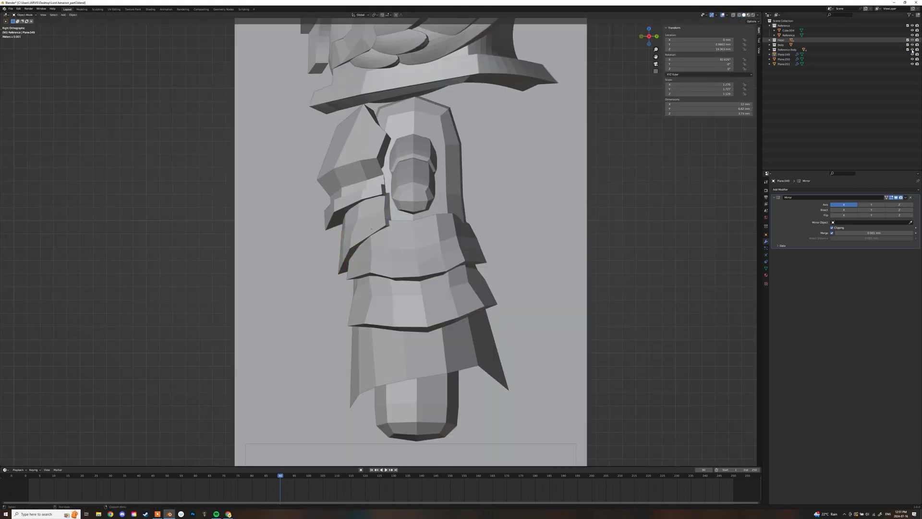
Select an edge loop on the thigh cloth and set up a front wireframe view for reshaping it
{"action": "middle_click_drag", "start_coordinate": [480, 260], "coordinate": [447, 327]}
{"action": "key", "text": "2"}
{"action": "left_click", "coordinate": [447, 326], "text": "alt"}
{"action": "key", "text": "KP_1"}
{"action": "key", "text": "shift+z"}
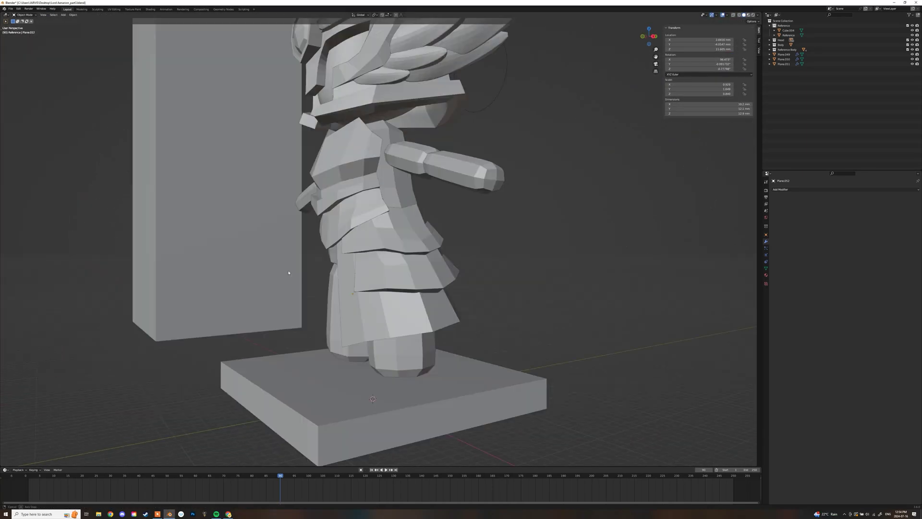
Slide an edge on the lower hip plate along its surface to adjust the plate's shape
{"action": "key", "text": "KP_3"}
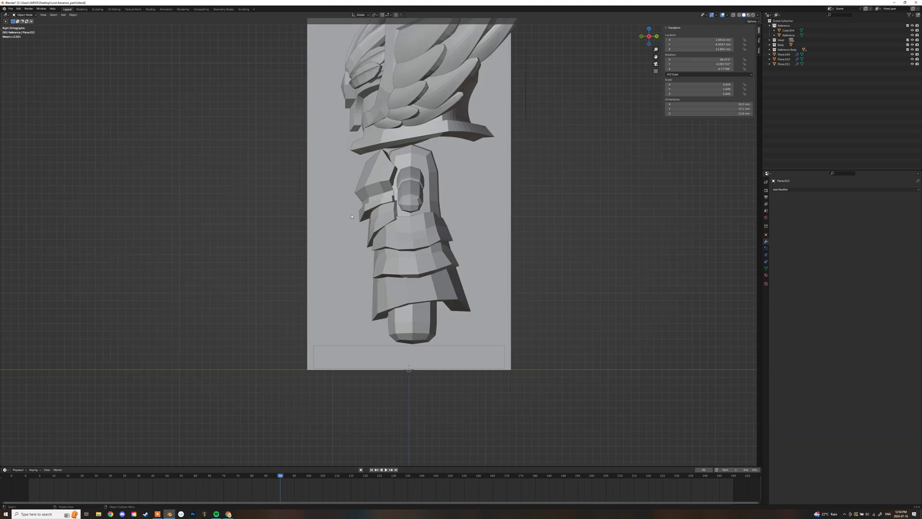
{"action": "left_click", "coordinate": [195, 192], "text": "shift"}
{"action": "middle_click_drag", "start_coordinate": [194, 191], "coordinate": [199, 194]}
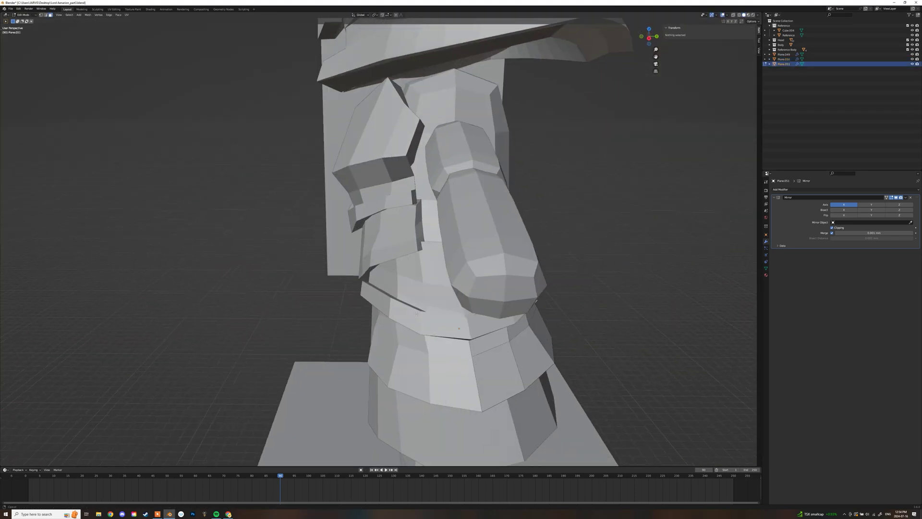
{"action": "key", "text": "g"}
{"action": "key", "text": "g"}
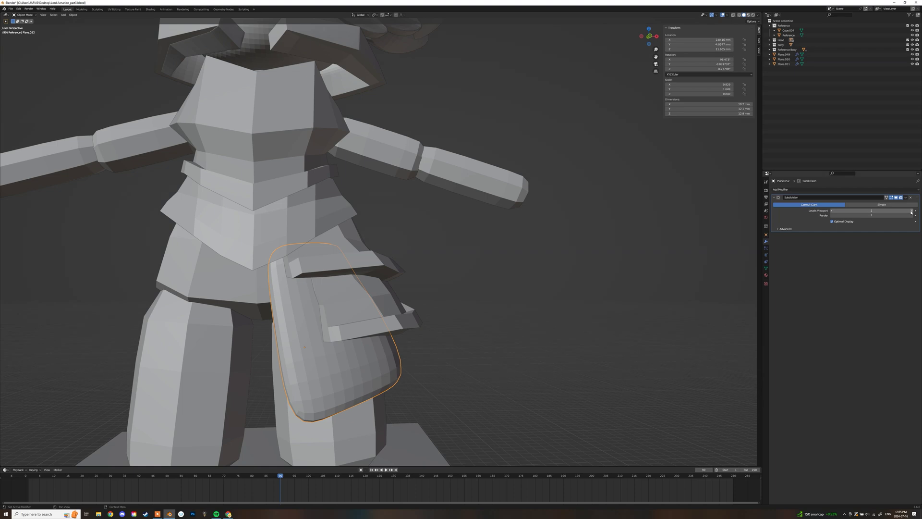
Bevel the subdivided thigh cloth's border edge loops to tighten its rounded outline
{"action": "middle_click_drag", "start_coordinate": [329, 373], "coordinate": [387, 369]}
{"action": "left_click", "coordinate": [375, 369], "text": "alt+shift"}
{"action": "middle_click_drag", "start_coordinate": [624, 360], "coordinate": [468, 360]}
{"action": "key", "text": "ctrl+b"}
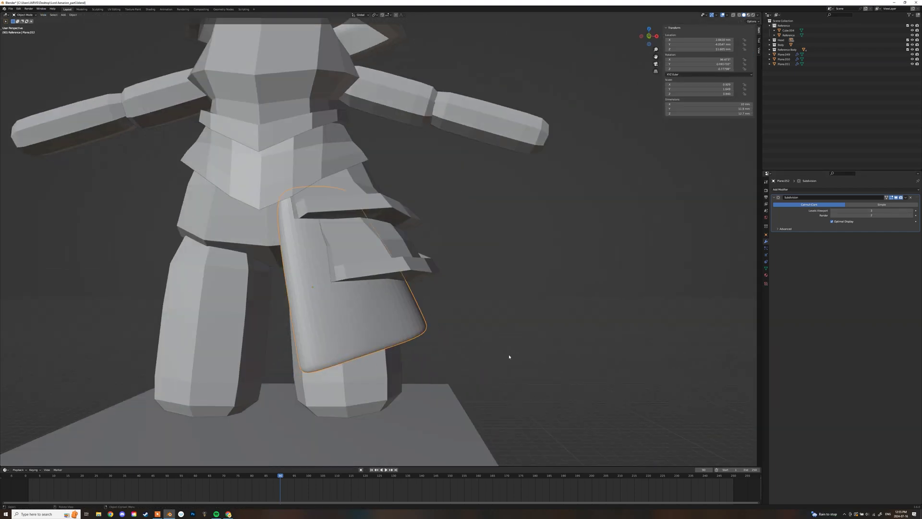
{"action": "key", "text": "Tab"}
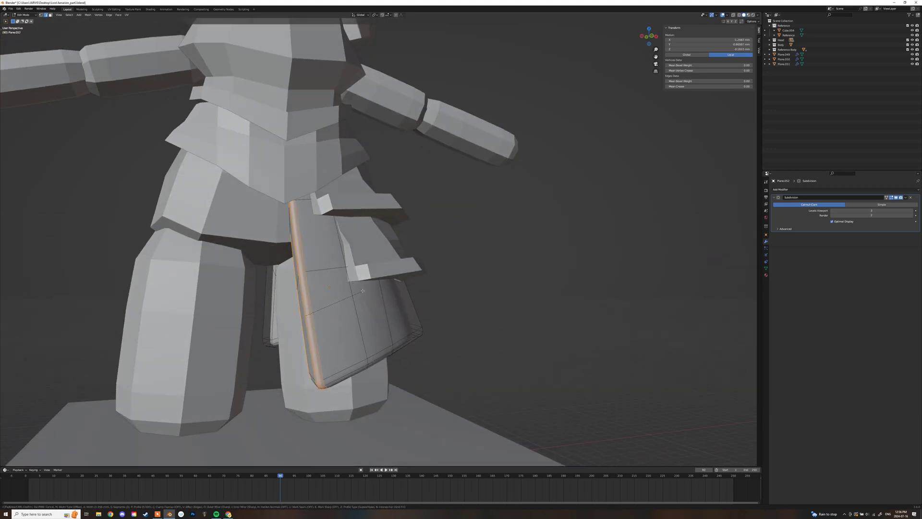
{"action": "left_click", "coordinate": [362, 291]}
{"action": "middle_click_drag", "start_coordinate": [362, 290], "coordinate": [389, 286]}
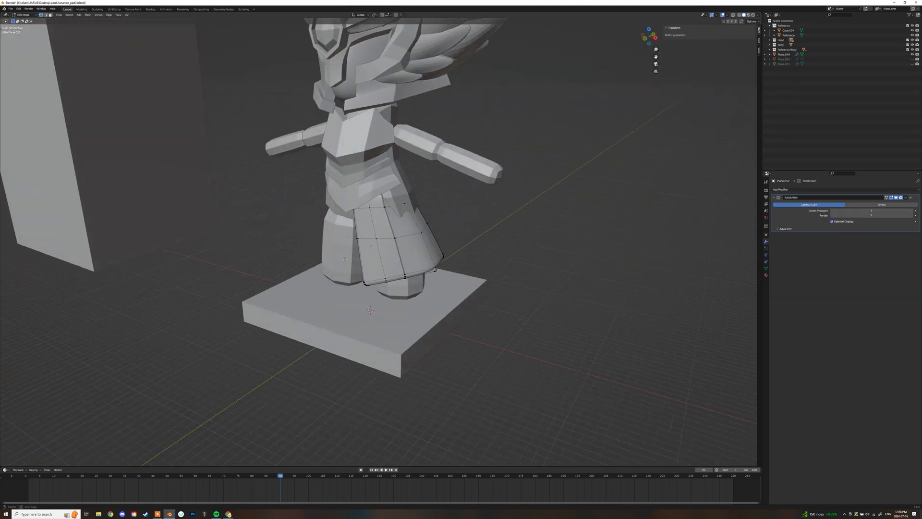
{"action": "middle_click_drag", "start_coordinate": [345, 259], "coordinate": [356, 253]}
{"action": "scroll", "coordinate": [356, 253], "scroll_direction": "up", "scroll_amount": 8}
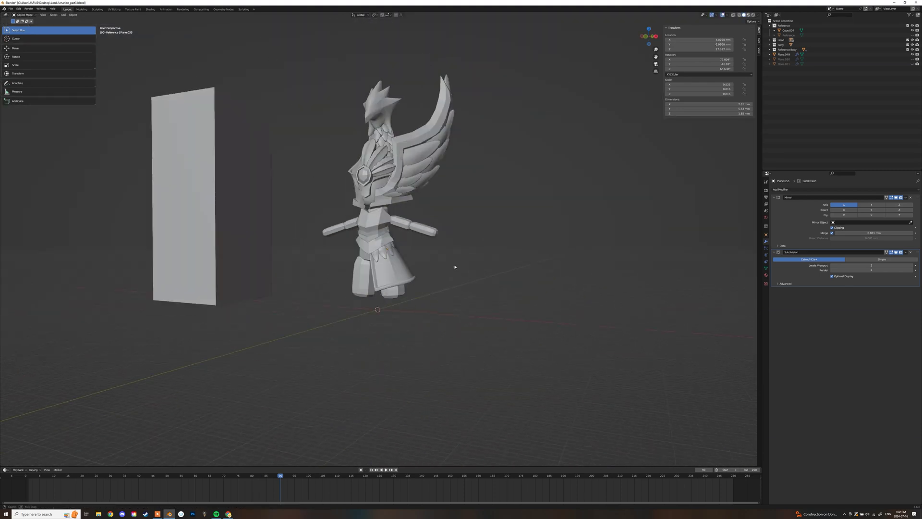
{"action": "middle_click_drag", "start_coordinate": [456, 266], "coordinate": [442, 273]}
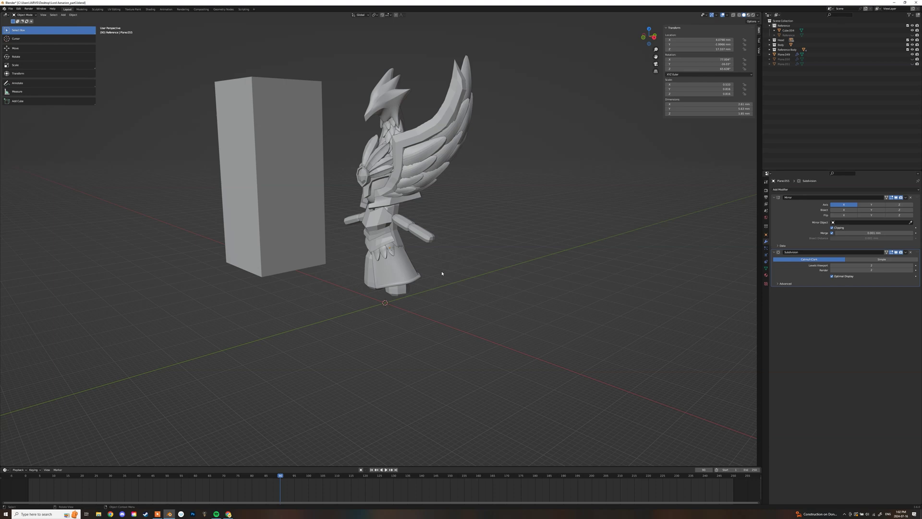
Duplicate a feather on the hip, then move and rotate the copy to continue the row along the cloth's top
{"action": "scroll", "coordinate": [424, 185], "scroll_direction": "up", "scroll_amount": 5}
{"action": "middle_click_drag", "start_coordinate": [356, 188], "coordinate": [418, 192]}
{"action": "key", "text": "shift+d"}
{"action": "left_click", "coordinate": [452, 185]}
{"action": "key", "text": "g"}
{"action": "left_click", "coordinate": [461, 163]}
{"action": "key", "text": "r"}
{"action": "left_click", "coordinate": [488, 192]}
{"action": "key", "text": "g"}
{"action": "left_click", "coordinate": [447, 116]}
{"action": "key", "text": "r"}
{"action": "left_click", "coordinate": [514, 114]}
Rotate another feather in the hip row to follow the curve of the cloth
{"action": "left_click", "coordinate": [387, 99]}
{"action": "key", "text": "r"}
{"action": "scroll", "coordinate": [478, 205], "scroll_direction": "down", "scroll_amount": 8}
{"action": "left_click", "coordinate": [479, 206]}
Duplicate a hip feather, freely rotate the copy and reposition it further around the side of the waist
{"action": "left_click", "coordinate": [399, 223]}
{"action": "key", "text": "shift+d"}
{"action": "left_click", "coordinate": [428, 216]}
{"action": "key", "text": "r"}
{"action": "key", "text": "r"}
{"action": "left_click", "coordinate": [417, 91]}
{"action": "key", "text": "g"}
{"action": "left_click", "coordinate": [385, 144]}
Duplicate two more feathers around the back of the hip and rotate each to follow the body
{"action": "key", "text": "shift+d"}
{"action": "left_click", "coordinate": [442, 192]}
{"action": "key", "text": "r"}
{"action": "left_click", "coordinate": [446, 110]}
{"action": "middle_click_drag", "start_coordinate": [369, 153], "coordinate": [343, 129]}
{"action": "key", "text": "shift+d"}
{"action": "left_click", "coordinate": [455, 146]}
{"action": "key", "text": "r"}
{"action": "left_click", "coordinate": [475, 137]}
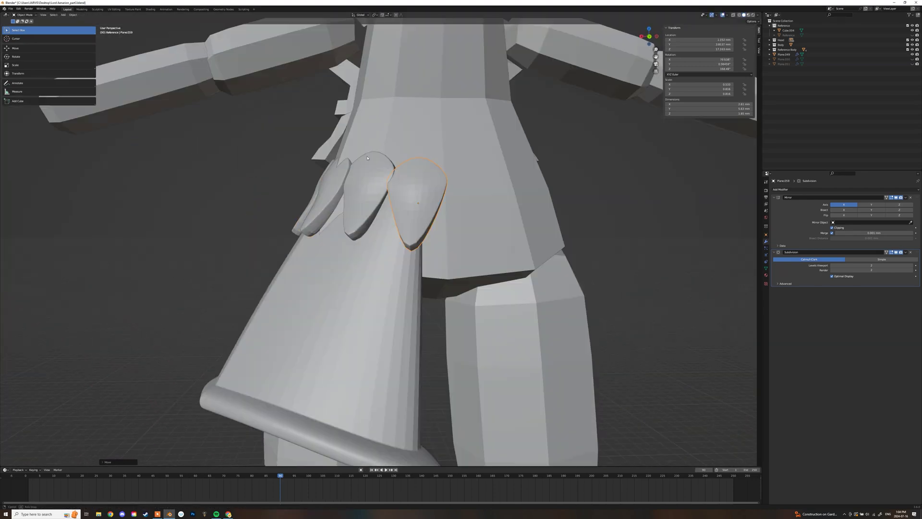
Duplicate a hip feather and place the copy beneath the upper row to start a second, lower row on the thigh cloth
{"action": "scroll", "coordinate": [500, 247], "scroll_direction": "down", "scroll_amount": 6}
{"action": "middle_click_drag", "start_coordinate": [368, 158], "coordinate": [451, 252]}
{"action": "scroll", "coordinate": [452, 252], "scroll_direction": "up", "scroll_amount": 5}
{"action": "left_click", "coordinate": [386, 250]}
{"action": "key", "text": "shift+d"}
{"action": "left_click", "coordinate": [368, 222]}
{"action": "middle_click_drag", "start_coordinate": [368, 222], "coordinate": [397, 198]}
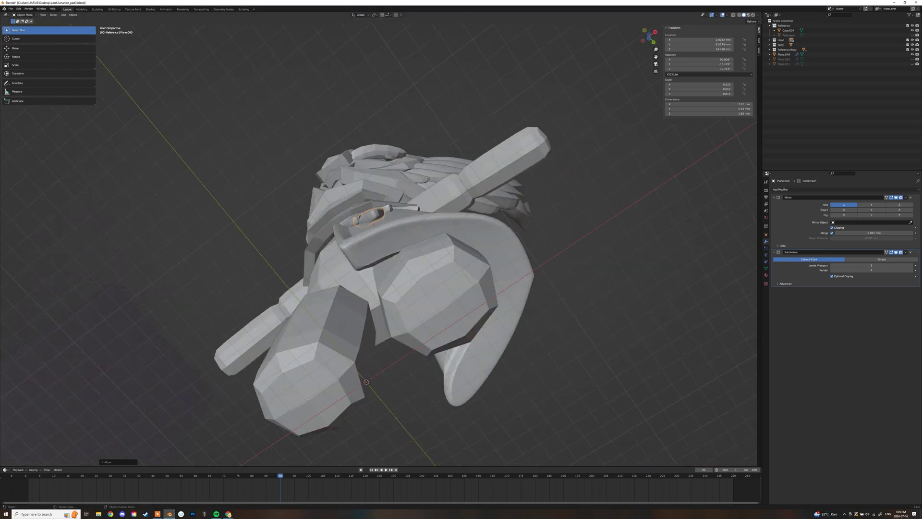
Duplicate the lower-row feather, then rotate and scale the copy for the next spot along the second row
{"action": "scroll", "coordinate": [335, 220], "scroll_direction": "up", "scroll_amount": 4}
{"action": "middle_click_drag", "start_coordinate": [394, 231], "coordinate": [307, 211]}
{"action": "key", "text": "shift+d"}
{"action": "left_click", "coordinate": [370, 246]}
{"action": "key", "text": "r"}
{"action": "left_click", "coordinate": [370, 247]}
{"action": "key", "text": "s"}
{"action": "left_click", "coordinate": [428, 247]}
Move the scaled copy into the gap below the upper feathers so that it rests against the cloth
{"action": "key", "text": "g"}
{"action": "left_click", "coordinate": [354, 259]}
{"action": "left_click", "coordinate": [361, 261]}
{"action": "key", "text": "g"}
{"action": "left_click", "coordinate": [356, 207]}
{"action": "key", "text": "g"}
{"action": "left_click", "coordinate": [354, 239]}
{"action": "left_click", "coordinate": [336, 218]}
Duplicate another feather for the lower row and rotate the copy to follow the curve of the thigh cloth
{"action": "scroll", "coordinate": [413, 259], "scroll_direction": "down", "scroll_amount": 5}
{"action": "scroll", "coordinate": [453, 261], "scroll_direction": "down", "scroll_amount": 4}
{"action": "scroll", "coordinate": [384, 240], "scroll_direction": "up", "scroll_amount": 5}
{"action": "key", "text": "shift+d"}
{"action": "key", "text": "r"}
{"action": "left_click", "coordinate": [434, 225]}
{"action": "key", "text": "g"}
{"action": "key", "text": "r"}
{"action": "left_click", "coordinate": [364, 206]}
Position the new lower-row copy under the overlap of two upper feathers and fine-tune its rotation
{"action": "key", "text": "g"}
{"action": "left_click", "coordinate": [290, 172]}
{"action": "middle_click_drag", "start_coordinate": [290, 172], "coordinate": [346, 192]}
{"action": "key", "text": "g"}
{"action": "left_click", "coordinate": [314, 199]}
{"action": "key", "text": "r"}
{"action": "left_click", "coordinate": [396, 298]}
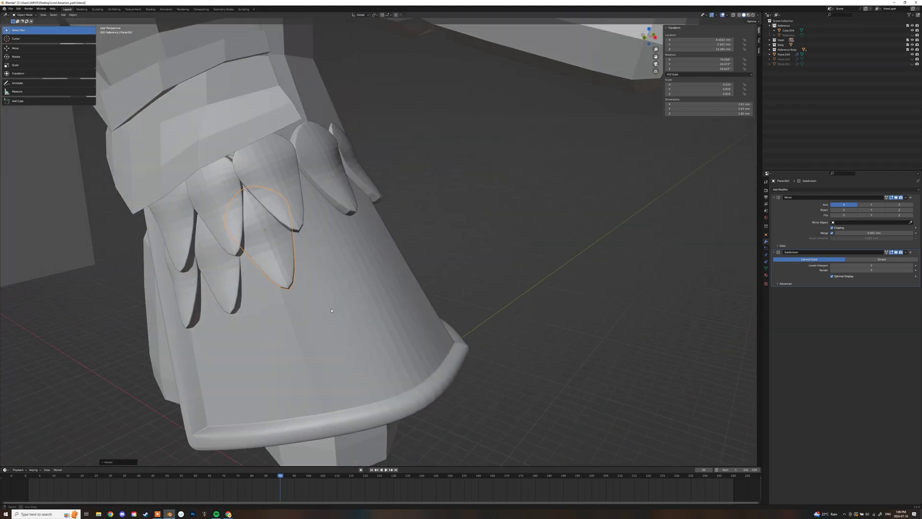
Rotate and move the next feather to continue the second row around the outer side of the hip
{"action": "scroll", "coordinate": [395, 290], "scroll_direction": "down", "scroll_amount": 6}
{"action": "left_click", "coordinate": [395, 290]}
{"action": "scroll", "coordinate": [353, 211], "scroll_direction": "up", "scroll_amount": 4}
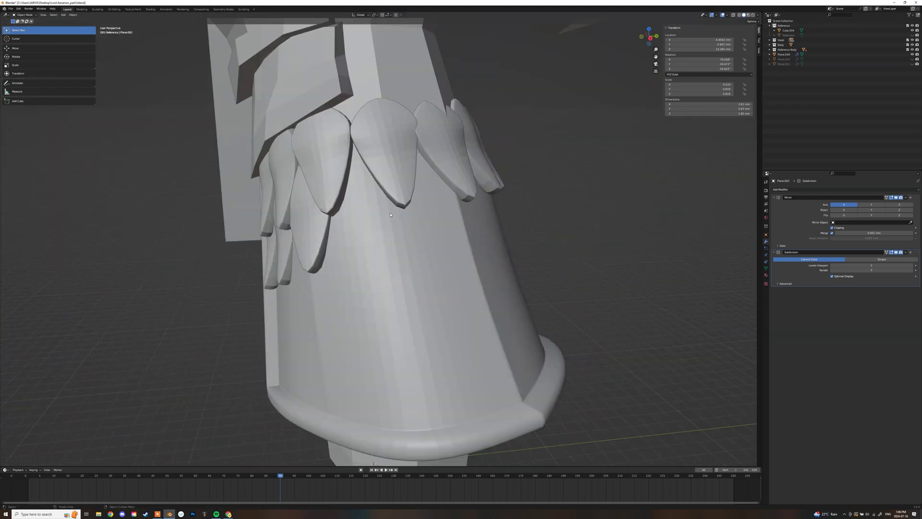
{"action": "left_click", "coordinate": [421, 275]}
{"action": "middle_click_drag", "start_coordinate": [421, 275], "coordinate": [346, 307]}
{"action": "key", "text": "r"}
{"action": "left_click", "coordinate": [375, 231]}
{"action": "key", "text": "g"}
{"action": "left_click", "coordinate": [409, 192]}
Adjust the position of that side feather so it sits tucked under the upper row against the cloth
{"action": "middle_click_drag", "start_coordinate": [408, 193], "coordinate": [446, 183]}
{"action": "key", "text": "t"}
{"action": "key", "text": "g"}
{"action": "left_click", "coordinate": [441, 225]}
{"action": "middle_click_drag", "start_coordinate": [442, 226], "coordinate": [394, 269]}
Duplicate a lower-row feather further around the side of the hip and rotate the copy towards the back
{"action": "scroll", "coordinate": [456, 270], "scroll_direction": "down", "scroll_amount": 8}
{"action": "scroll", "coordinate": [364, 262], "scroll_direction": "down", "scroll_amount": 4}
{"action": "scroll", "coordinate": [416, 247], "scroll_direction": "up", "scroll_amount": 8}
{"action": "scroll", "coordinate": [416, 247], "scroll_direction": "down", "scroll_amount": 4}
{"action": "scroll", "coordinate": [394, 269], "scroll_direction": "up", "scroll_amount": 6}
{"action": "left_click", "coordinate": [406, 192]}
{"action": "key", "text": "shift+d"}
{"action": "left_click", "coordinate": [442, 206]}
{"action": "key", "text": "r"}
{"action": "left_click", "coordinate": [433, 221]}
Fit the rear side copy beneath the upper row with another rotation and move
{"action": "middle_click_drag", "start_coordinate": [432, 221], "coordinate": [449, 208]}
{"action": "left_click", "coordinate": [444, 126]}
{"action": "middle_click_drag", "start_coordinate": [444, 126], "coordinate": [533, 182]}
{"action": "key", "text": "r"}
{"action": "left_click", "coordinate": [447, 137]}
{"action": "key", "text": "g"}
{"action": "left_click", "coordinate": [463, 144]}
Check the two feather rows from around the hip and save the file
{"action": "left_click", "coordinate": [432, 128]}
{"action": "left_click", "coordinate": [402, 202], "text": "shift"}
{"action": "scroll", "coordinate": [402, 201], "scroll_direction": "down", "scroll_amount": 5}
{"action": "left_click_drag", "start_coordinate": [532, 174], "coordinate": [534, 184]}
{"action": "scroll", "coordinate": [504, 206], "scroll_direction": "down", "scroll_amount": 8}
{"action": "middle_click_drag", "start_coordinate": [370, 230], "coordinate": [403, 235]}
{"action": "scroll", "coordinate": [404, 235], "scroll_direction": "up", "scroll_amount": 5}
{"action": "scroll", "coordinate": [404, 235], "scroll_direction": "down", "scroll_amount": 5}
{"action": "left_click_drag", "start_coordinate": [912, 60], "coordinate": [912, 64]}
{"action": "middle_click_drag", "start_coordinate": [355, 230], "coordinate": [538, 225]}
{"action": "scroll", "coordinate": [504, 216], "scroll_direction": "up", "scroll_amount": 6}
{"action": "left_click", "coordinate": [10, 8]}
{"action": "left_click", "coordinate": [19, 44]}
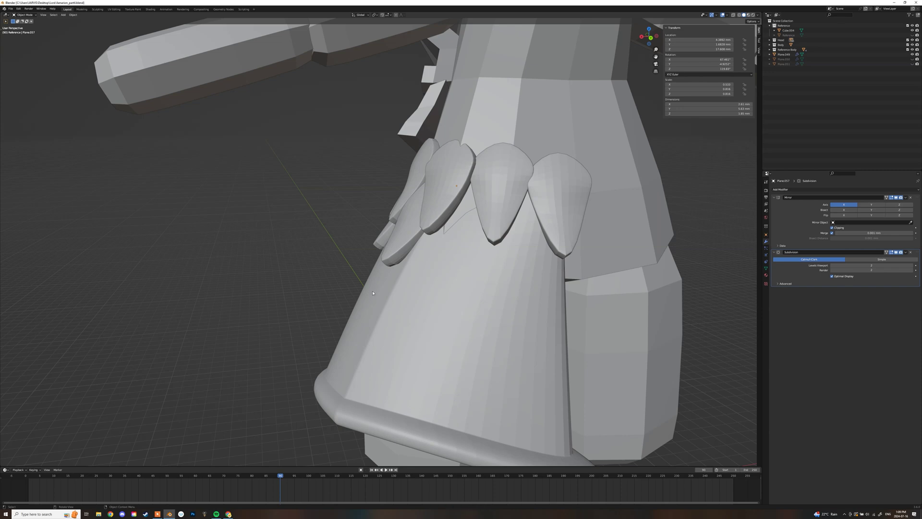
Duplicate a lower-row feather at the back of the hip and rotate the copy to match the cloth's surface
{"action": "middle_click_drag", "start_coordinate": [372, 293], "coordinate": [485, 308]}
{"action": "scroll", "coordinate": [433, 250], "scroll_direction": "down", "scroll_amount": 3}
{"action": "left_click", "coordinate": [418, 226]}
{"action": "key", "text": "shift+d"}
{"action": "middle_click_drag", "start_coordinate": [422, 240], "coordinate": [519, 230]}
{"action": "key", "text": "r"}
{"action": "middle_click_drag", "start_coordinate": [432, 201], "coordinate": [567, 206]}
{"action": "left_click", "coordinate": [459, 176]}
Move the rear copy under the gap between the upper feathers at the back of the cloth
{"action": "middle_click_drag", "start_coordinate": [471, 269], "coordinate": [461, 158]}
{"action": "key", "text": "g"}
{"action": "left_click", "coordinate": [473, 194]}
{"action": "middle_click_drag", "start_coordinate": [473, 195], "coordinate": [375, 269]}
{"action": "left_click", "coordinate": [500, 207]}
{"action": "middle_click_drag", "start_coordinate": [375, 231], "coordinate": [509, 231]}
{"action": "left_click", "coordinate": [469, 235]}
Duplicate one more feather and place the copy at the back end of the lower row
{"action": "scroll", "coordinate": [471, 262], "scroll_direction": "down", "scroll_amount": 8}
{"action": "left_click", "coordinate": [471, 261]}
{"action": "scroll", "coordinate": [493, 258], "scroll_direction": "down", "scroll_amount": 4}
{"action": "scroll", "coordinate": [494, 257], "scroll_direction": "up", "scroll_amount": 8}
{"action": "left_click", "coordinate": [380, 212]}
{"action": "key", "text": "shift+d"}
{"action": "left_click", "coordinate": [408, 216]}
{"action": "middle_click_drag", "start_coordinate": [408, 216], "coordinate": [461, 144]}
{"action": "scroll", "coordinate": [451, 259], "scroll_direction": "up", "scroll_amount": 4}
Rotate the last back feather of the lower row to follow the body
{"action": "key", "text": "r"}
{"action": "left_click", "coordinate": [459, 266]}
{"action": "middle_click_drag", "start_coordinate": [459, 265], "coordinate": [432, 384]}
{"action": "middle_click_drag", "start_coordinate": [432, 336], "coordinate": [468, 219]}
{"action": "key", "text": "r"}
{"action": "left_click", "coordinate": [459, 259]}
{"action": "scroll", "coordinate": [461, 269], "scroll_direction": "down", "scroll_amount": 8}
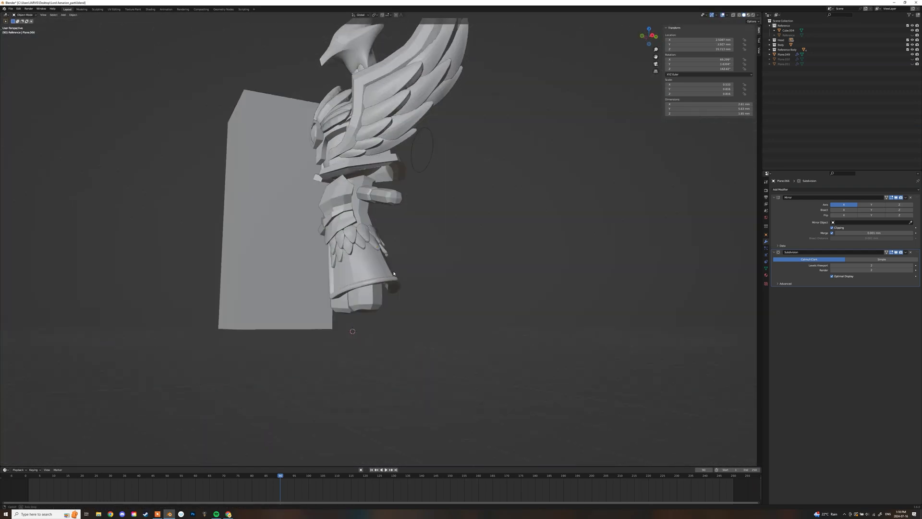
Reposition the front feather of the lower row against the front edge of the thigh cloth
{"action": "left_click", "coordinate": [379, 156]}
{"action": "middle_click_drag", "start_coordinate": [386, 129], "coordinate": [401, 182]}
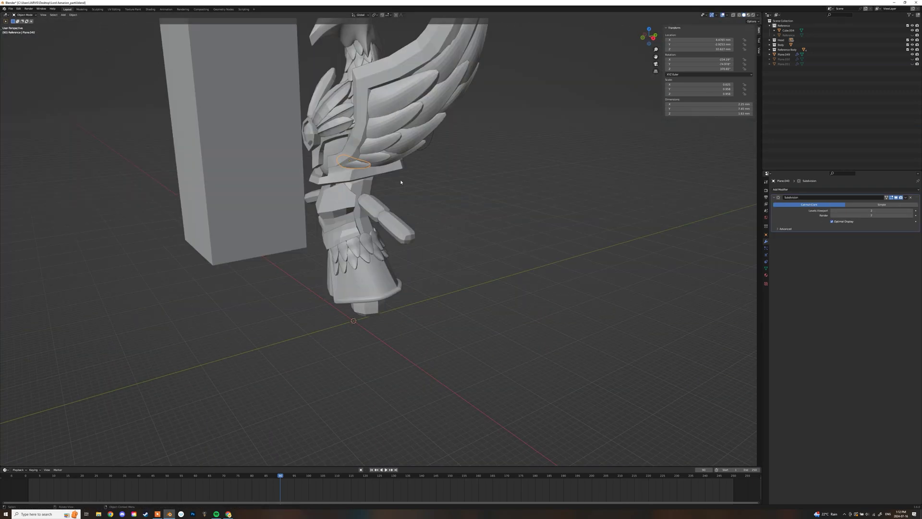
{"action": "mouse_move", "coordinate": [423, 191]}
{"action": "middle_mouse_down"}
{"action": "mouse_move", "coordinate": [524, 187]}
{"action": "mouse_move", "coordinate": [423, 177]}
{"action": "middle_mouse_up"}
{"action": "scroll", "coordinate": [384, 231], "scroll_direction": "up", "scroll_amount": 4}
{"action": "left_click", "coordinate": [300, 266]}
{"action": "middle_click_drag", "start_coordinate": [300, 266], "coordinate": [399, 288]}
{"action": "left_click", "coordinate": [337, 296]}
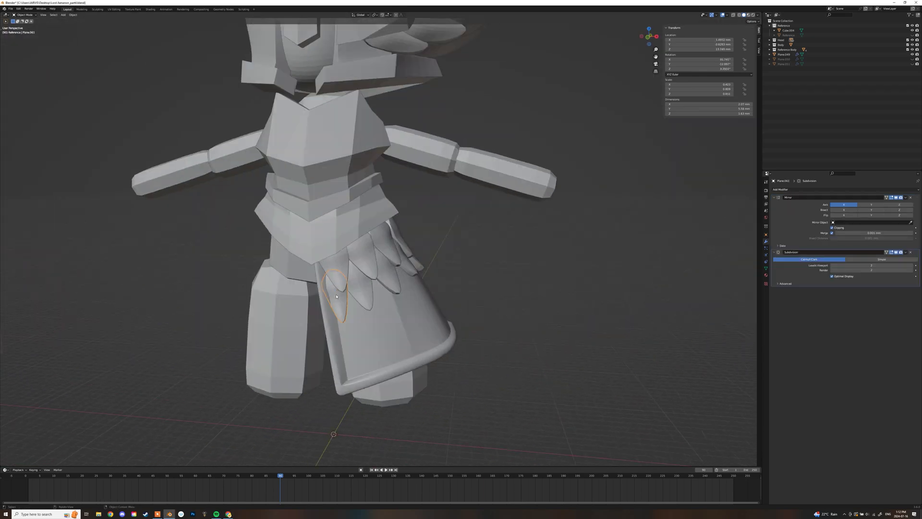
{"action": "key", "text": "g"}
{"action": "middle_click_drag", "start_coordinate": [358, 213], "coordinate": [439, 269]}
{"action": "left_click", "coordinate": [370, 206]}
Rotate and shift the feather at the front of the cloth to follow the surface beneath the upper feathers
{"action": "key", "text": "g"}
{"action": "key", "text": "r"}
{"action": "left_click", "coordinate": [371, 310]}
{"action": "key", "text": "g"}
{"action": "left_click", "coordinate": [408, 288]}
{"action": "key", "text": "r"}
{"action": "left_click", "coordinate": [342, 207]}
{"action": "key", "text": "g"}
{"action": "left_click", "coordinate": [439, 274]}
Adjust the rotation and position of the neighbouring feather along the front of the cloth
{"action": "scroll", "coordinate": [447, 289], "scroll_direction": "down", "scroll_amount": 2}
{"action": "middle_click_drag", "start_coordinate": [485, 293], "coordinate": [377, 269]}
{"action": "scroll", "coordinate": [445, 321], "scroll_direction": "down", "scroll_amount": 5}
{"action": "scroll", "coordinate": [445, 321], "scroll_direction": "up", "scroll_amount": 6}
{"action": "left_click", "coordinate": [347, 307]}
{"action": "key", "text": "r"}
{"action": "left_click", "coordinate": [360, 230]}
{"action": "key", "text": "g"}
{"action": "middle_click_drag", "start_coordinate": [355, 321], "coordinate": [374, 308]}
Duplicate a feather for a third row below the lower one, then rotate and place the copy
{"action": "key", "text": "shift+d"}
{"action": "left_click", "coordinate": [370, 307]}
{"action": "key", "text": "r"}
{"action": "left_click", "coordinate": [381, 312]}
{"action": "key", "text": "g"}
{"action": "left_click", "coordinate": [332, 197]}
Select the neighbouring feathers and correct the rotation and placement within the new third row
{"action": "left_click", "coordinate": [247, 201]}
{"action": "left_click", "coordinate": [291, 169], "text": "shift"}
{"action": "left_click", "coordinate": [347, 157], "text": "shift"}
{"action": "left_click", "coordinate": [314, 202]}
{"action": "key", "text": "r"}
{"action": "left_click", "coordinate": [377, 310]}
{"action": "key", "text": "g"}
{"action": "left_click", "coordinate": [441, 315]}
Refine the tilt and position of the third-row feather so it lies flat on the cloth
{"action": "key", "text": "r"}
{"action": "middle_click_drag", "start_coordinate": [441, 315], "coordinate": [360, 220]}
{"action": "left_click", "coordinate": [372, 241]}
{"action": "left_click", "coordinate": [357, 178]}
{"action": "middle_click_drag", "start_coordinate": [357, 178], "coordinate": [390, 264]}
{"action": "key", "text": "g"}
{"action": "key", "text": "r"}
{"action": "left_click", "coordinate": [409, 307]}
{"action": "left_click", "coordinate": [353, 315]}
Duplicate a third-row feather and move the copy to the outer side of the cloth, under the second row
{"action": "scroll", "coordinate": [422, 262], "scroll_direction": "down", "scroll_amount": 8}
{"action": "left_click", "coordinate": [421, 262]}
{"action": "scroll", "coordinate": [384, 261], "scroll_direction": "up", "scroll_amount": 5}
{"action": "left_click", "coordinate": [308, 307]}
{"action": "key", "text": "shift+d"}
{"action": "key", "text": "g"}
{"action": "left_click", "coordinate": [407, 239]}
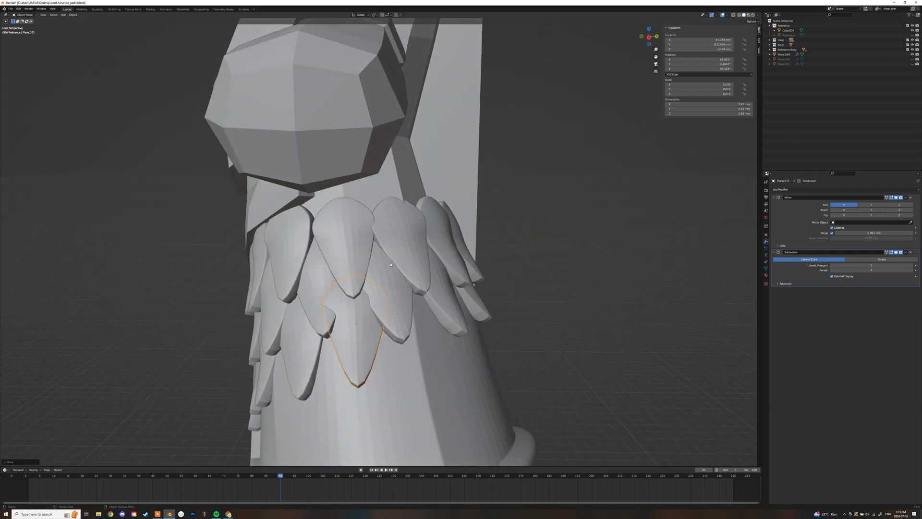
Rotate the side feathers and move them against the curve of the cloth
{"action": "key", "text": "g"}
{"action": "left_click", "coordinate": [370, 219]}
{"action": "key", "text": "r"}
{"action": "left_click", "coordinate": [360, 226]}
{"action": "middle_click_drag", "start_coordinate": [360, 226], "coordinate": [329, 255]}
{"action": "key", "text": "g"}
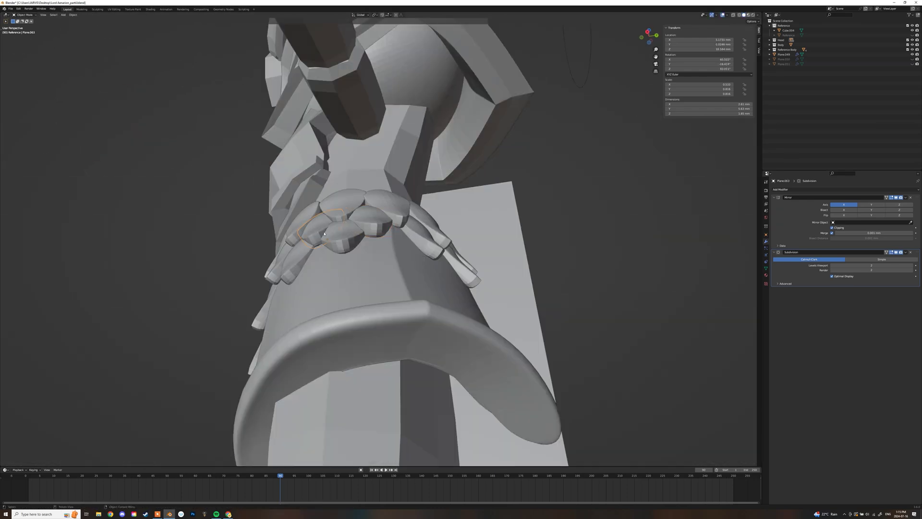
{"action": "left_click", "coordinate": [376, 268]}
Move and rotate the next side feather so it overlaps its neighbours evenly
{"action": "scroll", "coordinate": [384, 259], "scroll_direction": "down", "scroll_amount": 6}
{"action": "middle_click_drag", "start_coordinate": [401, 257], "coordinate": [399, 231]}
{"action": "scroll", "coordinate": [399, 259], "scroll_direction": "up", "scroll_amount": 4}
{"action": "key", "text": "g"}
{"action": "left_click", "coordinate": [413, 269]}
{"action": "key", "text": "r"}
{"action": "left_click", "coordinate": [426, 220]}
{"action": "key", "text": "g"}
{"action": "left_click", "coordinate": [425, 221]}
Rotate the feather further around the cloth's side and set it under the gap in the row above
{"action": "scroll", "coordinate": [425, 222], "scroll_direction": "down", "scroll_amount": 6}
{"action": "scroll", "coordinate": [343, 257], "scroll_direction": "up", "scroll_amount": 5}
{"action": "key", "text": "r"}
{"action": "left_click", "coordinate": [444, 211]}
{"action": "middle_click_drag", "start_coordinate": [444, 211], "coordinate": [379, 173]}
{"action": "key", "text": "g"}
{"action": "left_click", "coordinate": [406, 180]}
{"action": "left_click", "coordinate": [408, 188]}
{"action": "key", "text": "g"}
Fine-tune the placement and rotation of the third-row feather and check the whole figure
{"action": "scroll", "coordinate": [384, 240], "scroll_direction": "down", "scroll_amount": 5}
{"action": "scroll", "coordinate": [384, 231], "scroll_direction": "up", "scroll_amount": 5}
{"action": "middle_click_drag", "start_coordinate": [380, 96], "coordinate": [465, 208]}
{"action": "key", "text": "r"}
{"action": "left_click", "coordinate": [384, 139]}
{"action": "left_click", "coordinate": [476, 193]}
{"action": "scroll", "coordinate": [475, 195], "scroll_direction": "down", "scroll_amount": 7}
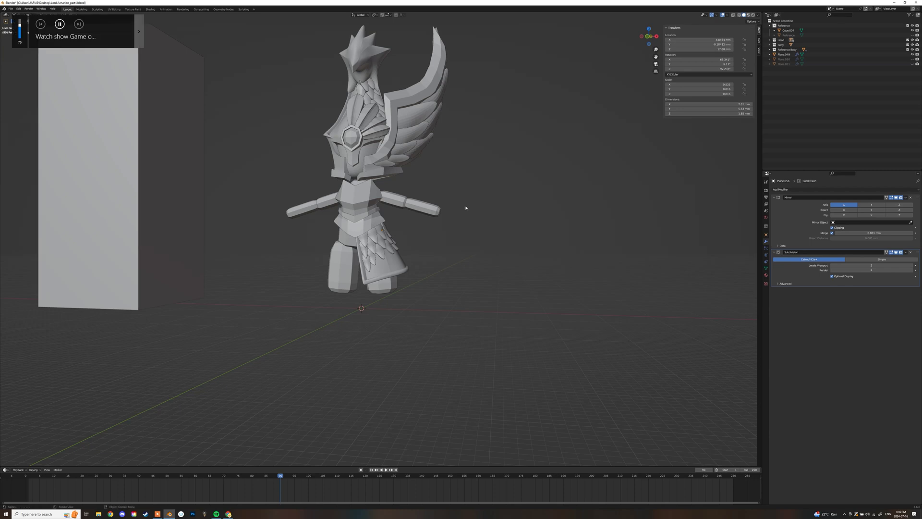
Duplicate a feather at the back of the cloth and rotate the copy to match the surface
{"action": "scroll", "coordinate": [456, 211], "scroll_direction": "up", "scroll_amount": 6}
{"action": "middle_click_drag", "start_coordinate": [442, 236], "coordinate": [437, 279]}
{"action": "left_click", "coordinate": [425, 197]}
{"action": "key", "text": "shift+d"}
{"action": "left_click", "coordinate": [425, 231]}
{"action": "key", "text": "r"}
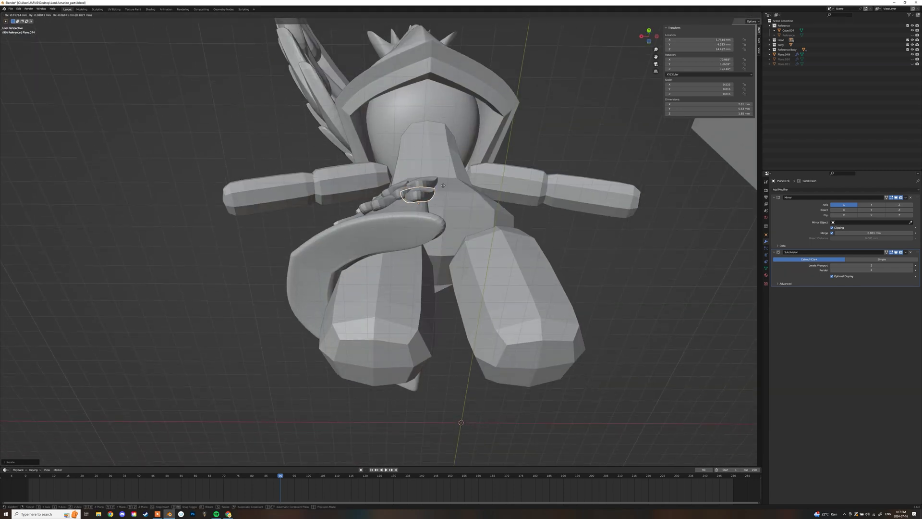
Move the rear copy beneath the upper back feather, flush with the cloth's rear edge
{"action": "scroll", "coordinate": [476, 183], "scroll_direction": "up", "scroll_amount": 3}
{"action": "key", "text": "g"}
{"action": "middle_click_drag", "start_coordinate": [380, 225], "coordinate": [307, 216]}
{"action": "left_click", "coordinate": [482, 169]}
{"action": "key", "text": "t"}
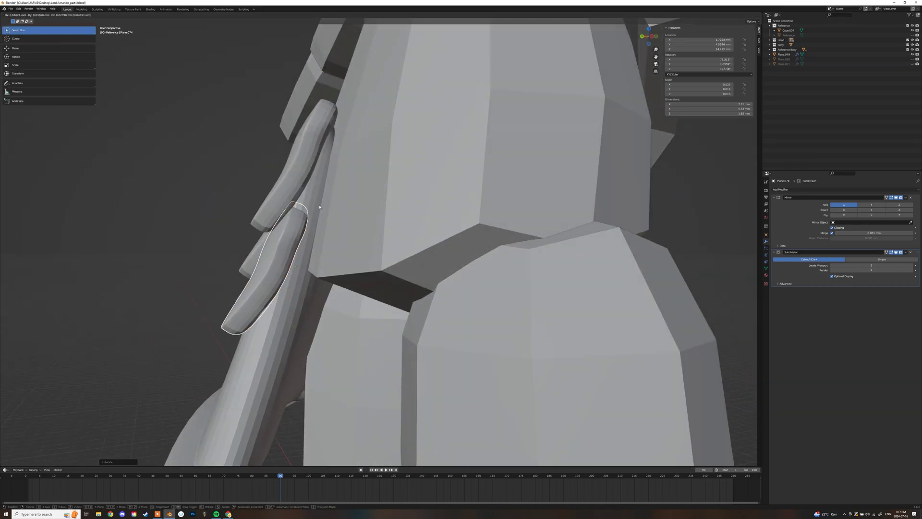
{"action": "left_click", "coordinate": [320, 207]}
Rotate the lowest front feather to follow the front edge of the cloth
{"action": "scroll", "coordinate": [384, 226], "scroll_direction": "down", "scroll_amount": 7}
{"action": "left_click", "coordinate": [509, 240]}
{"action": "middle_click_drag", "start_coordinate": [384, 231], "coordinate": [483, 258]}
{"action": "scroll", "coordinate": [288, 192], "scroll_direction": "up", "scroll_amount": 5}
{"action": "left_click", "coordinate": [265, 181]}
{"action": "middle_click_drag", "start_coordinate": [410, 222], "coordinate": [336, 139]}
{"action": "left_click", "coordinate": [263, 175]}
{"action": "key", "text": "r"}
{"action": "left_click", "coordinate": [298, 173]}
{"action": "left_click", "coordinate": [243, 230]}
{"action": "middle_click_drag", "start_coordinate": [244, 231], "coordinate": [269, 260]}
{"action": "scroll", "coordinate": [346, 240], "scroll_direction": "down", "scroll_amount": 7}
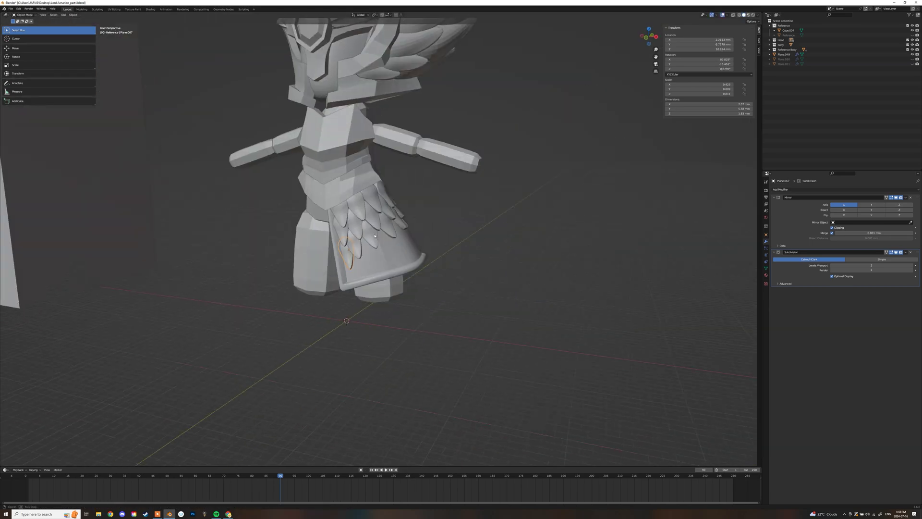
Duplicate a front feather and place the copy in a fourth row below the third
{"action": "left_click", "coordinate": [461, 241]}
{"action": "middle_click_drag", "start_coordinate": [451, 226], "coordinate": [350, 230]}
{"action": "left_click", "coordinate": [357, 219]}
{"action": "key", "text": "shift+d"}
{"action": "left_click", "coordinate": [394, 206]}
{"action": "middle_click_drag", "start_coordinate": [409, 212], "coordinate": [317, 180]}
{"action": "scroll", "coordinate": [317, 181], "scroll_direction": "up", "scroll_amount": 5}
{"action": "key", "text": "g"}
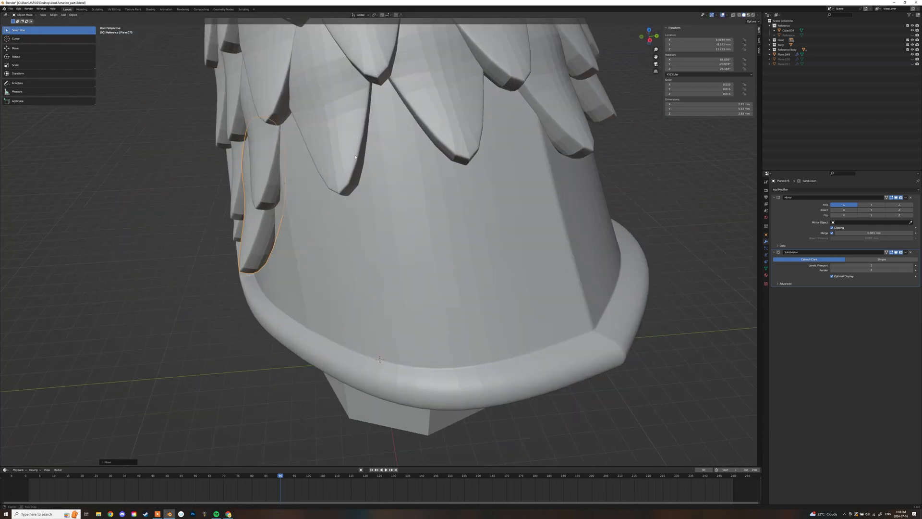
Duplicate the fourth-row feather, then rotate and move the copy to the next gap toward the side
{"action": "middle_click_drag", "start_coordinate": [355, 157], "coordinate": [307, 149]}
{"action": "key", "text": "shift+d"}
{"action": "left_click", "coordinate": [408, 131]}
{"action": "middle_click_drag", "start_coordinate": [408, 131], "coordinate": [362, 113]}
{"action": "key", "text": "r"}
{"action": "left_click", "coordinate": [336, 73]}
{"action": "key", "text": "g"}
{"action": "left_click", "coordinate": [316, 90]}
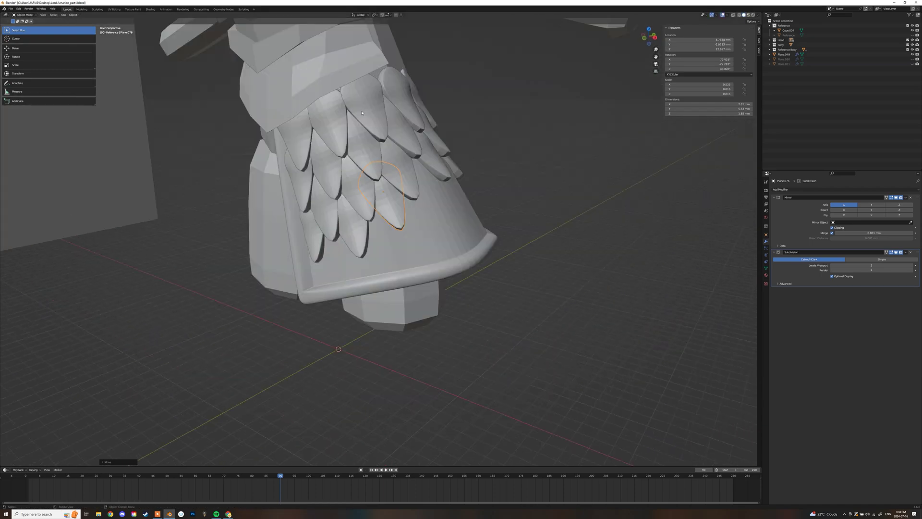
Duplicate another fourth-row feather, place it further along the row and rotate it
{"action": "scroll", "coordinate": [362, 113], "scroll_direction": "down", "scroll_amount": 8}
{"action": "middle_click_drag", "start_coordinate": [463, 267], "coordinate": [412, 243]}
{"action": "scroll", "coordinate": [412, 243], "scroll_direction": "up", "scroll_amount": 8}
{"action": "key", "text": "shift+d"}
{"action": "left_click", "coordinate": [374, 124]}
{"action": "key", "text": "r"}
{"action": "left_click", "coordinate": [379, 144]}
Correct the newest fourth-row feather's tilt and move it under the third-row feathers
{"action": "middle_click_drag", "start_coordinate": [380, 144], "coordinate": [394, 202]}
{"action": "key", "text": "r"}
{"action": "left_click", "coordinate": [385, 182]}
{"action": "key", "text": "g"}
{"action": "left_click", "coordinate": [389, 168]}
Rotate and shift the newest fourth-row feather to sit flat against the cloth as seen from below
{"action": "middle_click_drag", "start_coordinate": [389, 168], "coordinate": [399, 43]}
{"action": "key", "text": "r"}
{"action": "left_click", "coordinate": [405, 91]}
{"action": "key", "text": "g"}
{"action": "left_click", "coordinate": [405, 72]}
Nudge feathers on the cloth's side and near the waist armour into line with their neighbours
{"action": "left_click", "coordinate": [359, 124]}
{"action": "key", "text": "g"}
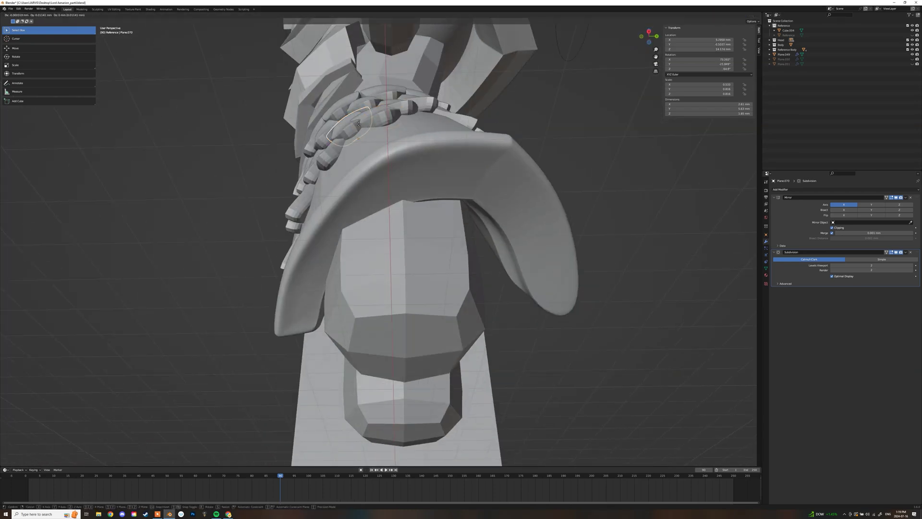
{"action": "scroll", "coordinate": [411, 188], "scroll_direction": "down", "scroll_amount": 4}
{"action": "middle_click_drag", "start_coordinate": [394, 117], "coordinate": [359, 118]}
{"action": "scroll", "coordinate": [412, 188], "scroll_direction": "up", "scroll_amount": 5}
{"action": "left_click", "coordinate": [332, 50]}
{"action": "key", "text": "g"}
{"action": "left_click", "coordinate": [361, 120]}
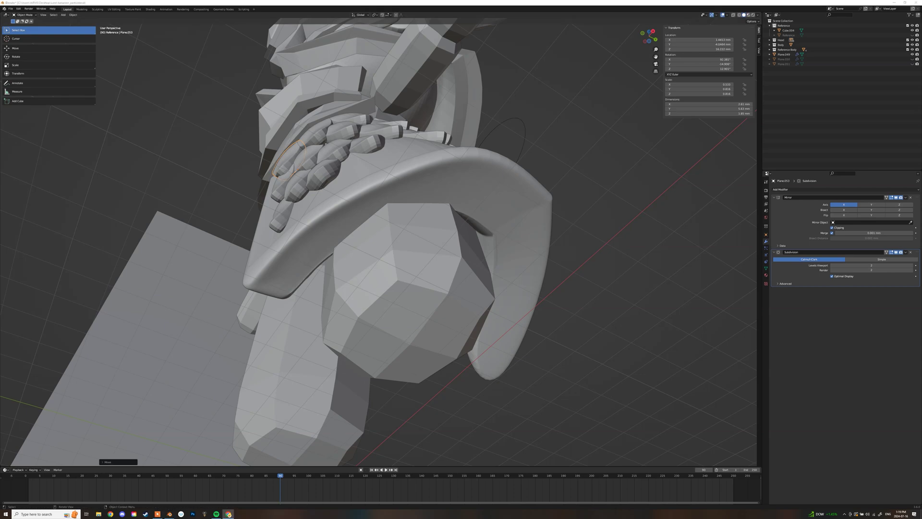
{"action": "scroll", "coordinate": [485, 159], "scroll_direction": "down", "scroll_amount": 6}
{"action": "middle_click_drag", "start_coordinate": [485, 159], "coordinate": [474, 190]}
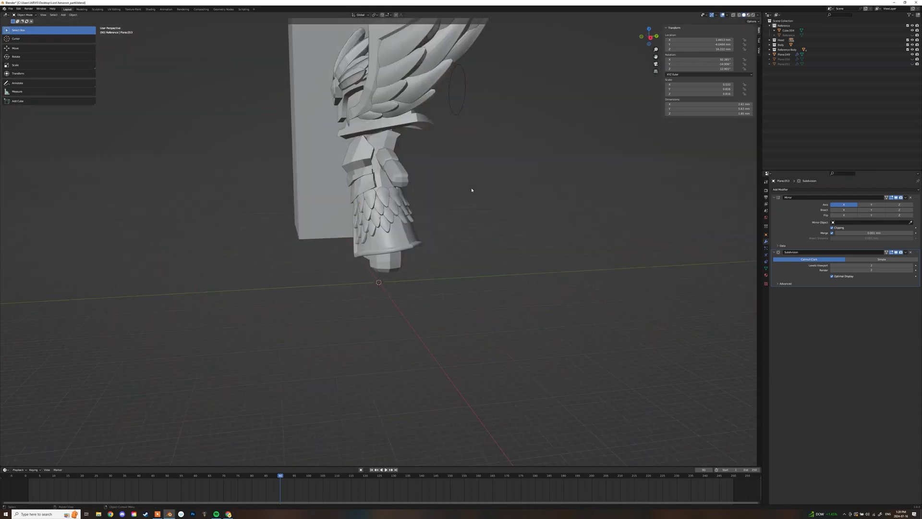
Rotate the newest fourth-row feather and move it to follow the cloth's curved side
{"action": "middle_click_drag", "start_coordinate": [428, 168], "coordinate": [446, 182]}
{"action": "scroll", "coordinate": [410, 206], "scroll_direction": "down", "scroll_amount": 4}
{"action": "scroll", "coordinate": [434, 187], "scroll_direction": "down", "scroll_amount": 4}
{"action": "scroll", "coordinate": [434, 187], "scroll_direction": "up", "scroll_amount": 4}
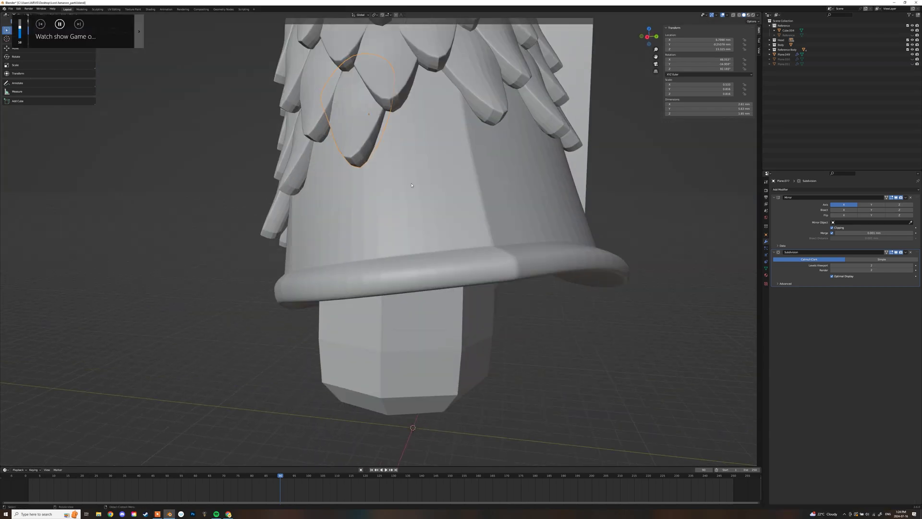
{"action": "middle_click_drag", "start_coordinate": [365, 144], "coordinate": [456, 106]}
{"action": "key", "text": "r"}
{"action": "key", "text": "g"}
{"action": "left_click", "coordinate": [456, 125]}
{"action": "scroll", "coordinate": [475, 138], "scroll_direction": "down", "scroll_amount": 6}
{"action": "scroll", "coordinate": [446, 183], "scroll_direction": "up", "scroll_amount": 2}
{"action": "middle_click_drag", "start_coordinate": [476, 138], "coordinate": [504, 203]}
Duplicate the fourth-row feather and move the copy to the next gap along the row
{"action": "key", "text": "shift+d"}
{"action": "left_click", "coordinate": [432, 211]}
{"action": "key", "text": "g"}
{"action": "left_click", "coordinate": [430, 135]}
Duplicate one more fourth-row feather, rotate it to the cloth's slope and shift it under the feathers above
{"action": "key", "text": "shift+d"}
{"action": "left_click", "coordinate": [430, 173]}
{"action": "key", "text": "r"}
{"action": "key", "text": "t"}
{"action": "key", "text": "r"}
{"action": "left_click", "coordinate": [481, 177]}
{"action": "key", "text": "g"}
{"action": "left_click", "coordinate": [424, 158]}
{"action": "scroll", "coordinate": [424, 158], "scroll_direction": "down", "scroll_amount": 10}
{"action": "left_click", "coordinate": [424, 158]}
Duplicate a narrow feather for the cloth's front edge and rotate the copy to match the cloth
{"action": "scroll", "coordinate": [424, 251], "scroll_direction": "up", "scroll_amount": 5}
{"action": "middle_click_drag", "start_coordinate": [439, 259], "coordinate": [307, 293]}
{"action": "left_click", "coordinate": [301, 288]}
{"action": "key", "text": "shift+d"}
{"action": "key", "text": "r"}
{"action": "left_click", "coordinate": [277, 263]}
{"action": "middle_click_drag", "start_coordinate": [277, 263], "coordinate": [312, 211]}
{"action": "key", "text": "r"}
{"action": "left_click", "coordinate": [375, 168]}
{"action": "key", "text": "g"}
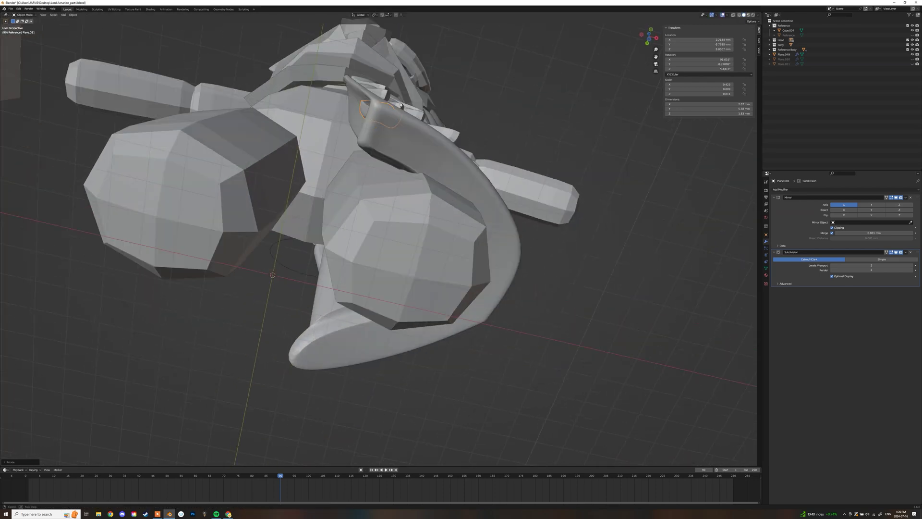
Reshape the thigh cloth by moving several of its mesh points near the lower rim
{"action": "middle_click_drag", "start_coordinate": [400, 104], "coordinate": [423, 269]}
{"action": "left_click", "coordinate": [442, 365]}
{"action": "key", "text": "Tab"}
{"action": "scroll", "coordinate": [432, 336], "scroll_direction": "up", "scroll_amount": 5}
{"action": "middle_click_drag", "start_coordinate": [432, 336], "coordinate": [373, 282]}
{"action": "key", "text": "g"}
{"action": "left_click", "coordinate": [427, 334]}
{"action": "key", "text": "g"}
{"action": "left_click", "coordinate": [514, 305]}
{"action": "key", "text": "g"}
{"action": "left_click", "coordinate": [431, 215]}
{"action": "scroll", "coordinate": [298, 216], "scroll_direction": "down", "scroll_amount": 5}
{"action": "scroll", "coordinate": [307, 225], "scroll_direction": "down", "scroll_amount": 6}
{"action": "key", "text": "Tab"}
{"action": "scroll", "coordinate": [413, 264], "scroll_direction": "down", "scroll_amount": 8}
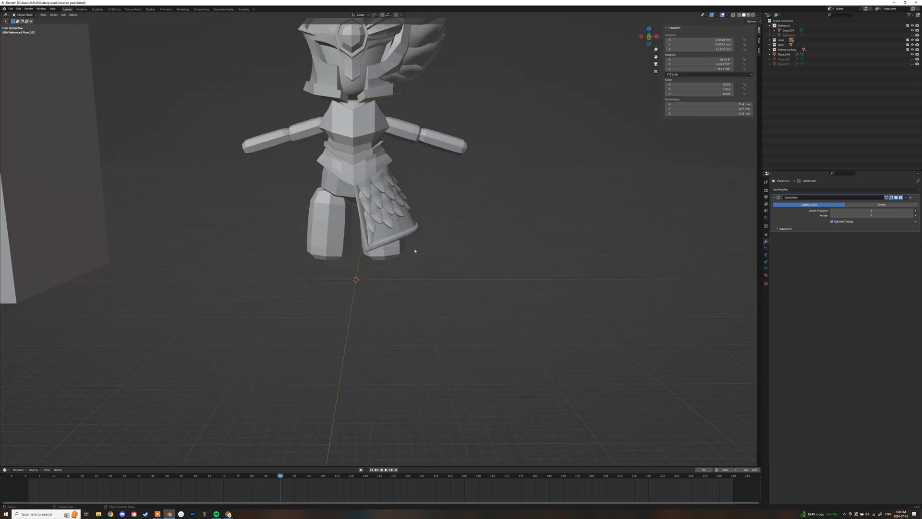
Duplicate two feathers beside the cloth's front edge and move the copies down to start the bottom row
{"action": "scroll", "coordinate": [413, 263], "scroll_direction": "up", "scroll_amount": 8}
{"action": "left_click", "coordinate": [344, 181]}
{"action": "middle_click_drag", "start_coordinate": [344, 181], "coordinate": [269, 202]}
{"action": "left_click", "coordinate": [372, 164], "text": "shift"}
{"action": "key", "text": "shift+d"}
{"action": "left_click", "coordinate": [373, 211]}
{"action": "key", "text": "g"}
{"action": "left_click", "coordinate": [346, 201]}
Rotate and shift the two new bottom-row feathers to lie against the cloth just above the rim
{"action": "middle_click_drag", "start_coordinate": [346, 202], "coordinate": [403, 192]}
{"action": "key", "text": "r"}
{"action": "left_click", "coordinate": [411, 143]}
{"action": "middle_click_drag", "start_coordinate": [411, 143], "coordinate": [538, 149]}
{"action": "middle_click_drag", "start_coordinate": [432, 230], "coordinate": [451, 246]}
{"action": "key", "text": "g"}
{"action": "left_click", "coordinate": [408, 206]}
{"action": "key", "text": "r"}
{"action": "left_click", "coordinate": [418, 250]}
{"action": "key", "text": "g"}
{"action": "left_click", "coordinate": [414, 246]}
{"action": "scroll", "coordinate": [454, 252], "scroll_direction": "down", "scroll_amount": 5}
{"action": "left_click", "coordinate": [457, 253]}
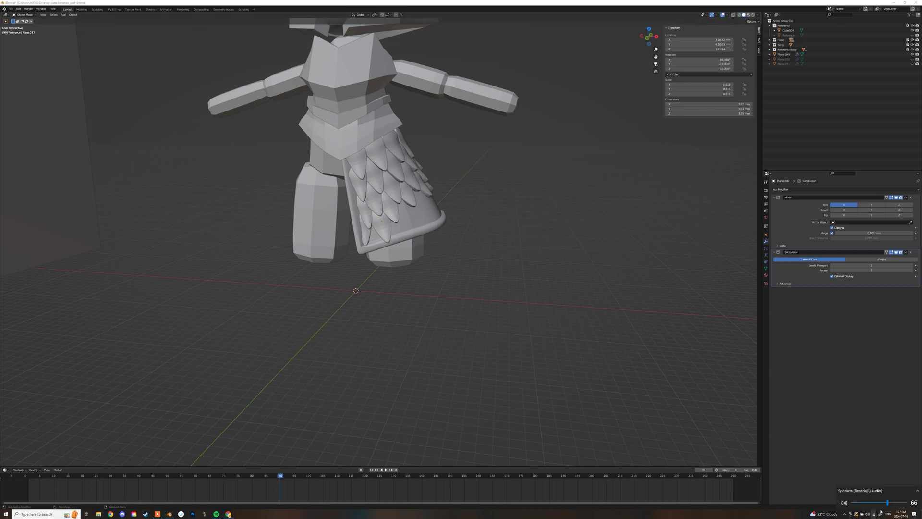
{"action": "left_click", "coordinate": [914, 514]}
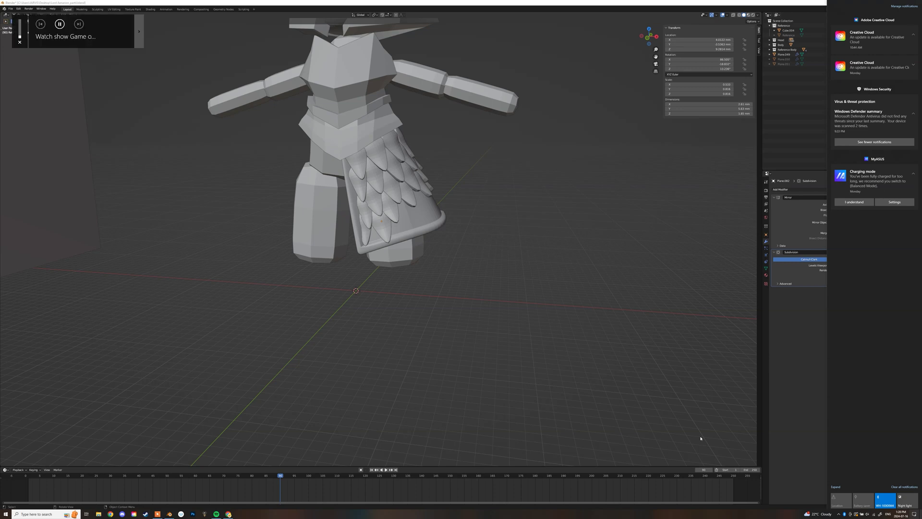
{"action": "left_click", "coordinate": [652, 406]}
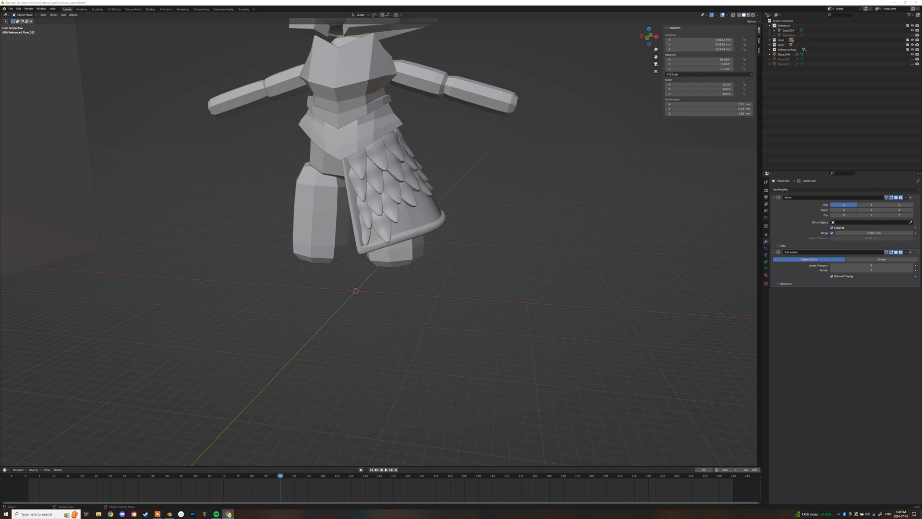
Duplicate the full-width bottom-row feather, place the copy next along the row and rotate it
{"action": "scroll", "coordinate": [384, 221], "scroll_direction": "up", "scroll_amount": 4}
{"action": "middle_click_drag", "start_coordinate": [389, 196], "coordinate": [323, 236], "text": "shift"}
{"action": "key", "text": "shift+d"}
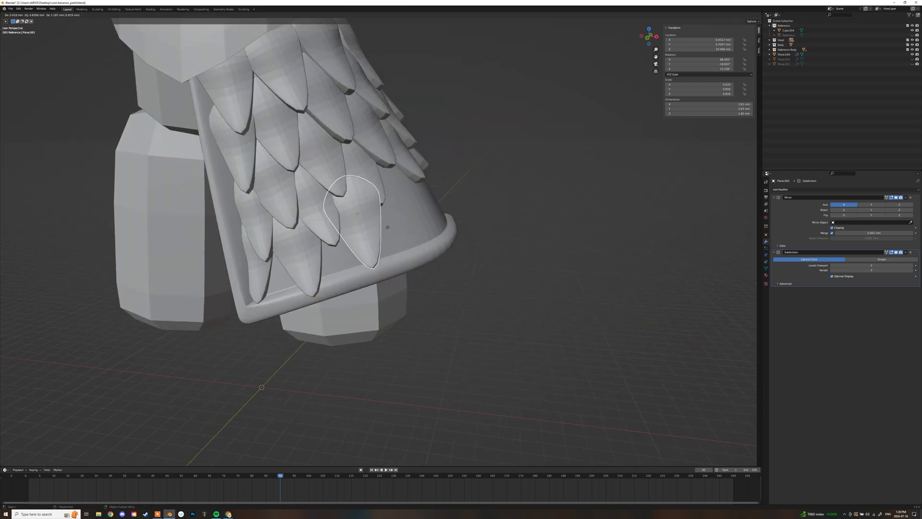
{"action": "left_click", "coordinate": [385, 223]}
{"action": "middle_click_drag", "start_coordinate": [385, 223], "coordinate": [307, 96]}
{"action": "key", "text": "r"}
{"action": "left_click", "coordinate": [399, 240]}
{"action": "key", "text": "g"}
{"action": "left_click", "coordinate": [392, 251]}
{"action": "middle_click_drag", "start_coordinate": [393, 251], "coordinate": [375, 192]}
Correct the third bottom-row feather's tilt and position so it tucks under the feathers above
{"action": "key", "text": "r"}
{"action": "key", "text": "g"}
{"action": "left_click", "coordinate": [397, 158]}
{"action": "key", "text": "r"}
{"action": "left_click", "coordinate": [392, 201]}
{"action": "key", "text": "r"}
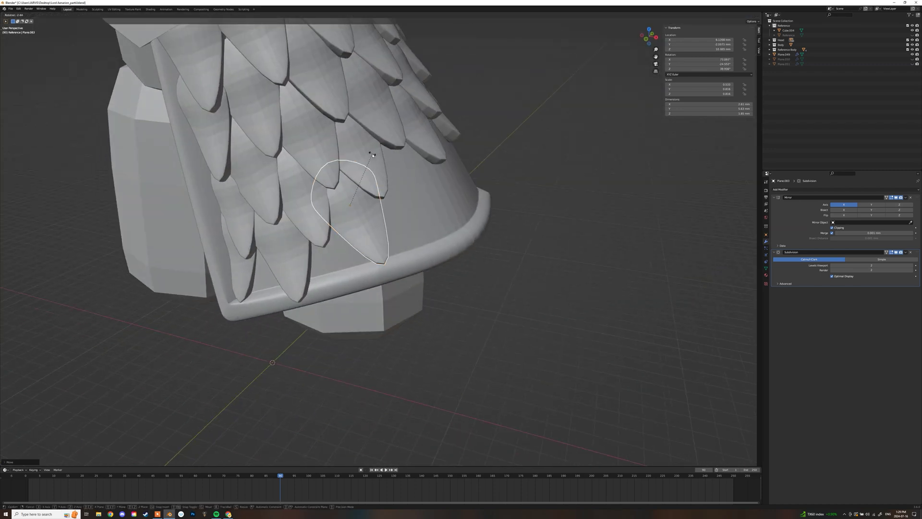
{"action": "key", "text": "g"}
{"action": "left_click", "coordinate": [380, 183]}
{"action": "scroll", "coordinate": [494, 239], "scroll_direction": "down", "scroll_amount": 5}
Duplicate the third bottom-row feather, place the copy further around the cloth's side and rotate it
{"action": "middle_click_drag", "start_coordinate": [369, 254], "coordinate": [467, 180]}
{"action": "scroll", "coordinate": [405, 185], "scroll_direction": "up", "scroll_amount": 4}
{"action": "left_click", "coordinate": [414, 181]}
{"action": "scroll", "coordinate": [467, 179], "scroll_direction": "up", "scroll_amount": 4}
{"action": "key", "text": "shift+d"}
{"action": "left_click", "coordinate": [432, 211]}
{"action": "middle_click_drag", "start_coordinate": [432, 211], "coordinate": [483, 195]}
{"action": "key", "text": "r"}
{"action": "left_click", "coordinate": [460, 145]}
Shift and rotate the newest bottom-row feather to sit flat on the cloth's side
{"action": "key", "text": "g"}
{"action": "left_click", "coordinate": [452, 159]}
{"action": "key", "text": "g"}
{"action": "left_click", "coordinate": [440, 148]}
{"action": "key", "text": "r"}
{"action": "left_click", "coordinate": [449, 149]}
{"action": "scroll", "coordinate": [488, 255], "scroll_direction": "down", "scroll_amount": 6}
Duplicate another bottom-row feather, rotate it and move it to the next gap around the cloth
{"action": "key", "text": "shift+d"}
{"action": "key", "text": "r"}
{"action": "key", "text": "g"}
{"action": "left_click", "coordinate": [469, 115]}
{"action": "key", "text": "g"}
{"action": "left_click", "coordinate": [461, 146]}
Rotate the newest bottom-row feather in several views to match the cloth's curvature
{"action": "key", "text": "r"}
{"action": "left_click", "coordinate": [542, 156]}
{"action": "key", "text": "r"}
{"action": "left_click", "coordinate": [524, 58]}
{"action": "key", "text": "r"}
{"action": "scroll", "coordinate": [470, 231], "scroll_direction": "down", "scroll_amount": 6}
{"action": "scroll", "coordinate": [470, 231], "scroll_direction": "up", "scroll_amount": 6}
Duplicate one more bottom-row feather toward the cloth's back edge, then rotate and move it into line
{"action": "key", "text": "shift+d"}
{"action": "left_click", "coordinate": [482, 224]}
{"action": "key", "text": "r"}
{"action": "key", "text": "g"}
{"action": "left_click", "coordinate": [533, 170]}
{"action": "key", "text": "t"}
{"action": "key", "text": "r"}
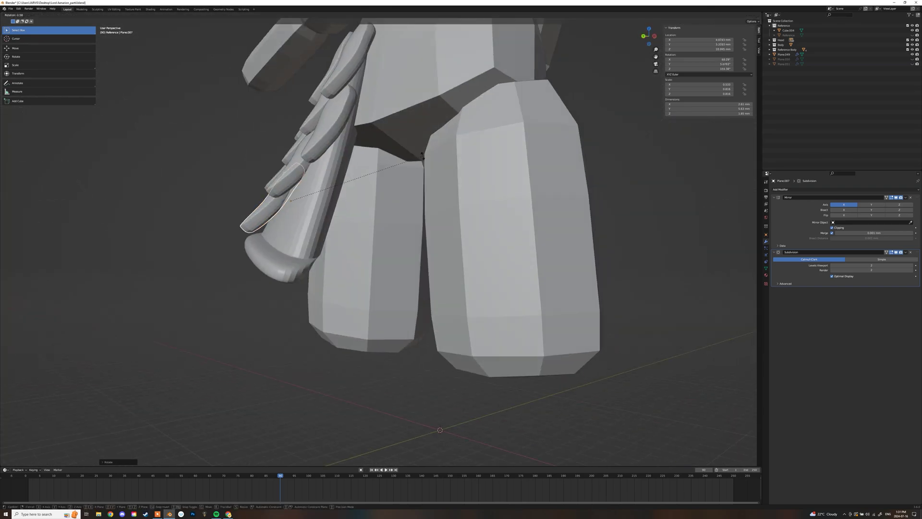
{"action": "left_click", "coordinate": [457, 127]}
{"action": "middle_click_drag", "start_coordinate": [456, 128], "coordinate": [528, 227]}
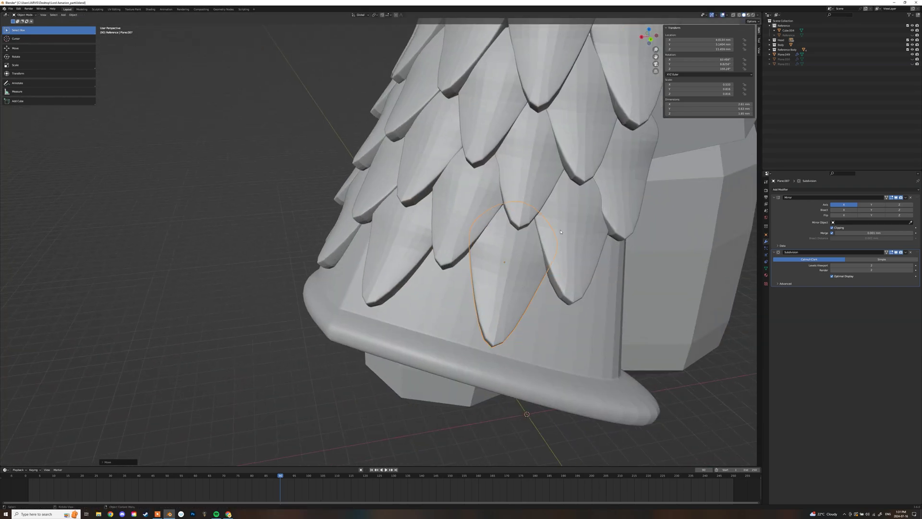
Adjust the placement of individual bottom-row feathers on the cloth's side
{"action": "scroll", "coordinate": [560, 231], "scroll_direction": "down", "scroll_amount": 8}
{"action": "left_click", "coordinate": [488, 233]}
{"action": "scroll", "coordinate": [487, 233], "scroll_direction": "up", "scroll_amount": 5}
{"action": "middle_click_drag", "start_coordinate": [441, 232], "coordinate": [491, 235]}
{"action": "middle_click_drag", "start_coordinate": [505, 199], "coordinate": [524, 239]}
{"action": "left_click", "coordinate": [539, 278]}
{"action": "middle_click_drag", "start_coordinate": [489, 74], "coordinate": [692, 153]}
{"action": "scroll", "coordinate": [541, 142], "scroll_direction": "down", "scroll_amount": 5}
{"action": "left_click", "coordinate": [541, 142]}
Duplicate a feather along the cloth's lower area, then rotate and move the copy into the bottom row
{"action": "scroll", "coordinate": [316, 241], "scroll_direction": "up", "scroll_amount": 4}
{"action": "left_click", "coordinate": [316, 241]}
{"action": "key", "text": "shift+d"}
{"action": "left_click", "coordinate": [366, 244]}
{"action": "middle_click_drag", "start_coordinate": [366, 244], "coordinate": [370, 226]}
{"action": "key", "text": "r"}
{"action": "left_click", "coordinate": [379, 259]}
{"action": "scroll", "coordinate": [369, 226], "scroll_direction": "up", "scroll_amount": 4}
{"action": "key", "text": "g"}
{"action": "left_click", "coordinate": [310, 236]}
Move and rotate the new feather repeatedly so it follows the cloth's curvature
{"action": "middle_click_drag", "start_coordinate": [310, 236], "coordinate": [424, 257]}
{"action": "key", "text": "g"}
{"action": "left_click", "coordinate": [310, 188]}
{"action": "key", "text": "r"}
{"action": "left_click", "coordinate": [312, 236]}
{"action": "scroll", "coordinate": [310, 226], "scroll_direction": "up", "scroll_amount": 3}
{"action": "key", "text": "r"}
{"action": "key", "text": "g"}
{"action": "left_click", "coordinate": [377, 216]}
Nudge the selected feather closer to the cloth's surface
{"action": "scroll", "coordinate": [311, 240], "scroll_direction": "down", "scroll_amount": 2}
{"action": "scroll", "coordinate": [424, 257], "scroll_direction": "down", "scroll_amount": 6}
{"action": "scroll", "coordinate": [424, 257], "scroll_direction": "up", "scroll_amount": 6}
{"action": "left_click", "coordinate": [338, 250]}
{"action": "middle_click_drag", "start_coordinate": [338, 249], "coordinate": [336, 269]}
{"action": "key", "text": "g"}
{"action": "left_click", "coordinate": [310, 247]}
{"action": "key", "text": "g"}
{"action": "left_click", "coordinate": [228, 269]}
Shift the feather to its place among its neighbours and correct its tilt
{"action": "key", "text": "g"}
{"action": "left_click", "coordinate": [228, 271]}
{"action": "key", "text": "g"}
{"action": "left_click", "coordinate": [379, 183]}
{"action": "key", "text": "r"}
{"action": "left_click", "coordinate": [377, 188]}
Select a neighbouring feather, then rotate and move it so it overlaps the row evenly
{"action": "scroll", "coordinate": [432, 268], "scroll_direction": "down", "scroll_amount": 6}
{"action": "middle_click_drag", "start_coordinate": [443, 269], "coordinate": [464, 270]}
{"action": "left_click", "coordinate": [422, 249]}
{"action": "key", "text": "r"}
{"action": "left_click", "coordinate": [459, 204]}
{"action": "left_click", "coordinate": [373, 223]}
{"action": "key", "text": "g"}
{"action": "left_click", "coordinate": [396, 183]}
Hide the viewport tool shelf and move the selected feather along the row
{"action": "key", "text": "t"}
{"action": "key", "text": "g"}
{"action": "left_click", "coordinate": [442, 206]}
{"action": "scroll", "coordinate": [464, 270], "scroll_direction": "down", "scroll_amount": 5}
{"action": "left_click", "coordinate": [465, 269]}
{"action": "left_click", "coordinate": [407, 263]}
Rotate the selected feather in several views and move it against the cloth
{"action": "middle_click_drag", "start_coordinate": [407, 263], "coordinate": [422, 108]}
{"action": "key", "text": "r"}
{"action": "scroll", "coordinate": [481, 202], "scroll_direction": "down", "scroll_amount": 5}
{"action": "scroll", "coordinate": [432, 193], "scroll_direction": "up", "scroll_amount": 4}
{"action": "key", "text": "r"}
{"action": "left_click", "coordinate": [457, 193]}
{"action": "key", "text": "g"}
{"action": "left_click", "coordinate": [480, 192]}
Refine the angle and position of the feather from a new viewpoint
{"action": "key", "text": "r"}
{"action": "left_click", "coordinate": [432, 163]}
{"action": "left_click", "coordinate": [414, 119]}
{"action": "key", "text": "g"}
{"action": "left_click", "coordinate": [445, 72]}
{"action": "scroll", "coordinate": [498, 201], "scroll_direction": "down", "scroll_amount": 8}
{"action": "middle_click_drag", "start_coordinate": [498, 202], "coordinate": [496, 146]}
{"action": "scroll", "coordinate": [481, 197], "scroll_direction": "up", "scroll_amount": 7}
Duplicate another feather, then rotate and move the copy to the next gap in the row
{"action": "left_click", "coordinate": [447, 197]}
{"action": "key", "text": "shift+d"}
{"action": "left_click", "coordinate": [480, 211]}
{"action": "key", "text": "r"}
{"action": "left_click", "coordinate": [468, 211]}
{"action": "key", "text": "g"}
{"action": "left_click", "coordinate": [463, 165]}
Rotate and reposition the duplicated feather so it lies flat on the cloth
{"action": "key", "text": "r"}
{"action": "left_click", "coordinate": [498, 90]}
{"action": "middle_click_drag", "start_coordinate": [498, 89], "coordinate": [403, 152]}
{"action": "key", "text": "g"}
{"action": "left_click", "coordinate": [354, 169]}
{"action": "middle_click_drag", "start_coordinate": [501, 86], "coordinate": [452, 269]}
{"action": "key", "text": "g"}
{"action": "left_click", "coordinate": [468, 228]}
Examine the feather rows around the thigh cloth from several angles for remaining gaps
{"action": "scroll", "coordinate": [469, 274], "scroll_direction": "down", "scroll_amount": 8}
{"action": "scroll", "coordinate": [516, 266], "scroll_direction": "up", "scroll_amount": 8}
{"action": "left_click", "coordinate": [309, 207]}
{"action": "left_click", "coordinate": [434, 272]}
{"action": "scroll", "coordinate": [435, 271], "scroll_direction": "down", "scroll_amount": 8}
{"action": "scroll", "coordinate": [435, 272], "scroll_direction": "up", "scroll_amount": 6}
{"action": "middle_click_drag", "start_coordinate": [480, 239], "coordinate": [362, 288]}
{"action": "scroll", "coordinate": [485, 259], "scroll_direction": "down", "scroll_amount": 5}
{"action": "scroll", "coordinate": [485, 262], "scroll_direction": "up", "scroll_amount": 4}
{"action": "scroll", "coordinate": [362, 288], "scroll_direction": "down", "scroll_amount": 8}
{"action": "scroll", "coordinate": [362, 288], "scroll_direction": "up", "scroll_amount": 8}
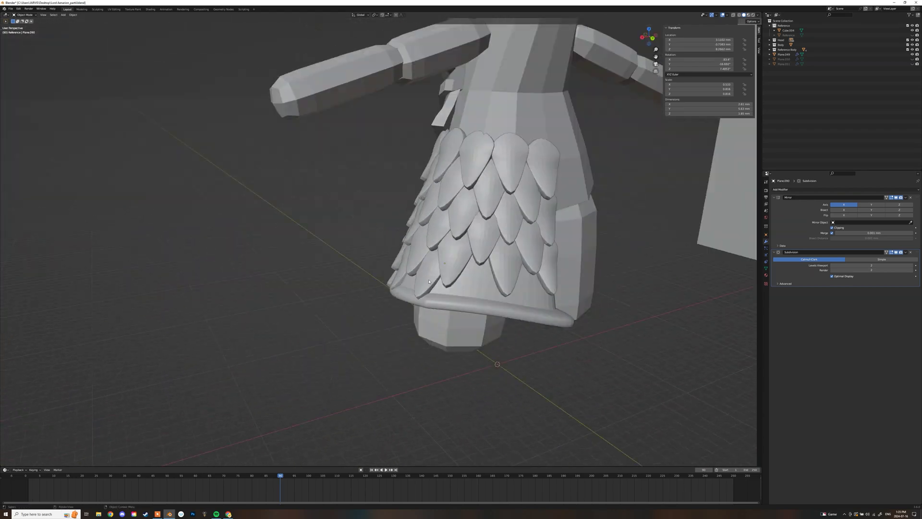
Duplicate the selected feather near the cloth's hem, then rotate and move the copy into the next bottom-row gap
{"action": "key", "text": "shift+d"}
{"action": "left_click", "coordinate": [481, 250]}
{"action": "key", "text": "r"}
{"action": "left_click", "coordinate": [482, 186]}
{"action": "middle_click_drag", "start_coordinate": [481, 185], "coordinate": [444, 217]}
{"action": "key", "text": "r"}
{"action": "middle_click_drag", "start_coordinate": [484, 265], "coordinate": [635, 126]}
{"action": "key", "text": "r"}
{"action": "left_click", "coordinate": [433, 218]}
{"action": "key", "text": "g"}
{"action": "left_click", "coordinate": [603, 94]}
{"action": "middle_click_drag", "start_coordinate": [603, 94], "coordinate": [530, 224]}
Duplicate one more feather for the bottom row and rotate it to match the hem
{"action": "key", "text": "shift+d"}
{"action": "key", "text": "r"}
{"action": "left_click", "coordinate": [500, 177]}
{"action": "mouse_move", "coordinate": [418, 224]}
{"action": "middle_mouse_down"}
{"action": "mouse_move", "coordinate": [576, 273]}
{"action": "mouse_move", "coordinate": [418, 236]}
{"action": "middle_mouse_up"}
Reposition the pointed front waist armour plate against the torso
{"action": "left_click", "coordinate": [418, 237]}
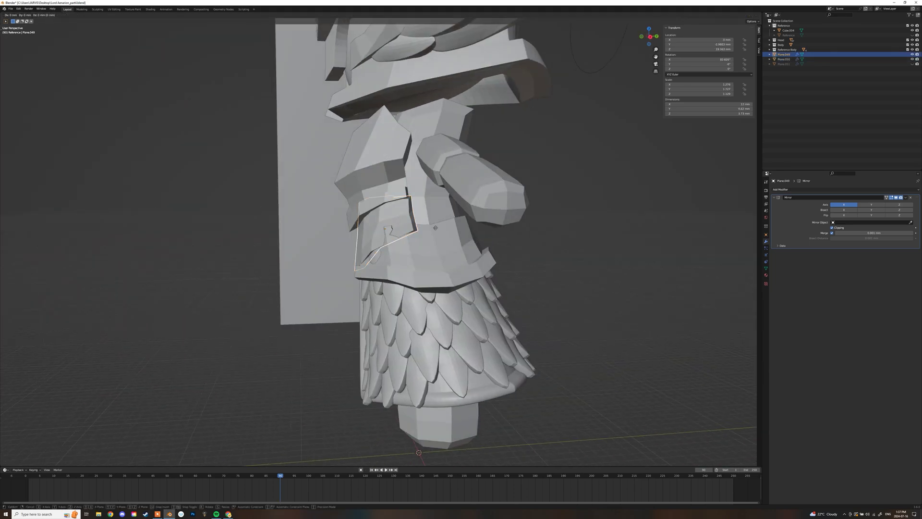
{"action": "left_click", "coordinate": [466, 245]}
{"action": "middle_click_drag", "start_coordinate": [467, 245], "coordinate": [340, 239]}
Edit the hip plate's mesh and move its end faces, using wireframe view to check them against the body
{"action": "left_click", "coordinate": [574, 253]}
{"action": "left_click", "coordinate": [340, 239]}
{"action": "key", "text": "Tab"}
{"action": "key", "text": "KP_1"}
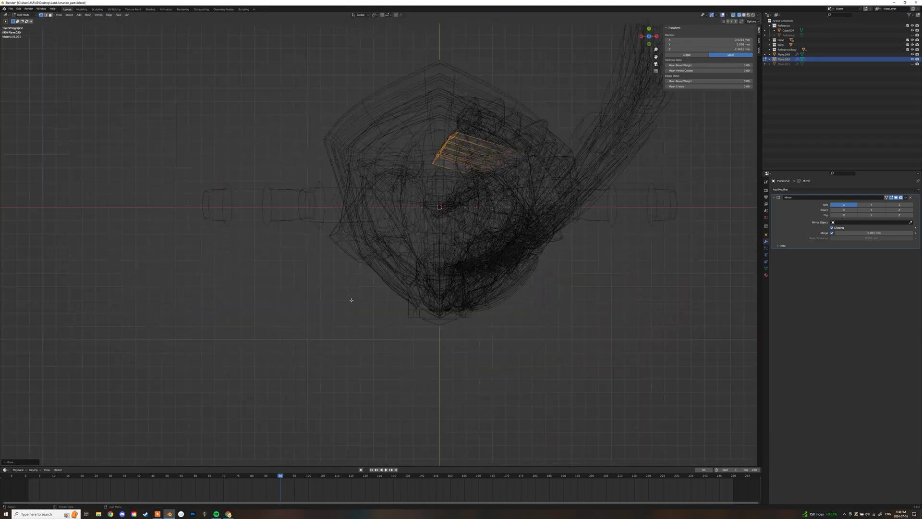
{"action": "key", "text": "shift+z"}
{"action": "middle_click_drag", "start_coordinate": [458, 120], "coordinate": [306, 270]}
{"action": "scroll", "coordinate": [356, 230], "scroll_direction": "down", "scroll_amount": 4}
{"action": "scroll", "coordinate": [389, 265], "scroll_direction": "up", "scroll_amount": 4}
{"action": "key", "text": "shift+z"}
{"action": "scroll", "coordinate": [307, 269], "scroll_direction": "up", "scroll_amount": 3}
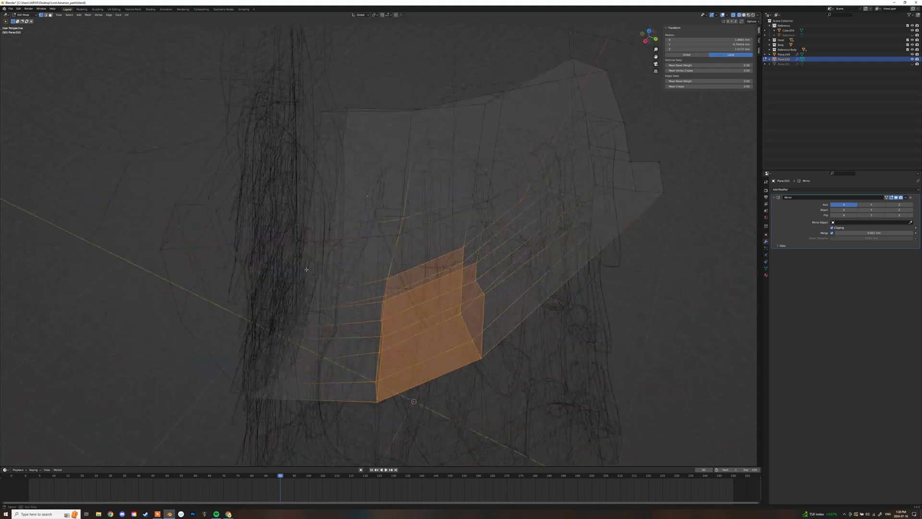
{"action": "key", "text": "shift+z"}
Move a top-row feather into place at the thigh cloth's upper edge
{"action": "scroll", "coordinate": [471, 273], "scroll_direction": "down", "scroll_amount": 6}
{"action": "mouse_move", "coordinate": [471, 273]}
{"action": "middle_mouse_down"}
{"action": "mouse_move", "coordinate": [494, 268]}
{"action": "mouse_move", "coordinate": [382, 244]}
{"action": "mouse_move", "coordinate": [444, 262]}
{"action": "middle_mouse_up"}
{"action": "scroll", "coordinate": [444, 262], "scroll_direction": "up", "scroll_amount": 3}
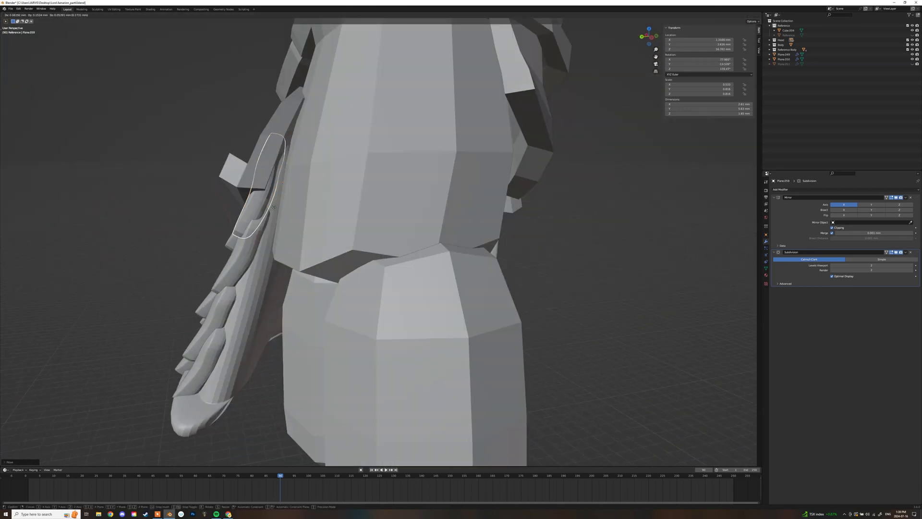
{"action": "middle_click_drag", "start_coordinate": [313, 158], "coordinate": [503, 215]}
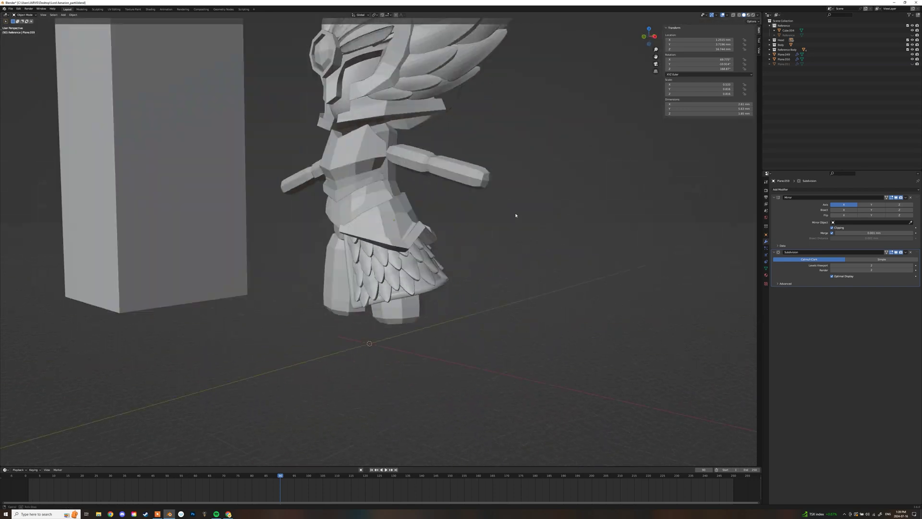
Rotate the wide lower waist plate around to the figure's back and move it behind the hips
{"action": "left_click", "coordinate": [379, 231]}
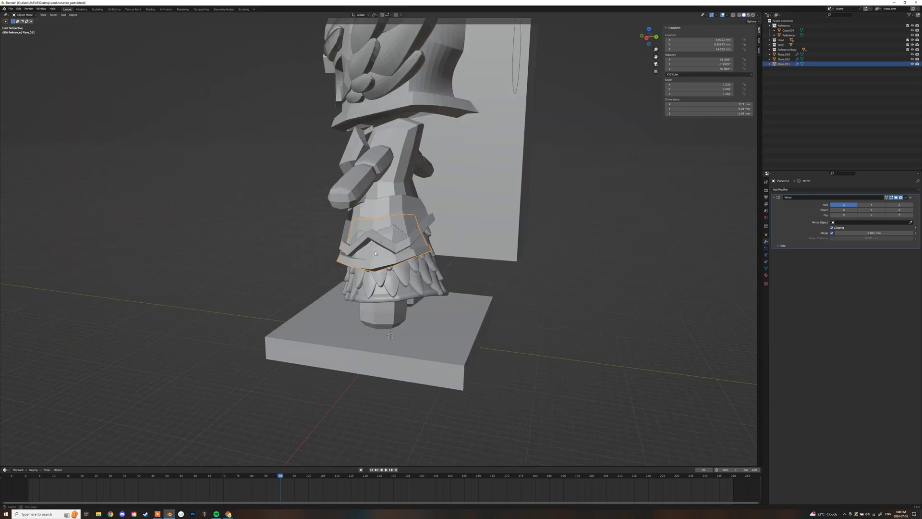
{"action": "key", "text": "r"}
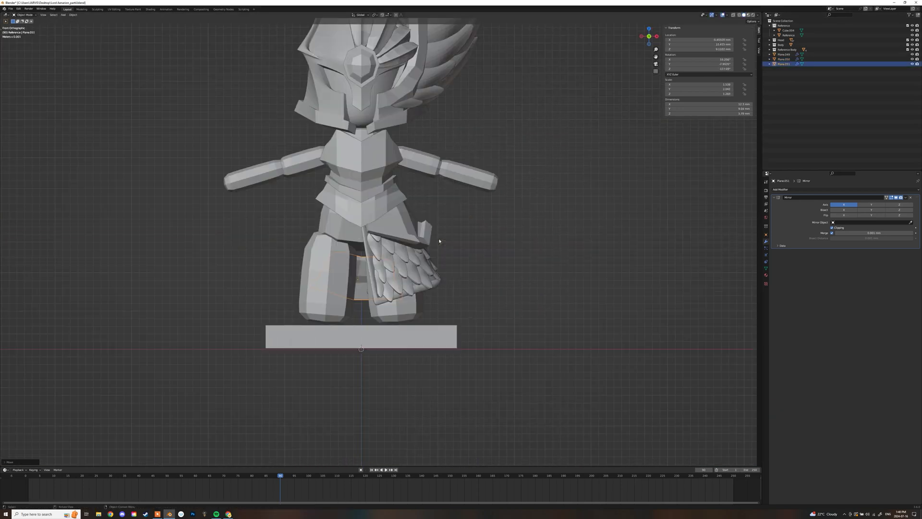
{"action": "middle_click_drag", "start_coordinate": [439, 241], "coordinate": [480, 264]}
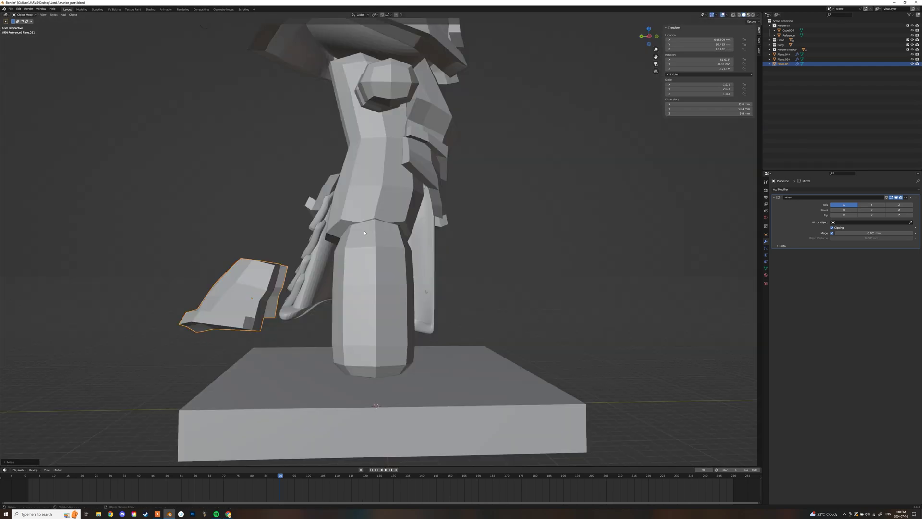
{"action": "left_click", "coordinate": [457, 144]}
Raise the back plate to waist height and scale it along the global Y axis
{"action": "key", "text": "KP_1"}
{"action": "middle_click_drag", "start_coordinate": [429, 171], "coordinate": [482, 154]}
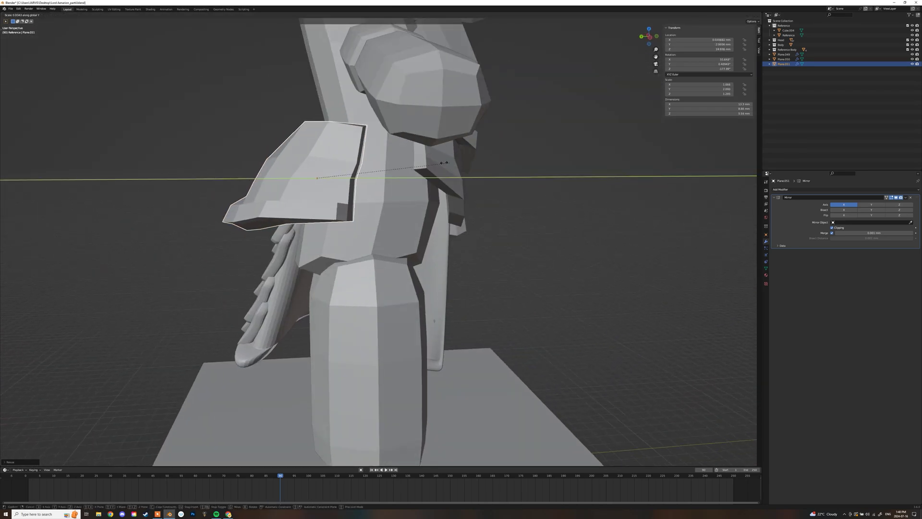
{"action": "left_click", "coordinate": [444, 163]}
{"action": "middle_click_drag", "start_coordinate": [444, 162], "coordinate": [336, 240]}
Move vertices of the pointed front waist plate to refine its shape and save the file
{"action": "left_click", "coordinate": [413, 206]}
{"action": "scroll", "coordinate": [336, 240], "scroll_direction": "up", "scroll_amount": 5}
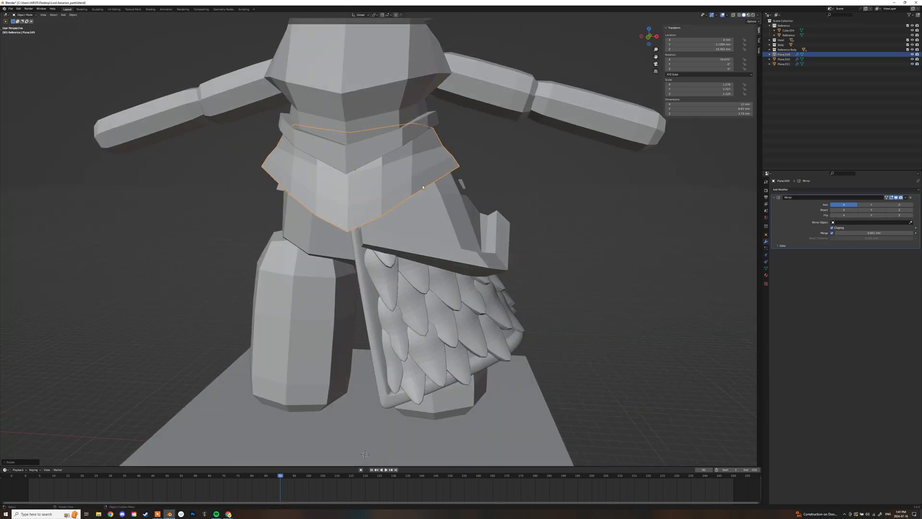
{"action": "scroll", "coordinate": [494, 216], "scroll_direction": "down", "scroll_amount": 5}
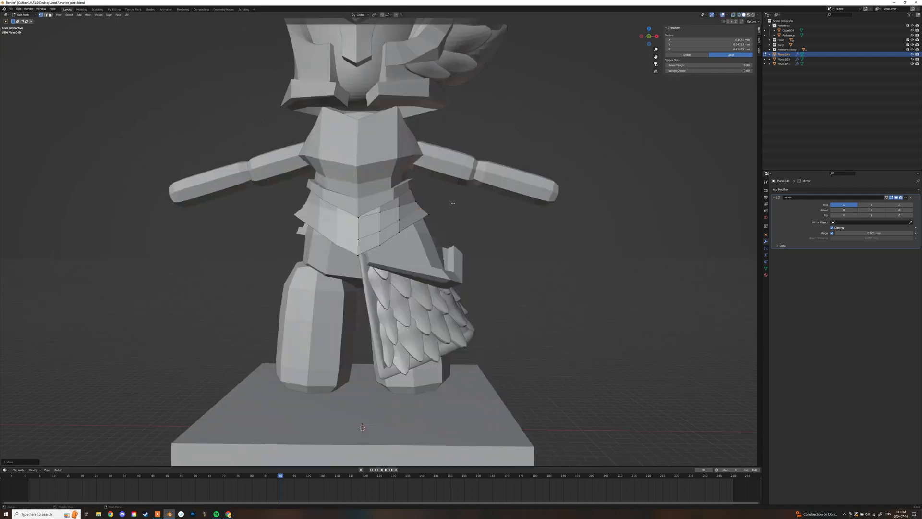
{"action": "middle_click_drag", "start_coordinate": [457, 200], "coordinate": [442, 213]}
{"action": "scroll", "coordinate": [498, 237], "scroll_direction": "down", "scroll_amount": 4}
{"action": "scroll", "coordinate": [449, 247], "scroll_direction": "up", "scroll_amount": 3}
{"action": "scroll", "coordinate": [441, 226], "scroll_direction": "up", "scroll_amount": 3}
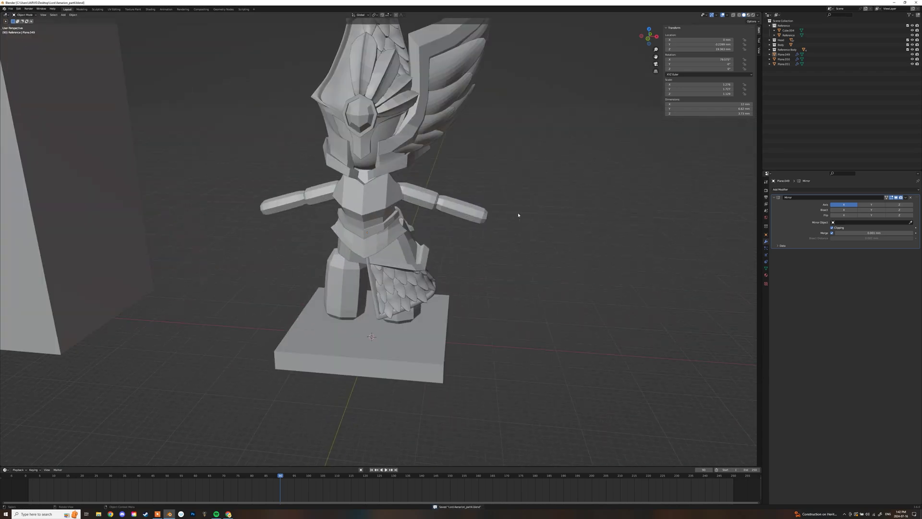
{"action": "scroll", "coordinate": [502, 211], "scroll_direction": "down", "scroll_amount": 5}
{"action": "middle_click_drag", "start_coordinate": [518, 215], "coordinate": [586, 213]}
{"action": "scroll", "coordinate": [502, 212], "scroll_direction": "up", "scroll_amount": 5}
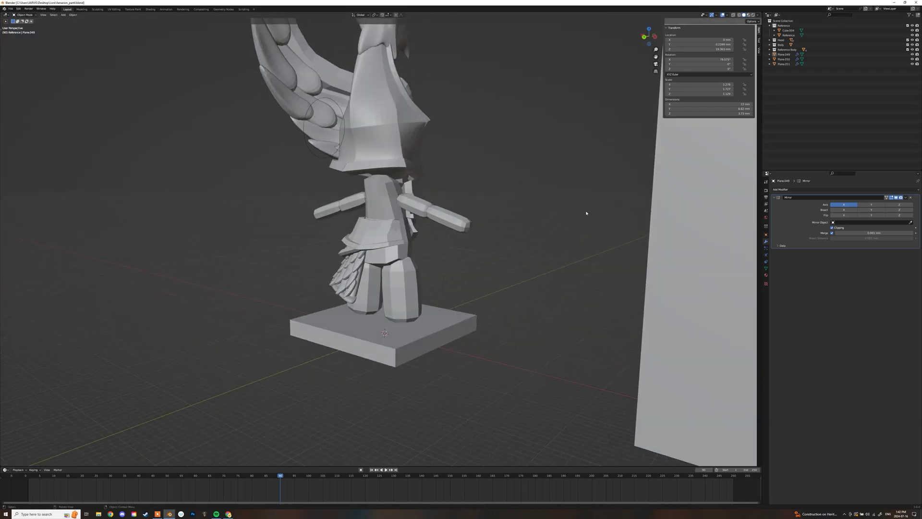
Move a selected part of the torso armour's mesh to refine how the plate fits the body
{"action": "middle_click_drag", "start_coordinate": [493, 220], "coordinate": [547, 202]}
{"action": "scroll", "coordinate": [548, 202], "scroll_direction": "up", "scroll_amount": 3}
{"action": "left_click", "coordinate": [434, 216]}
{"action": "scroll", "coordinate": [434, 261], "scroll_direction": "down", "scroll_amount": 5}
{"action": "middle_click_drag", "start_coordinate": [399, 240], "coordinate": [372, 178]}
{"action": "scroll", "coordinate": [461, 261], "scroll_direction": "up", "scroll_amount": 5}
{"action": "left_click", "coordinate": [365, 262]}
{"action": "scroll", "coordinate": [365, 262], "scroll_direction": "up", "scroll_amount": 5}
{"action": "key", "text": "Tab"}
{"action": "key", "text": "g"}
{"action": "left_click", "coordinate": [447, 182]}
{"action": "key", "text": "Tab"}
Add a Subdivision Surface modifier to the mirrored chest plate
{"action": "scroll", "coordinate": [372, 177], "scroll_direction": "down", "scroll_amount": 10}
{"action": "left_click", "coordinate": [563, 300]}
{"action": "middle_click_drag", "start_coordinate": [564, 301], "coordinate": [521, 288]}
{"action": "left_click", "coordinate": [520, 288]}
{"action": "scroll", "coordinate": [520, 288], "scroll_direction": "up", "scroll_amount": 5}
{"action": "left_click", "coordinate": [365, 192]}
{"action": "left_click", "coordinate": [845, 189]}
{"action": "left_click", "coordinate": [830, 277]}
Slide a supporting edge loop beside the chest plate's centre line and bevel the plate's vertical side edge
{"action": "key", "text": "Tab"}
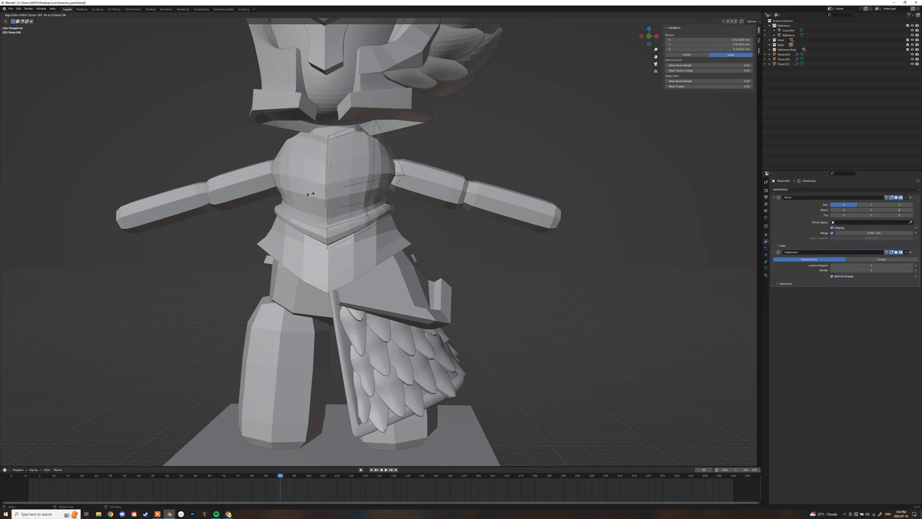
{"action": "left_click", "coordinate": [309, 193]}
{"action": "scroll", "coordinate": [362, 210], "scroll_direction": "up", "scroll_amount": 3}
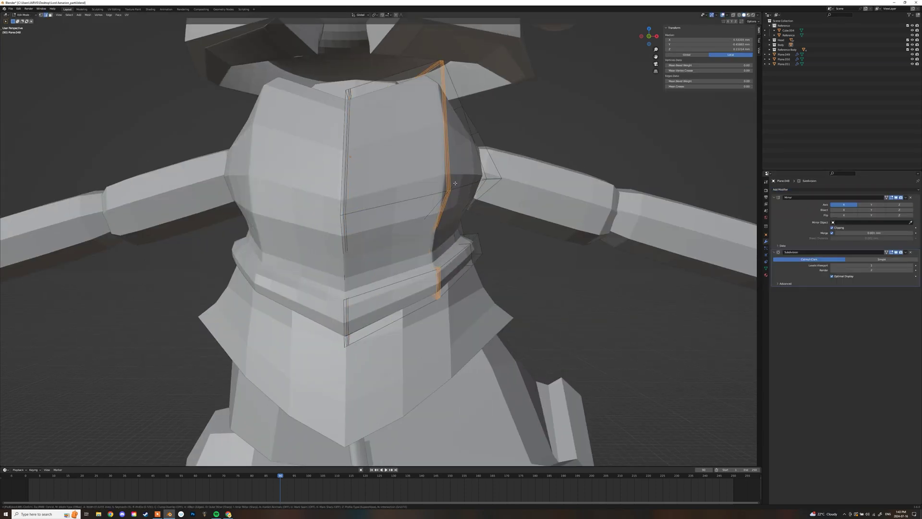
{"action": "left_click", "coordinate": [455, 182]}
Select the edges along the chest plate's lower rim and bevel them, checking the selection in wireframe
{"action": "middle_click_drag", "start_coordinate": [455, 185], "coordinate": [434, 192]}
{"action": "left_click", "coordinate": [414, 305], "text": "alt"}
{"action": "key", "text": "shift+z"}
{"action": "middle_click_drag", "start_coordinate": [460, 284], "coordinate": [467, 281]}
{"action": "left_click", "coordinate": [399, 342], "text": "shift"}
{"action": "mouse_move", "coordinate": [399, 342]}
{"action": "middle_mouse_down"}
{"action": "mouse_move", "coordinate": [351, 249]}
{"action": "mouse_move", "coordinate": [409, 323]}
{"action": "mouse_move", "coordinate": [330, 290]}
{"action": "mouse_move", "coordinate": [396, 238]}
{"action": "mouse_move", "coordinate": [388, 247]}
{"action": "mouse_move", "coordinate": [401, 194]}
{"action": "mouse_move", "coordinate": [329, 273]}
{"action": "mouse_move", "coordinate": [396, 271]}
{"action": "middle_mouse_up"}
{"action": "key", "text": "shift+z"}
{"action": "key", "text": "shift+z"}
{"action": "key", "text": "shift+z"}
{"action": "left_click", "coordinate": [434, 280]}
{"action": "key", "text": "Tab"}
{"action": "scroll", "coordinate": [430, 274], "scroll_direction": "down", "scroll_amount": 6}
{"action": "scroll", "coordinate": [394, 231], "scroll_direction": "up", "scroll_amount": 4}
Bevel the edge loop bordering the chest plate's lower band to sharpen it under subdivision
{"action": "key", "text": "Tab"}
{"action": "key", "text": "Tab"}
{"action": "key", "text": "shift+z"}
{"action": "key", "text": "shift+z"}
{"action": "key", "text": "shift+z"}
{"action": "left_click", "coordinate": [403, 190], "text": "alt"}
{"action": "scroll", "coordinate": [402, 191], "scroll_direction": "up", "scroll_amount": 3}
{"action": "key", "text": "ctrl+b"}
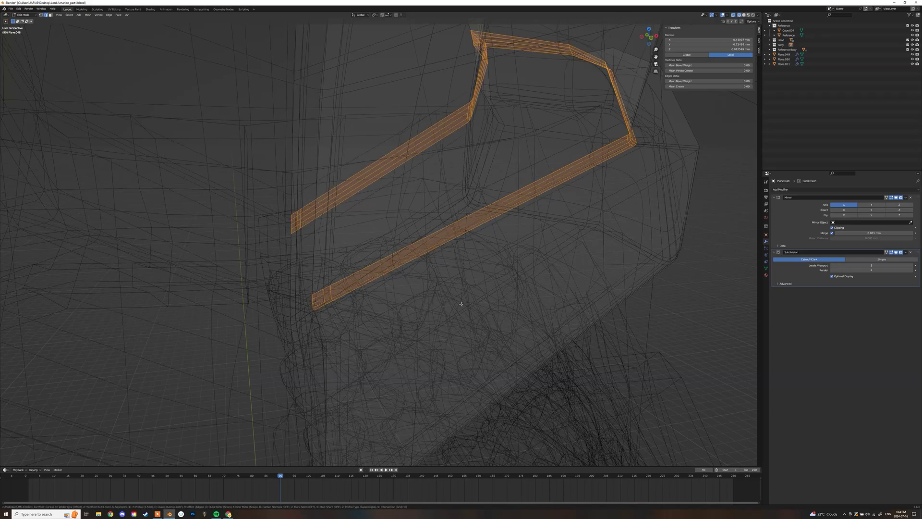
{"action": "left_click", "coordinate": [471, 309]}
{"action": "key", "text": "shift+z"}
{"action": "scroll", "coordinate": [506, 262], "scroll_direction": "down", "scroll_amount": 9}
{"action": "scroll", "coordinate": [511, 272], "scroll_direction": "up", "scroll_amount": 3}
Examine the chest plate's upper edge loop and its smoothed shape from the front and side
{"action": "middle_click_drag", "start_coordinate": [511, 272], "coordinate": [346, 298]}
{"action": "left_click", "coordinate": [335, 100], "text": "alt"}
{"action": "left_click", "coordinate": [334, 100], "text": "alt"}
{"action": "scroll", "coordinate": [337, 103], "scroll_direction": "down", "scroll_amount": 6}
{"action": "middle_click_drag", "start_coordinate": [336, 104], "coordinate": [329, 123]}
{"action": "scroll", "coordinate": [358, 142], "scroll_direction": "up", "scroll_amount": 7}
{"action": "key", "text": "Tab"}
{"action": "scroll", "coordinate": [391, 170], "scroll_direction": "down", "scroll_amount": 10}
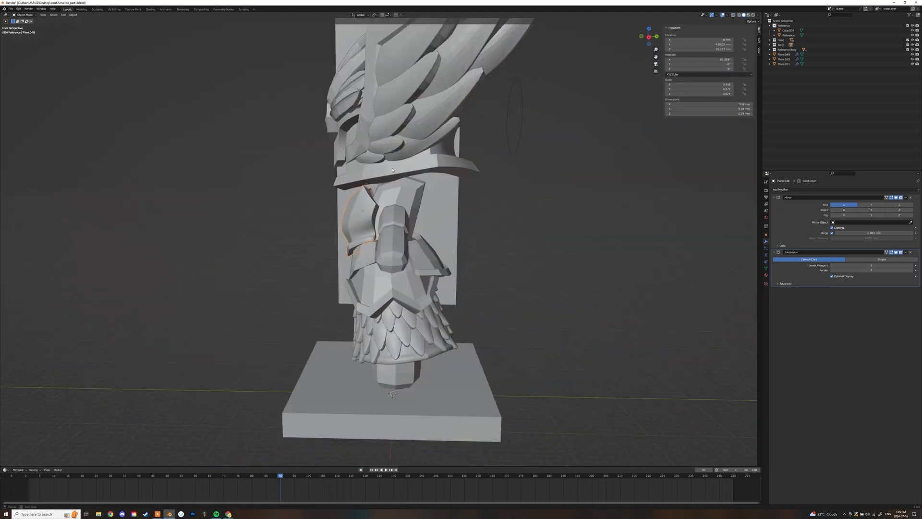
{"action": "key", "text": "Tab"}
{"action": "scroll", "coordinate": [439, 178], "scroll_direction": "up", "scroll_amount": 6}
{"action": "middle_click_drag", "start_coordinate": [392, 170], "coordinate": [445, 181]}
{"action": "key", "text": "Tab"}
{"action": "scroll", "coordinate": [461, 168], "scroll_direction": "down", "scroll_amount": 8}
Reposition the chest plate's upper outer corner vertex in the front orthographic view
{"action": "left_click", "coordinate": [480, 167]}
{"action": "scroll", "coordinate": [436, 194], "scroll_direction": "up", "scroll_amount": 7}
{"action": "key", "text": "Tab"}
{"action": "key", "text": "shift+z"}
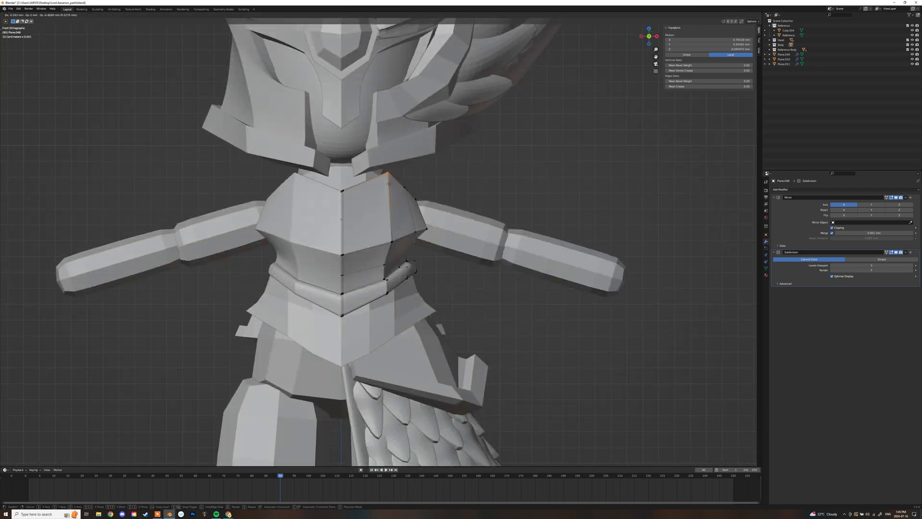
{"action": "left_click", "coordinate": [393, 186]}
{"action": "key", "text": "Tab"}
Bevel the edge loop near the side end of the chest plate's lower band
{"action": "middle_click_drag", "start_coordinate": [500, 185], "coordinate": [528, 197]}
{"action": "scroll", "coordinate": [458, 203], "scroll_direction": "down", "scroll_amount": 5}
{"action": "scroll", "coordinate": [384, 288], "scroll_direction": "up", "scroll_amount": 6}
{"action": "mouse_move", "coordinate": [365, 322]}
{"action": "middle_mouse_down"}
{"action": "mouse_move", "coordinate": [298, 321]}
{"action": "mouse_move", "coordinate": [365, 312]}
{"action": "mouse_move", "coordinate": [307, 307]}
{"action": "middle_mouse_up"}
{"action": "key", "text": "Tab"}
{"action": "key", "text": "2"}
{"action": "scroll", "coordinate": [297, 321], "scroll_direction": "down", "scroll_amount": 3}
{"action": "scroll", "coordinate": [336, 307], "scroll_direction": "up", "scroll_amount": 3}
{"action": "key", "text": "shift+z"}
{"action": "left_click", "coordinate": [417, 279], "text": "alt"}
{"action": "left_click", "coordinate": [473, 298]}
{"action": "scroll", "coordinate": [461, 279], "scroll_direction": "down", "scroll_amount": 6}
{"action": "middle_click_drag", "start_coordinate": [456, 274], "coordinate": [480, 259]}
{"action": "scroll", "coordinate": [434, 254], "scroll_direction": "down", "scroll_amount": 4}
Add a Subdivision Surface modifier to the pointed front waist plate
{"action": "scroll", "coordinate": [427, 262], "scroll_direction": "up", "scroll_amount": 6}
{"action": "scroll", "coordinate": [384, 307], "scroll_direction": "up", "scroll_amount": 4}
{"action": "left_click", "coordinate": [346, 332]}
{"action": "key", "text": "Tab"}
{"action": "key", "text": "Tab"}
{"action": "middle_click_drag", "start_coordinate": [356, 331], "coordinate": [375, 308]}
{"action": "left_click", "coordinate": [830, 190]}
{"action": "left_click", "coordinate": [830, 272]}
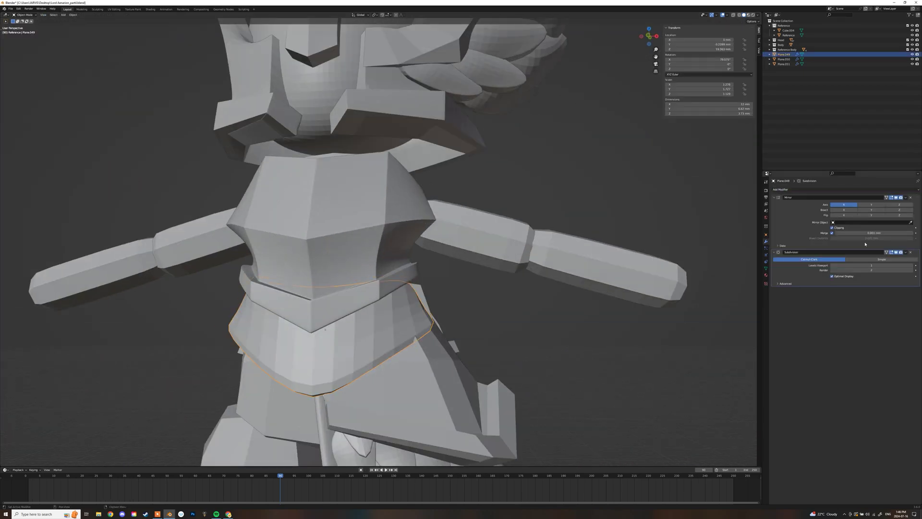
Bevel the outer edge loop of the front waist plate to keep its rim crisp
{"action": "middle_click_drag", "start_coordinate": [341, 393], "coordinate": [344, 379]}
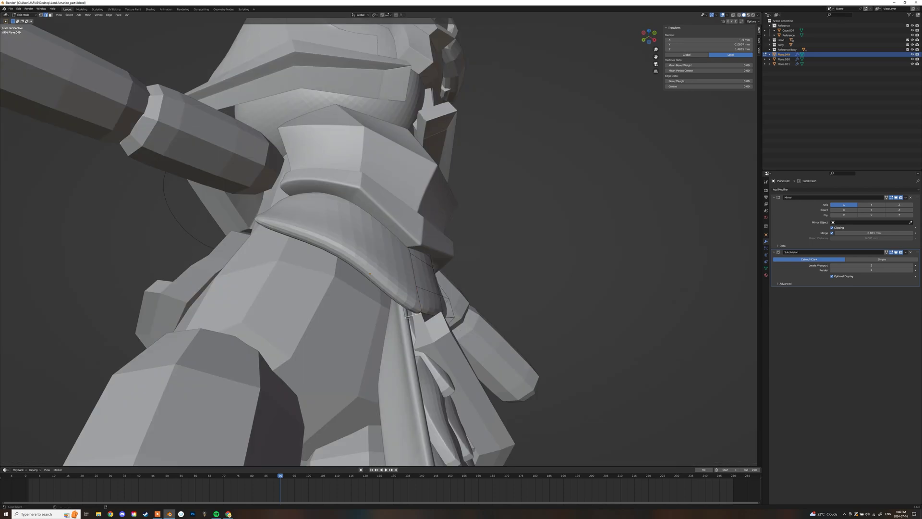
{"action": "middle_click_drag", "start_coordinate": [406, 318], "coordinate": [365, 343]}
{"action": "left_click", "coordinate": [462, 342], "text": "alt"}
{"action": "key", "text": "shift+z"}
{"action": "key", "text": "shift+z"}
{"action": "key", "text": "ctrl+b"}
{"action": "mouse_move", "coordinate": [476, 348]}
{"action": "middle_mouse_down"}
{"action": "mouse_move", "coordinate": [486, 350]}
{"action": "mouse_move", "coordinate": [461, 350]}
{"action": "mouse_move", "coordinate": [419, 285]}
{"action": "mouse_move", "coordinate": [401, 307]}
{"action": "mouse_move", "coordinate": [331, 307]}
{"action": "mouse_move", "coordinate": [445, 332]}
{"action": "mouse_move", "coordinate": [401, 329]}
{"action": "middle_mouse_up"}
{"action": "left_click", "coordinate": [420, 285]}
Bevel the vertical edge loop on the side of the front waist plate
{"action": "key", "text": "shift+z"}
{"action": "left_click", "coordinate": [403, 330], "text": "alt"}
{"action": "key", "text": "shift+z"}
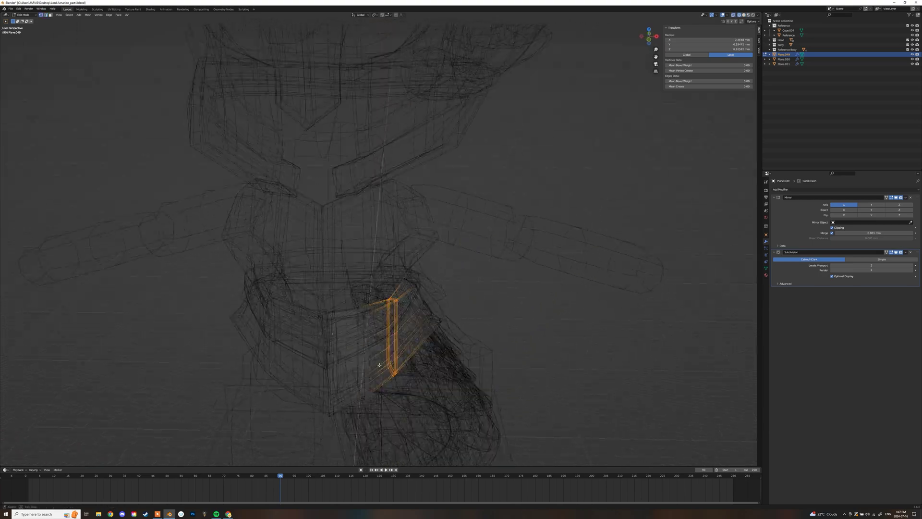
{"action": "middle_click_drag", "start_coordinate": [380, 365], "coordinate": [401, 274], "text": "alt"}
{"action": "key", "text": "shift+z"}
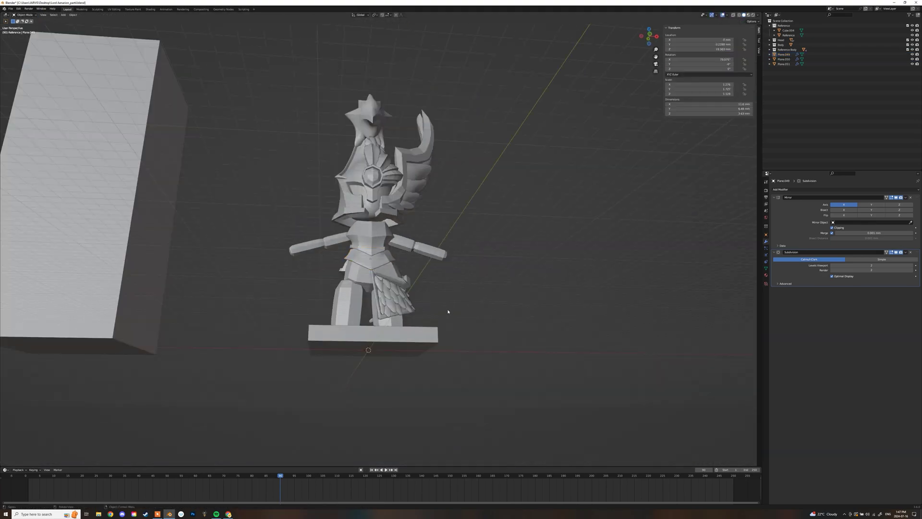
Examine the smoothed chest and waist armour against the whole figure from the front, side and below
{"action": "scroll", "coordinate": [429, 319], "scroll_direction": "up", "scroll_amount": 5}
{"action": "mouse_move", "coordinate": [430, 319]}
{"action": "middle_mouse_down"}
{"action": "mouse_move", "coordinate": [396, 328]}
{"action": "mouse_move", "coordinate": [438, 313]}
{"action": "middle_mouse_up"}
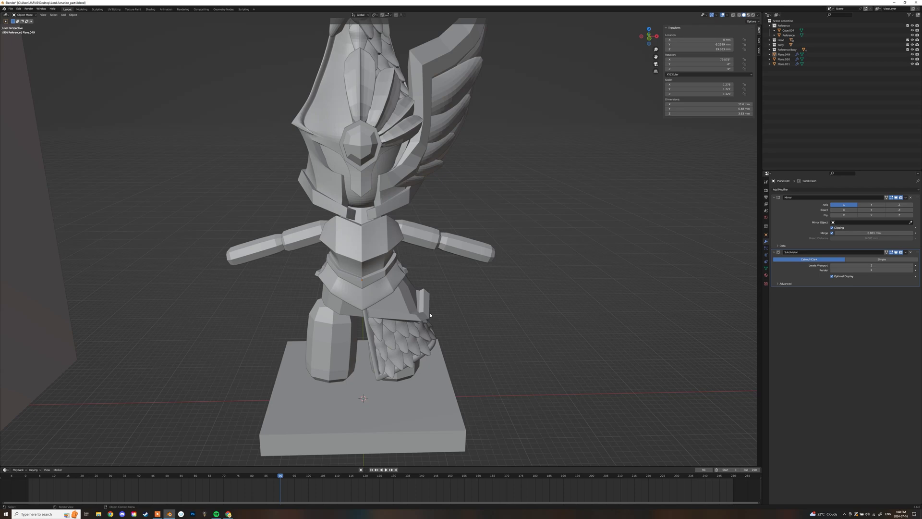
{"action": "scroll", "coordinate": [462, 285], "scroll_direction": "up", "scroll_amount": 4}
{"action": "middle_click_drag", "start_coordinate": [393, 306], "coordinate": [452, 226]}
{"action": "scroll", "coordinate": [462, 284], "scroll_direction": "down", "scroll_amount": 5}
{"action": "scroll", "coordinate": [413, 274], "scroll_direction": "down", "scroll_amount": 2}
{"action": "left_click", "coordinate": [427, 178]}
{"action": "scroll", "coordinate": [427, 192], "scroll_direction": "down", "scroll_amount": 4}
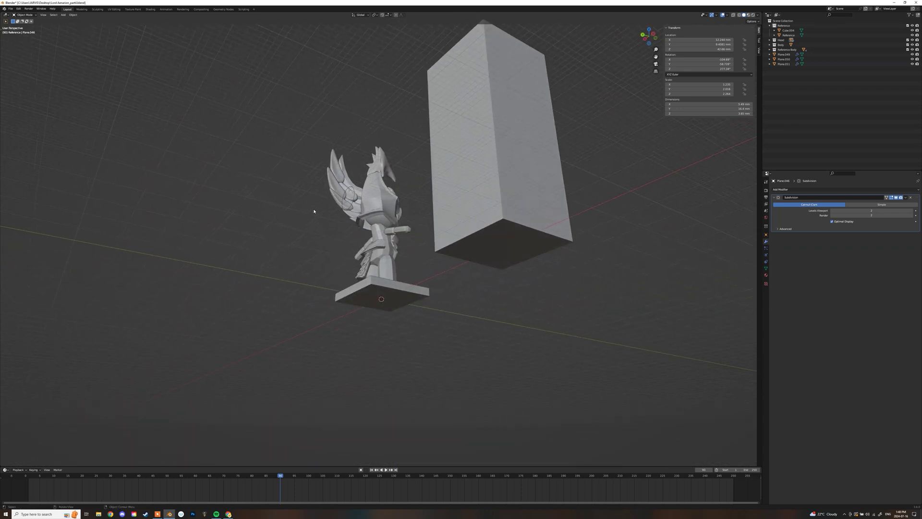
{"action": "scroll", "coordinate": [346, 169], "scroll_direction": "up", "scroll_amount": 4}
{"action": "middle_click_drag", "start_coordinate": [346, 169], "coordinate": [480, 170]}
{"action": "left_click", "coordinate": [366, 168]}
{"action": "scroll", "coordinate": [480, 170], "scroll_direction": "down", "scroll_amount": 4}
Scale the chest plate along the Z axis
{"action": "scroll", "coordinate": [418, 222], "scroll_direction": "up", "scroll_amount": 9}
{"action": "middle_click_drag", "start_coordinate": [417, 222], "coordinate": [384, 211]}
{"action": "left_click", "coordinate": [429, 226]}
{"action": "key", "text": "s"}
{"action": "key", "text": "z"}
{"action": "left_click", "coordinate": [471, 207]}
{"action": "scroll", "coordinate": [384, 212], "scroll_direction": "down", "scroll_amount": 6}
{"action": "scroll", "coordinate": [384, 269], "scroll_direction": "up", "scroll_amount": 4}
Scale the front waist plate uniformly to fit around the hips
{"action": "left_click", "coordinate": [379, 309]}
{"action": "key", "text": "s"}
{"action": "left_click", "coordinate": [408, 298]}
Tilt the chest plate and reposition it against the torso in the side view
{"action": "middle_click_drag", "start_coordinate": [409, 298], "coordinate": [396, 230]}
{"action": "left_click", "coordinate": [362, 197]}
{"action": "key", "text": "KP_3"}
{"action": "middle_click_drag", "start_coordinate": [352, 190], "coordinate": [423, 230]}
{"action": "scroll", "coordinate": [422, 231], "scroll_direction": "down", "scroll_amount": 6}
{"action": "left_click", "coordinate": [461, 284]}
{"action": "middle_click_drag", "start_coordinate": [451, 288], "coordinate": [386, 260]}
{"action": "scroll", "coordinate": [386, 260], "scroll_direction": "up", "scroll_amount": 3}
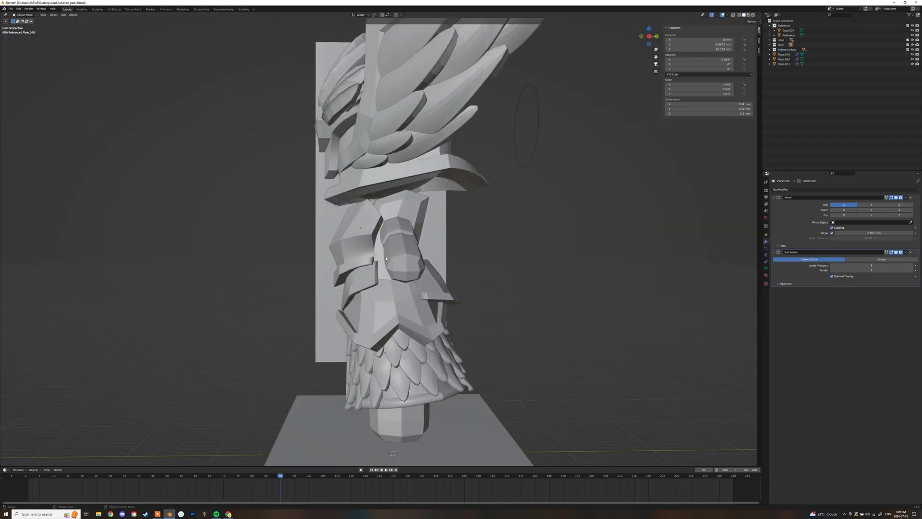
Readjust the chest plate's tilt and placement so it sits over the front of the torso
{"action": "left_click", "coordinate": [337, 205]}
{"action": "left_click", "coordinate": [464, 228]}
{"action": "mouse_move", "coordinate": [432, 227]}
{"action": "middle_mouse_down"}
{"action": "mouse_move", "coordinate": [489, 237]}
{"action": "mouse_move", "coordinate": [336, 235]}
{"action": "mouse_move", "coordinate": [423, 233]}
{"action": "mouse_move", "coordinate": [407, 243]}
{"action": "mouse_move", "coordinate": [485, 231]}
{"action": "mouse_move", "coordinate": [423, 240]}
{"action": "middle_mouse_up"}
{"action": "scroll", "coordinate": [336, 235], "scroll_direction": "down", "scroll_amount": 2}
{"action": "scroll", "coordinate": [416, 244], "scroll_direction": "up", "scroll_amount": 3}
{"action": "left_click", "coordinate": [346, 206]}
{"action": "scroll", "coordinate": [461, 259], "scroll_direction": "down", "scroll_amount": 3}
{"action": "middle_click_drag", "start_coordinate": [519, 249], "coordinate": [326, 260]}
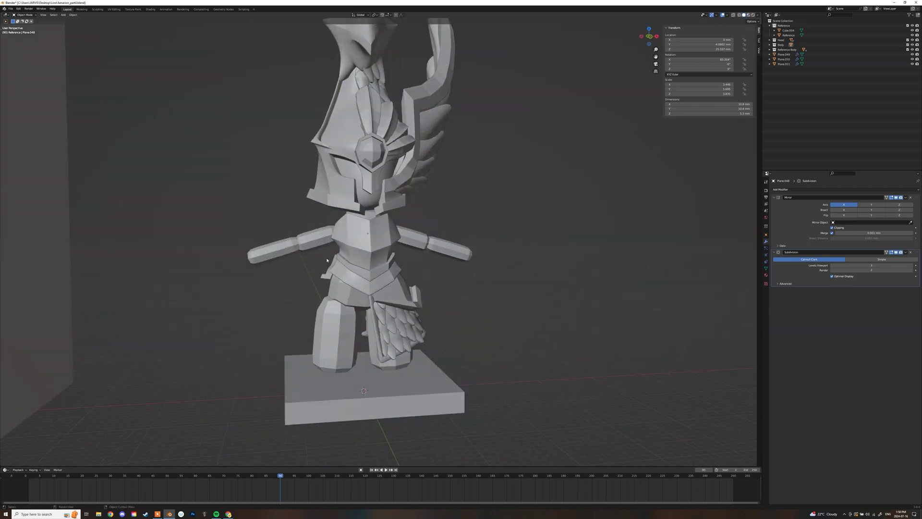
Examine the helmet, layered armour and overall proportions of the whole miniature from several angles
{"action": "scroll", "coordinate": [385, 216], "scroll_direction": "up", "scroll_amount": 2}
{"action": "middle_click_drag", "start_coordinate": [433, 154], "coordinate": [336, 192]}
{"action": "left_click", "coordinate": [333, 190]}
{"action": "scroll", "coordinate": [372, 244], "scroll_direction": "down", "scroll_amount": 3}
{"action": "middle_click_drag", "start_coordinate": [533, 211], "coordinate": [510, 220]}
{"action": "scroll", "coordinate": [381, 304], "scroll_direction": "up", "scroll_amount": 4}
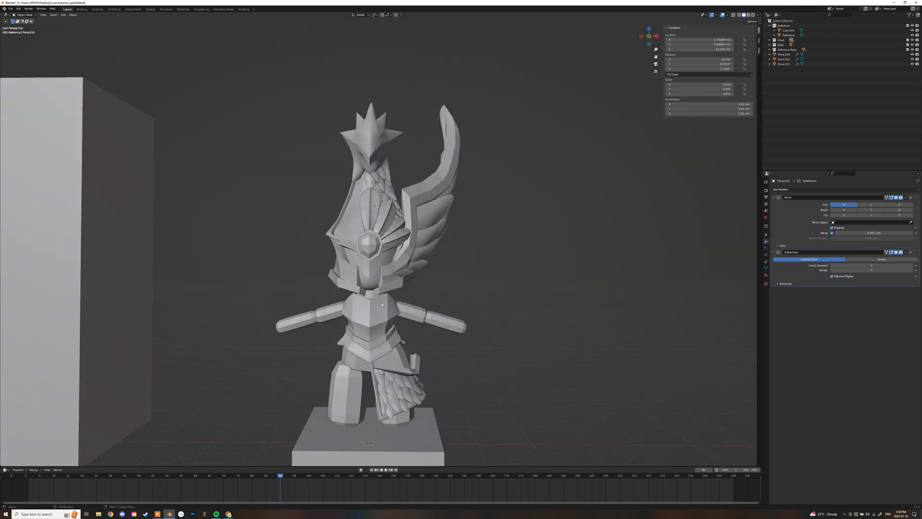
{"action": "scroll", "coordinate": [370, 311], "scroll_direction": "up", "scroll_amount": 5}
{"action": "scroll", "coordinate": [395, 312], "scroll_direction": "down", "scroll_amount": 5}
{"action": "middle_click_drag", "start_coordinate": [391, 312], "coordinate": [447, 264]}
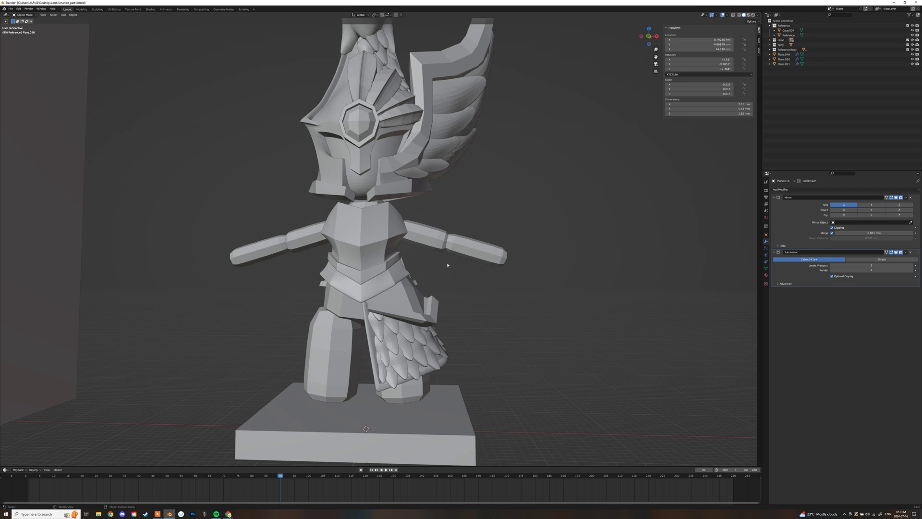
{"action": "scroll", "coordinate": [447, 264], "scroll_direction": "down", "scroll_amount": 4}
{"action": "scroll", "coordinate": [447, 265], "scroll_direction": "up", "scroll_amount": 6}
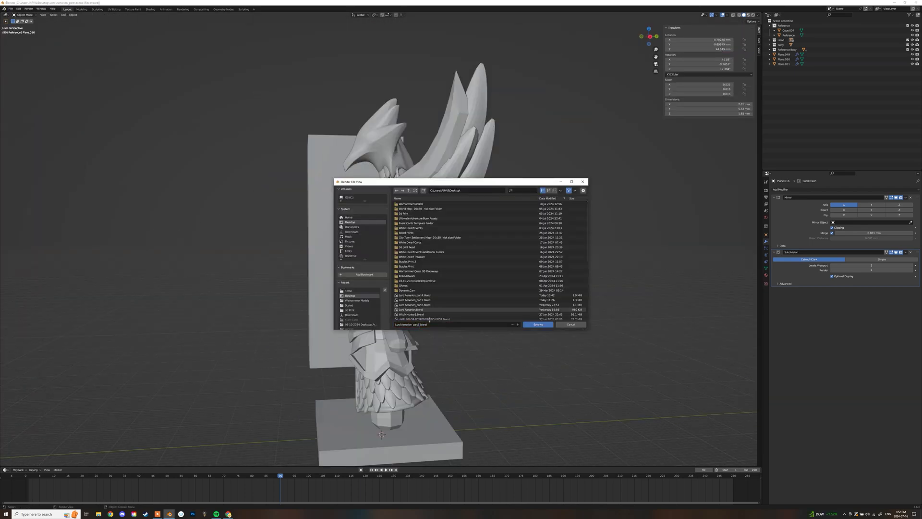
Save the miniature file, and scale the waist filler cylinder along the Z axis to fit between torso and hips
{"action": "key", "text": "Return"}
{"action": "middle_click_drag", "start_coordinate": [430, 320], "coordinate": [429, 349]}
{"action": "scroll", "coordinate": [438, 312], "scroll_direction": "down", "scroll_amount": 4}
{"action": "scroll", "coordinate": [436, 310], "scroll_direction": "up", "scroll_amount": 6}
{"action": "scroll", "coordinate": [437, 310], "scroll_direction": "down", "scroll_amount": 4}
{"action": "left_click", "coordinate": [458, 377]}
{"action": "key", "text": "s"}
{"action": "key", "text": "z"}
Scale the cylinder's top face and adjust the cylinder's depth along the Y axis so it fits around the waist
{"action": "middle_click_drag", "start_coordinate": [407, 314], "coordinate": [353, 207]}
{"action": "scroll", "coordinate": [346, 312], "scroll_direction": "up", "scroll_amount": 4}
{"action": "middle_click_drag", "start_coordinate": [353, 206], "coordinate": [312, 205]}
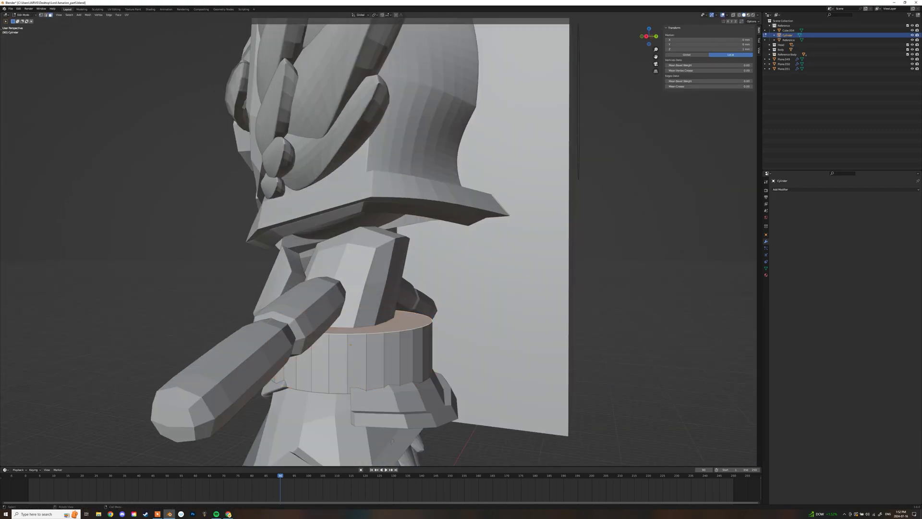
{"action": "key", "text": "s"}
{"action": "left_click", "coordinate": [408, 365]}
{"action": "mouse_move", "coordinate": [408, 365]}
{"action": "middle_mouse_down"}
{"action": "mouse_move", "coordinate": [433, 312]}
{"action": "mouse_move", "coordinate": [356, 310]}
{"action": "mouse_move", "coordinate": [427, 310]}
{"action": "mouse_move", "coordinate": [353, 353]}
{"action": "mouse_move", "coordinate": [423, 355]}
{"action": "middle_mouse_up"}
{"action": "key", "text": "Tab"}
{"action": "key", "text": "s"}
{"action": "key", "text": "y"}
{"action": "left_click", "coordinate": [428, 309]}
{"action": "key", "text": "Tab"}
{"action": "key", "text": "Tab"}
{"action": "left_click", "coordinate": [423, 355]}
{"action": "left_click", "coordinate": [495, 349]}
{"action": "middle_click_drag", "start_coordinate": [494, 349], "coordinate": [514, 349]}
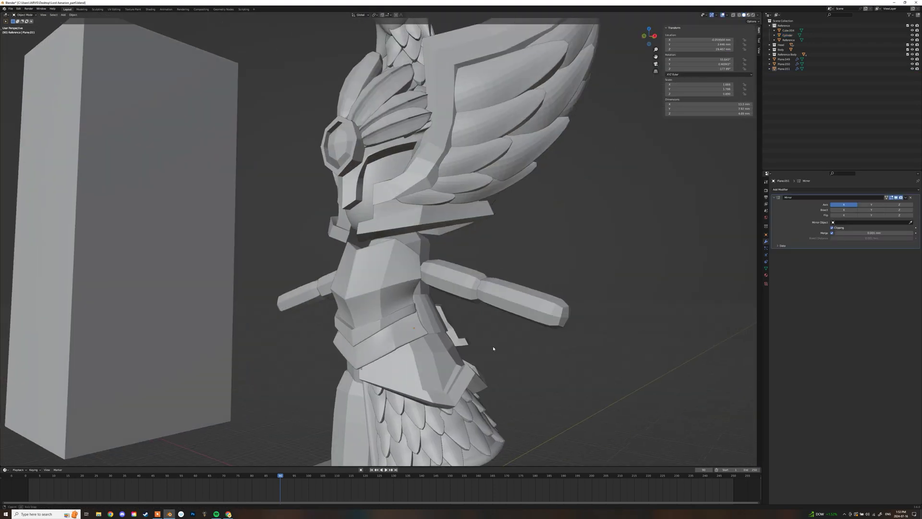
Add a cube in the front view and position it in front of the chest plate's centre
{"action": "scroll", "coordinate": [490, 337], "scroll_direction": "down", "scroll_amount": 5}
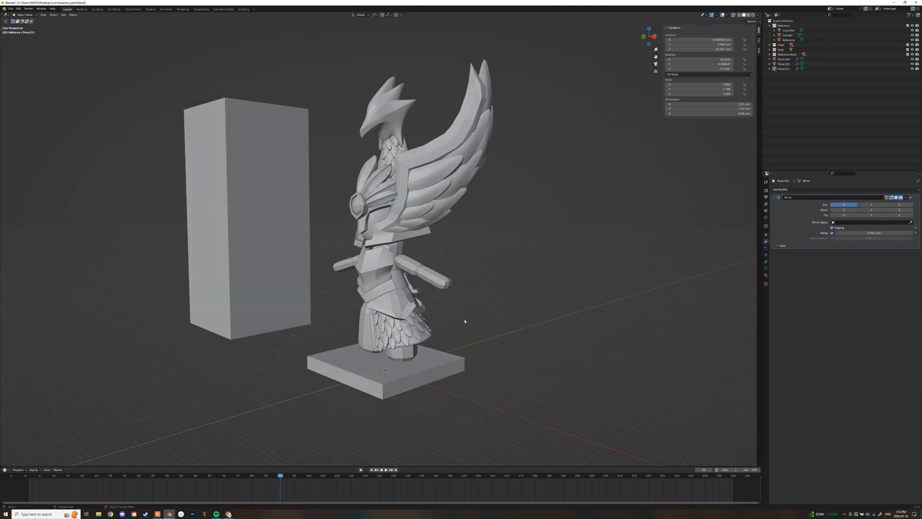
{"action": "mouse_move", "coordinate": [413, 312]}
{"action": "middle_mouse_down"}
{"action": "mouse_move", "coordinate": [451, 292]}
{"action": "mouse_move", "coordinate": [408, 307]}
{"action": "middle_mouse_up"}
{"action": "scroll", "coordinate": [451, 293], "scroll_direction": "up", "scroll_amount": 3}
{"action": "middle_click_drag", "start_coordinate": [224, 288], "coordinate": [235, 308]}
{"action": "middle_click_drag", "start_coordinate": [317, 206], "coordinate": [358, 218]}
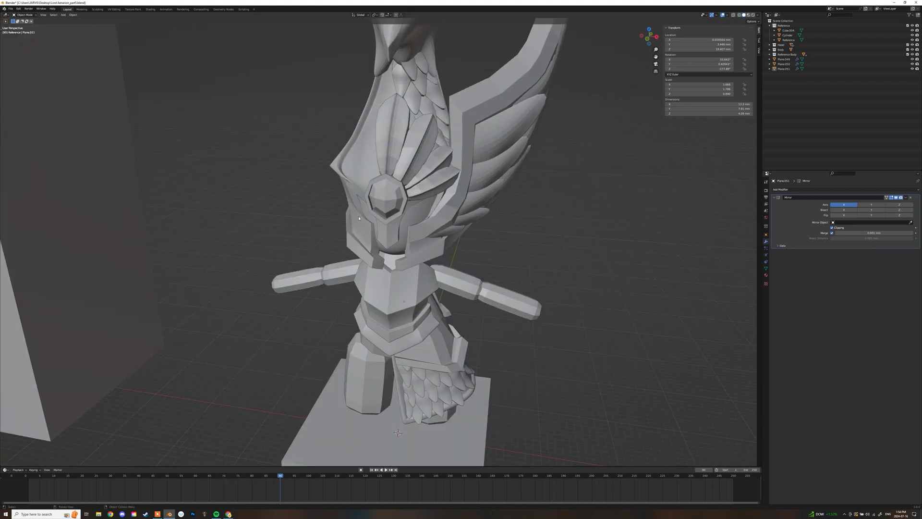
{"action": "key", "text": "KP_1"}
{"action": "key", "text": "shift+a"}
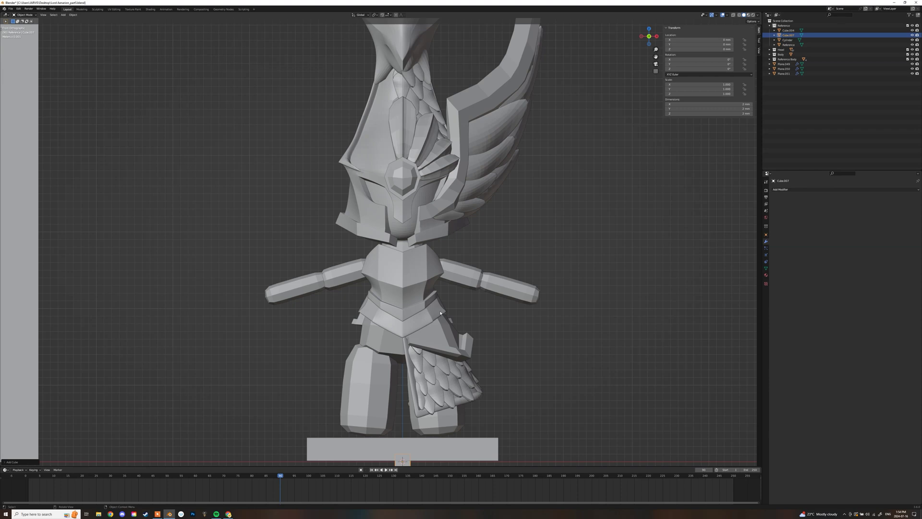
{"action": "middle_click_drag", "start_coordinate": [409, 188], "coordinate": [326, 197]}
{"action": "key", "text": "g"}
{"action": "key", "text": "y"}
{"action": "key", "text": "Tab"}
{"action": "key", "text": "KP_1"}
{"action": "key", "text": "shift+z"}
{"action": "scroll", "coordinate": [408, 278], "scroll_direction": "up", "scroll_amount": 4}
Add a Mirror modifier on the X axis with Clipping enabled to the chest cube
{"action": "key", "text": "Tab"}
{"action": "left_click", "coordinate": [824, 189]}
{"action": "left_click", "coordinate": [826, 247]}
{"action": "left_click", "coordinate": [832, 227]}
{"action": "key", "text": "Tab"}
{"action": "key", "text": "shift+z"}
Scale the mirrored cube down into a small block on the chest plate's centre line
{"action": "middle_click_drag", "start_coordinate": [452, 298], "coordinate": [260, 306]}
{"action": "key", "text": "Tab"}
{"action": "key", "text": "s"}
{"action": "left_click", "coordinate": [449, 311]}
{"action": "key", "text": "Tab"}
{"action": "key", "text": "KP_1"}
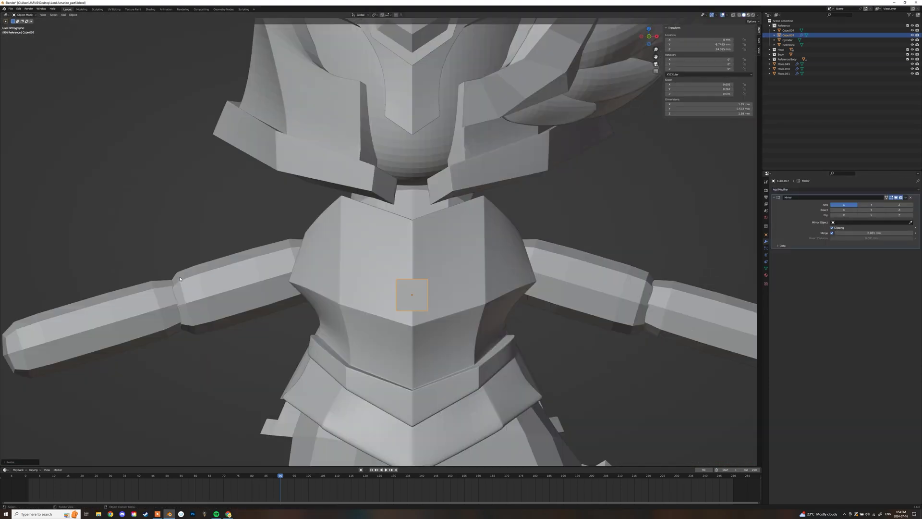
{"action": "key", "text": "Tab"}
{"action": "middle_click_drag", "start_coordinate": [416, 264], "coordinate": [293, 282]}
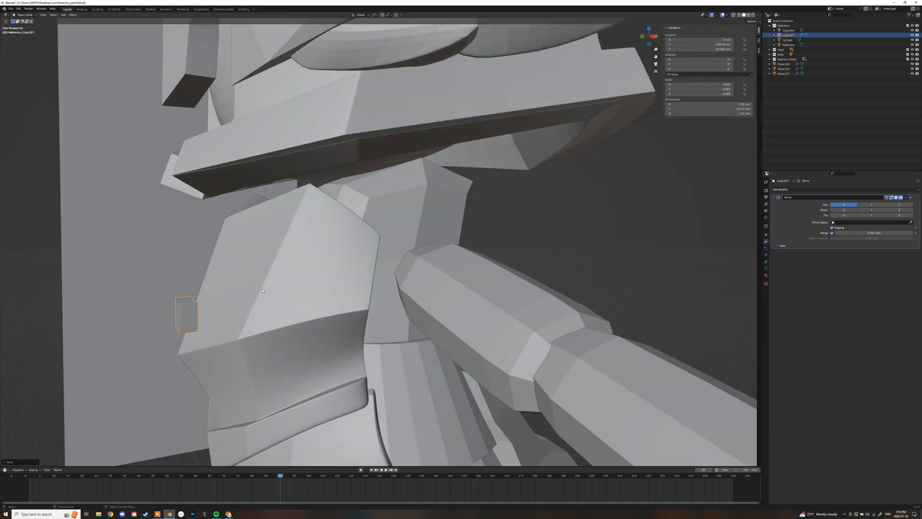
Tilt the small block to follow the chest plate's slope and scale it down further
{"action": "key", "text": "grave"}
{"action": "key", "text": "r"}
{"action": "left_click", "coordinate": [224, 270]}
{"action": "middle_click_drag", "start_coordinate": [224, 269], "coordinate": [317, 302]}
{"action": "key", "text": "s"}
{"action": "left_click", "coordinate": [310, 309]}
{"action": "key", "text": "grave"}
{"action": "left_click", "coordinate": [283, 292]}
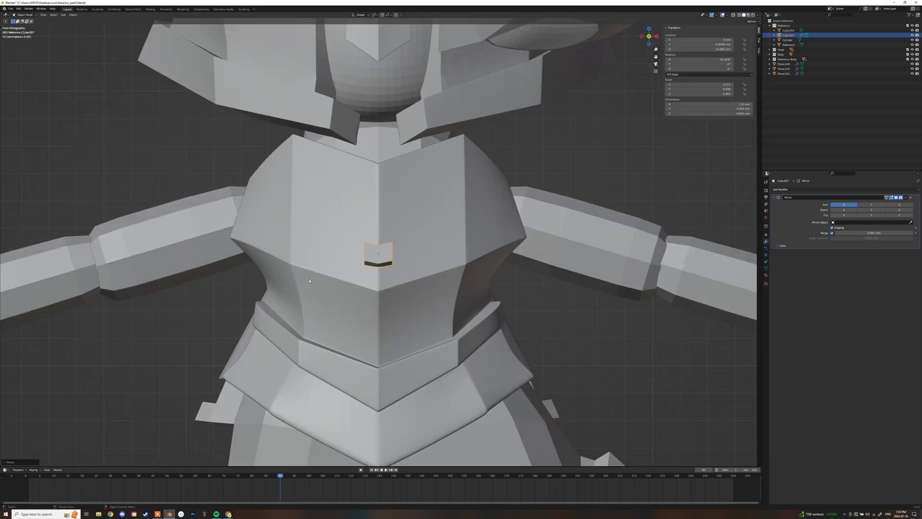
Shift the block's outer side along the Y axis so it follows the chest plate's angled surface
{"action": "key", "text": "Tab"}
{"action": "left_click", "coordinate": [424, 235]}
{"action": "middle_click_drag", "start_coordinate": [424, 235], "coordinate": [423, 158]}
{"action": "key", "text": "g"}
{"action": "key", "text": "y"}
{"action": "left_click", "coordinate": [422, 202]}
{"action": "middle_click_drag", "start_coordinate": [422, 201], "coordinate": [265, 279]}
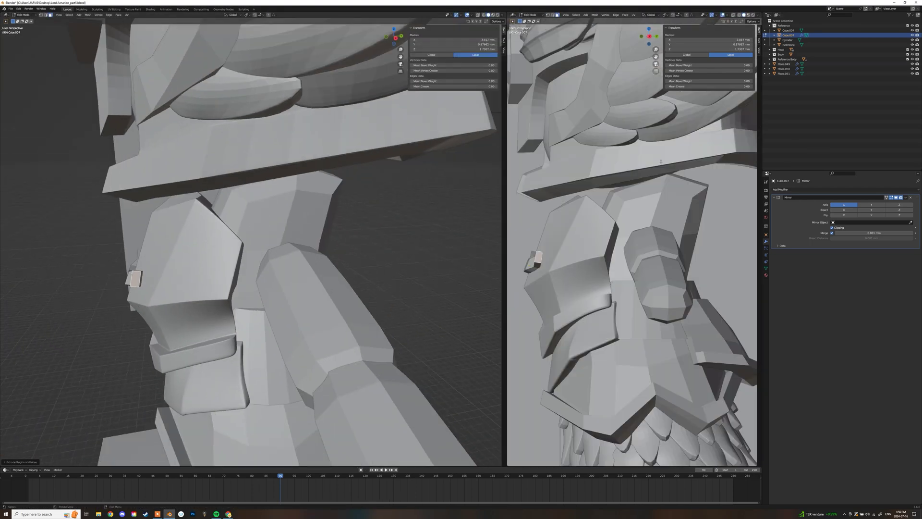
Extrude the block's outer face outward and upward in segments to form a U-shaped chest emblem
{"action": "key", "text": "e"}
{"action": "left_click", "coordinate": [669, 263]}
{"action": "middle_click_drag", "start_coordinate": [231, 262], "coordinate": [321, 245]}
{"action": "key", "text": "g"}
{"action": "left_click", "coordinate": [319, 239]}
{"action": "key", "text": "e"}
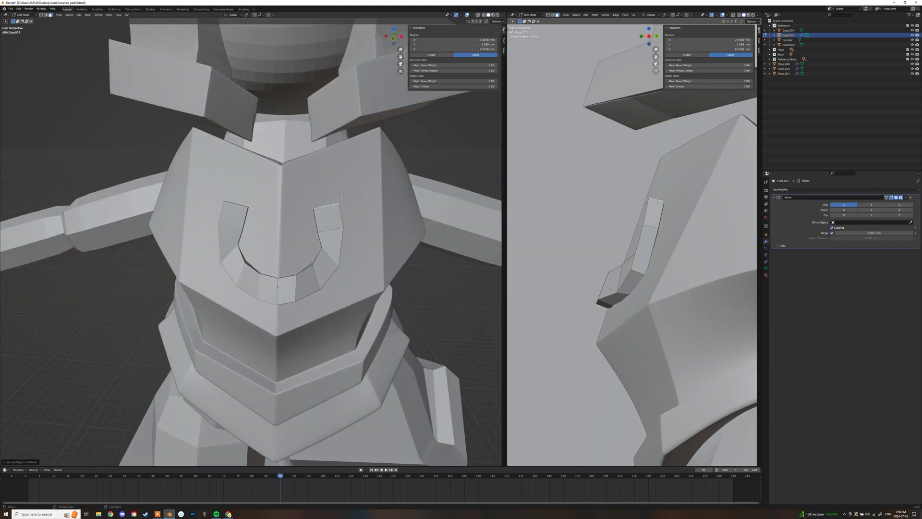
{"action": "left_click", "coordinate": [302, 179]}
Reposition the emblem's upper ends in the front view so they curve inward against the chest plate
{"action": "middle_click_drag", "start_coordinate": [301, 179], "coordinate": [289, 276]}
{"action": "key", "text": "g"}
{"action": "left_click", "coordinate": [382, 276]}
{"action": "key", "text": "KP_1"}
{"action": "key", "text": "KP_1"}
Try to extrude and rotate side branches outward from the lower part of the chest emblem
{"action": "key", "text": "e"}
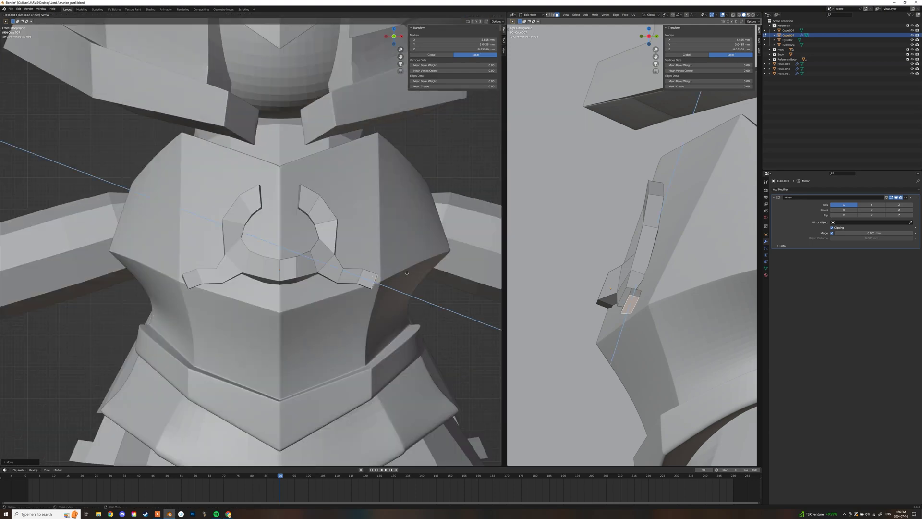
{"action": "key", "text": "g"}
{"action": "middle_click_drag", "start_coordinate": [378, 250], "coordinate": [339, 235]}
{"action": "left_click", "coordinate": [302, 250]}
{"action": "key", "text": "r"}
{"action": "left_click", "coordinate": [288, 297]}
{"action": "scroll", "coordinate": [339, 235], "scroll_direction": "down", "scroll_amount": 3}
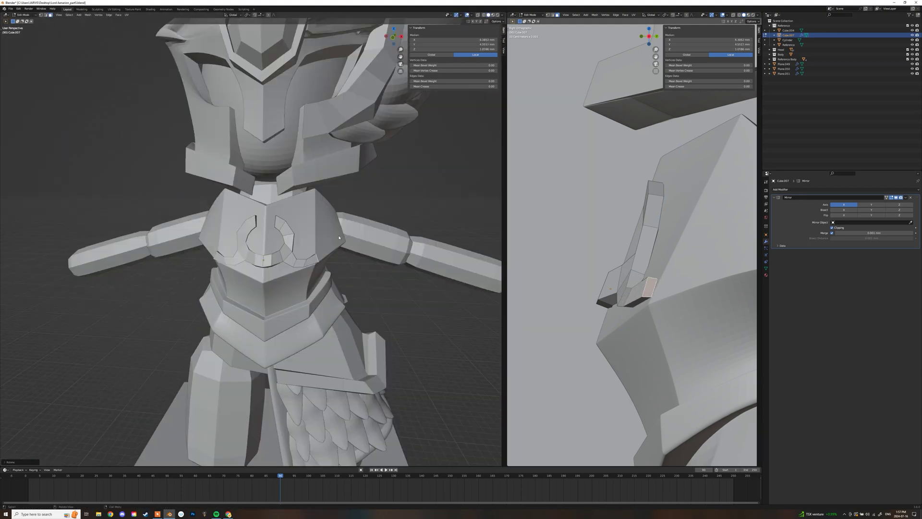
Try to lengthen the emblem's side branches with another extruded segment angled upward across the chest
{"action": "left_click", "coordinate": [277, 225]}
{"action": "middle_click_drag", "start_coordinate": [433, 202], "coordinate": [360, 192]}
{"action": "key", "text": "Tab"}
{"action": "scroll", "coordinate": [365, 221], "scroll_direction": "up", "scroll_amount": 4}
{"action": "key", "text": "KP_1"}
{"action": "key", "text": "r"}
{"action": "key", "text": "e"}
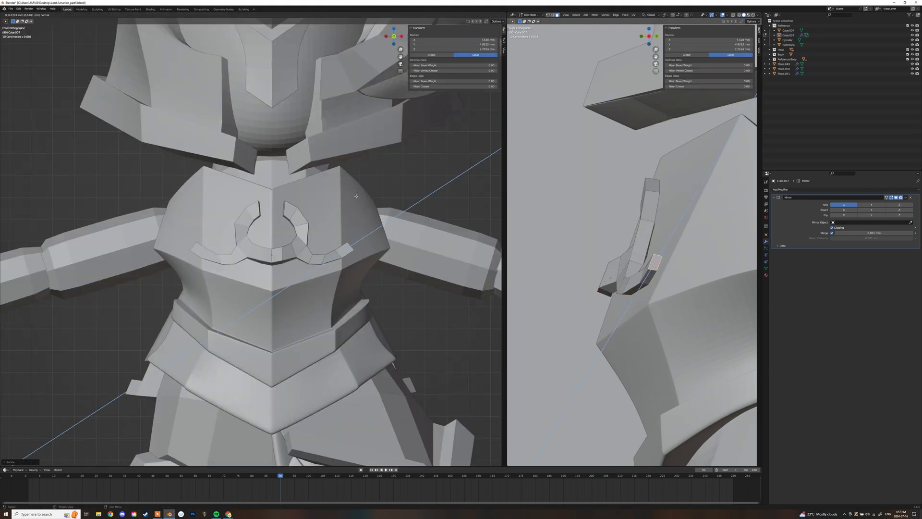
{"action": "left_click", "coordinate": [328, 236]}
Try to rotate and move the side branch ends against the chest plate and extrude another segment
{"action": "middle_click_drag", "start_coordinate": [328, 231], "coordinate": [251, 242]}
{"action": "key", "text": "r"}
{"action": "middle_click_drag", "start_coordinate": [253, 199], "coordinate": [345, 225]}
{"action": "key", "text": "g"}
{"action": "left_click", "coordinate": [353, 235]}
{"action": "key", "text": "e"}
{"action": "left_click", "coordinate": [355, 223]}
{"action": "key", "text": "Tab"}
{"action": "scroll", "coordinate": [345, 225], "scroll_direction": "down", "scroll_amount": 6}
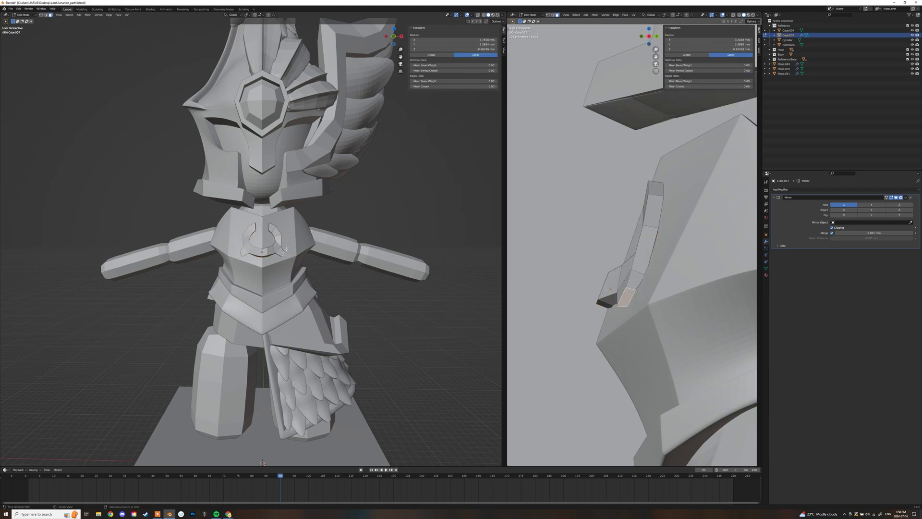
Undo the side branch extrusions on the chest emblem
{"action": "key", "text": "ctrl+z"}
{"action": "key", "text": "ctrl+z"}
{"action": "key", "text": "ctrl+z"}
Extrude the emblem's upper ends outward and downward in several segments to form hooked, tapering tips
{"action": "scroll", "coordinate": [286, 249], "scroll_direction": "up", "scroll_amount": 4}
{"action": "middle_click_drag", "start_coordinate": [298, 235], "coordinate": [255, 228]}
{"action": "key", "text": "KP_1"}
{"action": "key", "text": "e"}
{"action": "left_click", "coordinate": [328, 187]}
{"action": "left_click", "coordinate": [317, 193]}
{"action": "middle_click_drag", "start_coordinate": [318, 193], "coordinate": [293, 199]}
{"action": "key", "text": "KP_1"}
{"action": "key", "text": "e"}
{"action": "left_click", "coordinate": [321, 186]}
{"action": "left_click", "coordinate": [323, 196]}
{"action": "key", "text": "e"}
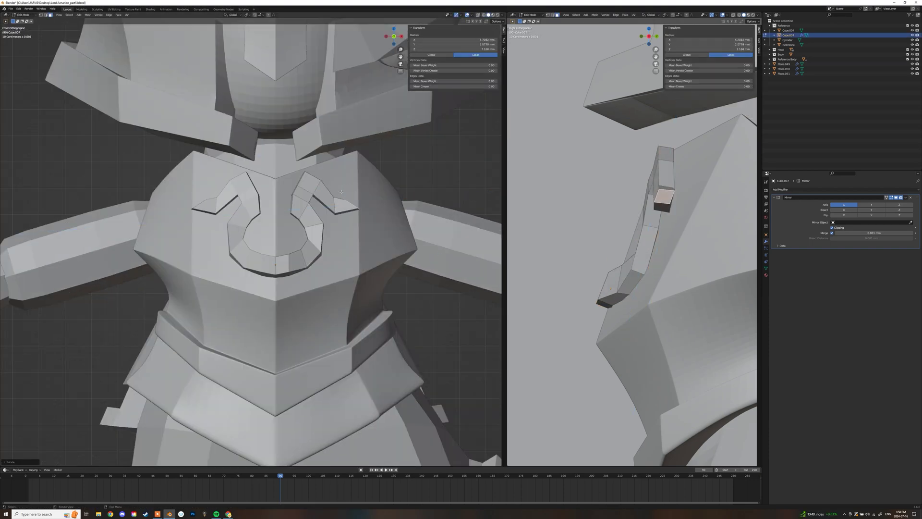
Extrude the emblem's bottom centre downward into a pointed tip over the chest plate's ridge
{"action": "left_click", "coordinate": [281, 275]}
{"action": "middle_click_drag", "start_coordinate": [280, 276], "coordinate": [255, 194]}
{"action": "key", "text": "Tab"}
{"action": "scroll", "coordinate": [269, 249], "scroll_direction": "down", "scroll_amount": 5}
{"action": "scroll", "coordinate": [267, 246], "scroll_direction": "up", "scroll_amount": 6}
{"action": "key", "text": "Tab"}
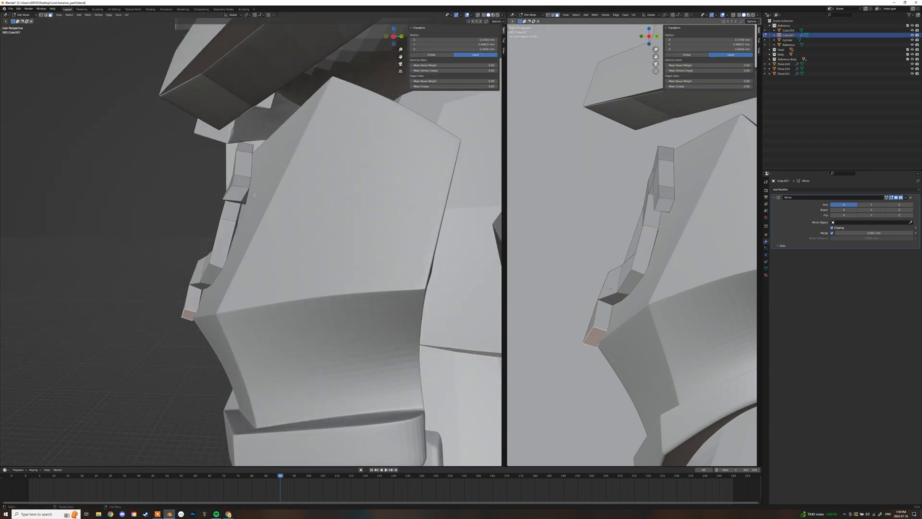
Adjust the vertices at the emblem's outer tip so it sits against the chest plate
{"action": "left_click", "coordinate": [332, 215]}
{"action": "key", "text": "shift+z"}
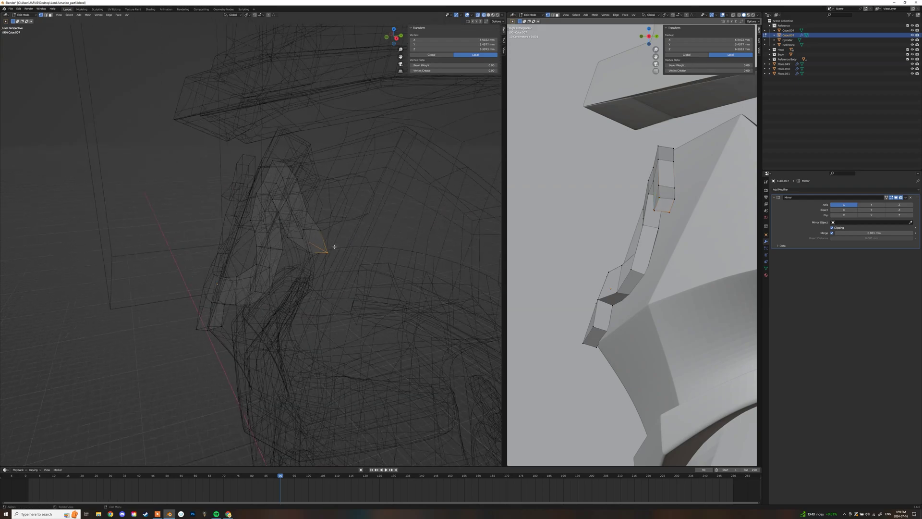
{"action": "key", "text": "shift+z"}
{"action": "middle_click_drag", "start_coordinate": [334, 247], "coordinate": [314, 245]}
{"action": "key", "text": "g"}
{"action": "key", "text": "g"}
Select the emblem's remaining hook vertices through the mesh and move them closer to the chest plate's surface
{"action": "key", "text": "shift+z"}
{"action": "left_click_drag", "start_coordinate": [299, 226], "coordinate": [365, 287]}
{"action": "key", "text": "shift+z"}
{"action": "key", "text": "g"}
{"action": "middle_click_drag", "start_coordinate": [311, 269], "coordinate": [375, 266]}
{"action": "key", "text": "shift+z"}
{"action": "left_click_drag", "start_coordinate": [337, 159], "coordinate": [275, 209]}
{"action": "middle_click_drag", "start_coordinate": [292, 183], "coordinate": [361, 188]}
{"action": "key", "text": "shift+z"}
{"action": "key", "text": "Tab"}
Check the emblem on the chest from several angles and smooth it with a Subdivision modifier
{"action": "scroll", "coordinate": [334, 224], "scroll_direction": "down", "scroll_amount": 8}
{"action": "left_click", "coordinate": [333, 225]}
{"action": "middle_click_drag", "start_coordinate": [333, 224], "coordinate": [288, 235]}
{"action": "scroll", "coordinate": [307, 230], "scroll_direction": "up", "scroll_amount": 8}
{"action": "left_click", "coordinate": [347, 223]}
{"action": "scroll", "coordinate": [358, 219], "scroll_direction": "down", "scroll_amount": 4}
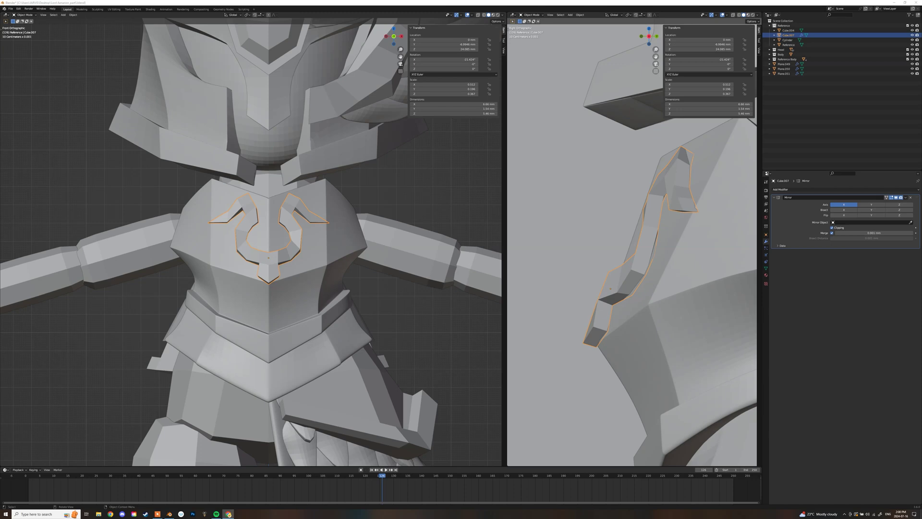
{"action": "key", "text": "Tab"}
{"action": "middle_click_drag", "start_coordinate": [336, 220], "coordinate": [338, 189]}
{"action": "scroll", "coordinate": [360, 231], "scroll_direction": "down", "scroll_amount": 8}
{"action": "scroll", "coordinate": [360, 231], "scroll_direction": "up", "scroll_amount": 10}
{"action": "left_click", "coordinate": [837, 276]}
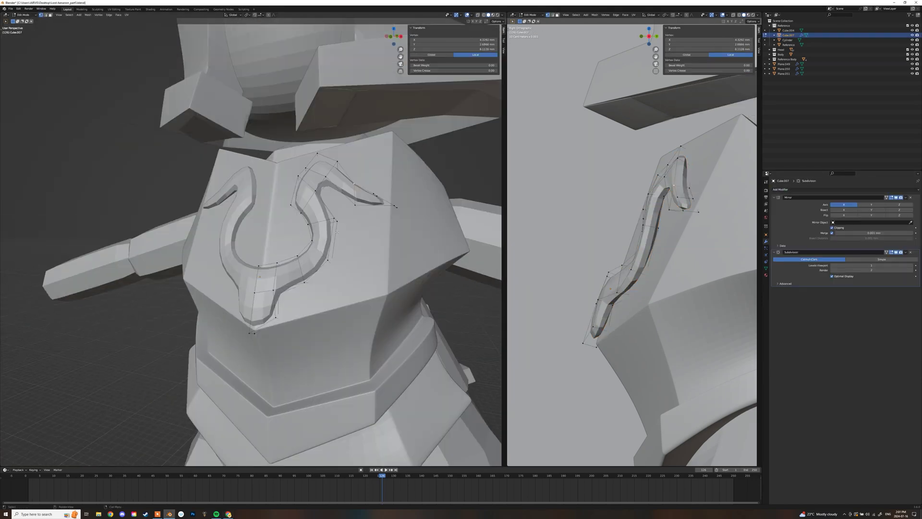
Select the emblem's outline edge loop and examine how the smoothed shape follows it
{"action": "key", "text": "Tab"}
{"action": "key", "text": "shift+z"}
{"action": "middle_click_drag", "start_coordinate": [288, 216], "coordinate": [254, 272]}
{"action": "left_click", "coordinate": [374, 219], "text": "alt+shift"}
{"action": "key", "text": "shift+z"}
{"action": "scroll", "coordinate": [351, 235], "scroll_direction": "down", "scroll_amount": 5}
{"action": "scroll", "coordinate": [254, 273], "scroll_direction": "up", "scroll_amount": 5}
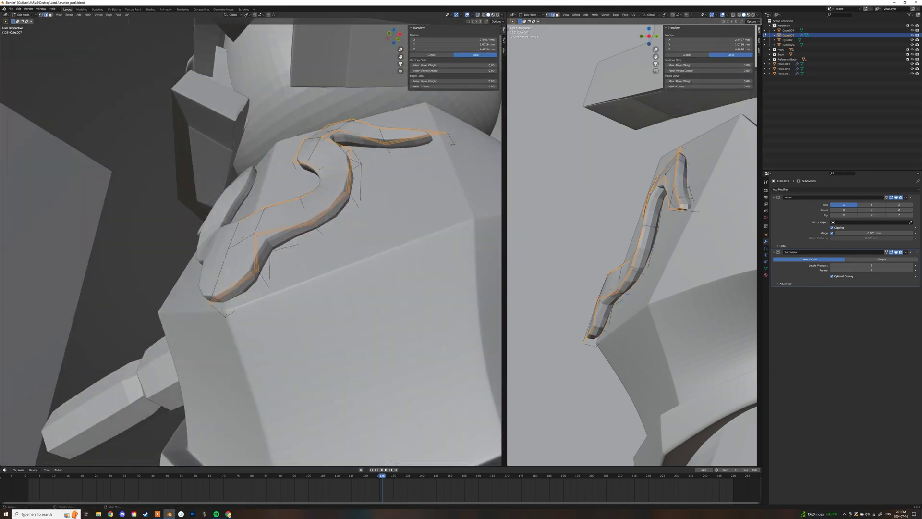
{"action": "key", "text": "Tab"}
{"action": "scroll", "coordinate": [230, 292], "scroll_direction": "down", "scroll_amount": 8}
Hide the curved chest emblem to clear the front of the chest plate
{"action": "middle_click_drag", "start_coordinate": [336, 297], "coordinate": [360, 295]}
{"action": "left_click", "coordinate": [259, 241]}
{"action": "key", "text": "h"}
{"action": "middle_click_drag", "start_coordinate": [331, 223], "coordinate": [288, 222]}
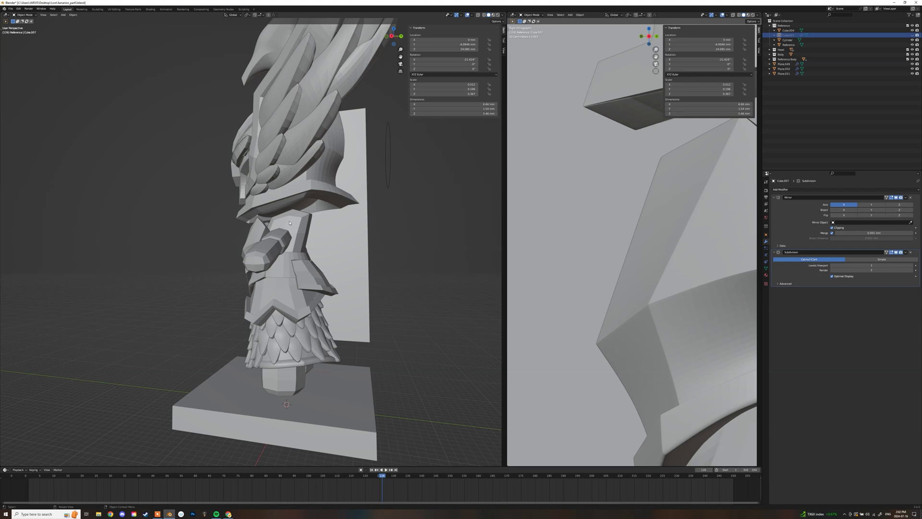
Duplicate the helmet's forehead gem, place the copy over the chest and scale it down
{"action": "key", "text": "KP_1"}
{"action": "left_click", "coordinate": [262, 148]}
{"action": "key", "text": "shift+d"}
{"action": "left_click", "coordinate": [261, 236]}
{"action": "key", "text": "s"}
{"action": "left_click", "coordinate": [257, 231]}
Tilt the duplicated gem to match the chest plate's slope, move it close to the surface and shrink it further
{"action": "key", "text": "KP_3"}
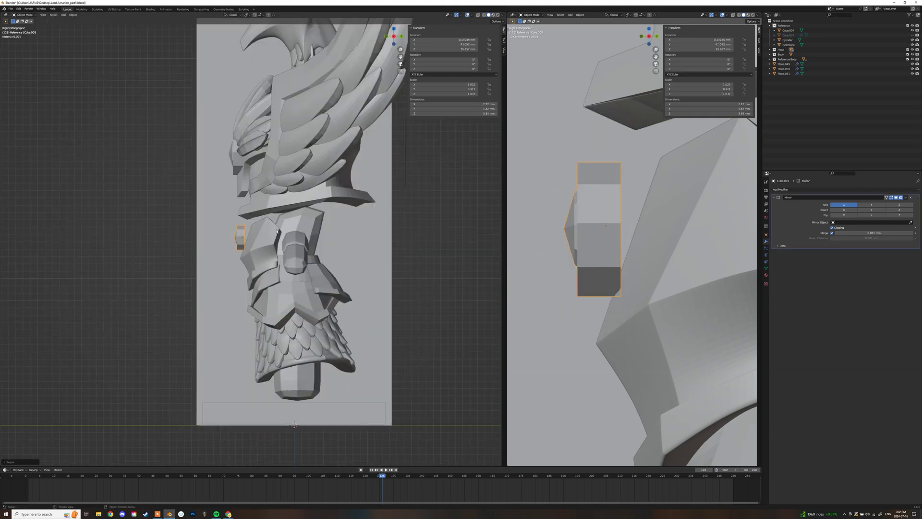
{"action": "scroll", "coordinate": [220, 217], "scroll_direction": "up", "scroll_amount": 5}
{"action": "key", "text": "r"}
{"action": "key", "text": "g"}
{"action": "left_click", "coordinate": [290, 219]}
{"action": "key", "text": "s"}
{"action": "left_click", "coordinate": [286, 220]}
Centre the gem on the chest from the front and enlarge it slightly
{"action": "key", "text": "KP_1"}
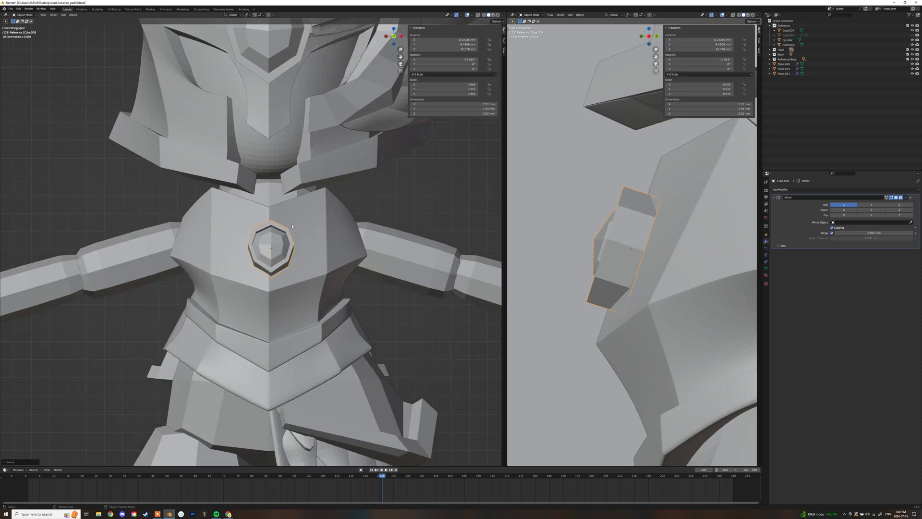
{"action": "scroll", "coordinate": [322, 228], "scroll_direction": "up", "scroll_amount": 6}
{"action": "key", "text": "g"}
{"action": "left_click", "coordinate": [315, 229]}
{"action": "key", "text": "s"}
{"action": "left_click", "coordinate": [318, 223]}
Move the gem against the chest plate in side view and fine-tune its tilt
{"action": "key", "text": "KP_3"}
{"action": "scroll", "coordinate": [298, 216], "scroll_direction": "down", "scroll_amount": 3}
{"action": "key", "text": "g"}
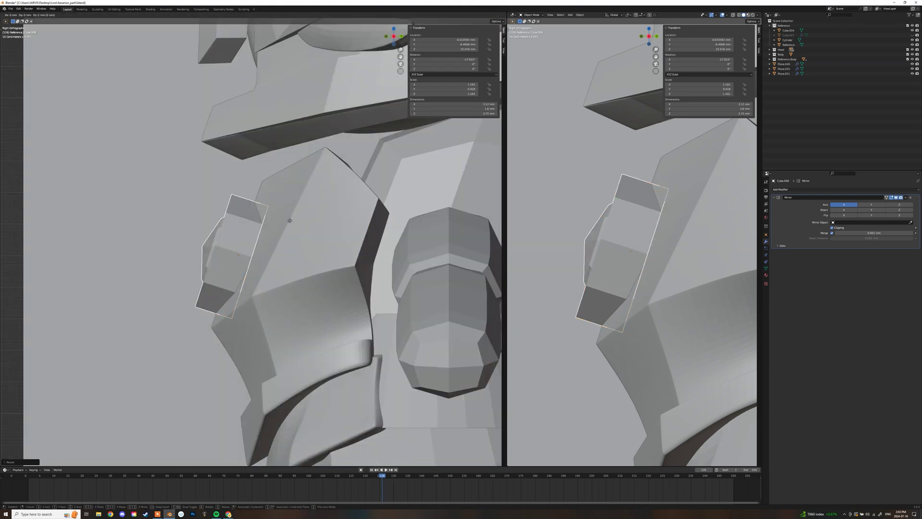
{"action": "left_click", "coordinate": [303, 209]}
{"action": "key", "text": "r"}
{"action": "left_click", "coordinate": [305, 208]}
Unhide the curved chest emblem and check how it frames the gem
{"action": "middle_click_drag", "start_coordinate": [264, 216], "coordinate": [332, 239]}
{"action": "scroll", "coordinate": [298, 231], "scroll_direction": "down", "scroll_amount": 9}
{"action": "key", "text": "alt+h"}
{"action": "scroll", "coordinate": [317, 237], "scroll_direction": "up", "scroll_amount": 7}
{"action": "left_click", "coordinate": [290, 225]}
{"action": "key", "text": "KP_1"}
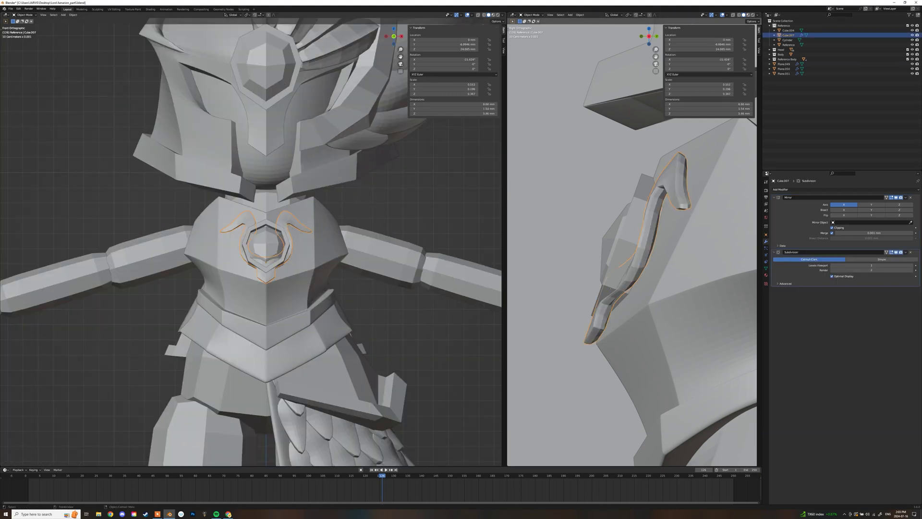
{"action": "left_click", "coordinate": [291, 204]}
{"action": "middle_click_drag", "start_coordinate": [323, 230], "coordinate": [307, 187]}
Shift the emblem along Y so it sits on the chest plate around the gem
{"action": "left_click", "coordinate": [306, 236]}
{"action": "key", "text": "g"}
{"action": "key", "text": "z"}
{"action": "key", "text": "y"}
{"action": "left_click", "coordinate": [309, 240]}
{"action": "middle_click_drag", "start_coordinate": [309, 241], "coordinate": [331, 255]}
{"action": "left_click", "coordinate": [360, 233]}
Move individual vertices on the emblem's inner curve to fit it around the gem
{"action": "scroll", "coordinate": [300, 226], "scroll_direction": "up", "scroll_amount": 4}
{"action": "left_click", "coordinate": [308, 216]}
{"action": "key", "text": "Tab"}
{"action": "left_click", "coordinate": [273, 251]}
{"action": "key", "text": "g"}
{"action": "left_click", "coordinate": [298, 247]}
{"action": "left_click", "coordinate": [283, 223]}
{"action": "key", "text": "g"}
{"action": "left_click", "coordinate": [278, 267]}
{"action": "scroll", "coordinate": [331, 240], "scroll_direction": "down", "scroll_amount": 5}
{"action": "key", "text": "Tab"}
{"action": "left_click", "coordinate": [349, 210]}
Hide the chest emblem and the chest gem, leaving the bare chest plate
{"action": "middle_click_drag", "start_coordinate": [307, 221], "coordinate": [336, 235]}
{"action": "scroll", "coordinate": [350, 209], "scroll_direction": "down", "scroll_amount": 3}
{"action": "left_click", "coordinate": [263, 249]}
{"action": "key", "text": "h"}
{"action": "scroll", "coordinate": [212, 240], "scroll_direction": "down", "scroll_amount": 5}
{"action": "scroll", "coordinate": [346, 264], "scroll_direction": "up", "scroll_amount": 3}
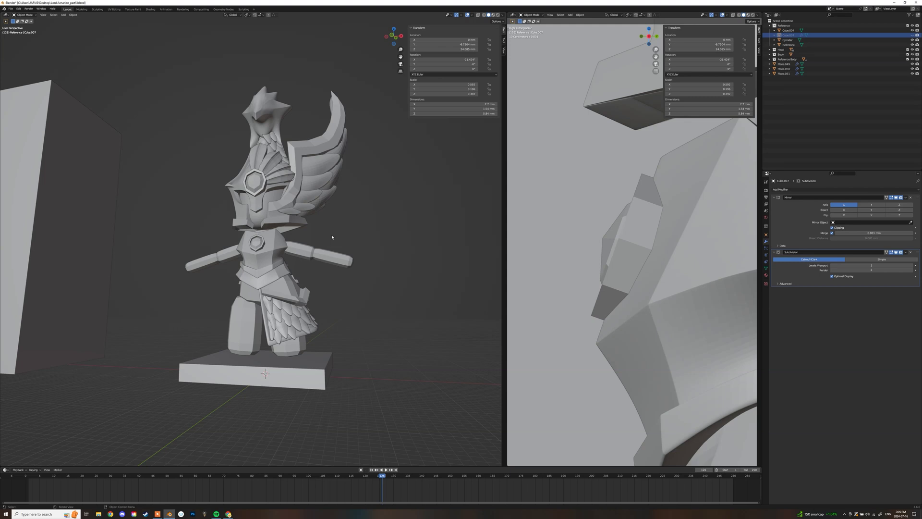
{"action": "left_click", "coordinate": [250, 236]}
{"action": "key", "text": "h"}
Duplicate the front waist plate in place and turn the copy 180° about Z onto the figure's back
{"action": "middle_click_drag", "start_coordinate": [364, 216], "coordinate": [347, 320]}
{"action": "scroll", "coordinate": [296, 278], "scroll_direction": "up", "scroll_amount": 5}
{"action": "left_click", "coordinate": [211, 312]}
{"action": "left_click", "coordinate": [293, 304]}
{"action": "key", "text": "KP_1"}
{"action": "key", "text": "shift+d"}
{"action": "right_click", "coordinate": [312, 283]}
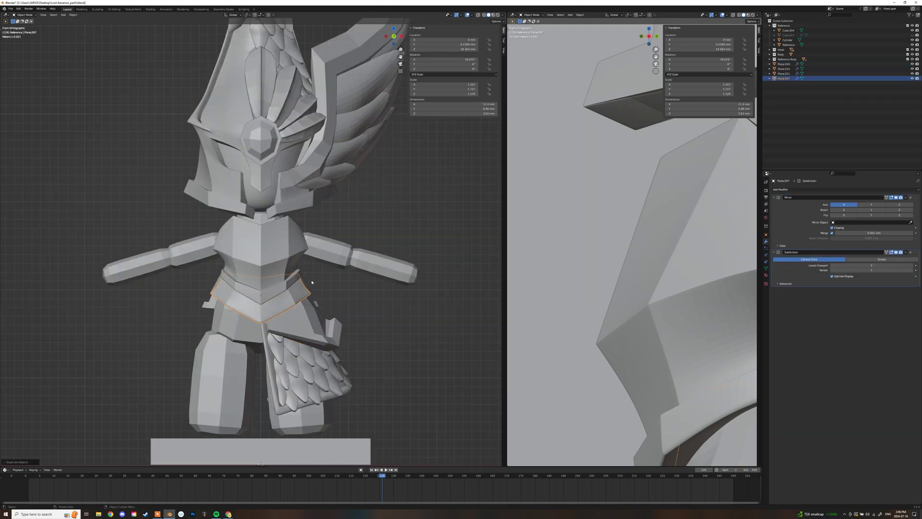
{"action": "key", "text": "KP_3"}
{"action": "key", "text": "shift+r"}
{"action": "middle_click_drag", "start_coordinate": [387, 281], "coordinate": [336, 281]}
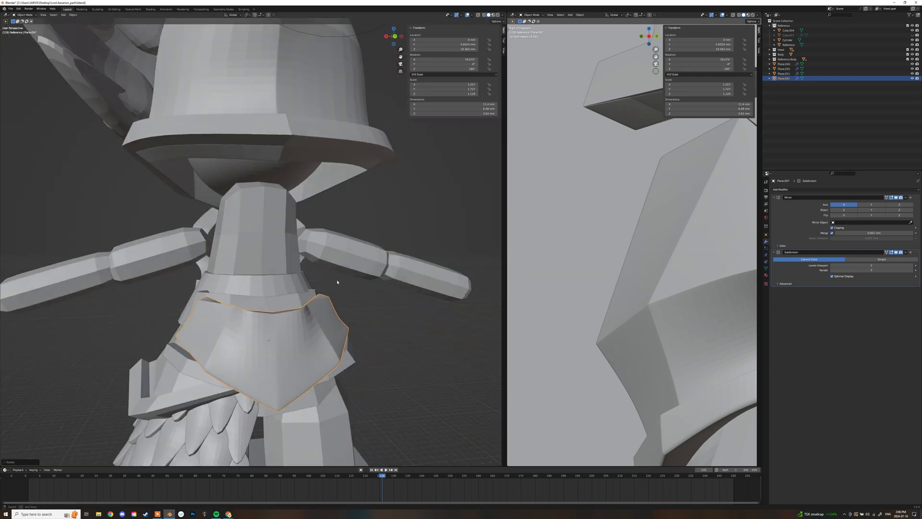
Raise the duplicated plate to the upper back below the helmet rim and tilt it to follow the shoulders
{"action": "key", "text": "KP_3"}
{"action": "scroll", "coordinate": [355, 285], "scroll_direction": "up", "scroll_amount": 1}
{"action": "key", "text": "g"}
{"action": "left_click", "coordinate": [367, 208]}
{"action": "middle_click_drag", "start_coordinate": [367, 207], "coordinate": [324, 208]}
{"action": "key", "text": "KP_3"}
{"action": "middle_click_drag", "start_coordinate": [374, 228], "coordinate": [260, 260]}
{"action": "left_click", "coordinate": [442, 236]}
{"action": "scroll", "coordinate": [443, 237], "scroll_direction": "down", "scroll_amount": 3}
{"action": "scroll", "coordinate": [350, 244], "scroll_direction": "up", "scroll_amount": 3}
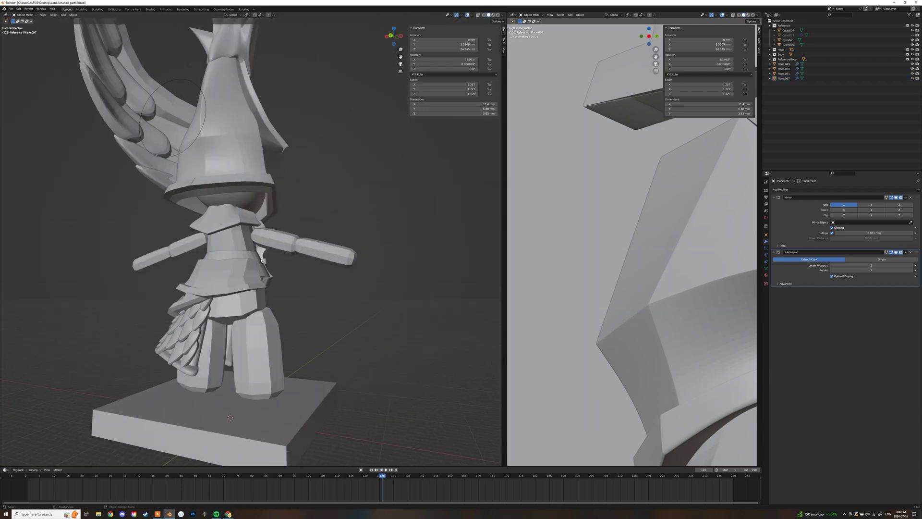
Examine the upper back plate's mesh and its fit with the body from the back and front
{"action": "middle_click_drag", "start_coordinate": [321, 192], "coordinate": [307, 156]}
{"action": "left_click", "coordinate": [267, 256]}
{"action": "key", "text": "Tab"}
{"action": "scroll", "coordinate": [267, 269], "scroll_direction": "up", "scroll_amount": 4}
{"action": "key", "text": "Tab"}
{"action": "scroll", "coordinate": [288, 288], "scroll_direction": "down", "scroll_amount": 4}
{"action": "middle_click_drag", "start_coordinate": [289, 288], "coordinate": [329, 317]}
{"action": "left_click", "coordinate": [332, 299]}
{"action": "scroll", "coordinate": [380, 309], "scroll_direction": "down", "scroll_amount": 6}
{"action": "scroll", "coordinate": [317, 322], "scroll_direction": "up", "scroll_amount": 4}
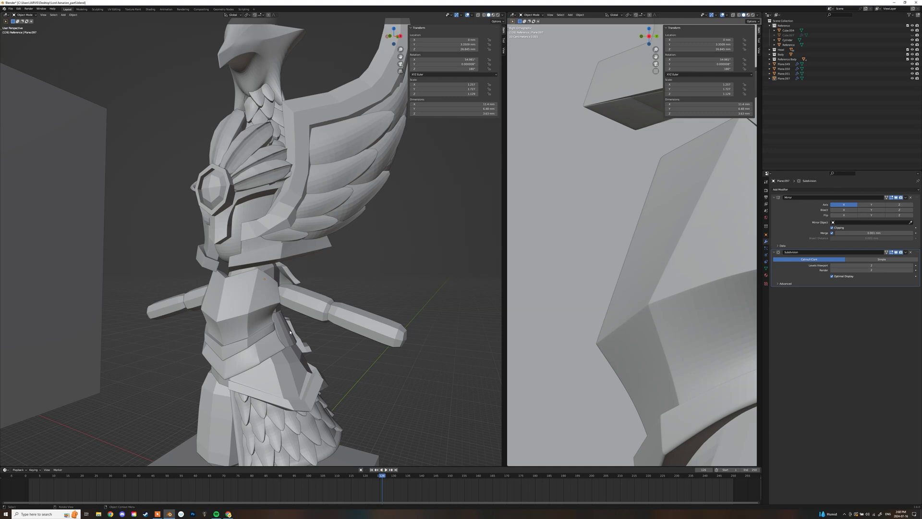
Add a cube and position it in front of the chest plate
{"action": "key", "text": "KP_3"}
{"action": "key", "text": "shift+a"}
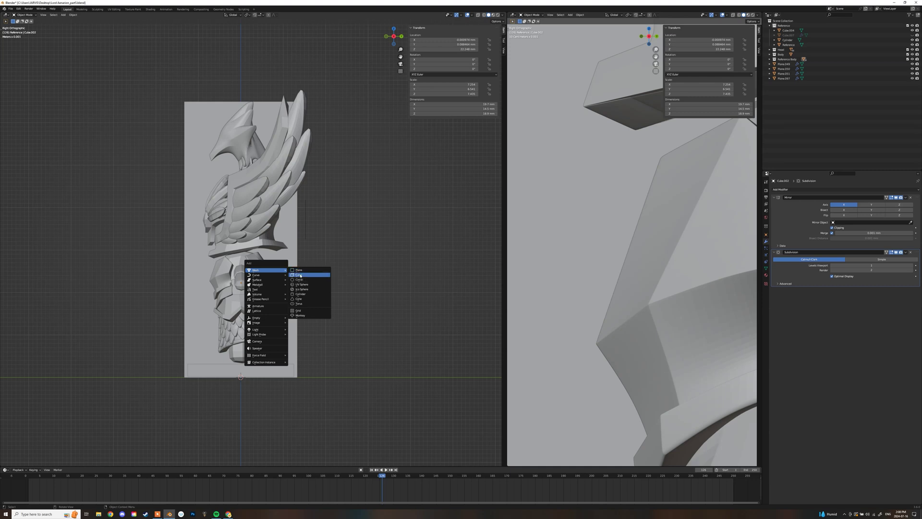
{"action": "left_click", "coordinate": [297, 274]}
{"action": "left_click", "coordinate": [211, 281]}
Remove the cube's half across the centre line and add a Mirror modifier with Clipping enabled
{"action": "key", "text": "Tab"}
{"action": "key", "text": "KP_1"}
{"action": "key", "text": "shift+z"}
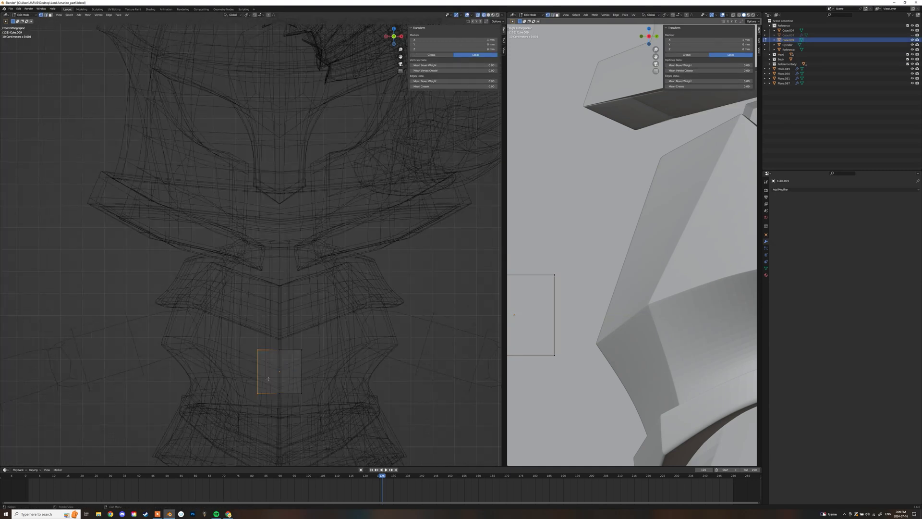
{"action": "key", "text": "Tab"}
{"action": "left_click", "coordinate": [826, 189]}
{"action": "left_click", "coordinate": [826, 245]}
{"action": "left_click", "coordinate": [831, 227]}
{"action": "key", "text": "shift+z"}
Thin the mirrored block along Y and place it in front of the chest
{"action": "middle_click_drag", "start_coordinate": [360, 371], "coordinate": [268, 351]}
{"action": "scroll", "coordinate": [288, 336], "scroll_direction": "down", "scroll_amount": 5}
{"action": "key", "text": "g"}
{"action": "key", "text": "y"}
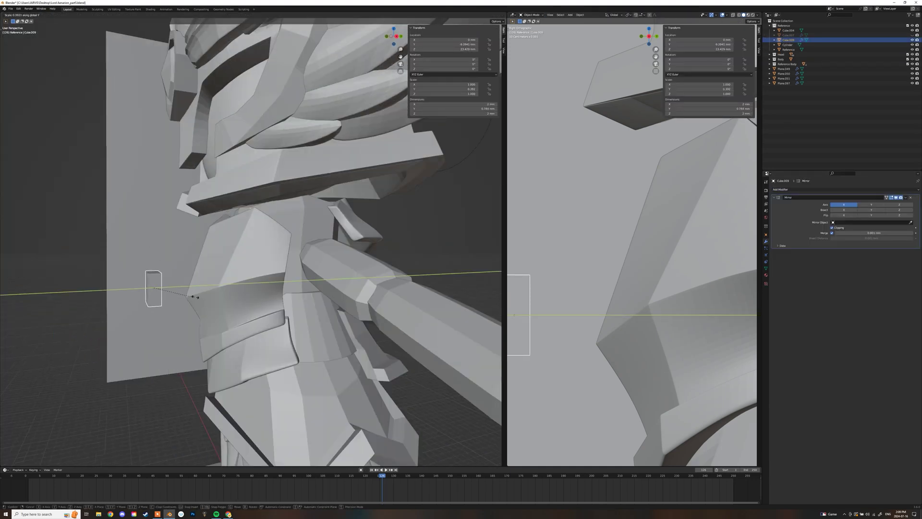
{"action": "left_click", "coordinate": [308, 317]}
Add a loop cut to the mirrored block and widen the block along X across the chest
{"action": "key", "text": "KP_1"}
{"action": "key", "text": "Tab"}
{"action": "left_click", "coordinate": [324, 292]}
{"action": "key", "text": "ctrl+r"}
{"action": "left_click", "coordinate": [324, 292]}
{"action": "key", "text": "shift+z"}
{"action": "left_click_drag", "start_coordinate": [283, 265], "coordinate": [339, 284]}
{"action": "key", "text": "Tab"}
{"action": "key", "text": "s"}
{"action": "key", "text": "x"}
{"action": "left_click", "coordinate": [389, 300]}
Move the block's vertices in front view to give it an angular chest-armour outline
{"action": "key", "text": "Tab"}
{"action": "key", "text": "g"}
{"action": "middle_click_drag", "start_coordinate": [409, 269], "coordinate": [380, 287]}
{"action": "key", "text": "KP_1"}
{"action": "left_click_drag", "start_coordinate": [277, 269], "coordinate": [304, 252]}
{"action": "key", "text": "g"}
{"action": "key", "text": "z"}
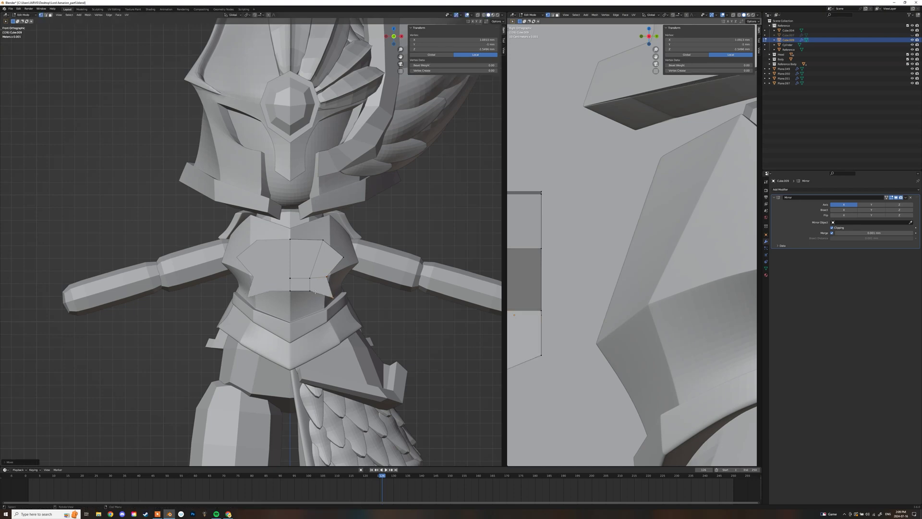
{"action": "key", "text": "shift+z"}
{"action": "key", "text": "Tab"}
Lower the block's bottom centre vertices along Z to extend the panel's lower edge
{"action": "key", "text": "Tab"}
{"action": "left_click_drag", "start_coordinate": [281, 284], "coordinate": [317, 297]}
{"action": "key", "text": "g"}
{"action": "key", "text": "z"}
{"action": "left_click", "coordinate": [323, 303]}
{"action": "key", "text": "Tab"}
{"action": "key", "text": "shift+z"}
{"action": "middle_click_drag", "start_coordinate": [323, 303], "coordinate": [275, 298]}
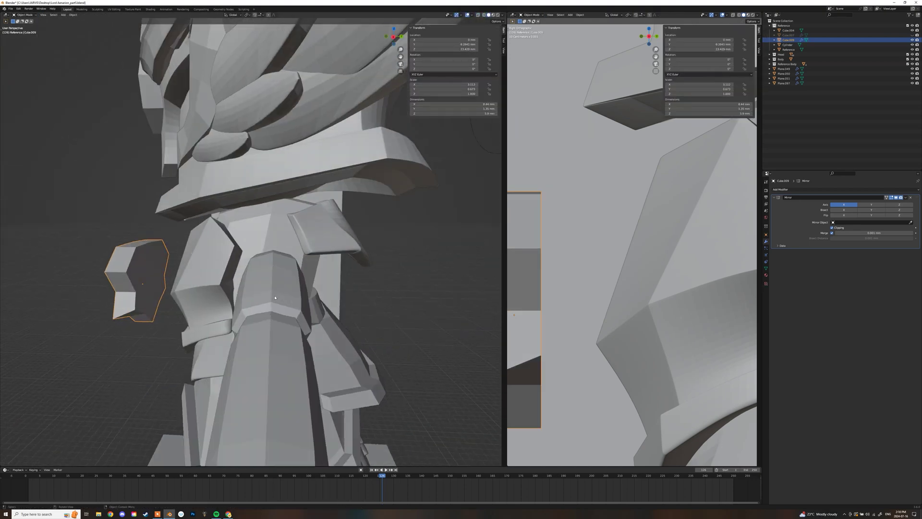
Move the panel's outer vertices backward along Y from the top view so it wraps around the chest
{"action": "key", "text": "Tab"}
{"action": "key", "text": "shift+z"}
{"action": "key", "text": "KP_7"}
{"action": "key", "text": "g"}
{"action": "key", "text": "y"}
{"action": "mouse_move", "coordinate": [338, 326]}
{"action": "left_mouse_down"}
{"action": "mouse_move", "coordinate": [319, 367]}
{"action": "mouse_move", "coordinate": [349, 361]}
{"action": "left_mouse_up"}
{"action": "key", "text": "g"}
{"action": "key", "text": "y"}
{"action": "key", "text": "g"}
{"action": "key", "text": "y"}
{"action": "key", "text": "shift+z"}
{"action": "middle_click_drag", "start_coordinate": [350, 329], "coordinate": [226, 274]}
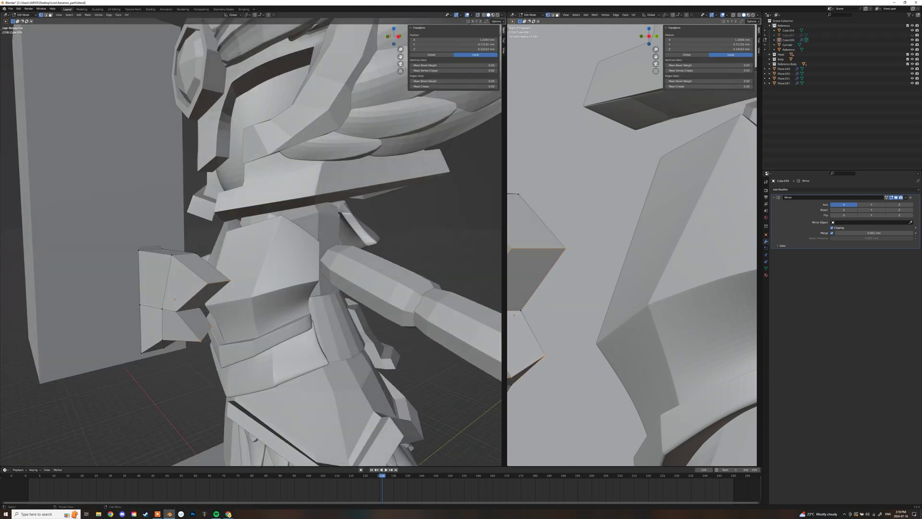
Move a side vertex of the chest panel along Y to deepen its wrap around the torso
{"action": "left_click", "coordinate": [161, 313]}
{"action": "key", "text": "g"}
{"action": "key", "text": "y"}
{"action": "left_click", "coordinate": [168, 315]}
{"action": "middle_click_drag", "start_coordinate": [168, 315], "coordinate": [294, 260]}
Add a loop cut across the chest panel and move its outer vertices inward in front view
{"action": "key", "text": "ctrl+r"}
{"action": "double_click", "coordinate": [302, 269]}
{"action": "key", "text": "KP_1"}
{"action": "key", "text": "shift+z"}
{"action": "left_click_drag", "start_coordinate": [298, 249], "coordinate": [282, 271]}
{"action": "key", "text": "g"}
{"action": "left_click", "coordinate": [282, 276]}
Adjust the chest panel's outer and lower vertices along Z in front view to refine its angular outline
{"action": "left_click_drag", "start_coordinate": [325, 243], "coordinate": [356, 277]}
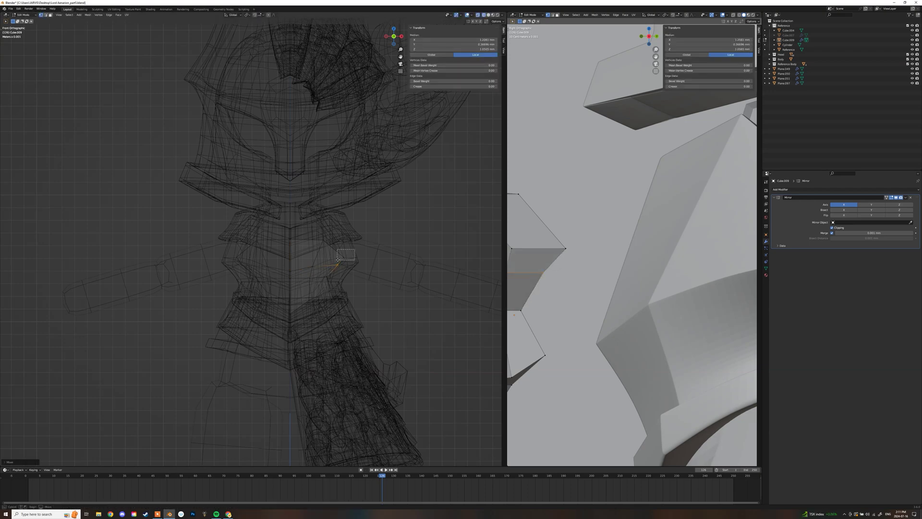
{"action": "key", "text": "g"}
{"action": "key", "text": "z"}
{"action": "key", "text": "shift+z"}
{"action": "key", "text": "KP_1"}
{"action": "key", "text": "shift+z"}
{"action": "key", "text": "g"}
{"action": "key", "text": "z"}
{"action": "key", "text": "g"}
{"action": "key", "text": "z"}
{"action": "key", "text": "shift+z"}
{"action": "scroll", "coordinate": [333, 283], "scroll_direction": "down", "scroll_amount": 2}
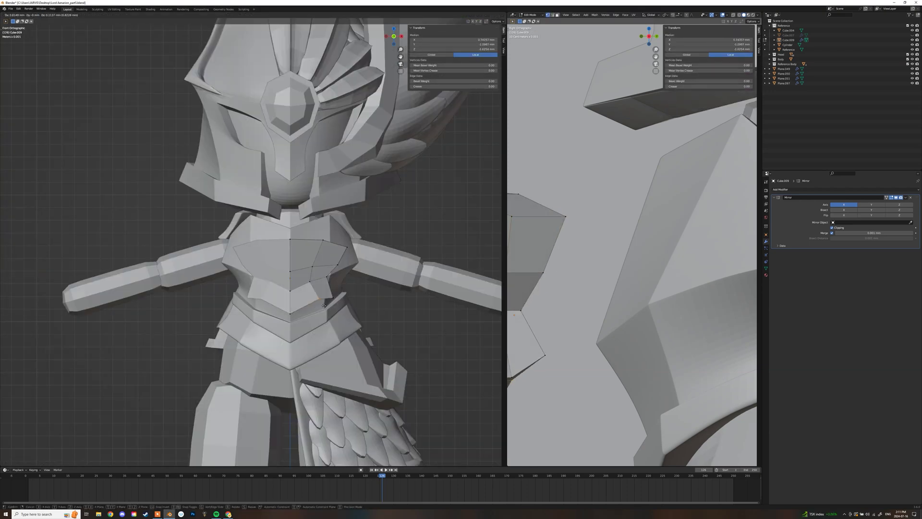
{"action": "key", "text": "Tab"}
{"action": "key", "text": "Tab"}
Rotate the panel 180° in top view and move it along Y to the back of the torso
{"action": "middle_click_drag", "start_coordinate": [350, 250], "coordinate": [250, 260]}
{"action": "left_click", "coordinate": [161, 291]}
{"action": "scroll", "coordinate": [249, 260], "scroll_direction": "down", "scroll_amount": 4}
{"action": "key", "text": "Tab"}
{"action": "key", "text": "KP_7"}
{"action": "key", "text": "r"}
{"action": "key", "text": "1"}
{"action": "key", "text": "8"}
{"action": "key", "text": "0"}
{"action": "key", "text": "Return"}
{"action": "key", "text": "g"}
{"action": "key", "text": "y"}
{"action": "left_click", "coordinate": [394, 307]}
Move the rotated panel along Z and adjust its placement against the upper back
{"action": "key", "text": "g"}
{"action": "key", "text": "z"}
{"action": "middle_click_drag", "start_coordinate": [394, 307], "coordinate": [230, 235]}
{"action": "key", "text": "g"}
{"action": "left_click", "coordinate": [308, 228]}
Move a vertex of the back panel along Y to follow the torso's side profile
{"action": "key", "text": "KP_3"}
{"action": "middle_click_drag", "start_coordinate": [375, 240], "coordinate": [313, 282]}
{"action": "left_click", "coordinate": [317, 245]}
{"action": "key", "text": "g"}
{"action": "key", "text": "y"}
{"action": "left_click", "coordinate": [269, 216]}
Move the whole back panel along Y to fit it against the torso
{"action": "key", "text": "Tab"}
{"action": "key", "text": "shift+z"}
{"action": "key", "text": "shift+z"}
{"action": "key", "text": "g"}
{"action": "key", "text": "y"}
{"action": "left_click", "coordinate": [231, 255]}
Hide the Head, Body and Reference Body collections to isolate the armour pieces
{"action": "key", "text": "KP_1"}
{"action": "key", "text": "shift+z"}
{"action": "key", "text": "shift+z"}
{"action": "key", "text": "Tab"}
{"action": "middle_click_drag", "start_coordinate": [319, 230], "coordinate": [313, 305]}
{"action": "left_click_drag", "start_coordinate": [912, 54], "coordinate": [912, 64]}
Select the lower section of the back panel in X-ray and reposition it in side view
{"action": "key", "text": "Tab"}
{"action": "key", "text": "shift+z"}
{"action": "left_click_drag", "start_coordinate": [307, 308], "coordinate": [242, 348]}
{"action": "key", "text": "KP_3"}
{"action": "key", "text": "shift+z"}
{"action": "key", "text": "shift+z"}
{"action": "key", "text": "g"}
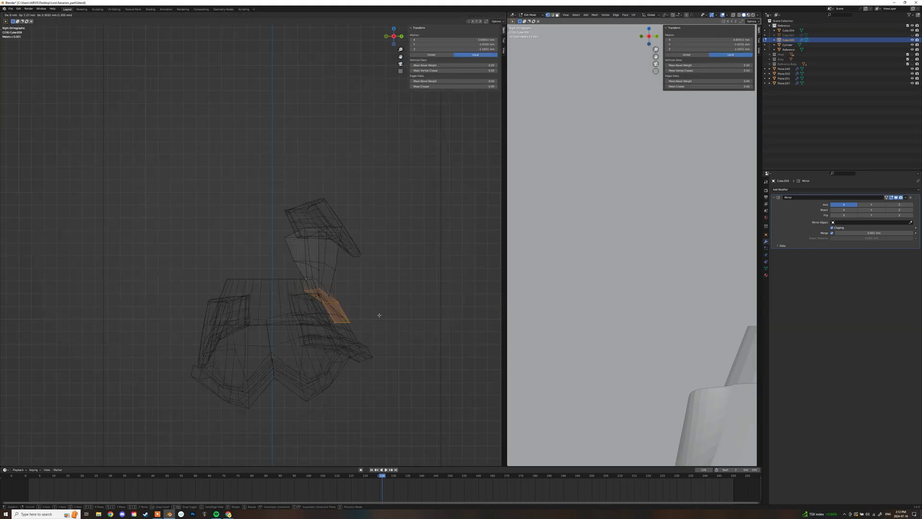
{"action": "key", "text": "Tab"}
Show the Head, Body and Reference Body collections again and open the back panel for mesh editing
{"action": "middle_click_drag", "start_coordinate": [250, 302], "coordinate": [384, 269]}
{"action": "left_click", "coordinate": [314, 305]}
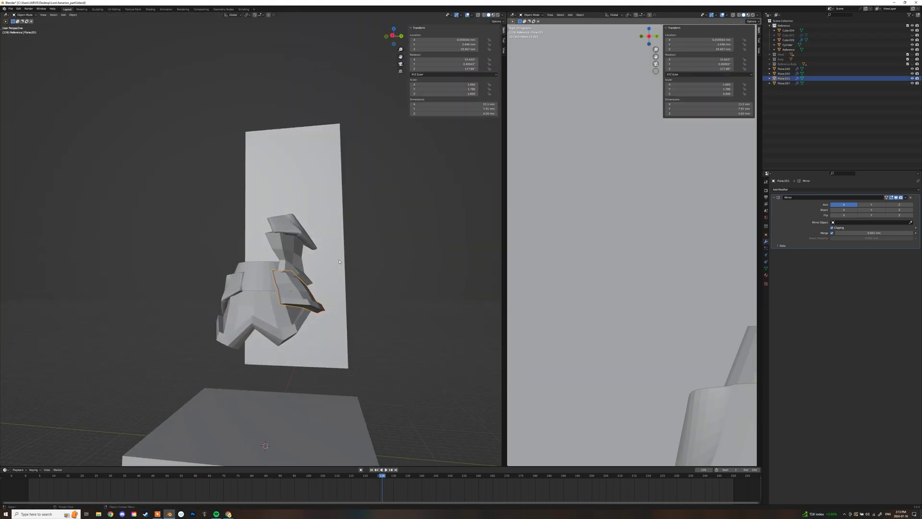
{"action": "key", "text": "Tab"}
{"action": "middle_click_drag", "start_coordinate": [314, 288], "coordinate": [365, 345]}
{"action": "left_click_drag", "start_coordinate": [912, 55], "coordinate": [912, 64]}
{"action": "middle_click_drag", "start_coordinate": [413, 221], "coordinate": [470, 178]}
{"action": "key", "text": "Tab"}
{"action": "left_click", "coordinate": [291, 261]}
{"action": "key", "text": "Tab"}
{"action": "middle_click_drag", "start_coordinate": [293, 261], "coordinate": [309, 260]}
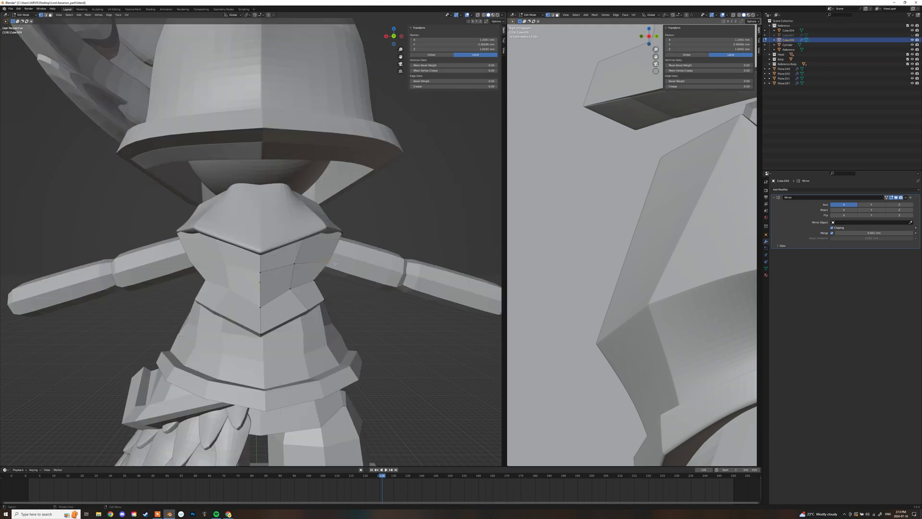
Select the back panel's upper outer vertices in X-ray and move them to fit the shoulder area
{"action": "key", "text": "shift+z"}
{"action": "left_click_drag", "start_coordinate": [336, 225], "coordinate": [360, 244]}
{"action": "key", "text": "g"}
{"action": "key", "text": "shift+z"}
{"action": "middle_click_drag", "start_coordinate": [235, 278], "coordinate": [336, 269]}
{"action": "key", "text": "Tab"}
{"action": "key", "text": "Tab"}
Scale the selected back armour piece along X to adjust its width across the torso
{"action": "scroll", "coordinate": [303, 237], "scroll_direction": "down", "scroll_amount": 5}
{"action": "middle_click_drag", "start_coordinate": [302, 237], "coordinate": [367, 238]}
{"action": "key", "text": "Tab"}
{"action": "left_click", "coordinate": [271, 268]}
{"action": "left_click", "coordinate": [284, 240]}
{"action": "scroll", "coordinate": [284, 240], "scroll_direction": "up", "scroll_amount": 4}
{"action": "key", "text": "Tab"}
{"action": "key", "text": "s"}
{"action": "key", "text": "Tab"}
{"action": "key", "text": "s"}
{"action": "key", "text": "x"}
{"action": "left_click", "coordinate": [360, 237]}
Move individual vertices of the back armour piece so its edges fit the torso
{"action": "scroll", "coordinate": [347, 236], "scroll_direction": "down", "scroll_amount": 4}
{"action": "left_click", "coordinate": [288, 245]}
{"action": "middle_click_drag", "start_coordinate": [307, 243], "coordinate": [231, 250]}
{"action": "key", "text": "Tab"}
{"action": "key", "text": "shift+z"}
{"action": "key", "text": "shift+z"}
{"action": "left_click", "coordinate": [175, 270]}
{"action": "middle_click_drag", "start_coordinate": [175, 270], "coordinate": [312, 255]}
{"action": "key", "text": "g"}
{"action": "left_click", "coordinate": [340, 270]}
{"action": "left_click", "coordinate": [300, 267]}
{"action": "key", "text": "g"}
{"action": "left_click", "coordinate": [307, 289]}
{"action": "key", "text": "Tab"}
Examine the miniature's overall proportions and armour pieces from several angles and distances
{"action": "scroll", "coordinate": [307, 283], "scroll_direction": "down", "scroll_amount": 4}
{"action": "left_click", "coordinate": [315, 232]}
{"action": "scroll", "coordinate": [329, 257], "scroll_direction": "up", "scroll_amount": 4}
{"action": "scroll", "coordinate": [317, 246], "scroll_direction": "down", "scroll_amount": 2}
{"action": "scroll", "coordinate": [322, 236], "scroll_direction": "up", "scroll_amount": 3}
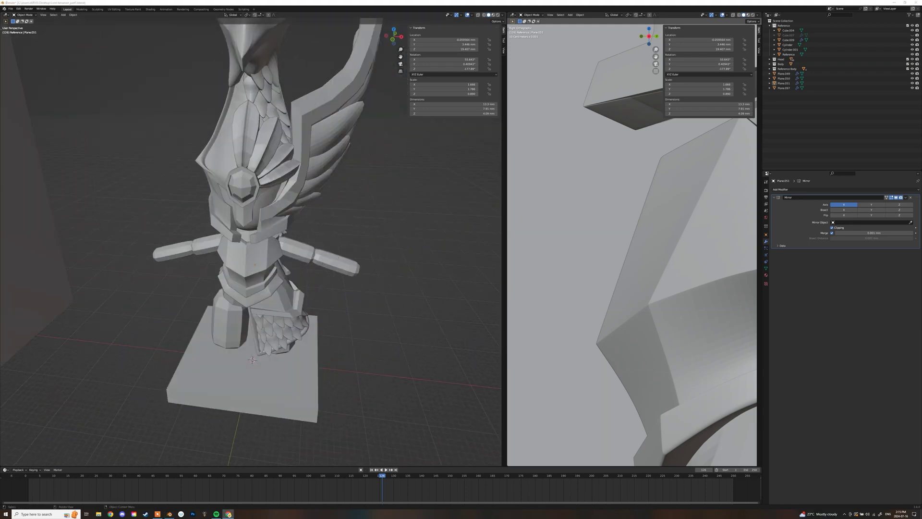
{"action": "scroll", "coordinate": [213, 242], "scroll_direction": "up", "scroll_amount": 1}
{"action": "middle_click_drag", "start_coordinate": [214, 242], "coordinate": [224, 214]}
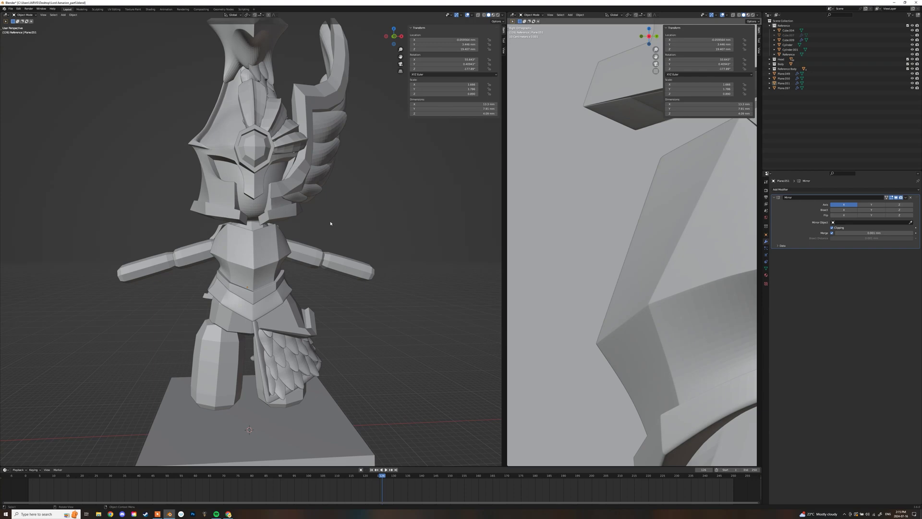
{"action": "scroll", "coordinate": [336, 224], "scroll_direction": "down", "scroll_amount": 6}
{"action": "scroll", "coordinate": [335, 224], "scroll_direction": "up", "scroll_amount": 6}
{"action": "middle_click_drag", "start_coordinate": [336, 225], "coordinate": [293, 231]}
{"action": "key", "text": "Delete"}
{"action": "scroll", "coordinate": [307, 269], "scroll_direction": "down", "scroll_amount": 2}
{"action": "middle_click_drag", "start_coordinate": [313, 307], "coordinate": [329, 221]}
{"action": "scroll", "coordinate": [341, 232], "scroll_direction": "down", "scroll_amount": 5}
{"action": "scroll", "coordinate": [348, 225], "scroll_direction": "up", "scroll_amount": 4}
{"action": "scroll", "coordinate": [348, 225], "scroll_direction": "up", "scroll_amount": 4}
{"action": "scroll", "coordinate": [349, 229], "scroll_direction": "down", "scroll_amount": 3}
Reposition the mirrored arms along Y in side view and shift them at the shoulders in front view
{"action": "left_click_drag", "start_coordinate": [370, 58], "coordinate": [210, 225]}
{"action": "middle_click_drag", "start_coordinate": [308, 226], "coordinate": [287, 246]}
{"action": "key", "text": "KP_3"}
{"action": "key", "text": "g"}
{"action": "key", "text": "y"}
{"action": "left_click", "coordinate": [317, 230]}
{"action": "scroll", "coordinate": [361, 244], "scroll_direction": "up", "scroll_amount": 3}
{"action": "left_click", "coordinate": [287, 247]}
{"action": "scroll", "coordinate": [260, 243], "scroll_direction": "up", "scroll_amount": 1}
{"action": "key", "text": "KP_1"}
{"action": "key", "text": "g"}
{"action": "scroll", "coordinate": [336, 251], "scroll_direction": "down", "scroll_amount": 4}
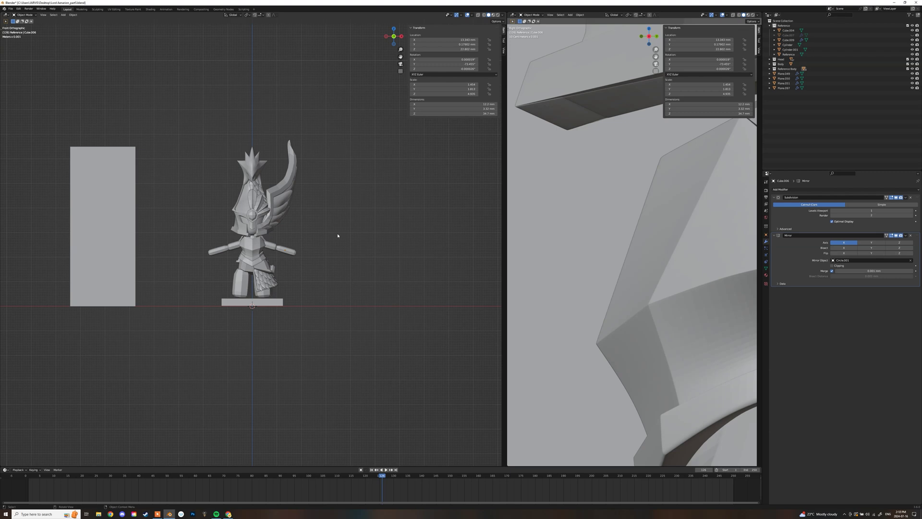
Examine the arms, body and scaled skirt from several angles to judge how the parts fit together
{"action": "scroll", "coordinate": [294, 235], "scroll_direction": "up", "scroll_amount": 5}
{"action": "middle_click_drag", "start_coordinate": [294, 236], "coordinate": [178, 254]}
{"action": "left_click", "coordinate": [231, 305]}
{"action": "scroll", "coordinate": [365, 271], "scroll_direction": "down", "scroll_amount": 5}
{"action": "middle_click_drag", "start_coordinate": [230, 305], "coordinate": [416, 276]}
{"action": "scroll", "coordinate": [365, 272], "scroll_direction": "up", "scroll_amount": 5}
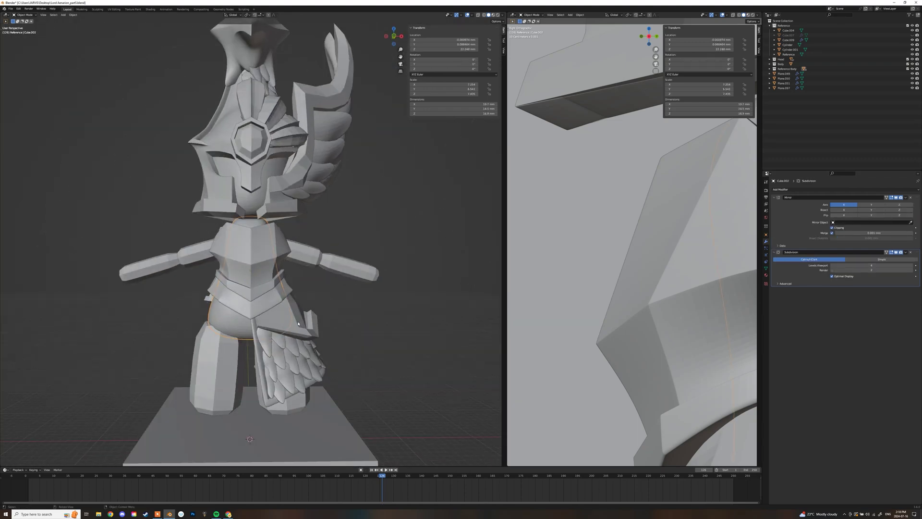
{"action": "left_click", "coordinate": [292, 356]}
{"action": "scroll", "coordinate": [292, 356], "scroll_direction": "up", "scroll_amount": 2}
{"action": "scroll", "coordinate": [327, 331], "scroll_direction": "down", "scroll_amount": 6}
{"action": "mouse_move", "coordinate": [327, 331]}
{"action": "middle_mouse_down"}
{"action": "mouse_move", "coordinate": [268, 330]}
{"action": "mouse_move", "coordinate": [322, 328]}
{"action": "middle_mouse_up"}
{"action": "scroll", "coordinate": [322, 328], "scroll_direction": "up", "scroll_amount": 4}
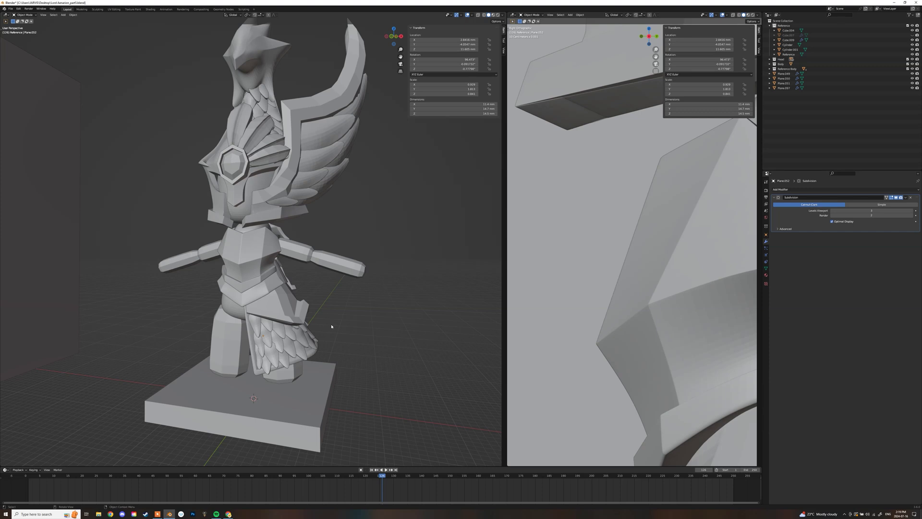
Add a cube, scale it to about 4.9 mm, and tilt it in front view to line up with the forearm
{"action": "key", "text": "shift+a"}
{"action": "mouse_move", "coordinate": [349, 319]}
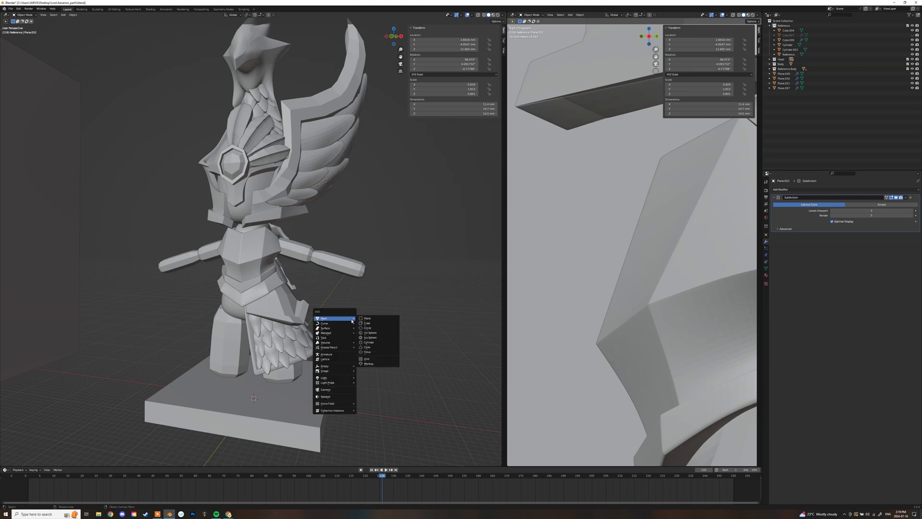
{"action": "key", "text": "shift+a"}
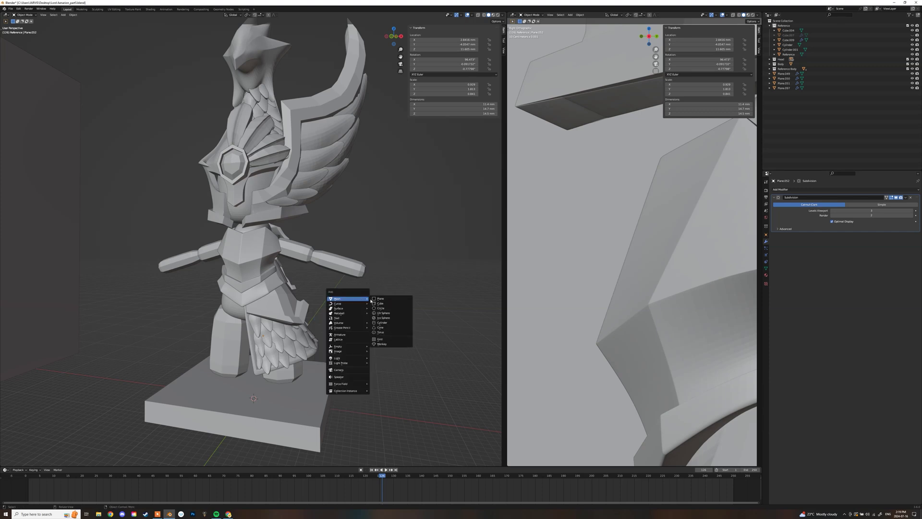
{"action": "left_click", "coordinate": [377, 304]}
{"action": "key", "text": "KP_1"}
{"action": "key", "text": "g"}
{"action": "middle_click_drag", "start_coordinate": [376, 229], "coordinate": [282, 236]}
{"action": "key", "text": "KP_1"}
{"action": "key", "text": "s"}
{"action": "left_click", "coordinate": [340, 235]}
{"action": "key", "text": "g"}
{"action": "left_click", "coordinate": [342, 237]}
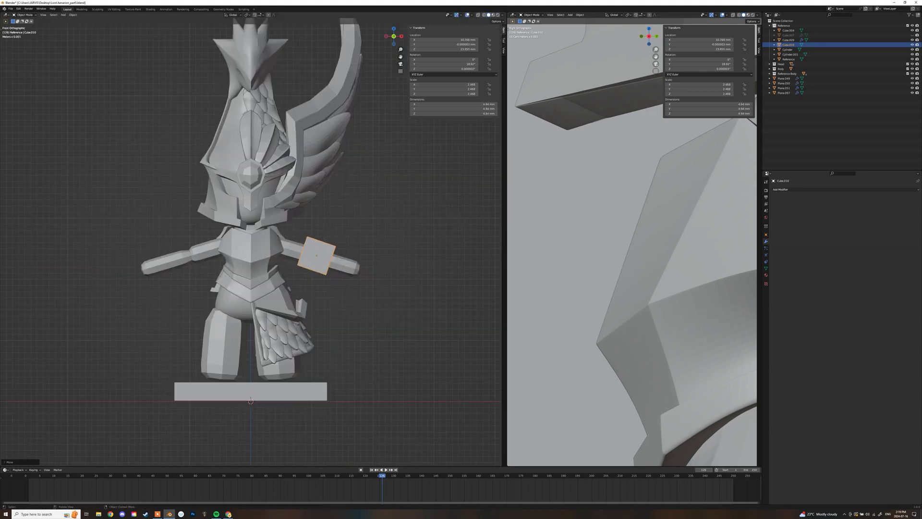
Extend the cube's end face along the forearm and scale it down at the wrist to form a tapered bracer
{"action": "scroll", "coordinate": [331, 254], "scroll_direction": "up", "scroll_amount": 3}
{"action": "key", "text": "Tab"}
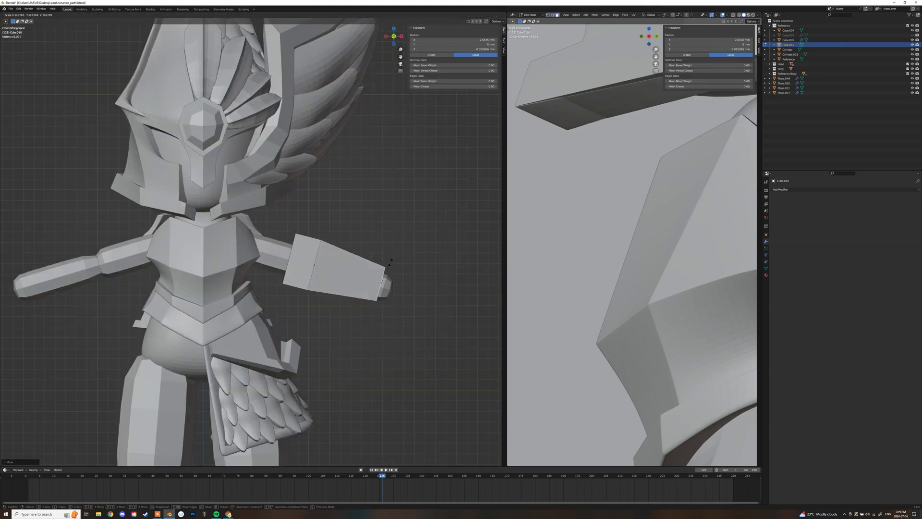
{"action": "middle_click_drag", "start_coordinate": [363, 234], "coordinate": [269, 242]}
{"action": "scroll", "coordinate": [339, 274], "scroll_direction": "down", "scroll_amount": 5}
{"action": "scroll", "coordinate": [339, 273], "scroll_direction": "up", "scroll_amount": 5}
{"action": "middle_click_drag", "start_coordinate": [340, 274], "coordinate": [346, 298]}
{"action": "left_click", "coordinate": [270, 339]}
Move the geometry at the bracer's elbow end along Z to shape a flared upper edge
{"action": "left_click", "coordinate": [276, 293]}
{"action": "middle_click_drag", "start_coordinate": [270, 294], "coordinate": [316, 261]}
{"action": "left_click", "coordinate": [246, 268], "text": "shift"}
{"action": "key", "text": "g"}
{"action": "key", "text": "z"}
{"action": "left_click", "coordinate": [298, 260]}
{"action": "left_click", "coordinate": [315, 272]}
{"action": "key", "text": "g"}
{"action": "left_click", "coordinate": [312, 284]}
{"action": "scroll", "coordinate": [240, 274], "scroll_direction": "down", "scroll_amount": 4}
Rotate the bracer's end geometry to match the slope of the arm
{"action": "left_click", "coordinate": [270, 311]}
{"action": "key", "text": "r"}
{"action": "left_click", "coordinate": [276, 305]}
{"action": "left_click", "coordinate": [294, 289]}
{"action": "key", "text": "r"}
{"action": "left_click", "coordinate": [298, 283]}
{"action": "scroll", "coordinate": [269, 288], "scroll_direction": "down", "scroll_amount": 5}
{"action": "key", "text": "Tab"}
Raise the viewport subdivision level of the upper arms and adjust their mesh near the bracer
{"action": "scroll", "coordinate": [269, 254], "scroll_direction": "up", "scroll_amount": 4}
{"action": "left_click", "coordinate": [269, 249]}
{"action": "left_click", "coordinate": [912, 211]}
{"action": "scroll", "coordinate": [288, 252], "scroll_direction": "up", "scroll_amount": 4}
{"action": "key", "text": "Tab"}
{"action": "left_click", "coordinate": [287, 248]}
{"action": "left_click", "coordinate": [315, 224]}
{"action": "key", "text": "Tab"}
{"action": "scroll", "coordinate": [317, 261], "scroll_direction": "down", "scroll_amount": 3}
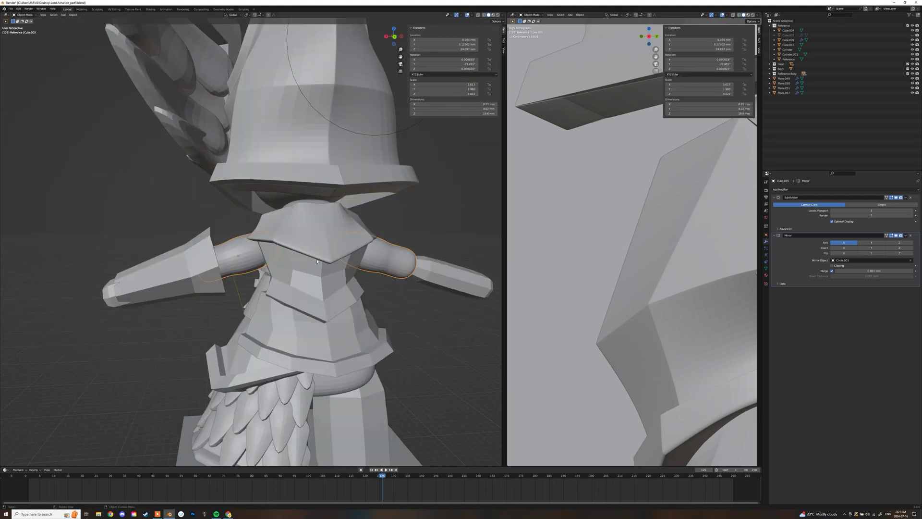
Bevel the bracer's long edges to give it a faceted cross-section
{"action": "scroll", "coordinate": [475, 263], "scroll_direction": "down", "scroll_amount": 8}
{"action": "middle_click_drag", "start_coordinate": [475, 264], "coordinate": [296, 250]}
{"action": "scroll", "coordinate": [335, 261], "scroll_direction": "up", "scroll_amount": 6}
{"action": "left_click", "coordinate": [296, 249]}
{"action": "key", "text": "Tab"}
{"action": "key", "text": "ctrl+b"}
{"action": "left_click", "coordinate": [358, 260]}
{"action": "middle_click_drag", "start_coordinate": [358, 260], "coordinate": [317, 245]}
{"action": "key", "text": "grave"}
{"action": "key", "text": "Tab"}
{"action": "scroll", "coordinate": [417, 237], "scroll_direction": "down", "scroll_amount": 7}
Rotate an edge loop on the bracer to angle its flared elbow end
{"action": "left_click", "coordinate": [416, 237]}
{"action": "scroll", "coordinate": [350, 245], "scroll_direction": "up", "scroll_amount": 4}
{"action": "left_click", "coordinate": [309, 245]}
{"action": "key", "text": "Tab"}
{"action": "middle_click_drag", "start_coordinate": [296, 251], "coordinate": [325, 280]}
{"action": "left_click", "coordinate": [274, 270], "text": "alt"}
{"action": "key", "text": "r"}
{"action": "left_click", "coordinate": [318, 258]}
{"action": "key", "text": "Tab"}
{"action": "scroll", "coordinate": [309, 290], "scroll_direction": "down", "scroll_amount": 7}
{"action": "left_click", "coordinate": [325, 280]}
{"action": "scroll", "coordinate": [284, 240], "scroll_direction": "up", "scroll_amount": 8}
Add a small block at the forearm, about 3.7 mm long, with a loop cut, and flatten it along Z
{"action": "middle_click_drag", "start_coordinate": [283, 240], "coordinate": [210, 263]}
{"action": "key", "text": "shift+a"}
{"action": "mouse_move", "coordinate": [210, 263]}
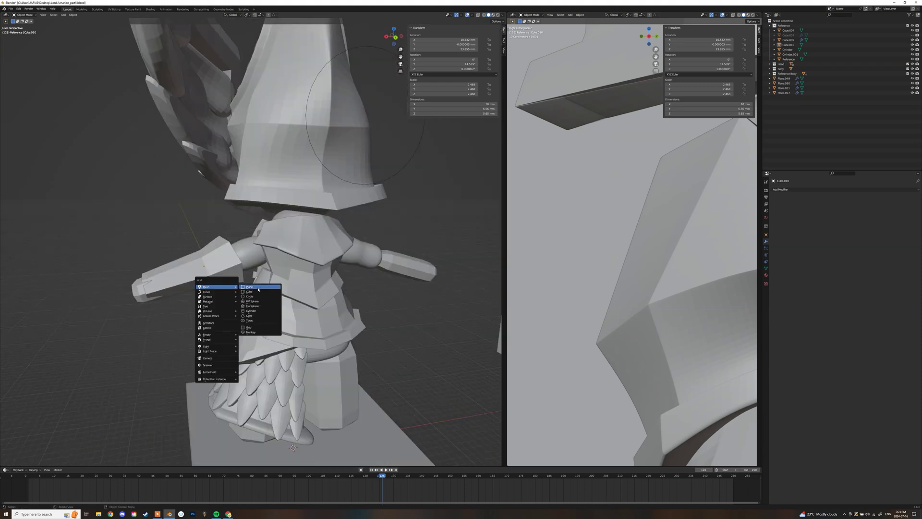
{"action": "left_click", "coordinate": [242, 268]}
{"action": "middle_click_drag", "start_coordinate": [243, 268], "coordinate": [316, 304]}
{"action": "key", "text": "KP_1"}
{"action": "key", "text": "g"}
{"action": "key", "text": "z"}
{"action": "left_click", "coordinate": [318, 157]}
{"action": "key", "text": "ctrl+r"}
{"action": "key", "text": "s"}
{"action": "key", "text": "z"}
{"action": "key", "text": "KP_7"}
{"action": "key", "text": "shift+z"}
{"action": "left_click_drag", "start_coordinate": [358, 158], "coordinate": [374, 174]}
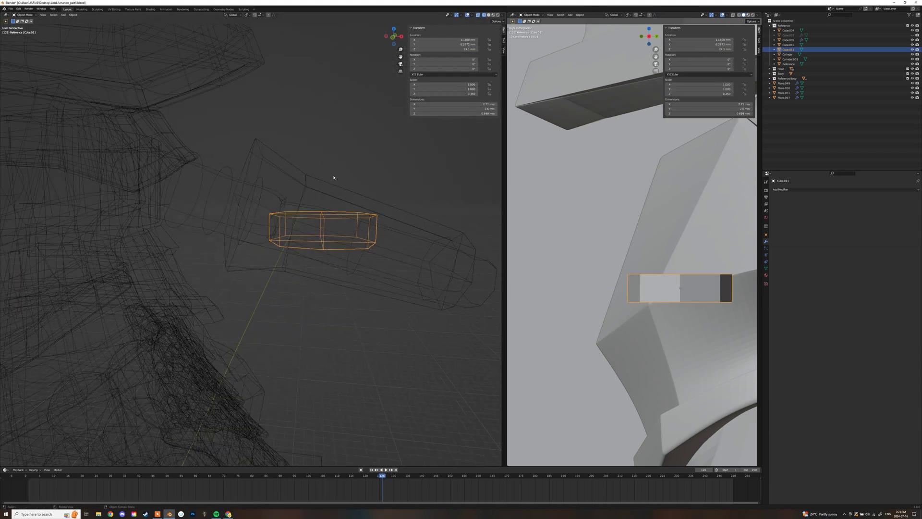
{"action": "key", "text": "KP_1"}
{"action": "key", "text": "shift+z"}
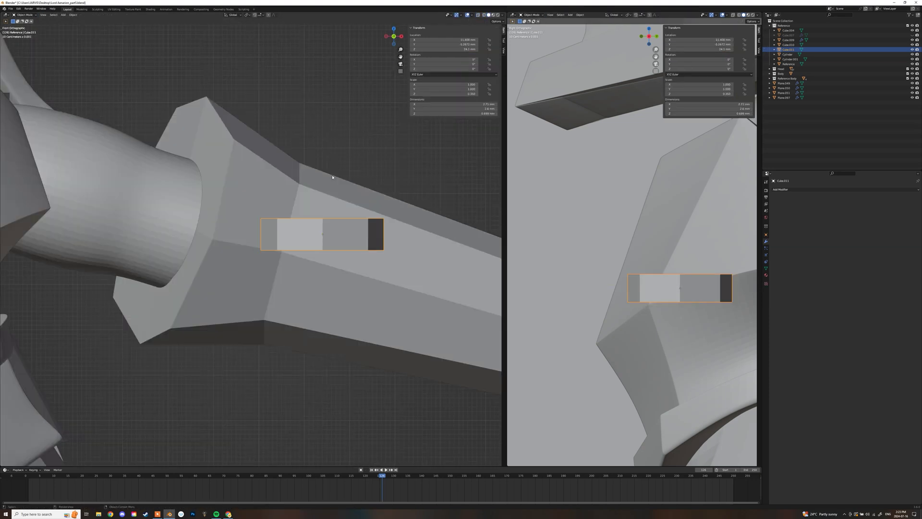
Move and rotate the flat block so it sits on the bracer's upper surface beside the flare
{"action": "left_click", "coordinate": [358, 117]}
{"action": "key", "text": "KP_3"}
{"action": "scroll", "coordinate": [341, 186], "scroll_direction": "down", "scroll_amount": 5}
{"action": "key", "text": "g"}
{"action": "left_click", "coordinate": [438, 191]}
{"action": "middle_click_drag", "start_coordinate": [438, 191], "coordinate": [309, 173]}
{"action": "key", "text": "KP_1"}
{"action": "key", "text": "r"}
{"action": "left_click", "coordinate": [316, 206]}
{"action": "key", "text": "g"}
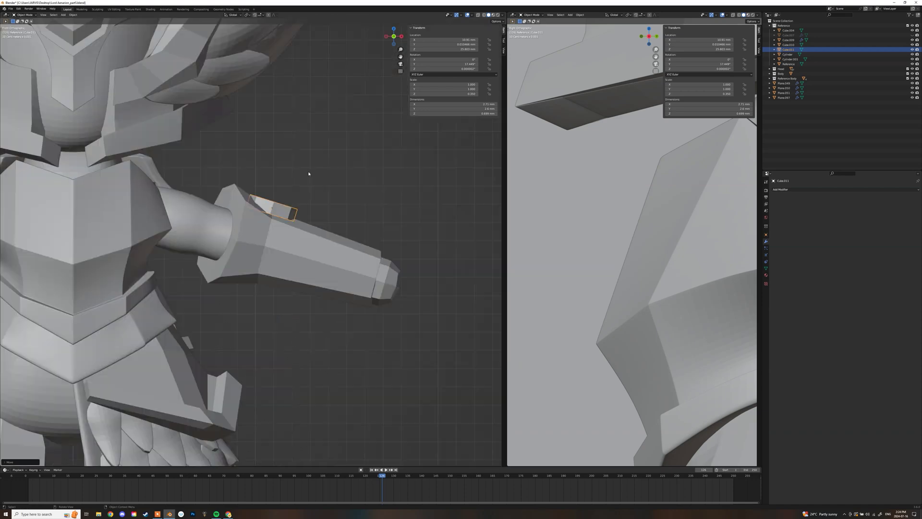
{"action": "left_click", "coordinate": [317, 212]}
{"action": "middle_click_drag", "start_coordinate": [317, 211], "coordinate": [269, 202]}
{"action": "scroll", "coordinate": [269, 202], "scroll_direction": "down", "scroll_amount": 7}
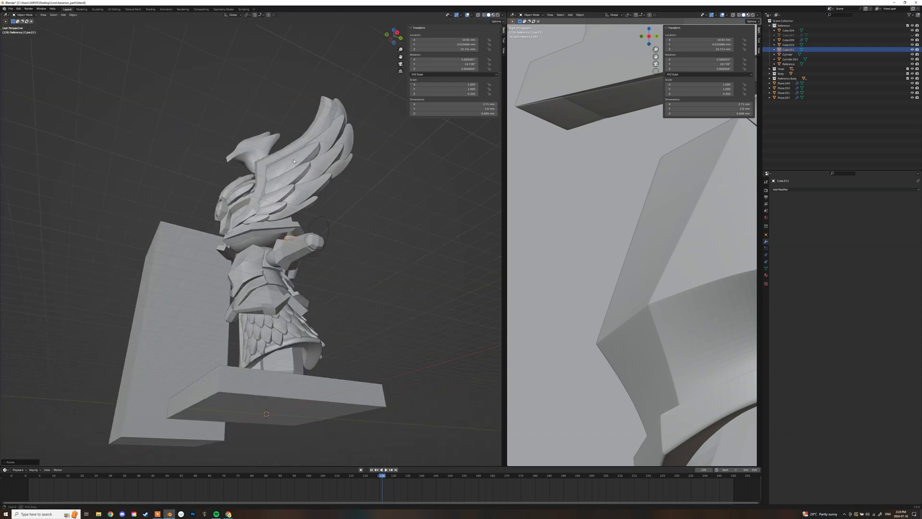
Duplicate the flat block and rotate the copy into place on the underside of the bracer
{"action": "key", "text": "KP_1"}
{"action": "scroll", "coordinate": [273, 238], "scroll_direction": "up", "scroll_amount": 4}
{"action": "key", "text": "shift+d"}
{"action": "right_click", "coordinate": [273, 239]}
{"action": "left_click", "coordinate": [283, 274]}
{"action": "scroll", "coordinate": [278, 278], "scroll_direction": "up", "scroll_amount": 3}
{"action": "key", "text": "g"}
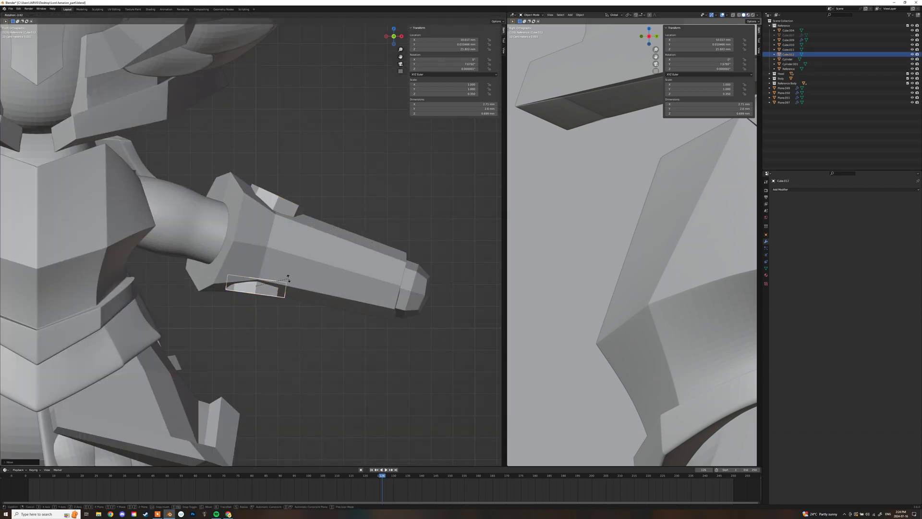
{"action": "left_click", "coordinate": [289, 278]}
{"action": "middle_click_drag", "start_coordinate": [289, 278], "coordinate": [216, 269]}
{"action": "scroll", "coordinate": [217, 289], "scroll_direction": "down", "scroll_amount": 5}
Adjust the mesh of the bracer pieces in Edit Mode where they meet the forearm
{"action": "key", "text": "Tab"}
{"action": "key", "text": "Tab"}
{"action": "left_click", "coordinate": [214, 296]}
{"action": "scroll", "coordinate": [264, 360], "scroll_direction": "down", "scroll_amount": 5}
{"action": "middle_click_drag", "start_coordinate": [264, 360], "coordinate": [211, 276]}
{"action": "scroll", "coordinate": [268, 259], "scroll_direction": "up", "scroll_amount": 8}
{"action": "left_click", "coordinate": [300, 238]}
{"action": "key", "text": "Tab"}
{"action": "left_click", "coordinate": [348, 207]}
{"action": "middle_click_drag", "start_coordinate": [347, 206], "coordinate": [269, 192]}
{"action": "key", "text": "Tab"}
Duplicate the helmet wing's feathers, scale the copy down, and rotate it towards the forearm
{"action": "scroll", "coordinate": [327, 230], "scroll_direction": "down", "scroll_amount": 5}
{"action": "left_click", "coordinate": [264, 177], "text": "shift"}
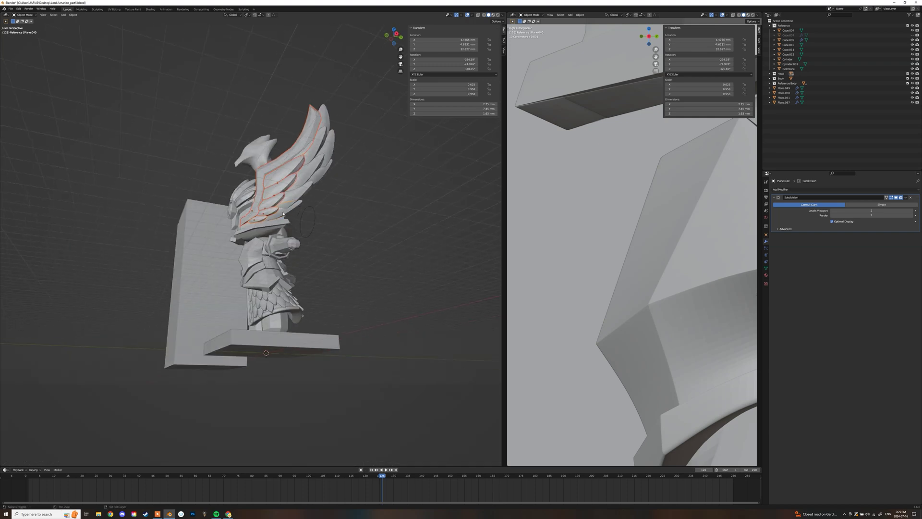
{"action": "key", "text": "shift+d"}
{"action": "left_click", "coordinate": [370, 192]}
{"action": "middle_click_drag", "start_coordinate": [370, 192], "coordinate": [332, 206]}
{"action": "key", "text": "s"}
{"action": "key", "text": "KP_7"}
{"action": "key", "text": "r"}
{"action": "middle_click_drag", "start_coordinate": [335, 163], "coordinate": [269, 206]}
{"action": "key", "text": "r"}
{"action": "left_click", "coordinate": [422, 210]}
{"action": "key", "text": "g"}
{"action": "left_click", "coordinate": [336, 192]}
Position the small feather group over the bracer in top view and lower it along Z in front view
{"action": "middle_click_drag", "start_coordinate": [336, 192], "coordinate": [231, 183]}
{"action": "key", "text": "KP_7"}
{"action": "key", "text": "g"}
{"action": "left_click", "coordinate": [280, 192]}
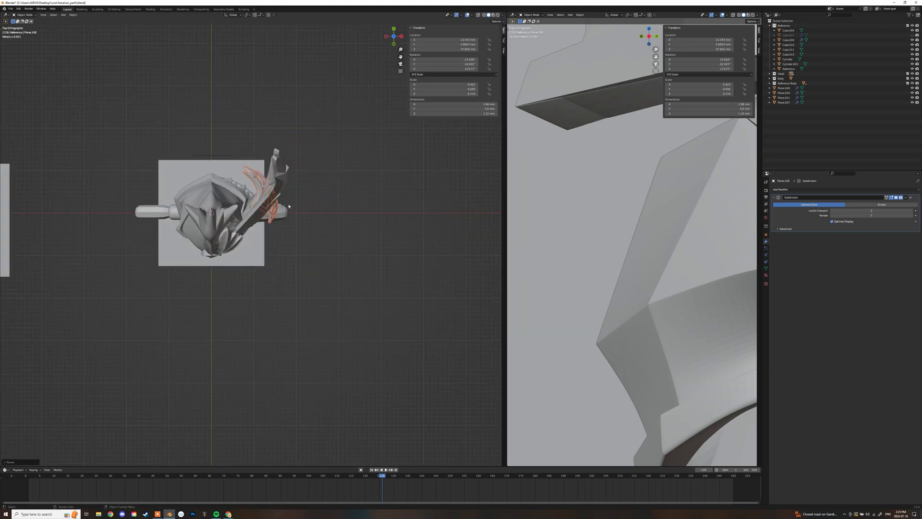
{"action": "key", "text": "KP_1"}
{"action": "scroll", "coordinate": [289, 206], "scroll_direction": "up", "scroll_amount": 5}
{"action": "key", "text": "g"}
{"action": "key", "text": "z"}
{"action": "left_click", "coordinate": [306, 232]}
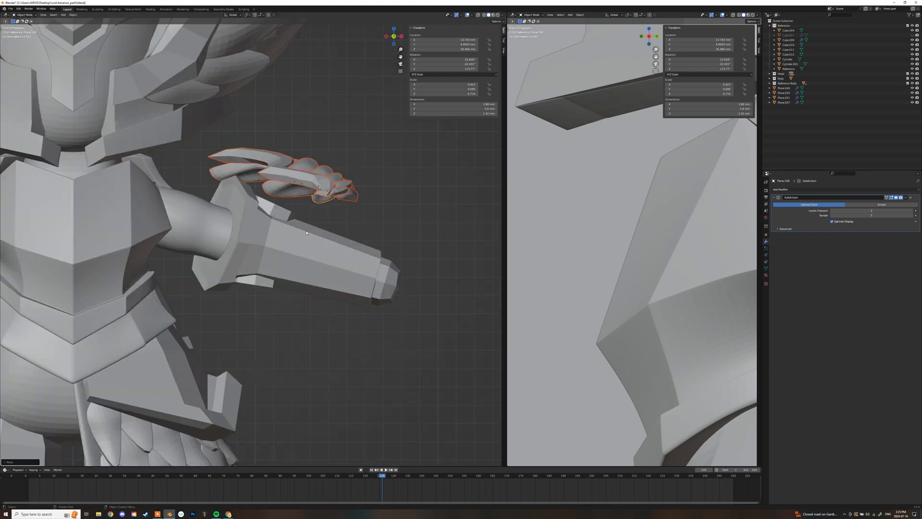
Move individual feathers of the small wing along Z to fit them closer to the bracer
{"action": "left_click", "coordinate": [318, 139]}
{"action": "middle_click_drag", "start_coordinate": [318, 139], "coordinate": [192, 168]}
{"action": "left_click", "coordinate": [190, 164]}
{"action": "key", "text": "g"}
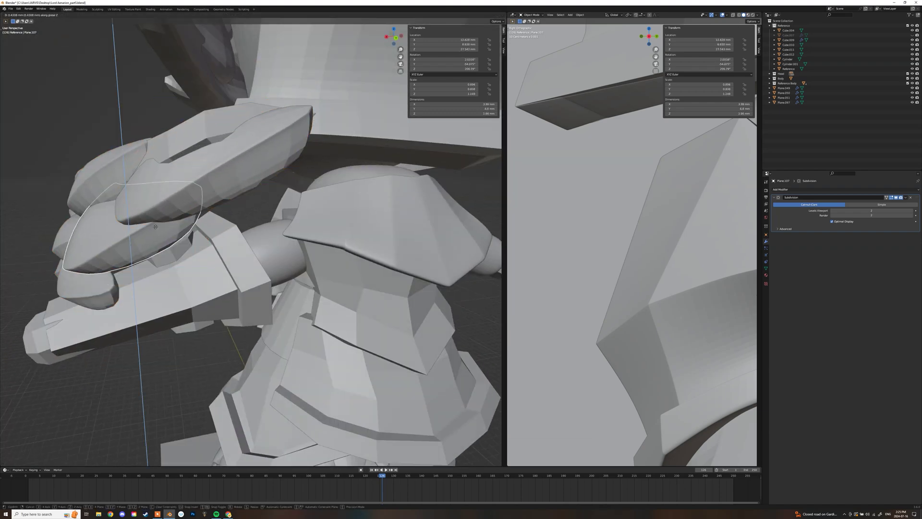
{"action": "left_click", "coordinate": [155, 227]}
{"action": "middle_click_drag", "start_coordinate": [155, 226], "coordinate": [322, 231]}
{"action": "key", "text": "g"}
{"action": "key", "text": "z"}
{"action": "left_click", "coordinate": [249, 185]}
Rotate the small feather group in side view to angle it above the bracer
{"action": "key", "text": "KP_3"}
{"action": "key", "text": "r"}
{"action": "left_click", "coordinate": [447, 134]}
{"action": "left_click", "coordinate": [425, 154]}
{"action": "middle_click_drag", "start_coordinate": [425, 154], "coordinate": [365, 182]}
{"action": "scroll", "coordinate": [395, 223], "scroll_direction": "down", "scroll_amount": 8}
{"action": "left_click", "coordinate": [329, 233]}
{"action": "left_click_drag", "start_coordinate": [365, 182], "coordinate": [311, 252]}
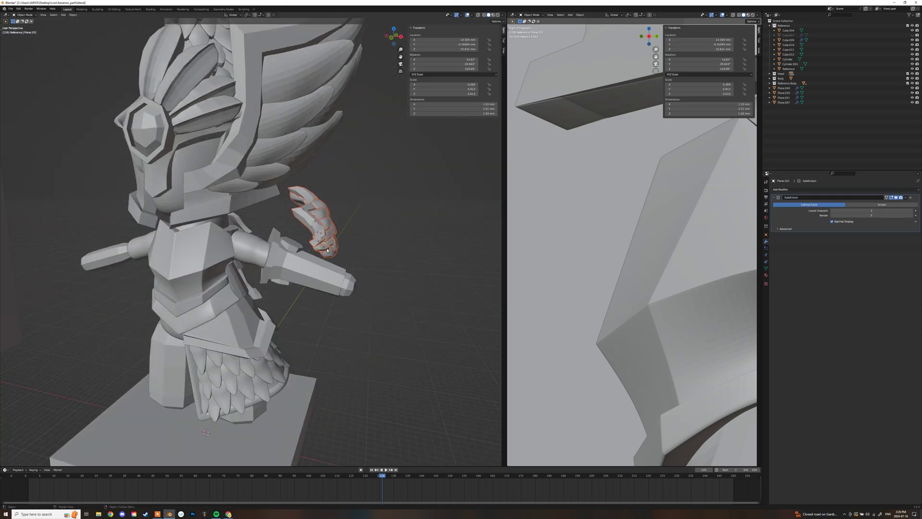
Scale the small feather group down and rotate it from several angles to follow the slope of the bracer
{"action": "key", "text": "KP_1"}
{"action": "key", "text": "s"}
{"action": "middle_click_drag", "start_coordinate": [302, 252], "coordinate": [288, 231]}
{"action": "key", "text": "r"}
{"action": "left_click", "coordinate": [279, 211]}
{"action": "middle_click_drag", "start_coordinate": [279, 211], "coordinate": [239, 219]}
{"action": "scroll", "coordinate": [307, 230], "scroll_direction": "down", "scroll_amount": 4}
{"action": "key", "text": "r"}
{"action": "left_click", "coordinate": [323, 260]}
{"action": "left_click", "coordinate": [333, 245]}
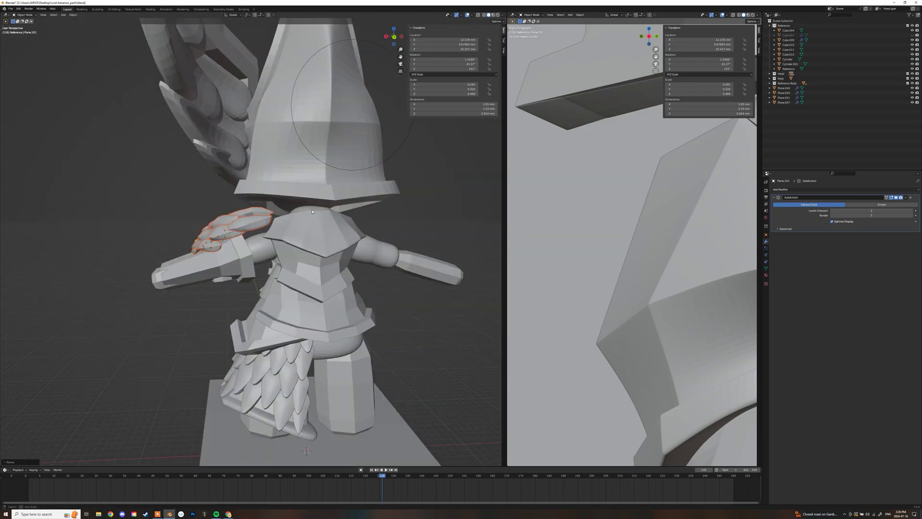
Move the small feather group onto the bracer and join its feathers into one object
{"action": "middle_click_drag", "start_coordinate": [327, 221], "coordinate": [374, 239]}
{"action": "key", "text": "g"}
{"action": "left_click", "coordinate": [288, 268]}
{"action": "scroll", "coordinate": [269, 240], "scroll_direction": "down", "scroll_amount": 5}
{"action": "key", "text": "ctrl+j"}
{"action": "scroll", "coordinate": [298, 250], "scroll_direction": "down", "scroll_amount": 8}
{"action": "left_click", "coordinate": [364, 232]}
{"action": "scroll", "coordinate": [364, 232], "scroll_direction": "down", "scroll_amount": 5}
{"action": "middle_click_drag", "start_coordinate": [250, 244], "coordinate": [345, 249]}
{"action": "scroll", "coordinate": [346, 250], "scroll_direction": "up", "scroll_amount": 4}
Select and adjust the forearm bracer's edge loop in Edit Mode using wireframe display
{"action": "left_click", "coordinate": [331, 264]}
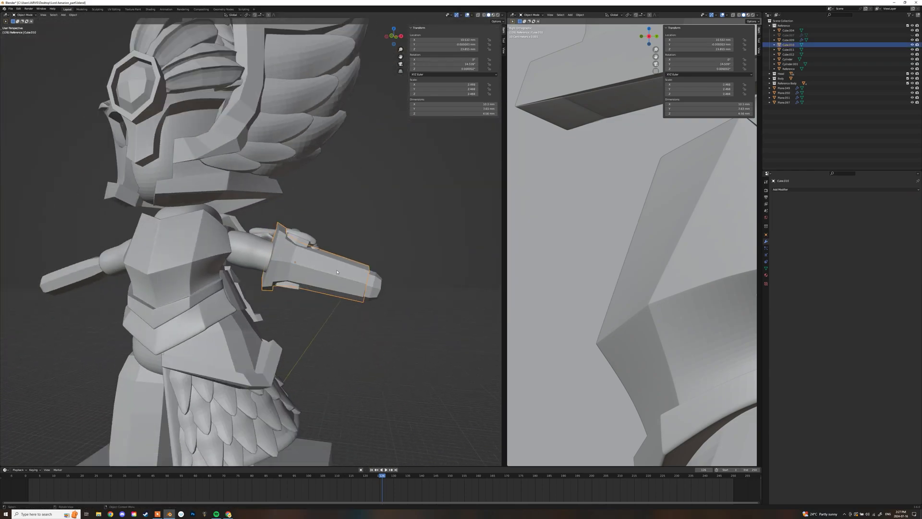
{"action": "middle_click_drag", "start_coordinate": [379, 276], "coordinate": [357, 268]}
{"action": "key", "text": "Tab"}
{"action": "middle_click_drag", "start_coordinate": [353, 302], "coordinate": [202, 270]}
{"action": "left_click", "coordinate": [202, 270], "text": "alt"}
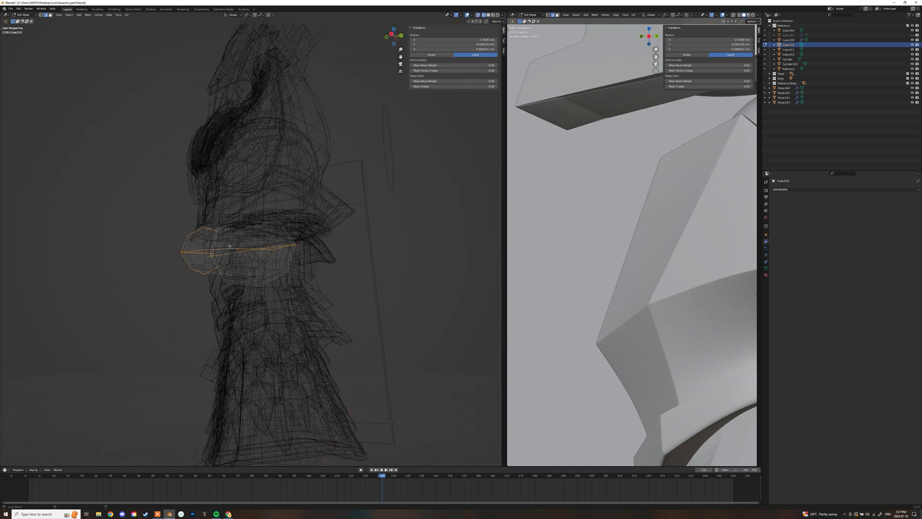
{"action": "left_click", "coordinate": [289, 272]}
{"action": "key", "text": "Tab"}
Duplicate the joined feather group below the forearm and resize the copy
{"action": "scroll", "coordinate": [334, 271], "scroll_direction": "down", "scroll_amount": 3}
{"action": "middle_click_drag", "start_coordinate": [289, 271], "coordinate": [329, 261]}
{"action": "scroll", "coordinate": [306, 261], "scroll_direction": "up", "scroll_amount": 5}
{"action": "left_click", "coordinate": [305, 260]}
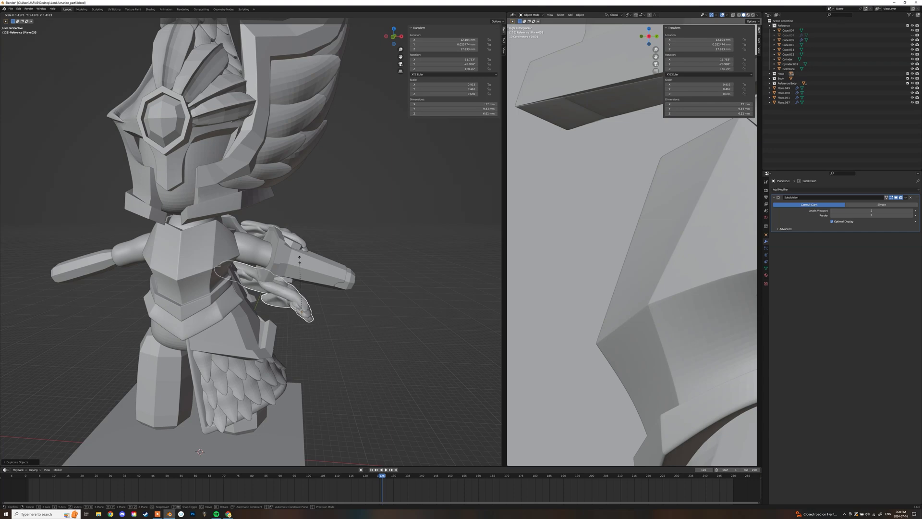
{"action": "left_click", "coordinate": [286, 352]}
{"action": "middle_click_drag", "start_coordinate": [285, 352], "coordinate": [205, 331]}
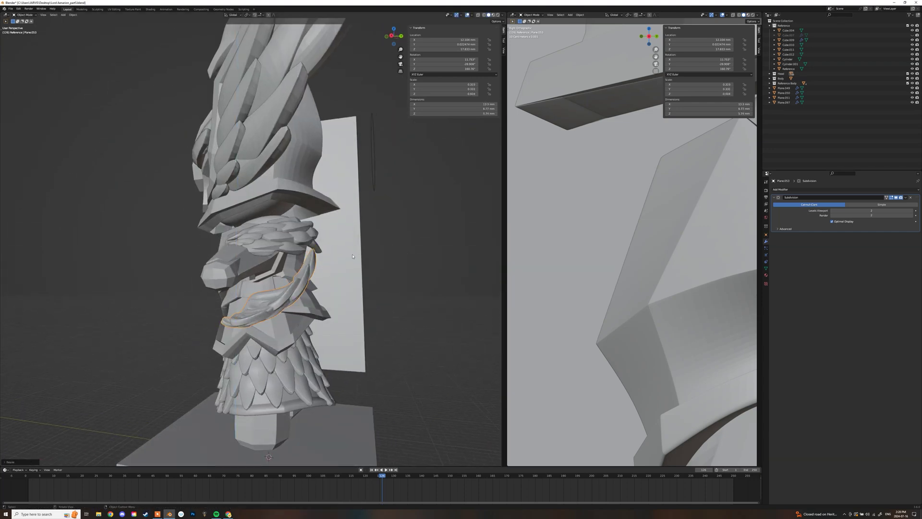
Try to reorient the duplicated feather group below the forearm with two rotations
{"action": "middle_click_drag", "start_coordinate": [293, 247], "coordinate": [346, 185]}
{"action": "left_click", "coordinate": [249, 240]}
{"action": "key", "text": "h"}
{"action": "middle_click_drag", "start_coordinate": [204, 266], "coordinate": [369, 249]}
{"action": "key", "text": "r"}
{"action": "left_click", "coordinate": [331, 278]}
{"action": "key", "text": "r"}
{"action": "left_click", "coordinate": [336, 288]}
{"action": "scroll", "coordinate": [288, 311], "scroll_direction": "down", "scroll_amount": 6}
Undo the last five edits made around the duplicated feather group
{"action": "middle_click_drag", "start_coordinate": [336, 288], "coordinate": [256, 198]}
{"action": "scroll", "coordinate": [233, 300], "scroll_direction": "up", "scroll_amount": 4}
{"action": "key", "text": "ctrl+z"}
{"action": "key", "text": "ctrl+z"}
{"action": "key", "text": "ctrl+z"}
{"action": "key", "text": "ctrl+z"}
{"action": "key", "text": "ctrl+z"}
Move and rotate the duplicated feather group towards the bracer, positioning it over the first group in top view
{"action": "key", "text": "g"}
{"action": "left_click", "coordinate": [291, 251]}
{"action": "key", "text": "r"}
{"action": "left_click", "coordinate": [259, 259]}
{"action": "key", "text": "KP_7"}
{"action": "key", "text": "g"}
{"action": "left_click", "coordinate": [226, 259]}
Rotate and nudge the duplicated feathers so they overlap the first group as a second layer on the bracer
{"action": "key", "text": "r"}
{"action": "left_click", "coordinate": [253, 231]}
{"action": "key", "text": "g"}
{"action": "left_click", "coordinate": [271, 254]}
{"action": "key", "text": "r"}
{"action": "left_click", "coordinate": [331, 212]}
{"action": "key", "text": "r"}
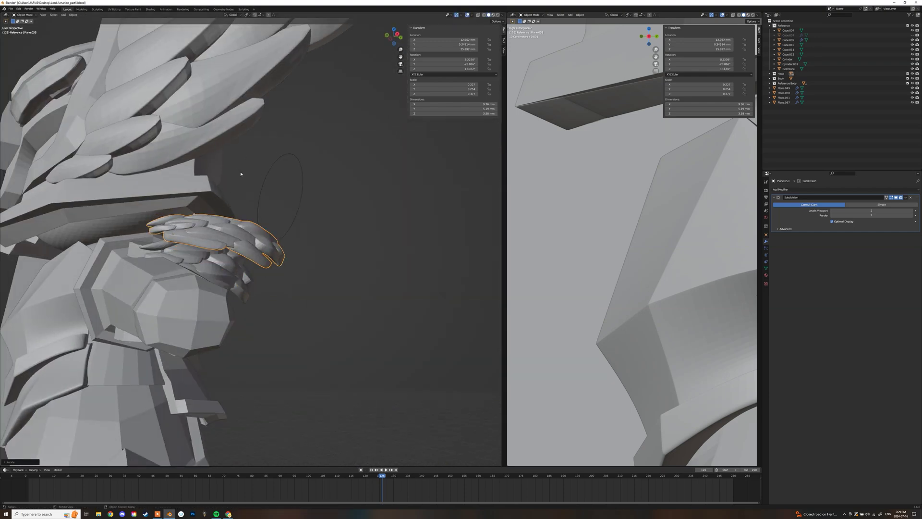
{"action": "left_click", "coordinate": [291, 232]}
{"action": "scroll", "coordinate": [291, 241], "scroll_direction": "down", "scroll_amount": 4}
{"action": "middle_click_drag", "start_coordinate": [291, 240], "coordinate": [326, 260]}
{"action": "scroll", "coordinate": [337, 247], "scroll_direction": "up", "scroll_amount": 6}
{"action": "scroll", "coordinate": [202, 265], "scroll_direction": "down", "scroll_amount": 6}
{"action": "scroll", "coordinate": [325, 260], "scroll_direction": "up", "scroll_amount": 4}
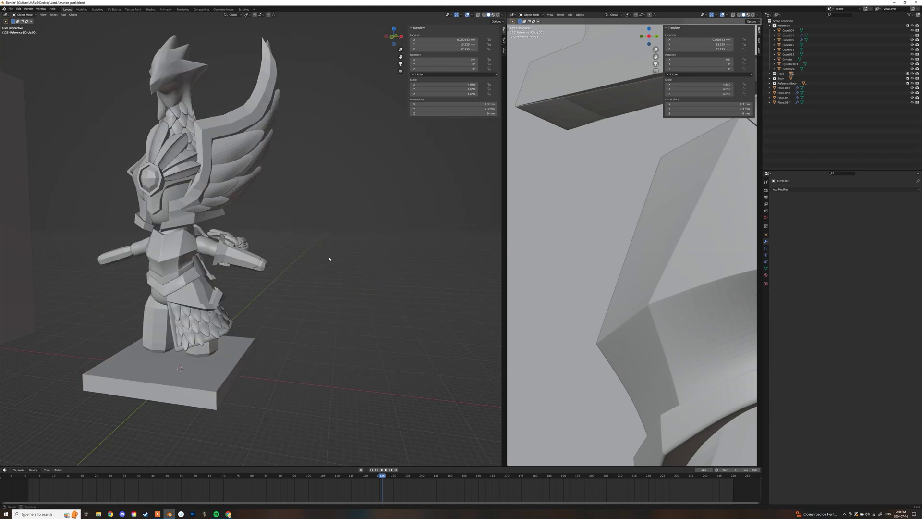
Duplicate the helmet's bird-head crest, scale the copy down, and tilt it in side view for the chest
{"action": "left_click", "coordinate": [178, 83]}
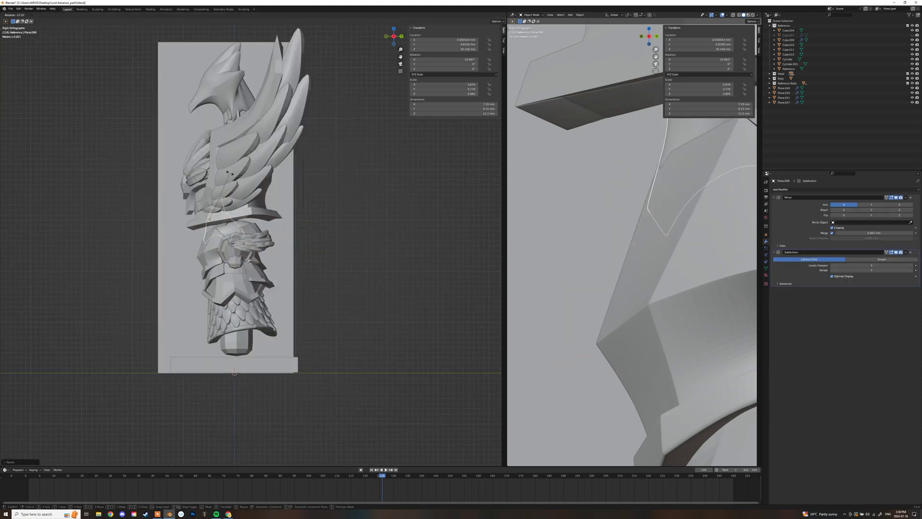
{"action": "left_click", "coordinate": [208, 206]}
{"action": "key", "text": "KP_1"}
{"action": "scroll", "coordinate": [170, 238], "scroll_direction": "up", "scroll_amount": 5}
{"action": "left_click", "coordinate": [221, 251]}
Move the small bird-head copy along Y to seat it on the front of the chest armour
{"action": "key", "text": "g"}
{"action": "key", "text": "y"}
{"action": "middle_click_drag", "start_coordinate": [293, 269], "coordinate": [286, 241]}
{"action": "scroll", "coordinate": [425, 272], "scroll_direction": "down", "scroll_amount": 4}
{"action": "key", "text": "g"}
{"action": "key", "text": "y"}
{"action": "left_click", "coordinate": [229, 282]}
{"action": "scroll", "coordinate": [331, 260], "scroll_direction": "down", "scroll_amount": 6}
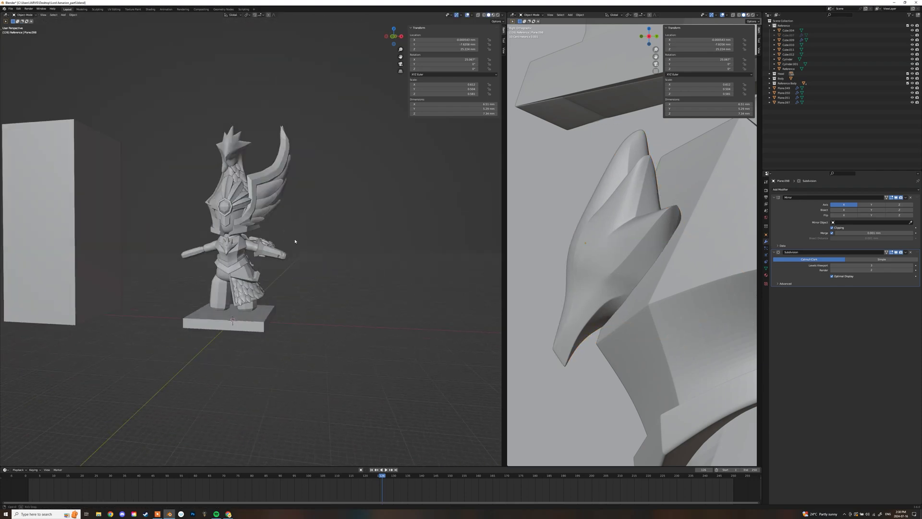
Duplicate a feather, scale the copy down, and place it beside the chest bird head
{"action": "key", "text": "shift+d"}
{"action": "left_click", "coordinate": [226, 232]}
{"action": "key", "text": "s"}
{"action": "left_click", "coordinate": [243, 249]}
{"action": "scroll", "coordinate": [243, 249], "scroll_direction": "up", "scroll_amount": 6}
{"action": "key", "text": "g"}
{"action": "left_click", "coordinate": [218, 279]}
{"action": "middle_click_drag", "start_coordinate": [218, 278], "coordinate": [289, 276]}
Shift the chest feather along Y and rotate it to fan out behind the bird head
{"action": "key", "text": "g"}
{"action": "key", "text": "y"}
{"action": "left_click", "coordinate": [222, 228]}
{"action": "key", "text": "r"}
{"action": "left_click", "coordinate": [192, 245]}
{"action": "key", "text": "g"}
{"action": "key", "text": "y"}
{"action": "left_click", "coordinate": [300, 173]}
Duplicate the chest feather, then rotate the copy and move it along Y to form a second feather by the bird head
{"action": "left_click", "coordinate": [286, 157]}
{"action": "scroll", "coordinate": [307, 288], "scroll_direction": "down", "scroll_amount": 4}
{"action": "key", "text": "shift+d"}
{"action": "left_click", "coordinate": [312, 292]}
{"action": "key", "text": "KP_1"}
{"action": "key", "text": "r"}
{"action": "left_click", "coordinate": [300, 265]}
{"action": "key", "text": "g"}
{"action": "key", "text": "y"}
{"action": "left_click", "coordinate": [244, 274]}
{"action": "key", "text": "r"}
{"action": "left_click", "coordinate": [231, 245]}
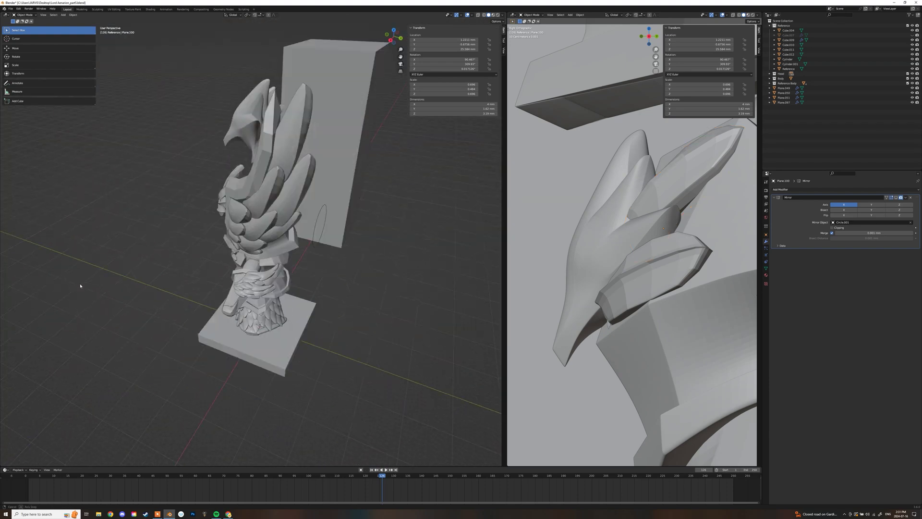
Duplicate the curved, pointed armour piece beside the forearm and rotate the copy 90° in top view
{"action": "left_click", "coordinate": [296, 300]}
{"action": "key", "text": "KP_7"}
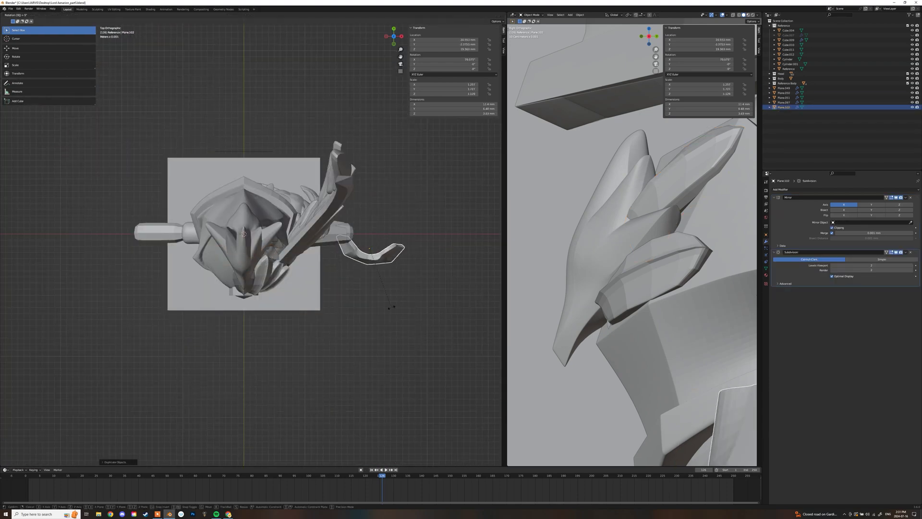
{"action": "type", "text": "0"}
{"action": "key", "text": "Return"}
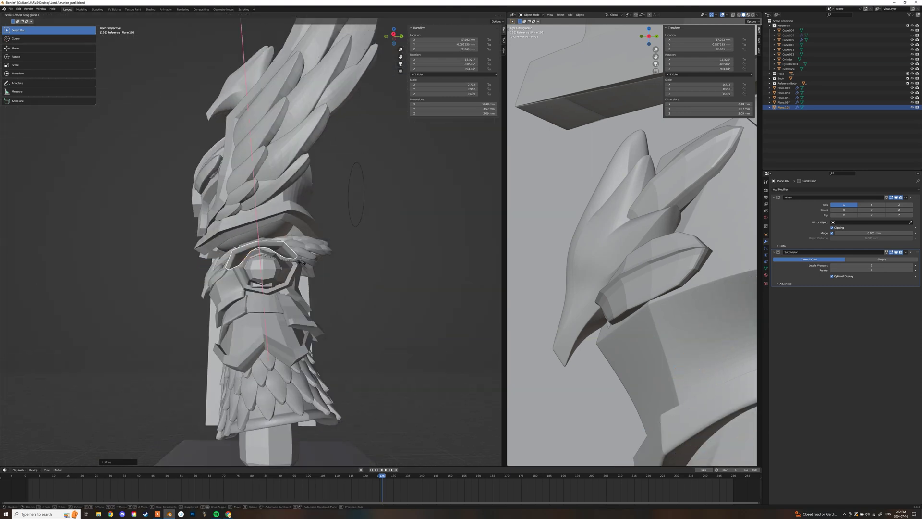
Move the end vertices of the duplicated curved armour piece beside the forearm to adjust its tip in side view
{"action": "key", "text": "KP_3"}
{"action": "scroll", "coordinate": [390, 285], "scroll_direction": "up", "scroll_amount": 5}
{"action": "key", "text": "Tab"}
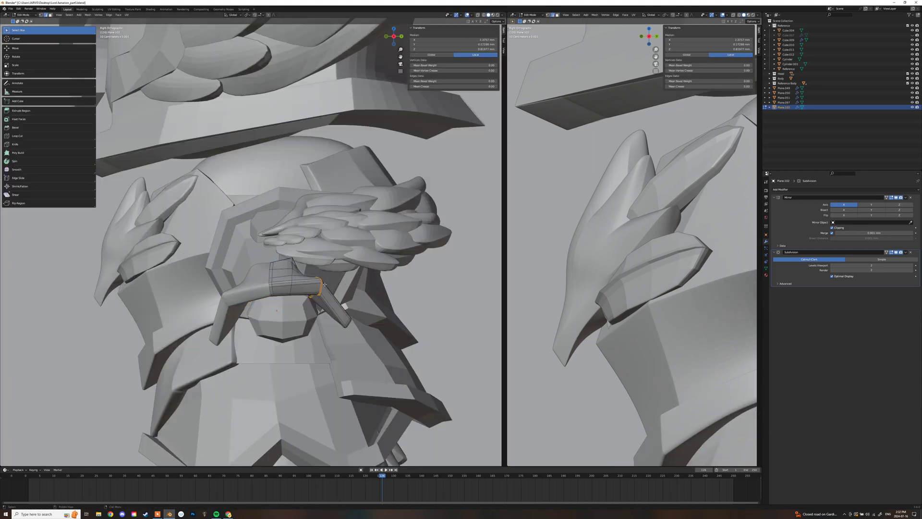
{"action": "key", "text": "shift+z"}
{"action": "key", "text": "shift+z"}
{"action": "key", "text": "g"}
{"action": "key", "text": "shift+z"}
{"action": "middle_click_drag", "start_coordinate": [327, 295], "coordinate": [347, 299]}
{"action": "key", "text": "KP_3"}
{"action": "key", "text": "Tab"}
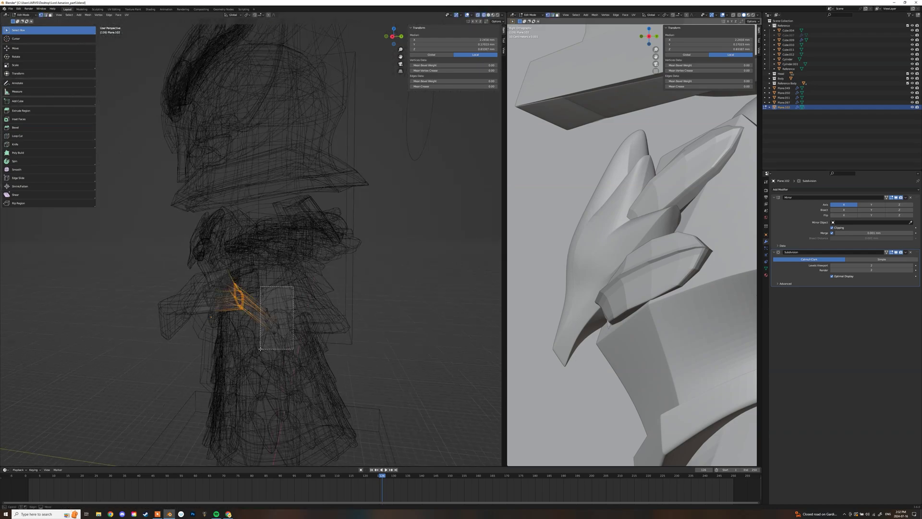
{"action": "key", "text": "shift+z"}
{"action": "scroll", "coordinate": [294, 285], "scroll_direction": "up", "scroll_amount": 3}
{"action": "left_click", "coordinate": [331, 310]}
Select a further group of vertices through the duplicated armour piece in wireframe display and reposition them
{"action": "scroll", "coordinate": [317, 297], "scroll_direction": "down", "scroll_amount": 3}
{"action": "middle_click_drag", "start_coordinate": [307, 288], "coordinate": [249, 259]}
{"action": "key", "text": "Tab"}
{"action": "key", "text": "Tab"}
{"action": "key", "text": "Tab"}
{"action": "key", "text": "shift+z"}
{"action": "middle_click_drag", "start_coordinate": [231, 226], "coordinate": [216, 212]}
{"action": "scroll", "coordinate": [216, 211], "scroll_direction": "down", "scroll_amount": 2}
{"action": "left_click_drag", "start_coordinate": [209, 202], "coordinate": [258, 226]}
{"action": "middle_click_drag", "start_coordinate": [258, 226], "coordinate": [336, 269]}
{"action": "scroll", "coordinate": [253, 258], "scroll_direction": "up", "scroll_amount": 2}
{"action": "scroll", "coordinate": [283, 264], "scroll_direction": "up", "scroll_amount": 2}
{"action": "left_click_drag", "start_coordinate": [339, 275], "coordinate": [372, 330]}
{"action": "middle_click_drag", "start_coordinate": [373, 331], "coordinate": [335, 280]}
{"action": "key", "text": "g"}
{"action": "left_click", "coordinate": [392, 297]}
{"action": "key", "text": "shift+z"}
{"action": "scroll", "coordinate": [304, 266], "scroll_direction": "down", "scroll_amount": 5}
{"action": "key", "text": "Tab"}
{"action": "left_click", "coordinate": [357, 264]}
Add a new cube mesh to the scene as the base for the next part
{"action": "middle_click_drag", "start_coordinate": [232, 260], "coordinate": [344, 260]}
{"action": "scroll", "coordinate": [344, 261], "scroll_direction": "up", "scroll_amount": 4}
{"action": "scroll", "coordinate": [261, 256], "scroll_direction": "down", "scroll_amount": 4}
{"action": "middle_click_drag", "start_coordinate": [211, 258], "coordinate": [126, 222]}
{"action": "scroll", "coordinate": [261, 248], "scroll_direction": "up", "scroll_amount": 4}
{"action": "scroll", "coordinate": [270, 247], "scroll_direction": "up", "scroll_amount": 5}
{"action": "scroll", "coordinate": [269, 248], "scroll_direction": "down", "scroll_amount": 3}
{"action": "key", "text": "shift+a"}
{"action": "left_click", "coordinate": [143, 227]}
{"action": "scroll", "coordinate": [193, 249], "scroll_direction": "down", "scroll_amount": 7}
{"action": "key", "text": "KP_1"}
{"action": "key", "text": "KP_3"}
Cut edge loops through the middle of the new cube so that its faces are divided in half
{"action": "key", "text": "Tab"}
{"action": "middle_click_drag", "start_coordinate": [161, 315], "coordinate": [278, 244], "text": "shift"}
{"action": "scroll", "coordinate": [123, 249], "scroll_direction": "up", "scroll_amount": 2}
{"action": "scroll", "coordinate": [240, 255], "scroll_direction": "up", "scroll_amount": 3}
{"action": "key", "text": "Tab"}
{"action": "key", "text": "Tab"}
{"action": "key", "text": "ctrl+r"}
{"action": "middle_click_drag", "start_coordinate": [221, 259], "coordinate": [33, 276]}
{"action": "left_click", "coordinate": [377, 288]}
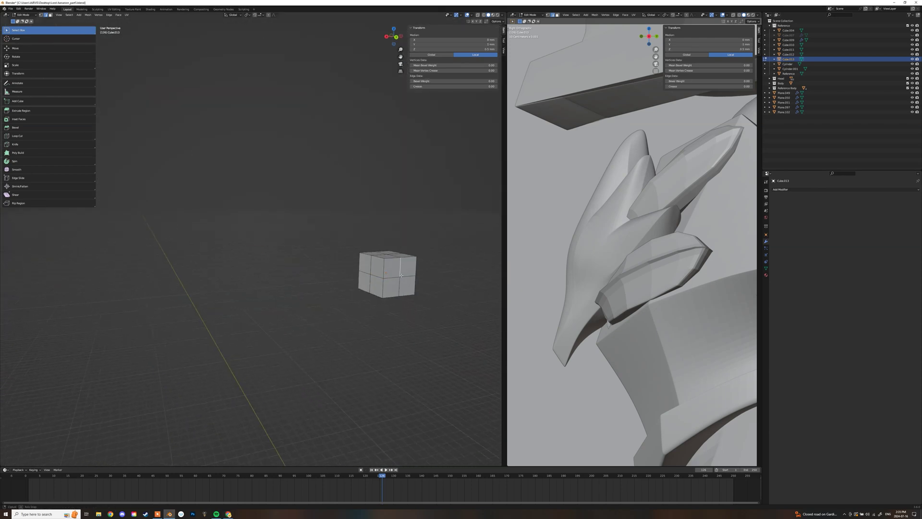
Select two neighbouring elements on the subdivided cube and set its mesh editing to vertex selection
{"action": "middle_click_drag", "start_coordinate": [399, 275], "coordinate": [436, 280]}
{"action": "left_click", "coordinate": [232, 270]}
{"action": "left_click", "coordinate": [210, 271], "text": "shift"}
{"action": "key", "text": "KP_3"}
{"action": "key", "text": "Tab"}
{"action": "key", "text": "1"}
{"action": "key", "text": "Tab"}
{"action": "key", "text": "1"}
Show the Head, Body and Reference Body collections to compare the cube with the figure
{"action": "scroll", "coordinate": [384, 279], "scroll_direction": "down", "scroll_amount": 5}
{"action": "middle_click_drag", "start_coordinate": [385, 279], "coordinate": [408, 269]}
{"action": "left_click_drag", "start_coordinate": [912, 88], "coordinate": [912, 79]}
{"action": "middle_click_drag", "start_coordinate": [408, 216], "coordinate": [293, 216]}
{"action": "left_click", "coordinate": [344, 211]}
Reshape the subdivided cube by moving its vertices into a rounded block with one pointed end
{"action": "scroll", "coordinate": [344, 212], "scroll_direction": "up", "scroll_amount": 4}
{"action": "key", "text": "KP_1"}
{"action": "scroll", "coordinate": [293, 216], "scroll_direction": "up", "scroll_amount": 3}
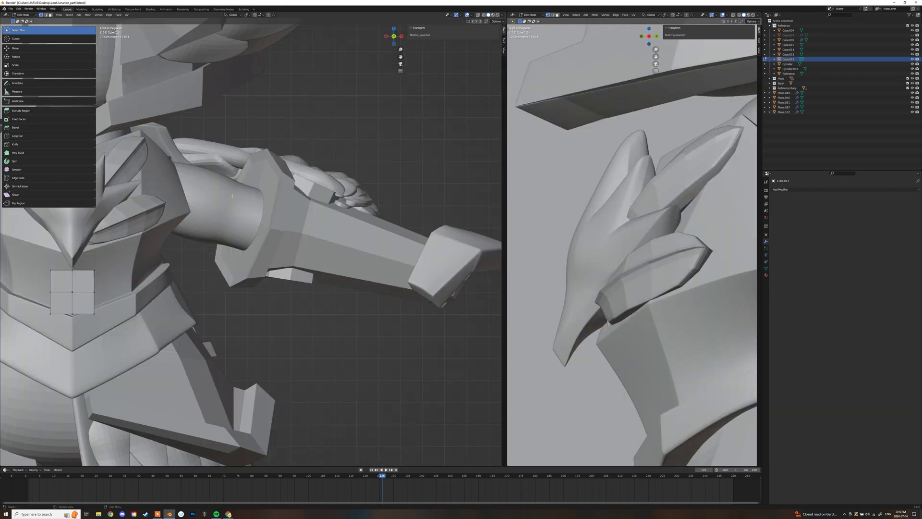
{"action": "key", "text": "KP_3"}
{"action": "left_click", "coordinate": [222, 275]}
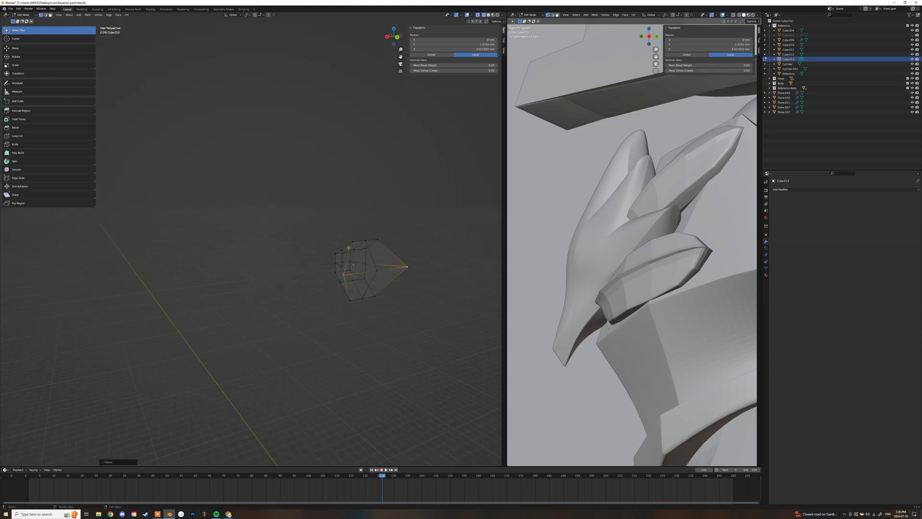
Turn off X-ray display for the small armour mesh and return it to mesh editing
{"action": "key", "text": "Tab"}
{"action": "key", "text": "alt+z"}
{"action": "scroll", "coordinate": [315, 278], "scroll_direction": "up", "scroll_amount": 6}
{"action": "key", "text": "Tab"}
{"action": "scroll", "coordinate": [346, 252], "scroll_direction": "down", "scroll_amount": 4}
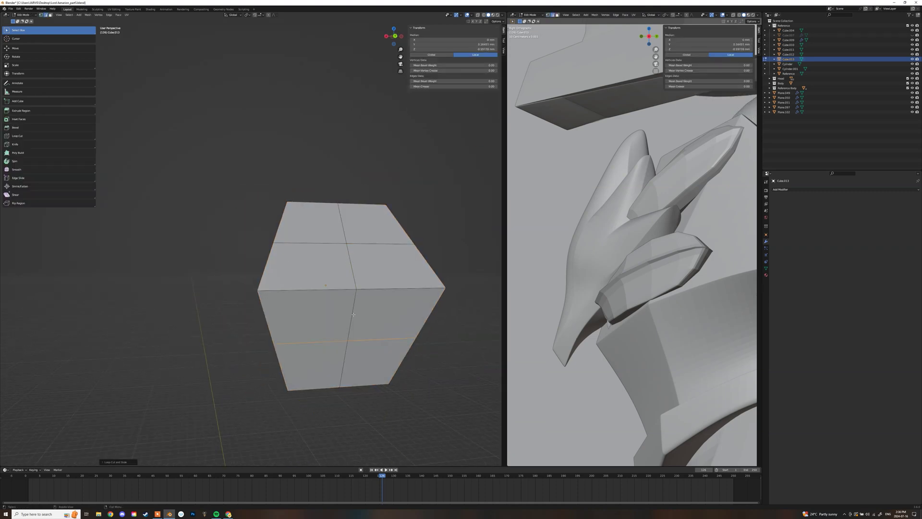
Scale the selected geometry of the loop-cut block along Z to shape the elbow guard
{"action": "left_click", "coordinate": [495, 256]}
{"action": "middle_click_drag", "start_coordinate": [495, 255], "coordinate": [240, 240]}
{"action": "key", "text": "Tab"}
{"action": "key", "text": "Tab"}
{"action": "right_click", "coordinate": [308, 251]}
{"action": "scroll", "coordinate": [309, 251], "scroll_direction": "down", "scroll_amount": 4}
{"action": "key", "text": "s"}
{"action": "key", "text": "z"}
{"action": "left_click", "coordinate": [282, 206]}
Scale the selected part of the elbow guard mesh overall, and adjust its width along X
{"action": "middle_click_drag", "start_coordinate": [282, 206], "coordinate": [441, 264]}
{"action": "scroll", "coordinate": [440, 265], "scroll_direction": "up", "scroll_amount": 4}
{"action": "key", "text": "s"}
{"action": "middle_click_drag", "start_coordinate": [381, 273], "coordinate": [427, 269]}
{"action": "key", "text": "s"}
{"action": "key", "text": "x"}
{"action": "left_click", "coordinate": [463, 275]}
Scale the whole guard in Object Mode and move it along Y towards the figure
{"action": "key", "text": "Tab"}
{"action": "scroll", "coordinate": [323, 275], "scroll_direction": "down", "scroll_amount": 4}
{"action": "scroll", "coordinate": [427, 269], "scroll_direction": "down", "scroll_amount": 6}
{"action": "key", "text": "s"}
{"action": "left_click", "coordinate": [325, 216]}
{"action": "key", "text": "g"}
{"action": "key", "text": "y"}
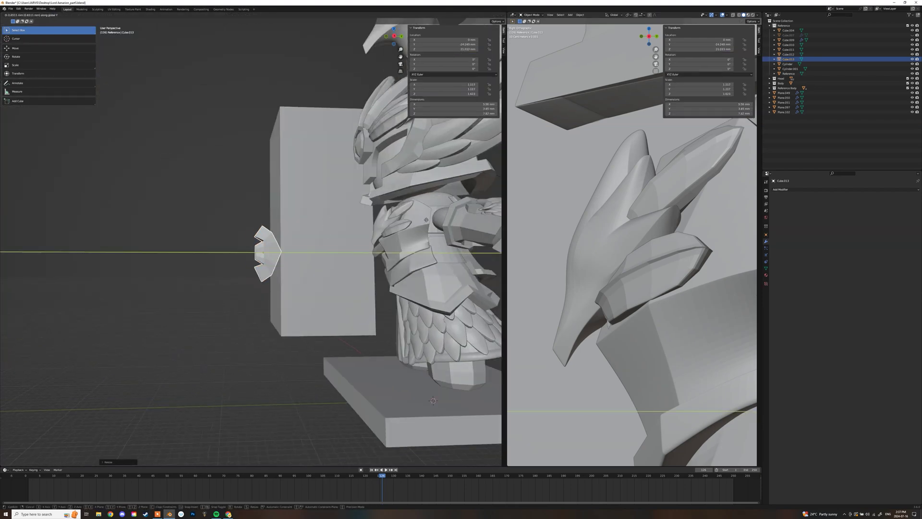
{"action": "left_click", "coordinate": [476, 241]}
Move the elbow guard along X until it sits beside the figure's arm
{"action": "middle_click_drag", "start_coordinate": [269, 254], "coordinate": [193, 259]}
{"action": "middle_click_drag", "start_coordinate": [413, 250], "coordinate": [345, 244]}
{"action": "scroll", "coordinate": [345, 245], "scroll_direction": "down", "scroll_amount": 5}
{"action": "key", "text": "g"}
{"action": "key", "text": "x"}
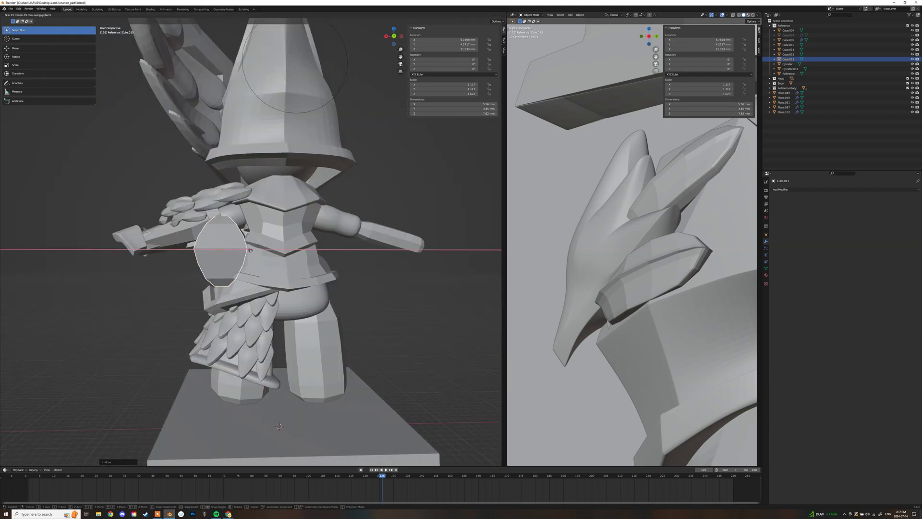
{"action": "left_click", "coordinate": [197, 201]}
Rotate the elbow guard about X and reposition it against the arm
{"action": "middle_click_drag", "start_coordinate": [197, 201], "coordinate": [232, 169]}
{"action": "scroll", "coordinate": [307, 204], "scroll_direction": "up", "scroll_amount": 5}
{"action": "key", "text": "r"}
{"action": "key", "text": "x"}
{"action": "left_click", "coordinate": [346, 192]}
{"action": "key", "text": "g"}
{"action": "left_click", "coordinate": [351, 188]}
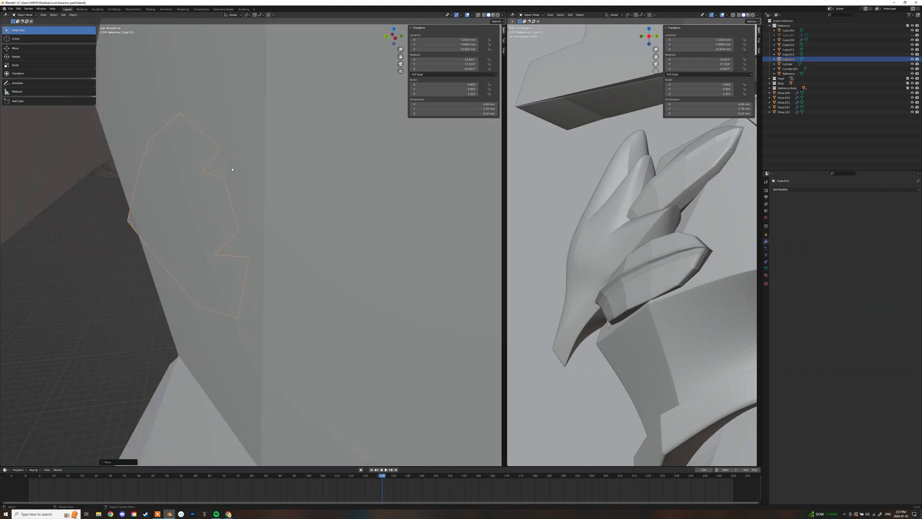
Hide the two objects that block the view of the elbow guard
{"action": "left_click", "coordinate": [231, 206]}
{"action": "key", "text": "h"}
{"action": "left_click", "coordinate": [229, 240]}
{"action": "key", "text": "h"}
Rotate the elbow guard in the front orthographic view to follow the angle of the arm
{"action": "left_click", "coordinate": [278, 202]}
{"action": "middle_click_drag", "start_coordinate": [278, 201], "coordinate": [311, 206]}
{"action": "key", "text": "KP_1"}
{"action": "key", "text": "r"}
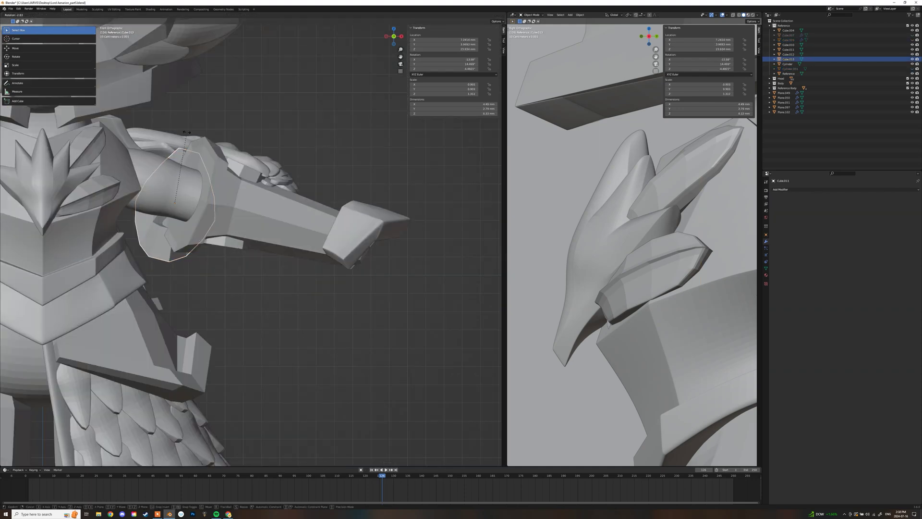
{"action": "left_click", "coordinate": [192, 125]}
Check the elbow guard from the side and rotate it to match the arm's orientation
{"action": "middle_click_drag", "start_coordinate": [192, 125], "coordinate": [196, 97]}
{"action": "key", "text": "KP_3"}
{"action": "left_click", "coordinate": [288, 137]}
{"action": "middle_click_drag", "start_coordinate": [288, 137], "coordinate": [269, 168]}
{"action": "scroll", "coordinate": [281, 233], "scroll_direction": "up", "scroll_amount": 3}
{"action": "scroll", "coordinate": [269, 144], "scroll_direction": "down", "scroll_amount": 8}
{"action": "key", "text": "r"}
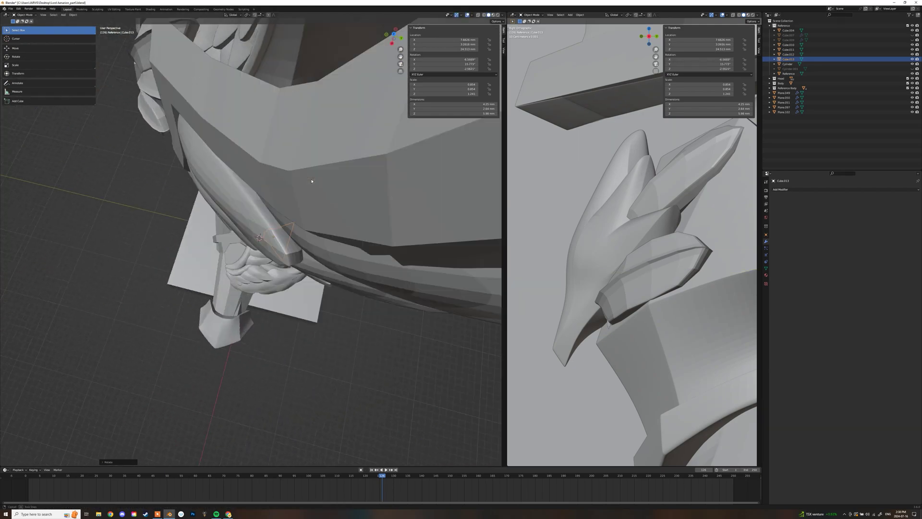
Move the selected geometry of the elbow guard in Edit Mode to fit the arm's shape
{"action": "middle_click_drag", "start_coordinate": [284, 261], "coordinate": [212, 188]}
{"action": "scroll", "coordinate": [212, 188], "scroll_direction": "up", "scroll_amount": 3}
{"action": "key", "text": "Tab"}
{"action": "key", "text": "g"}
{"action": "middle_click_drag", "start_coordinate": [194, 125], "coordinate": [240, 159]}
{"action": "left_click", "coordinate": [179, 161]}
Reposition the whole elbow guard on the arm in Object Mode
{"action": "key", "text": "Tab"}
{"action": "key", "text": "g"}
{"action": "left_click", "coordinate": [273, 176]}
{"action": "scroll", "coordinate": [208, 186], "scroll_direction": "down", "scroll_amount": 8}
{"action": "scroll", "coordinate": [241, 159], "scroll_direction": "up", "scroll_amount": 5}
{"action": "left_click", "coordinate": [240, 154]}
{"action": "middle_click_drag", "start_coordinate": [240, 153], "coordinate": [244, 138]}
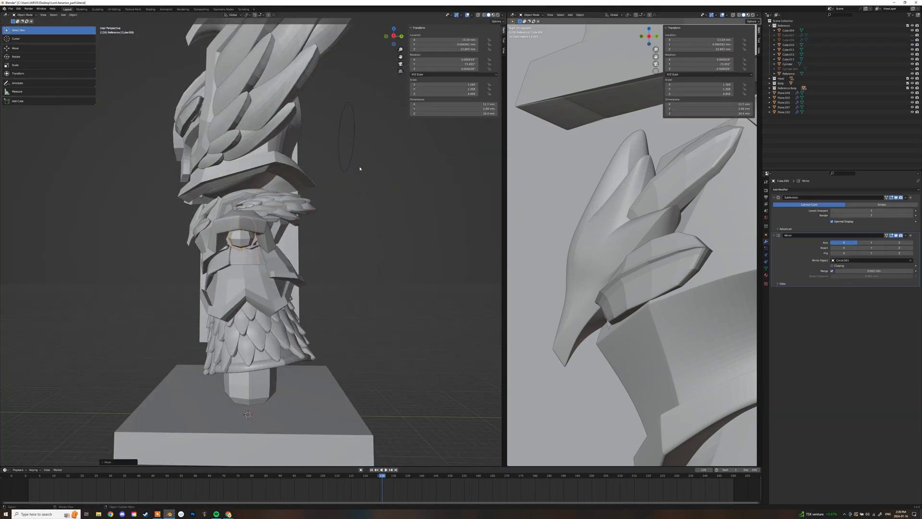
{"action": "middle_click_drag", "start_coordinate": [214, 218], "coordinate": [250, 192]}
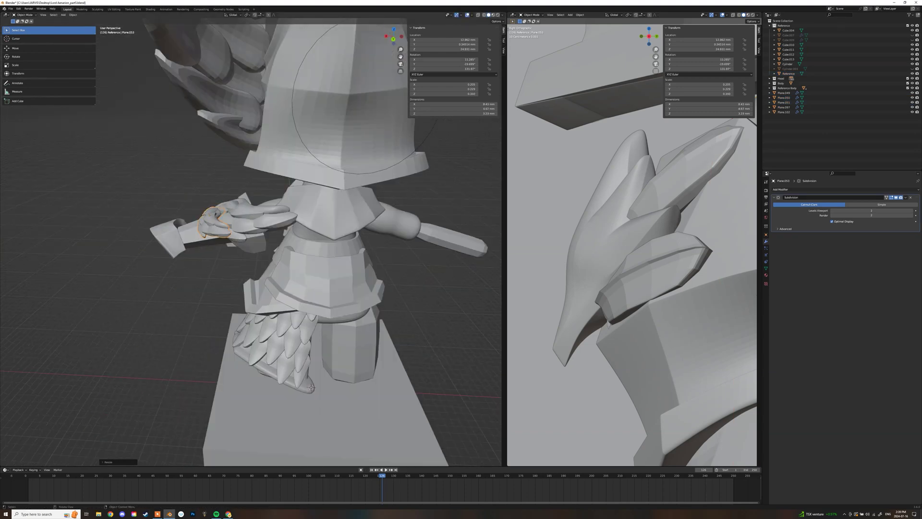
Scale the feather piece on the raised arm and move it into place over the arm armour
{"action": "key", "text": "s"}
{"action": "left_click", "coordinate": [288, 231]}
{"action": "middle_click_drag", "start_coordinate": [288, 230], "coordinate": [299, 244]}
{"action": "middle_click_drag", "start_coordinate": [384, 246], "coordinate": [336, 231]}
{"action": "scroll", "coordinate": [288, 216], "scroll_direction": "up", "scroll_amount": 5}
{"action": "left_click", "coordinate": [216, 195]}
{"action": "middle_click_drag", "start_coordinate": [216, 194], "coordinate": [235, 211]}
{"action": "key", "text": "g"}
{"action": "left_click", "coordinate": [255, 212]}
Examine how the arm armour and feathers sit together from behind and below the arm
{"action": "scroll", "coordinate": [248, 247], "scroll_direction": "up", "scroll_amount": 3}
{"action": "left_click", "coordinate": [250, 249]}
{"action": "scroll", "coordinate": [226, 283], "scroll_direction": "down", "scroll_amount": 4}
{"action": "left_click", "coordinate": [222, 292]}
{"action": "scroll", "coordinate": [259, 278], "scroll_direction": "down", "scroll_amount": 5}
{"action": "middle_click_drag", "start_coordinate": [222, 292], "coordinate": [263, 272]}
{"action": "scroll", "coordinate": [240, 274], "scroll_direction": "up", "scroll_amount": 5}
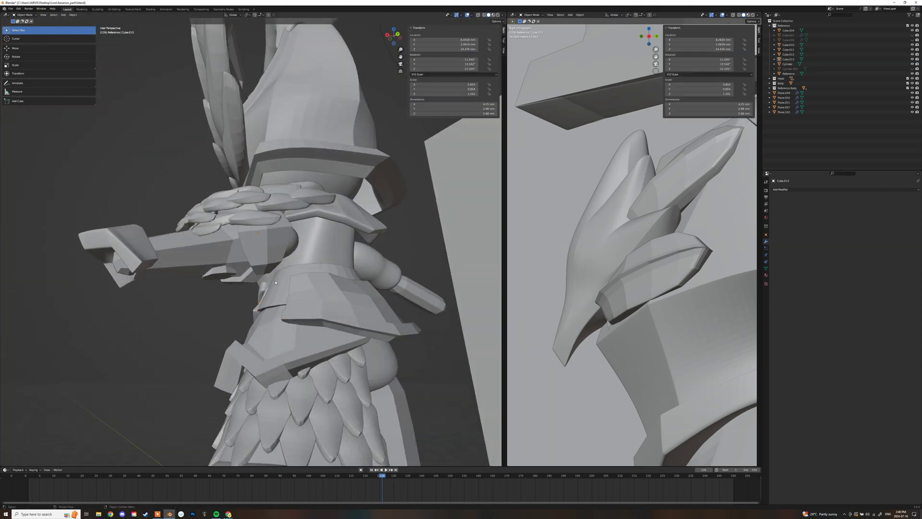
{"action": "left_click", "coordinate": [263, 272]}
Rotate the cylinder 90° about Y in the front view and move it towards the upper forearm
{"action": "key", "text": "KP_1"}
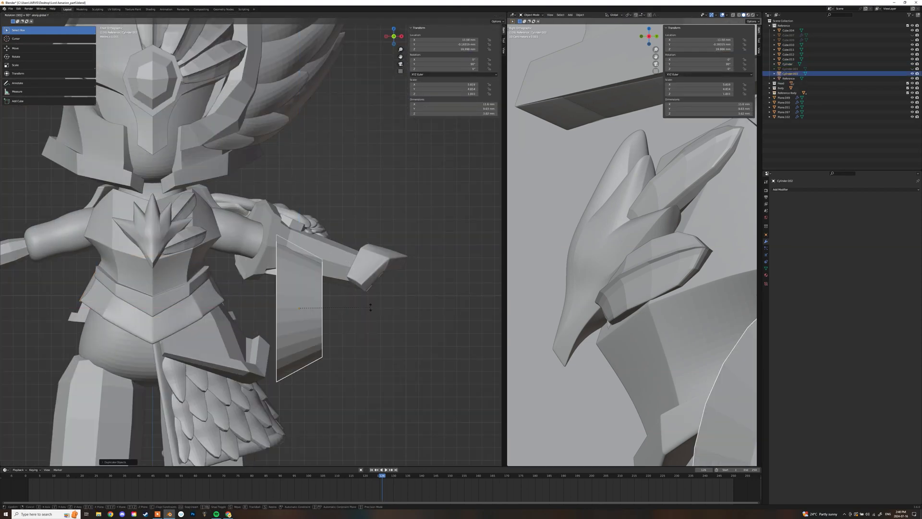
{"action": "key", "text": "g"}
{"action": "left_click", "coordinate": [309, 247]}
{"action": "middle_click_drag", "start_coordinate": [310, 247], "coordinate": [365, 257]}
Scale the cylinder down into a cuff that fits around the forearm below the elbow
{"action": "key", "text": "Tab"}
{"action": "left_click", "coordinate": [336, 298]}
{"action": "key", "text": "s"}
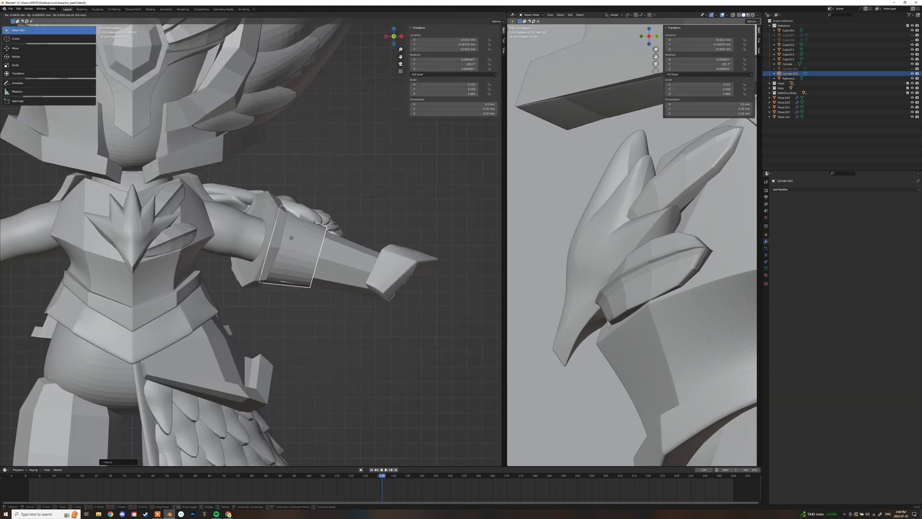
{"action": "middle_click_drag", "start_coordinate": [289, 249], "coordinate": [214, 242]}
{"action": "key", "text": "s"}
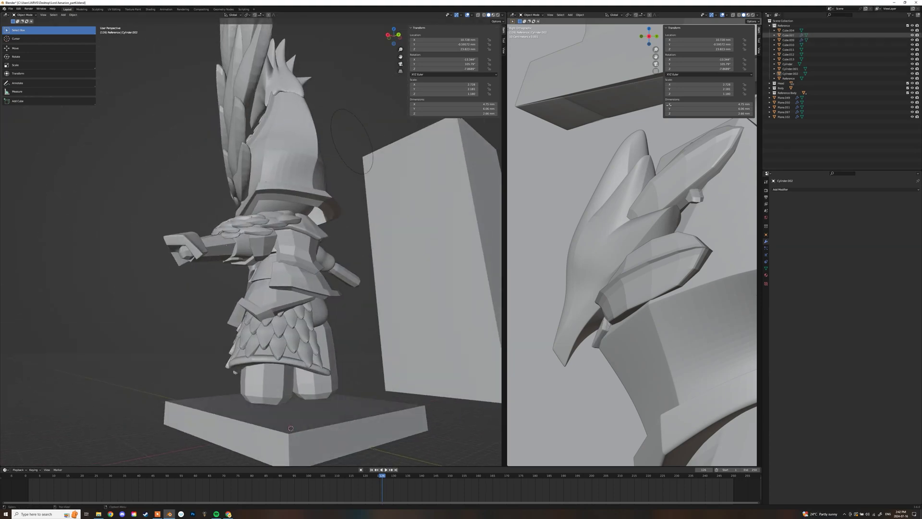
Delete the unneeded piece near the figure's chest in the front view
{"action": "middle_click_drag", "start_coordinate": [276, 228], "coordinate": [400, 240]}
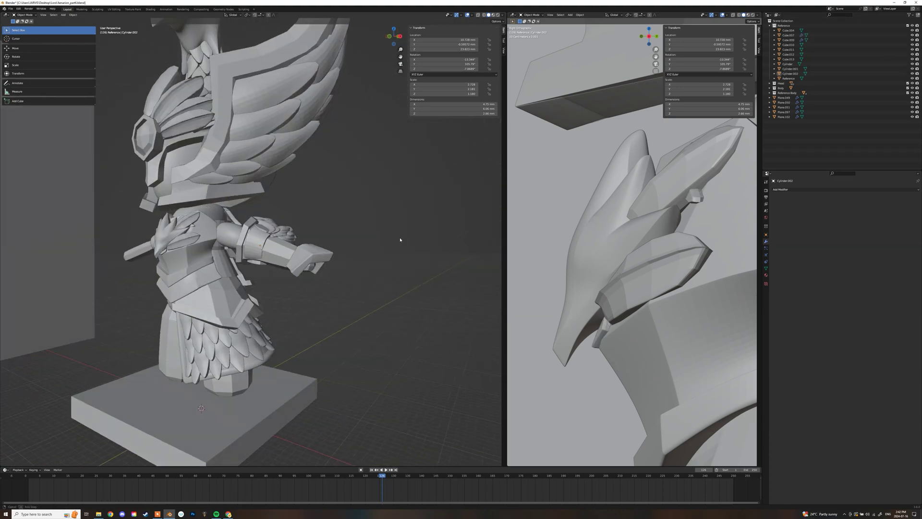
{"action": "middle_click_drag", "start_coordinate": [330, 246], "coordinate": [230, 259]}
{"action": "key", "text": "KP_1"}
{"action": "left_click", "coordinate": [219, 211]}
{"action": "key", "text": "Delete"}
Duplicate a chest feather, then rotate and move the copy between the existing side feathers
{"action": "left_click", "coordinate": [284, 236]}
{"action": "key", "text": "shift+d"}
{"action": "mouse_move", "coordinate": [284, 236]}
{"action": "middle_mouse_down"}
{"action": "mouse_move", "coordinate": [326, 231]}
{"action": "mouse_move", "coordinate": [250, 225]}
{"action": "mouse_move", "coordinate": [240, 288]}
{"action": "mouse_move", "coordinate": [235, 196]}
{"action": "mouse_move", "coordinate": [153, 201]}
{"action": "mouse_move", "coordinate": [245, 240]}
{"action": "mouse_move", "coordinate": [192, 249]}
{"action": "mouse_move", "coordinate": [284, 253]}
{"action": "middle_mouse_up"}
{"action": "key", "text": "r"}
{"action": "key", "text": "g"}
{"action": "scroll", "coordinate": [269, 240], "scroll_direction": "up", "scroll_amount": 3}
{"action": "key", "text": "g"}
{"action": "left_click", "coordinate": [159, 231]}
Move the central pointed chest ornament along Y and scale it to fit the breastplate
{"action": "left_click", "coordinate": [168, 273]}
{"action": "key", "text": "g"}
{"action": "key", "text": "y"}
{"action": "left_click", "coordinate": [198, 248]}
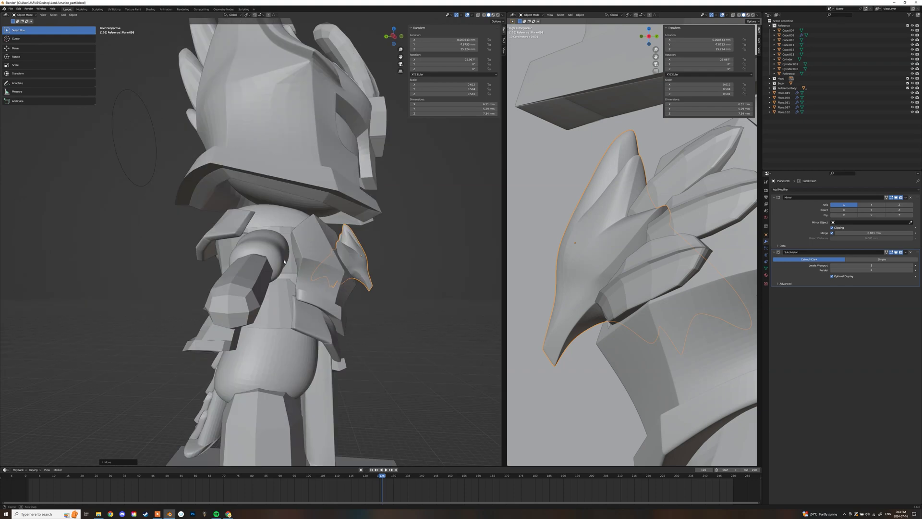
{"action": "key", "text": "s"}
{"action": "left_click", "coordinate": [303, 242]}
Raise the chest ornament along Z and adjust its depth along Y against the breastplate
{"action": "key", "text": "g"}
{"action": "key", "text": "z"}
{"action": "left_click", "coordinate": [302, 235]}
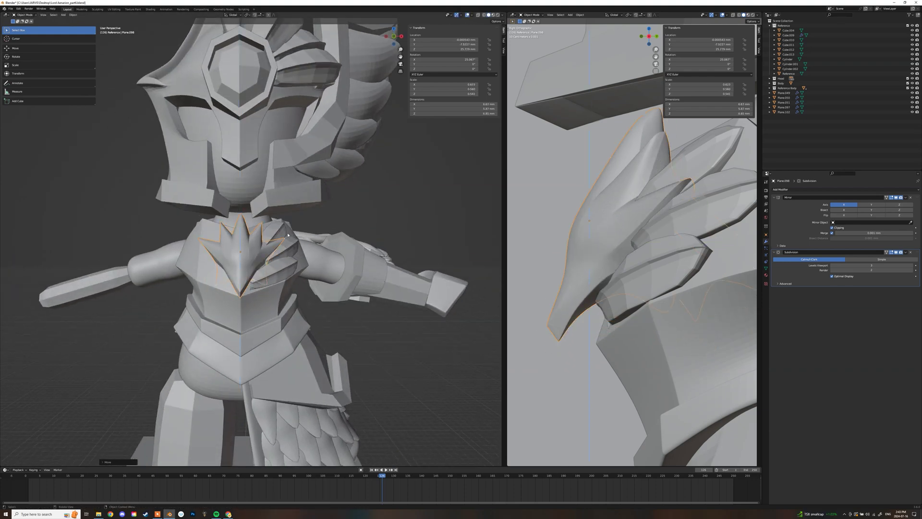
{"action": "key", "text": "g"}
{"action": "key", "text": "y"}
{"action": "left_click", "coordinate": [222, 216]}
Rotate the chest ornament to follow the breastplate, shift it along Y and scale it again
{"action": "key", "text": "r"}
{"action": "scroll", "coordinate": [259, 248], "scroll_direction": "up", "scroll_amount": 3}
{"action": "mouse_move", "coordinate": [258, 248]}
{"action": "middle_mouse_down"}
{"action": "mouse_move", "coordinate": [192, 244]}
{"action": "mouse_move", "coordinate": [268, 243]}
{"action": "middle_mouse_up"}
{"action": "key", "text": "g"}
{"action": "key", "text": "y"}
{"action": "left_click", "coordinate": [192, 244]}
{"action": "key", "text": "s"}
{"action": "left_click", "coordinate": [307, 238]}
Select the central chest ornament together with its adjacent side feathers and move them along Z on the breastplate
{"action": "scroll", "coordinate": [336, 230], "scroll_direction": "down", "scroll_amount": 8}
{"action": "middle_click_drag", "start_coordinate": [335, 230], "coordinate": [268, 233]}
{"action": "scroll", "coordinate": [268, 233], "scroll_direction": "up", "scroll_amount": 6}
{"action": "left_click", "coordinate": [224, 231], "text": "shift"}
{"action": "left_click", "coordinate": [234, 246], "text": "shift"}
{"action": "left_click", "coordinate": [217, 273], "text": "shift"}
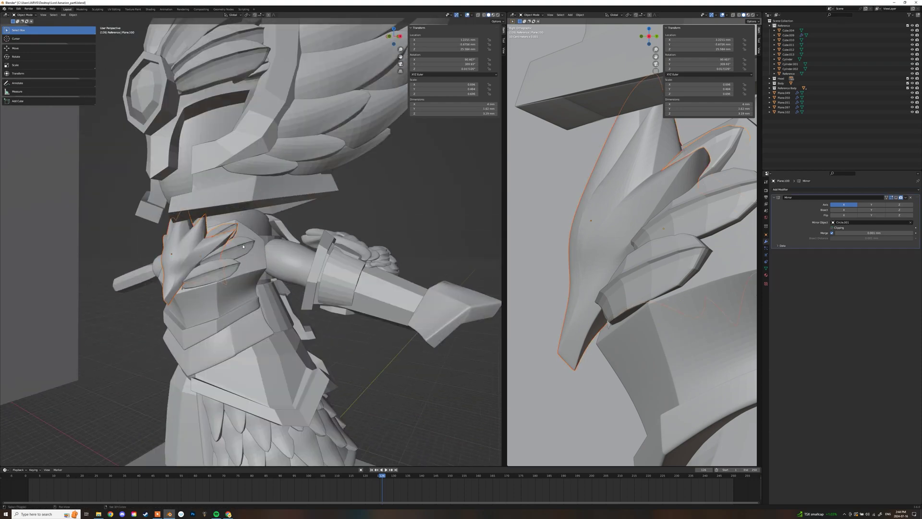
{"action": "key", "text": "g"}
{"action": "key", "text": "z"}
{"action": "left_click", "coordinate": [248, 242]}
Reposition the remaining side feathers of the chest emblem against the breastplate
{"action": "left_click", "coordinate": [305, 281]}
{"action": "scroll", "coordinate": [305, 281], "scroll_direction": "up", "scroll_amount": 4}
{"action": "key", "text": "g"}
{"action": "left_click", "coordinate": [308, 273]}
{"action": "middle_click_drag", "start_coordinate": [307, 273], "coordinate": [269, 262]}
{"action": "left_click", "coordinate": [278, 283]}
{"action": "key", "text": "g"}
{"action": "left_click", "coordinate": [282, 300]}
Edit the lower waist plate's mesh and extrude its selected lower rim geometry
{"action": "scroll", "coordinate": [282, 299], "scroll_direction": "down", "scroll_amount": 4}
{"action": "middle_click_drag", "start_coordinate": [282, 299], "coordinate": [308, 254]}
{"action": "scroll", "coordinate": [288, 259], "scroll_direction": "up", "scroll_amount": 8}
{"action": "left_click", "coordinate": [231, 288]}
{"action": "middle_click_drag", "start_coordinate": [216, 336], "coordinate": [308, 250]}
{"action": "left_click", "coordinate": [283, 307]}
{"action": "key", "text": "Tab"}
{"action": "left_click", "coordinate": [312, 284]}
{"action": "middle_click_drag", "start_coordinate": [312, 284], "coordinate": [444, 317]}
{"action": "scroll", "coordinate": [374, 331], "scroll_direction": "down", "scroll_amount": 3}
{"action": "key", "text": "e"}
{"action": "scroll", "coordinate": [395, 357], "scroll_direction": "up", "scroll_amount": 5}
{"action": "key", "text": "shift+z"}
{"action": "key", "text": "Tab"}
{"action": "key", "text": "Tab"}
Select the waist plate's lower rim edges in edge mode with X-ray toggled and move the selection along Y
{"action": "left_click", "coordinate": [414, 339]}
{"action": "scroll", "coordinate": [444, 317], "scroll_direction": "up", "scroll_amount": 3}
{"action": "key", "text": "2"}
{"action": "left_click", "coordinate": [436, 297]}
{"action": "key", "text": "shift+z"}
{"action": "key", "text": "KP_1"}
{"action": "scroll", "coordinate": [315, 262], "scroll_direction": "down", "scroll_amount": 3}
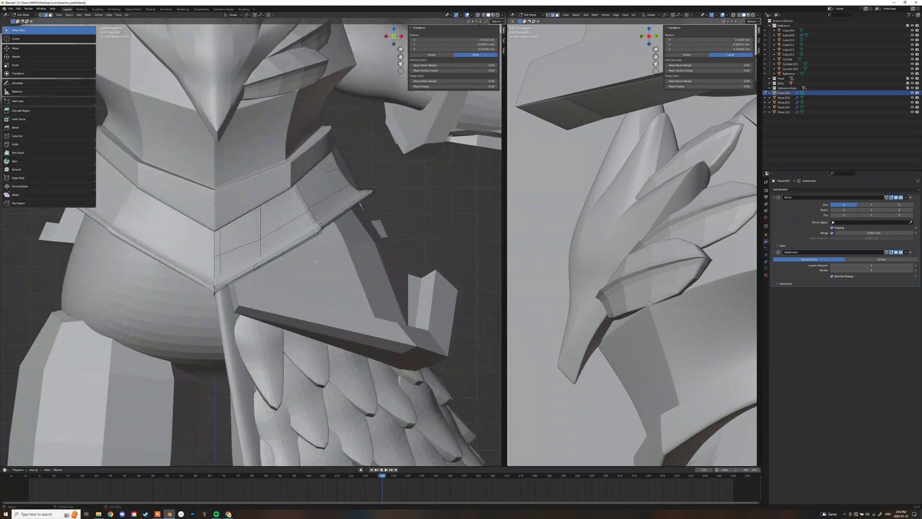
{"action": "left_click", "coordinate": [315, 248]}
{"action": "scroll", "coordinate": [336, 254], "scroll_direction": "up", "scroll_amount": 3}
{"action": "mouse_move", "coordinate": [316, 248]}
{"action": "middle_mouse_down"}
{"action": "mouse_move", "coordinate": [381, 259]}
{"action": "mouse_move", "coordinate": [327, 254]}
{"action": "middle_mouse_up"}
{"action": "key", "text": "g"}
{"action": "key", "text": "y"}
{"action": "left_click", "coordinate": [364, 255]}
{"action": "key", "text": "Tab"}
{"action": "scroll", "coordinate": [379, 259], "scroll_direction": "down", "scroll_amount": 8}
{"action": "left_click", "coordinate": [376, 259]}
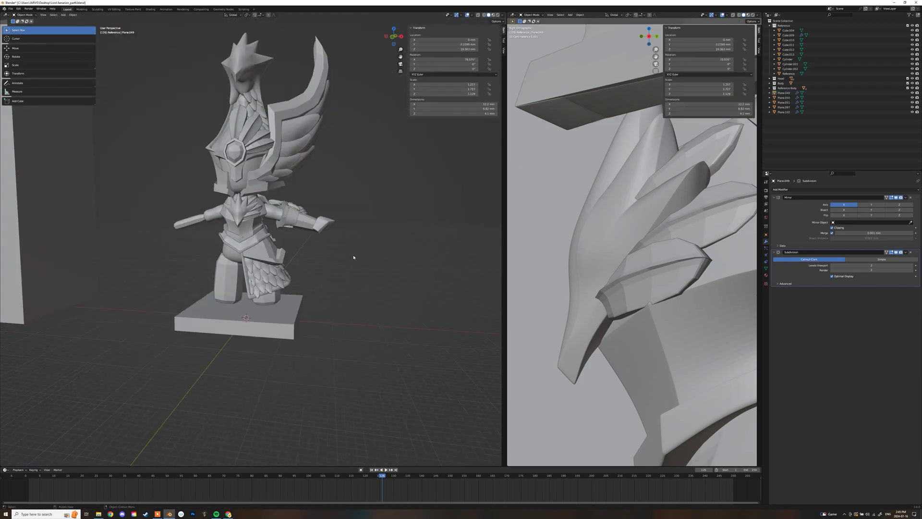
Reopen the waist plate's mesh and move the selected rim geometry on its underside above the thigh plate
{"action": "scroll", "coordinate": [353, 258], "scroll_direction": "up", "scroll_amount": 10}
{"action": "middle_click_drag", "start_coordinate": [260, 283], "coordinate": [248, 229]}
{"action": "left_click", "coordinate": [245, 229]}
{"action": "key", "text": "Tab"}
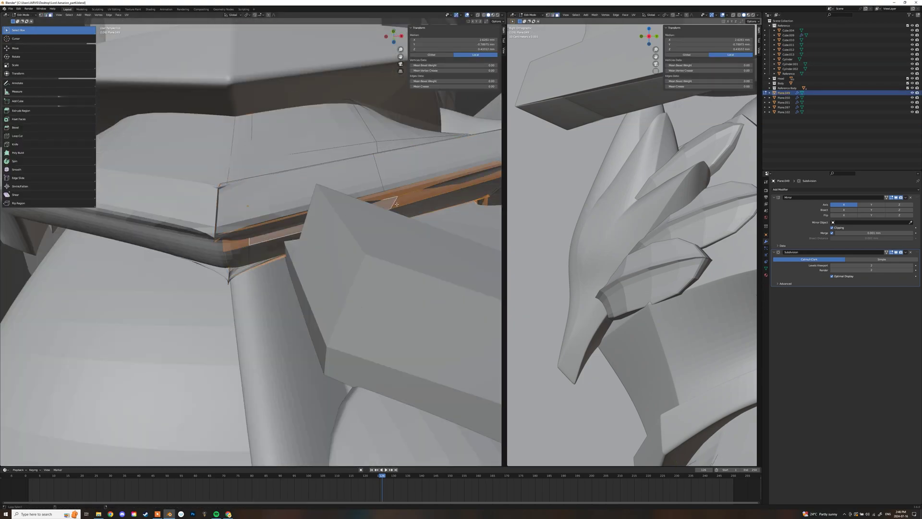
{"action": "key", "text": "shift+z"}
{"action": "scroll", "coordinate": [408, 192], "scroll_direction": "down", "scroll_amount": 5}
{"action": "key", "text": "shift+z"}
{"action": "key", "text": "g"}
{"action": "left_click", "coordinate": [402, 275]}
{"action": "middle_click_drag", "start_coordinate": [382, 274], "coordinate": [310, 273]}
{"action": "scroll", "coordinate": [403, 272], "scroll_direction": "down", "scroll_amount": 5}
{"action": "key", "text": "Tab"}
{"action": "key", "text": "Tab"}
{"action": "scroll", "coordinate": [383, 265], "scroll_direction": "up", "scroll_amount": 3}
{"action": "scroll", "coordinate": [383, 266], "scroll_direction": "down", "scroll_amount": 8}
{"action": "key", "text": "Tab"}
Try scaling the selected armour pieces and undo the change
{"action": "left_click", "coordinate": [356, 230]}
{"action": "scroll", "coordinate": [211, 269], "scroll_direction": "up", "scroll_amount": 4}
{"action": "left_click", "coordinate": [154, 202], "text": "shift"}
{"action": "key", "text": "s"}
{"action": "left_click", "coordinate": [211, 216]}
{"action": "scroll", "coordinate": [272, 228], "scroll_direction": "down", "scroll_amount": 7}
{"action": "key", "text": "ctrl+z"}
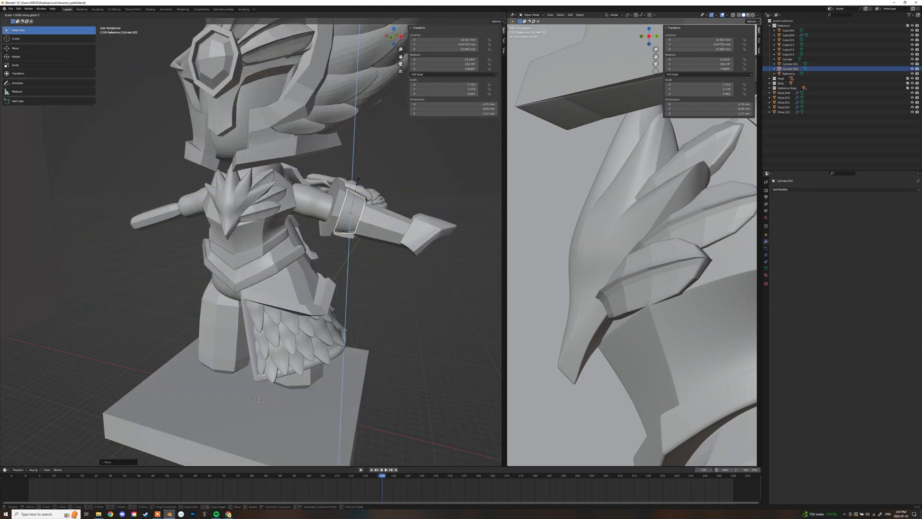
Scale the forearm cuff along Z, and move and rotate the neighbouring arm armour piece to fit
{"action": "left_click", "coordinate": [357, 182]}
{"action": "scroll", "coordinate": [357, 182], "scroll_direction": "up", "scroll_amount": 3}
{"action": "middle_click_drag", "start_coordinate": [356, 182], "coordinate": [336, 197]}
{"action": "left_click", "coordinate": [331, 216]}
{"action": "left_click", "coordinate": [359, 246]}
{"action": "key", "text": "g"}
{"action": "left_click", "coordinate": [382, 259]}
{"action": "middle_click_drag", "start_coordinate": [433, 249], "coordinate": [359, 242]}
{"action": "key", "text": "r"}
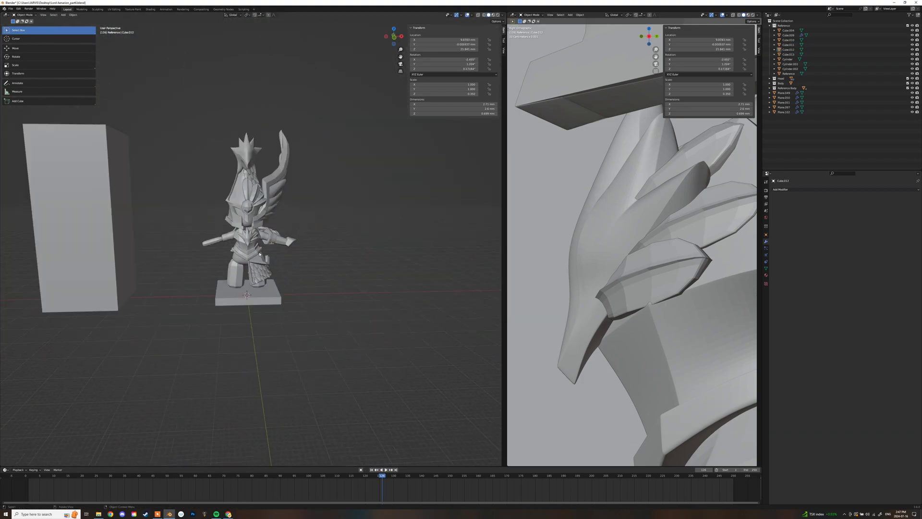
Edit the angular guard around the forearm and move a vertex of its outer shape
{"action": "middle_click_drag", "start_coordinate": [217, 242], "coordinate": [241, 216]}
{"action": "left_click", "coordinate": [318, 271]}
{"action": "key", "text": "Tab"}
{"action": "left_click", "coordinate": [241, 216]}
{"action": "key", "text": "g"}
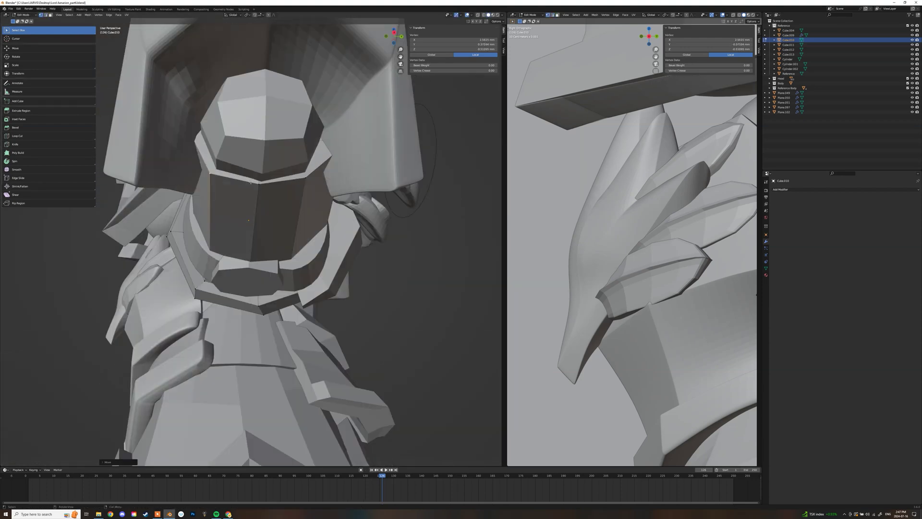
{"action": "key", "text": "Tab"}
Move the rotated cylindrical band on the arm along Z to align it with the forearm armour
{"action": "scroll", "coordinate": [291, 193], "scroll_direction": "down", "scroll_amount": 5}
{"action": "middle_click_drag", "start_coordinate": [288, 189], "coordinate": [294, 199]}
{"action": "scroll", "coordinate": [414, 212], "scroll_direction": "down", "scroll_amount": 5}
{"action": "middle_click_drag", "start_coordinate": [415, 212], "coordinate": [219, 308]}
{"action": "scroll", "coordinate": [208, 275], "scroll_direction": "up", "scroll_amount": 5}
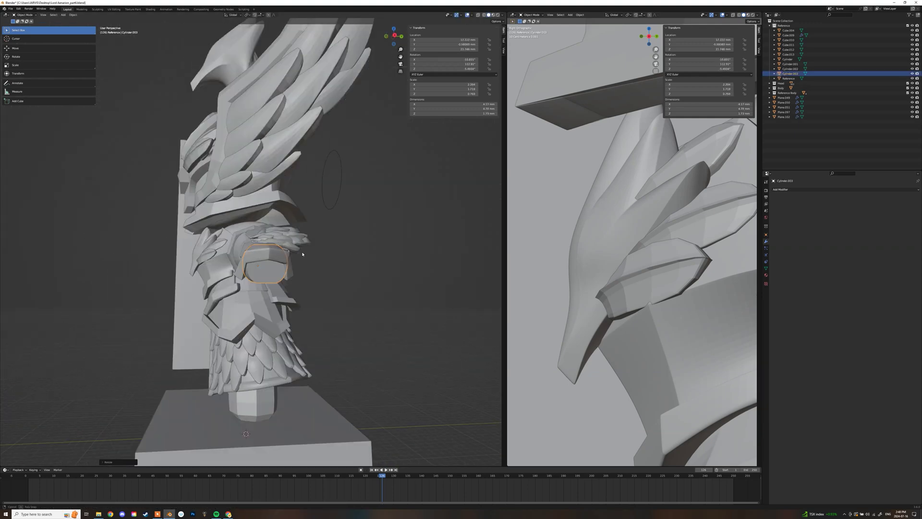
{"action": "key", "text": "g"}
{"action": "key", "text": "z"}
{"action": "left_click", "coordinate": [274, 238]}
{"action": "scroll", "coordinate": [384, 192], "scroll_direction": "up", "scroll_amount": 5}
{"action": "middle_click_drag", "start_coordinate": [274, 238], "coordinate": [428, 218]}
{"action": "left_click", "coordinate": [428, 218]}
Select the central chest ornament and move it along Y relative to the breastplate
{"action": "scroll", "coordinate": [408, 224], "scroll_direction": "down", "scroll_amount": 6}
{"action": "middle_click_drag", "start_coordinate": [372, 237], "coordinate": [352, 280]}
{"action": "scroll", "coordinate": [352, 280], "scroll_direction": "up", "scroll_amount": 7}
{"action": "left_click", "coordinate": [209, 237]}
{"action": "middle_click_drag", "start_coordinate": [210, 238], "coordinate": [333, 296]}
{"action": "key", "text": "g"}
{"action": "key", "text": "y"}
{"action": "left_click", "coordinate": [182, 241]}
{"action": "scroll", "coordinate": [307, 257], "scroll_direction": "down", "scroll_amount": 5}
{"action": "left_click", "coordinate": [311, 257]}
{"action": "scroll", "coordinate": [310, 258], "scroll_direction": "up", "scroll_amount": 6}
{"action": "scroll", "coordinate": [312, 291], "scroll_direction": "down", "scroll_amount": 8}
{"action": "scroll", "coordinate": [332, 297], "scroll_direction": "up", "scroll_amount": 6}
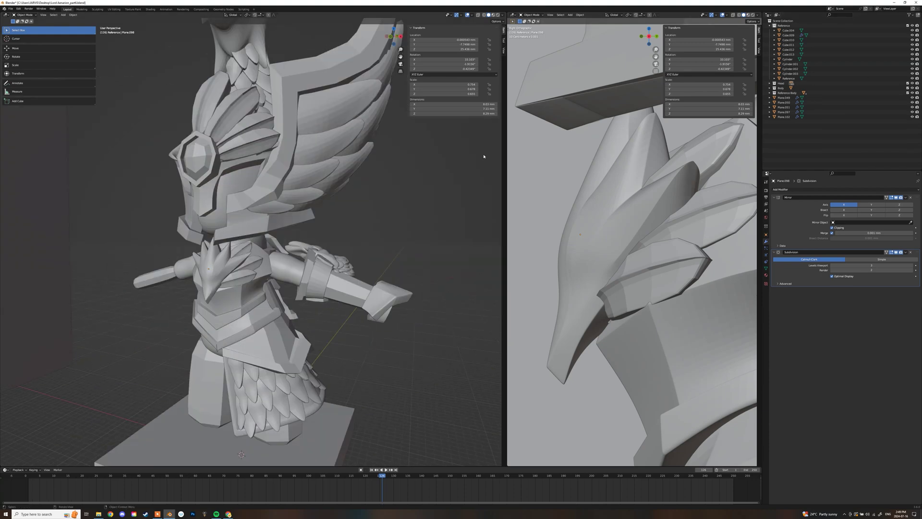
Hide the reference body collection, box-select the arm armour pieces and put them in a new Arm collection
{"action": "scroll", "coordinate": [484, 157], "scroll_direction": "down", "scroll_amount": 5}
{"action": "middle_click_drag", "start_coordinate": [461, 164], "coordinate": [492, 158]}
{"action": "left_click", "coordinate": [912, 93]}
{"action": "scroll", "coordinate": [361, 311], "scroll_direction": "up", "scroll_amount": 5}
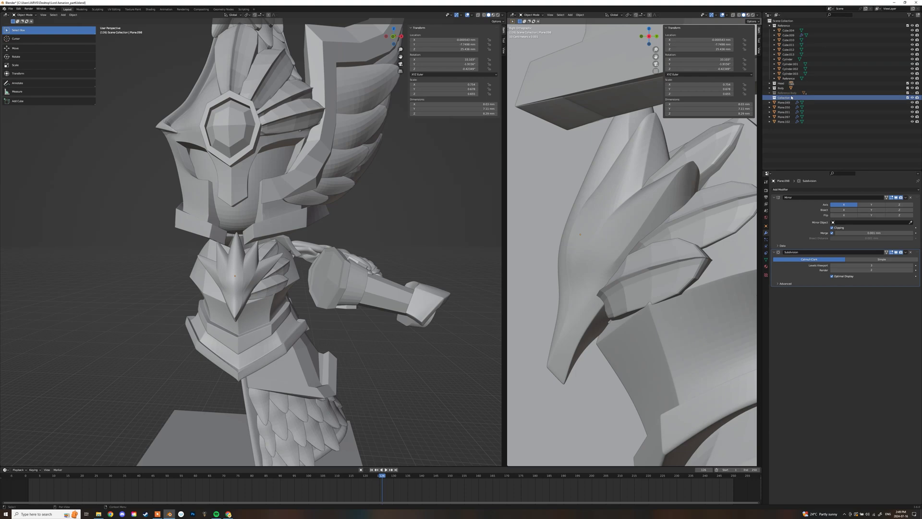
{"action": "left_click_drag", "start_coordinate": [466, 222], "coordinate": [333, 317]}
{"action": "middle_click_drag", "start_coordinate": [336, 312], "coordinate": [307, 307]}
{"action": "left_click_drag", "start_coordinate": [784, 122], "coordinate": [781, 102]}
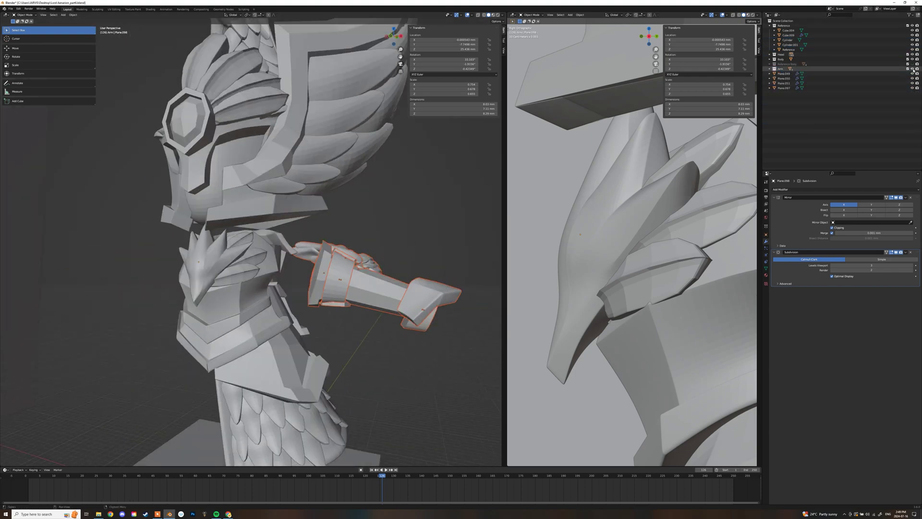
Hide the Arm collection, box-select the torso and skirt armour without the base, and put it in the Body collection
{"action": "left_click", "coordinate": [912, 69]}
{"action": "scroll", "coordinate": [344, 266], "scroll_direction": "down", "scroll_amount": 5}
{"action": "middle_click_drag", "start_coordinate": [344, 266], "coordinate": [313, 255]}
{"action": "left_click_drag", "start_coordinate": [313, 255], "coordinate": [178, 365]}
{"action": "middle_click_drag", "start_coordinate": [355, 317], "coordinate": [475, 307]}
{"action": "left_click", "coordinate": [289, 384], "text": "shift"}
{"action": "left_click", "coordinate": [288, 384], "text": "shift"}
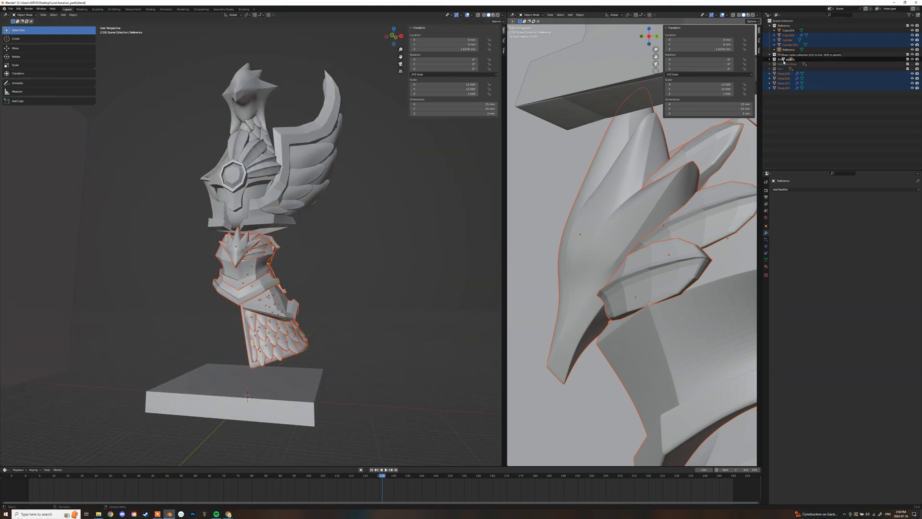
Reveal the arm armour, box-select only its pieces and move them back into the Arm collection
{"action": "left_click", "coordinate": [912, 50]}
{"action": "left_click", "coordinate": [769, 45]}
{"action": "scroll", "coordinate": [794, 99], "scroll_direction": "down", "scroll_amount": 10}
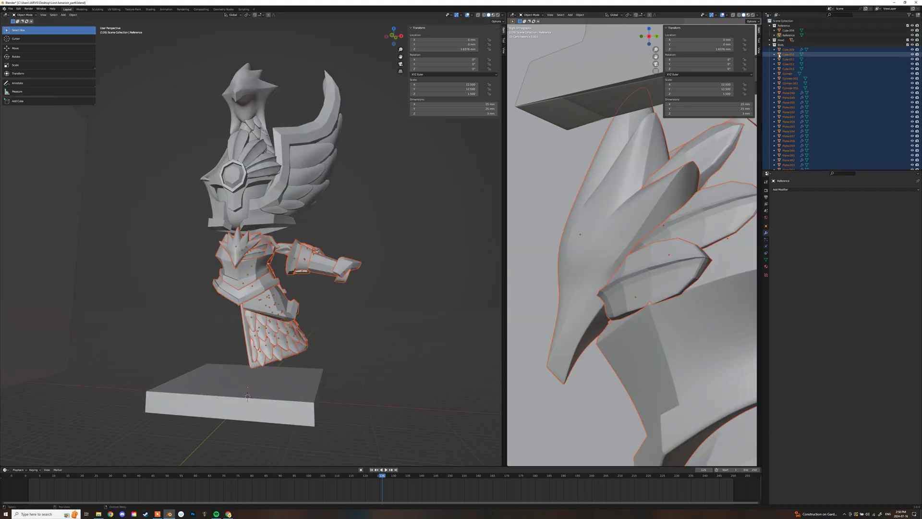
{"action": "scroll", "coordinate": [796, 59], "scroll_direction": "down", "scroll_amount": 15}
{"action": "left_click", "coordinate": [376, 261]}
{"action": "middle_click_drag", "start_coordinate": [377, 261], "coordinate": [394, 280]}
{"action": "left_click_drag", "start_coordinate": [393, 281], "coordinate": [283, 238]}
{"action": "scroll", "coordinate": [821, 140], "scroll_direction": "up", "scroll_amount": 15}
{"action": "scroll", "coordinate": [792, 43], "scroll_direction": "down", "scroll_amount": 15}
{"action": "key", "text": "h"}
{"action": "scroll", "coordinate": [785, 152], "scroll_direction": "up", "scroll_amount": 10}
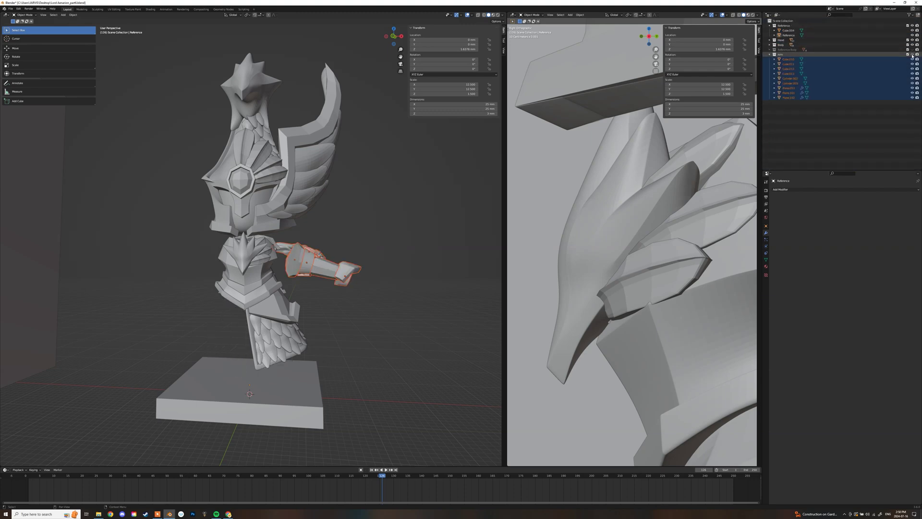
Hide the Arm collection and show the reference body again
{"action": "left_click", "coordinate": [912, 45]}
{"action": "left_click", "coordinate": [912, 50]}
{"action": "scroll", "coordinate": [360, 273], "scroll_direction": "up", "scroll_amount": 4}
{"action": "middle_click_drag", "start_coordinate": [360, 273], "coordinate": [365, 253]}
{"action": "scroll", "coordinate": [333, 255], "scroll_direction": "down", "scroll_amount": 3}
Duplicate a single skirt feather and place the copy upright on the figure's upper arm
{"action": "left_click", "coordinate": [222, 376]}
{"action": "key", "text": "shift+d"}
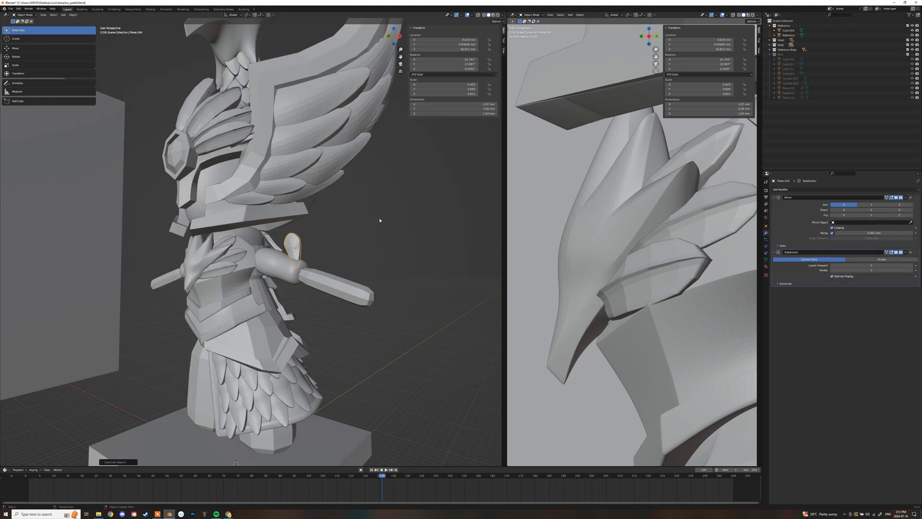
{"action": "key", "text": "KP_Decimal"}
{"action": "scroll", "coordinate": [789, 96], "scroll_direction": "up", "scroll_amount": 15}
Collapse the expanded collections and create a new Upper Arm collection for the duplicated feather
{"action": "left_click", "coordinate": [769, 45]}
{"action": "left_click", "coordinate": [769, 54]}
{"action": "right_click", "coordinate": [783, 87]}
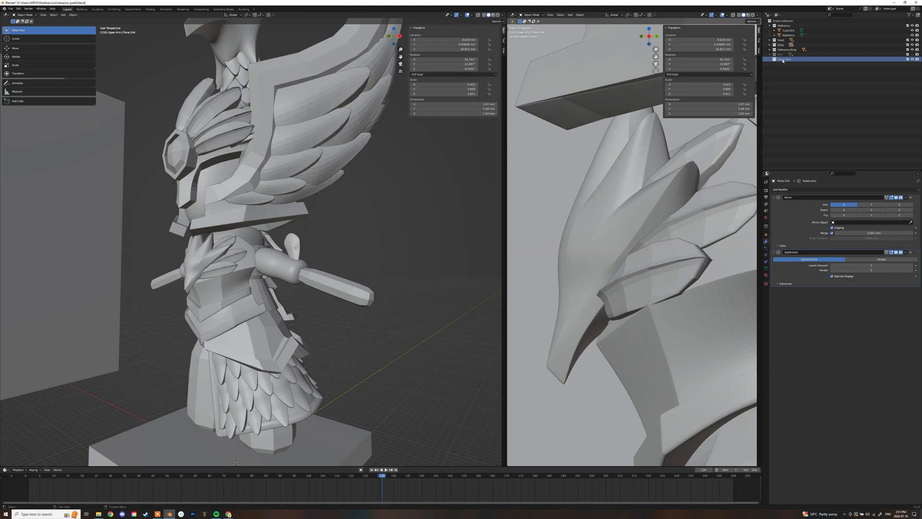
Expand the Upper Arm collection and locate the duplicated feather inside it
{"action": "key", "text": "KP_Decimal"}
{"action": "scroll", "coordinate": [796, 76], "scroll_direction": "up", "scroll_amount": 10}
{"action": "left_click", "coordinate": [770, 45]}
{"action": "left_click", "coordinate": [769, 54]}
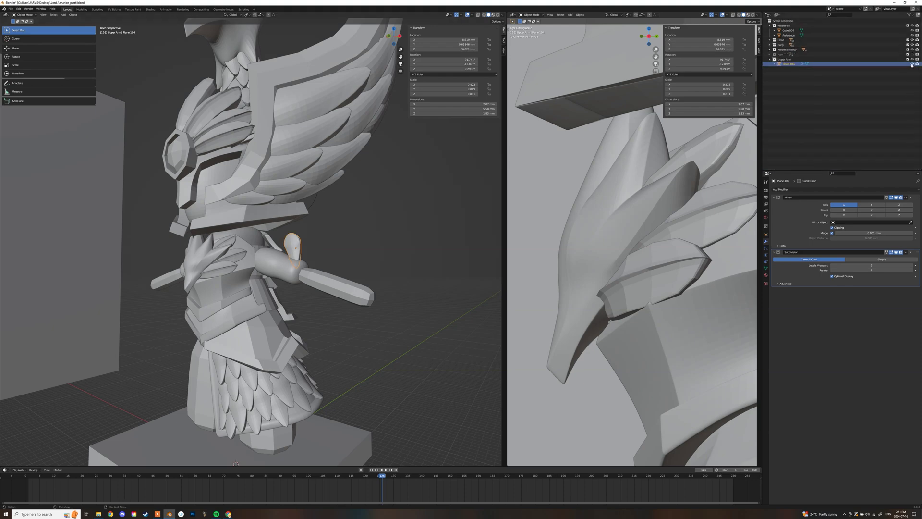
{"action": "scroll", "coordinate": [292, 244], "scroll_direction": "up", "scroll_amount": 5}
Rotate the feather to lie along the upper arm and place it over the arm in side view
{"action": "middle_click_drag", "start_coordinate": [292, 244], "coordinate": [269, 298]}
{"action": "key", "text": "r"}
{"action": "left_click", "coordinate": [216, 216]}
{"action": "key", "text": "KP_1"}
{"action": "key", "text": "r"}
{"action": "key", "text": "KP_3"}
{"action": "key", "text": "g"}
{"action": "left_click", "coordinate": [211, 269]}
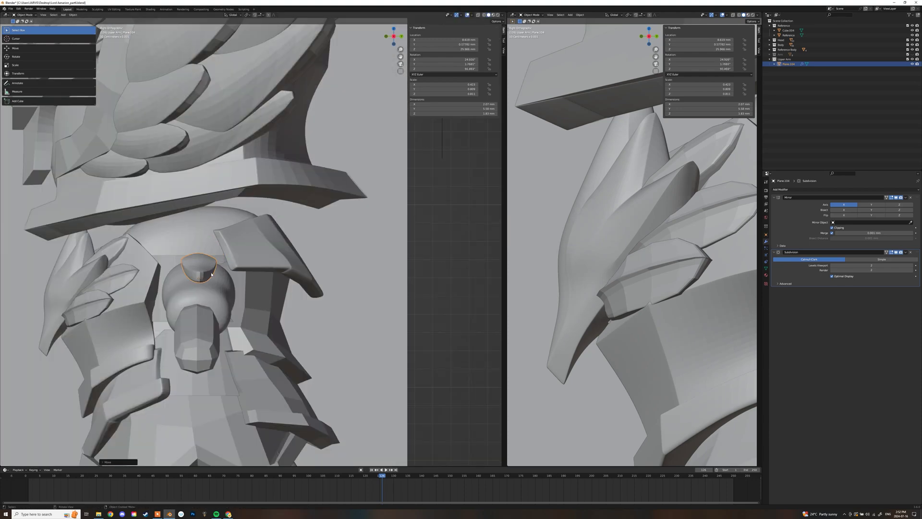
Hide the Head collection, then refine the feather's position, size and rotation on the upper arm
{"action": "key", "text": "KP_7"}
{"action": "left_click", "coordinate": [912, 40]}
{"action": "key", "text": "KP_1"}
{"action": "middle_click_drag", "start_coordinate": [404, 268], "coordinate": [263, 187]}
{"action": "key", "text": "g"}
{"action": "key", "text": "s"}
{"action": "key", "text": "r"}
{"action": "key", "text": "g"}
Duplicate the feather twice towards the front of the upper arm, rotating each copy to follow its curve
{"action": "key", "text": "shift+d"}
{"action": "key", "text": "r"}
{"action": "key", "text": "g"}
{"action": "key", "text": "shift+d"}
{"action": "key", "text": "r"}
{"action": "key", "text": "r"}
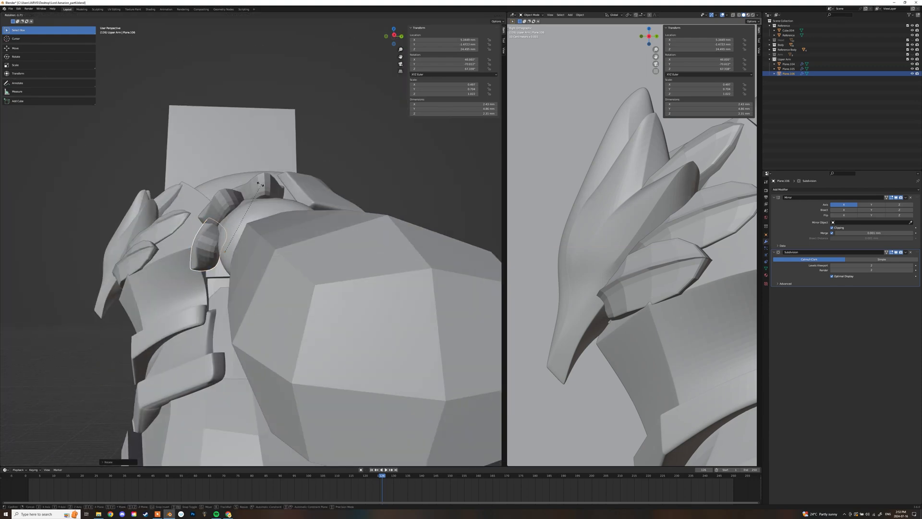
{"action": "key", "text": "r"}
{"action": "key", "text": "g"}
Copy another feather and fit it beside the others, rotated to the arm's surface
{"action": "scroll", "coordinate": [241, 202], "scroll_direction": "down", "scroll_amount": 4}
{"action": "scroll", "coordinate": [259, 221], "scroll_direction": "up", "scroll_amount": 4}
{"action": "left_click", "coordinate": [255, 219]}
{"action": "middle_click_drag", "start_coordinate": [274, 231], "coordinate": [245, 182], "text": "alt"}
{"action": "left_click", "coordinate": [237, 234]}
{"action": "scroll", "coordinate": [240, 226], "scroll_direction": "up", "scroll_amount": 3}
{"action": "key", "text": "shift+d"}
{"action": "left_click", "coordinate": [298, 195]}
{"action": "middle_click_drag", "start_coordinate": [298, 194], "coordinate": [260, 240]}
{"action": "key", "text": "r"}
{"action": "scroll", "coordinate": [258, 172], "scroll_direction": "down", "scroll_amount": 4}
{"action": "key", "text": "g"}
{"action": "left_click", "coordinate": [307, 264]}
Fine-tune the rotation and position of the feathers already placed around the upper arm
{"action": "key", "text": "r"}
{"action": "scroll", "coordinate": [308, 197], "scroll_direction": "down", "scroll_amount": 3}
{"action": "left_click", "coordinate": [269, 198]}
{"action": "key", "text": "g"}
{"action": "left_click", "coordinate": [271, 200]}
{"action": "scroll", "coordinate": [327, 216], "scroll_direction": "down", "scroll_amount": 4}
{"action": "left_click", "coordinate": [247, 219]}
Fit a feather on the rear top of the upper arm by scaling, rotating and shifting it along Y
{"action": "key", "text": "shift+d"}
{"action": "scroll", "coordinate": [259, 240], "scroll_direction": "up", "scroll_amount": 4}
{"action": "key", "text": "s"}
{"action": "key", "text": "z"}
{"action": "key", "text": "KP_3"}
{"action": "key", "text": "r"}
{"action": "middle_click_drag", "start_coordinate": [269, 192], "coordinate": [318, 204]}
{"action": "left_click_drag", "start_coordinate": [318, 204], "coordinate": [298, 187]}
{"action": "middle_click_drag", "start_coordinate": [298, 187], "coordinate": [268, 240]}
{"action": "key", "text": "s"}
{"action": "left_click", "coordinate": [269, 240]}
{"action": "middle_click_drag", "start_coordinate": [277, 209], "coordinate": [322, 194]}
{"action": "left_click", "coordinate": [232, 204]}
{"action": "key", "text": "g"}
{"action": "key", "text": "y"}
{"action": "left_click", "coordinate": [188, 207]}
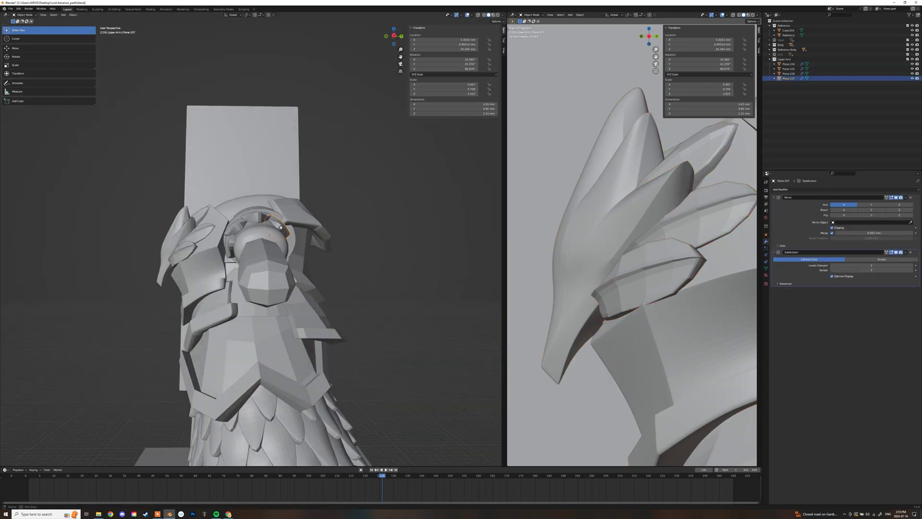
Duplicate a feather farther around the upper arm and rotate and move it into place
{"action": "left_click", "coordinate": [319, 255]}
{"action": "mouse_move", "coordinate": [320, 254]}
{"action": "middle_mouse_down"}
{"action": "mouse_move", "coordinate": [312, 206]}
{"action": "mouse_move", "coordinate": [308, 255]}
{"action": "middle_mouse_up"}
{"action": "key", "text": "shift+d"}
{"action": "left_click", "coordinate": [231, 269]}
{"action": "middle_click_drag", "start_coordinate": [230, 269], "coordinate": [288, 207]}
{"action": "key", "text": "r"}
{"action": "left_click", "coordinate": [170, 236]}
{"action": "key", "text": "g"}
{"action": "left_click", "coordinate": [283, 240]}
Adjust the newly added feathers' rotation and position to continue the ring around the arm
{"action": "mouse_move", "coordinate": [284, 240]}
{"action": "middle_mouse_down"}
{"action": "mouse_move", "coordinate": [240, 254]}
{"action": "mouse_move", "coordinate": [275, 250]}
{"action": "middle_mouse_up"}
{"action": "scroll", "coordinate": [274, 250], "scroll_direction": "down", "scroll_amount": 8}
{"action": "middle_click_drag", "start_coordinate": [293, 281], "coordinate": [283, 355]}
{"action": "key", "text": "r"}
{"action": "left_click", "coordinate": [269, 269]}
{"action": "middle_click_drag", "start_coordinate": [269, 269], "coordinate": [296, 212]}
{"action": "key", "text": "g"}
{"action": "key", "text": "r"}
{"action": "left_click", "coordinate": [274, 219]}
{"action": "middle_click_drag", "start_coordinate": [274, 219], "coordinate": [307, 230]}
{"action": "key", "text": "r"}
{"action": "key", "text": "g"}
Select several neighbouring feathers together and shift them along the upper arm in top view
{"action": "scroll", "coordinate": [288, 230], "scroll_direction": "down", "scroll_amount": 6}
{"action": "left_click", "coordinate": [336, 192]}
{"action": "middle_click_drag", "start_coordinate": [336, 192], "coordinate": [344, 282]}
{"action": "scroll", "coordinate": [288, 240], "scroll_direction": "up", "scroll_amount": 5}
{"action": "left_click", "coordinate": [255, 240]}
{"action": "left_click", "coordinate": [288, 249], "text": "shift"}
{"action": "left_click", "coordinate": [249, 255], "text": "shift"}
{"action": "left_click", "coordinate": [311, 278], "text": "shift"}
{"action": "left_click", "coordinate": [310, 222]}
{"action": "key", "text": "KP_7"}
{"action": "key", "text": "g"}
{"action": "left_click", "coordinate": [317, 226]}
Resize and reposition the selected feathers in side view so they wrap closely around the upper arm
{"action": "key", "text": "KP_3"}
{"action": "key", "text": "s"}
{"action": "left_click", "coordinate": [298, 240]}
{"action": "key", "text": "g"}
{"action": "left_click", "coordinate": [288, 245]}
{"action": "scroll", "coordinate": [290, 269], "scroll_direction": "up", "scroll_amount": 4}
{"action": "key", "text": "g"}
{"action": "left_click", "coordinate": [309, 273]}
{"action": "key", "text": "g"}
{"action": "left_click", "coordinate": [307, 216]}
{"action": "key", "text": "s"}
{"action": "key", "text": "g"}
{"action": "left_click", "coordinate": [319, 224]}
{"action": "key", "text": "g"}
Move individual feathers one by one to even out the overlapping rows on the upper arm
{"action": "left_click", "coordinate": [288, 224]}
{"action": "left_click", "coordinate": [260, 226]}
{"action": "left_click", "coordinate": [230, 249]}
{"action": "middle_click_drag", "start_coordinate": [231, 269], "coordinate": [242, 227]}
{"action": "key", "text": "g"}
{"action": "left_click", "coordinate": [144, 298]}
{"action": "left_click", "coordinate": [211, 307]}
{"action": "key", "text": "g"}
{"action": "left_click", "coordinate": [275, 233]}
{"action": "key", "text": "g"}
{"action": "left_click", "coordinate": [282, 220]}
{"action": "left_click", "coordinate": [269, 230]}
{"action": "left_click", "coordinate": [267, 263]}
{"action": "key", "text": "g"}
{"action": "left_click", "coordinate": [241, 228]}
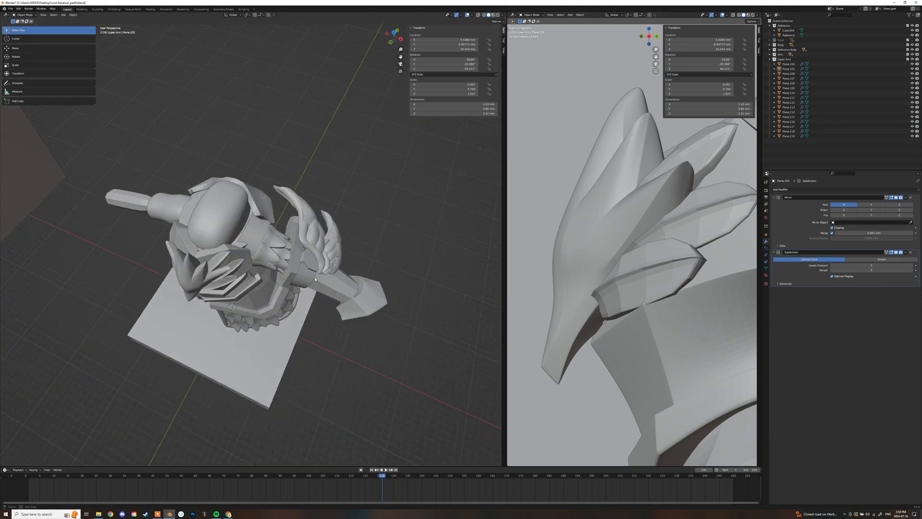
Examine the mesh of an arm piece in edit mode, briefly switching to wireframe display
{"action": "scroll", "coordinate": [230, 253], "scroll_direction": "down", "scroll_amount": 3}
{"action": "middle_click_drag", "start_coordinate": [231, 253], "coordinate": [358, 312]}
{"action": "left_click", "coordinate": [277, 305]}
{"action": "key", "text": "Tab"}
{"action": "scroll", "coordinate": [277, 305], "scroll_direction": "up", "scroll_amount": 5}
{"action": "key", "text": "shift+z"}
{"action": "key", "text": "shift+z"}
{"action": "key", "text": "Tab"}
Check how the upper-arm feathers meet the arm armour from the front, from above and up close
{"action": "left_click", "coordinate": [284, 316]}
{"action": "scroll", "coordinate": [332, 336], "scroll_direction": "down", "scroll_amount": 5}
{"action": "scroll", "coordinate": [333, 340], "scroll_direction": "up", "scroll_amount": 6}
{"action": "scroll", "coordinate": [295, 303], "scroll_direction": "down", "scroll_amount": 6}
{"action": "left_click", "coordinate": [387, 271]}
{"action": "scroll", "coordinate": [387, 276], "scroll_direction": "down", "scroll_amount": 3}
{"action": "middle_click_drag", "start_coordinate": [387, 278], "coordinate": [260, 295]}
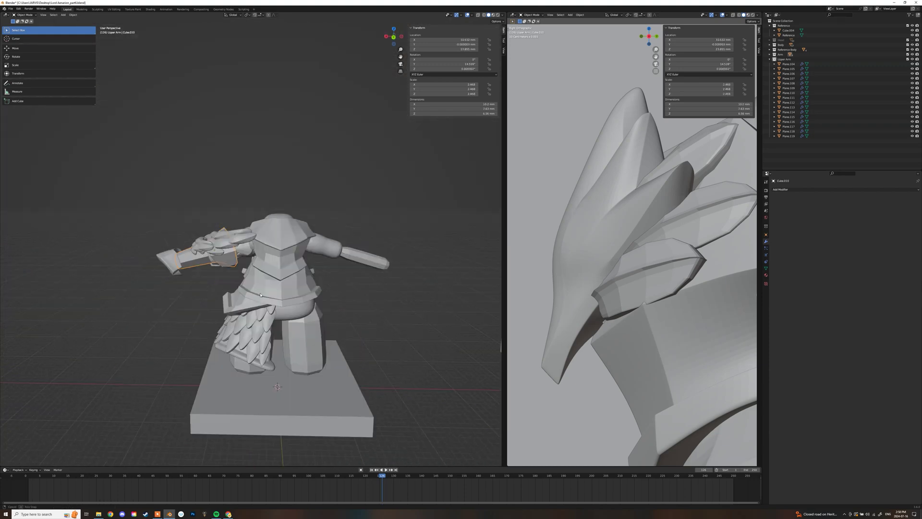
{"action": "left_click", "coordinate": [363, 311]}
{"action": "scroll", "coordinate": [355, 312], "scroll_direction": "down", "scroll_amount": 4}
{"action": "middle_click_drag", "start_coordinate": [356, 312], "coordinate": [292, 364]}
{"action": "scroll", "coordinate": [214, 344], "scroll_direction": "up", "scroll_amount": 5}
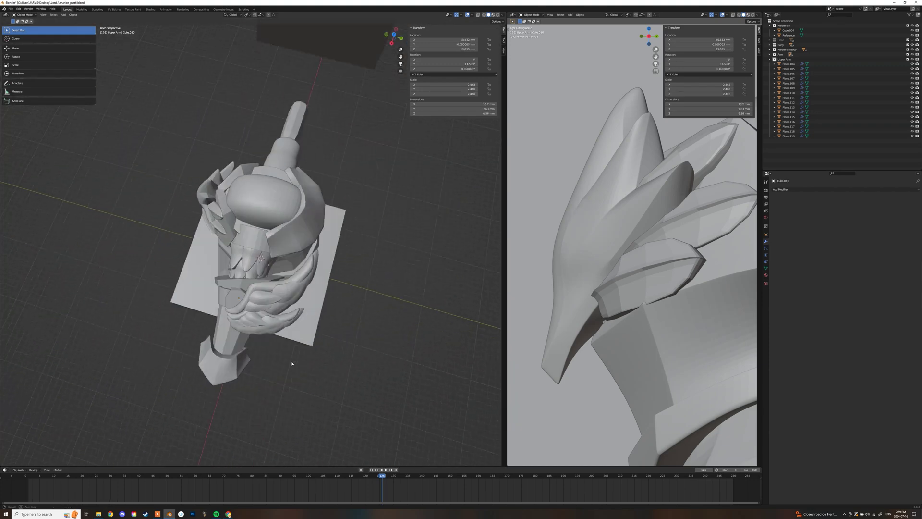
Hide the Arm collection and select feathers of the ring on the upper arm
{"action": "left_click", "coordinate": [912, 55]}
{"action": "left_click", "coordinate": [319, 248]}
{"action": "middle_click_drag", "start_coordinate": [365, 298], "coordinate": [307, 308]}
{"action": "left_click", "coordinate": [293, 284], "text": "shift"}
{"action": "left_click", "coordinate": [294, 259], "text": "shift"}
Scale, rotate and move the duplicated ring of feathers to fit around the upper arm
{"action": "middle_click_drag", "start_coordinate": [294, 269], "coordinate": [284, 324]}
{"action": "left_click", "coordinate": [319, 260]}
{"action": "middle_click_drag", "start_coordinate": [318, 261], "coordinate": [250, 216]}
{"action": "scroll", "coordinate": [269, 231], "scroll_direction": "up", "scroll_amount": 4}
{"action": "key", "text": "s"}
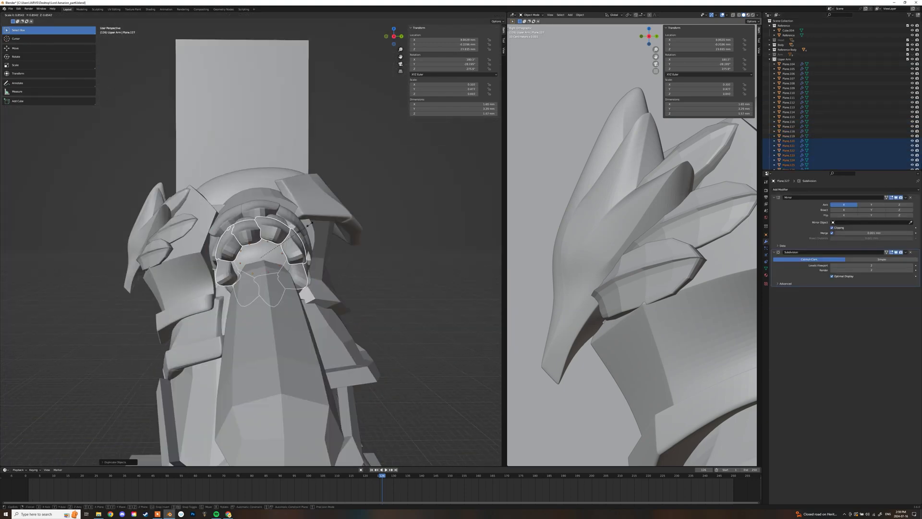
{"action": "key", "text": "r"}
{"action": "left_click", "coordinate": [304, 229]}
{"action": "middle_click_drag", "start_coordinate": [303, 229], "coordinate": [216, 252]}
{"action": "key", "text": "g"}
{"action": "left_click", "coordinate": [269, 297]}
Rotate individual feathers of the new ring one by one so they follow the curve of the upper arm
{"action": "left_click", "coordinate": [278, 245]}
{"action": "left_click", "coordinate": [267, 249]}
{"action": "left_click", "coordinate": [259, 193]}
{"action": "left_click", "coordinate": [250, 163]}
{"action": "left_click", "coordinate": [192, 283]}
{"action": "key", "text": "r"}
{"action": "left_click", "coordinate": [217, 269]}
{"action": "left_click", "coordinate": [197, 223]}
{"action": "key", "text": "r"}
{"action": "left_click", "coordinate": [269, 240]}
{"action": "left_click", "coordinate": [180, 247]}
{"action": "middle_click_drag", "start_coordinate": [180, 247], "coordinate": [216, 240]}
{"action": "key", "text": "r"}
{"action": "left_click", "coordinate": [289, 240]}
{"action": "left_click", "coordinate": [260, 274]}
{"action": "key", "text": "r"}
{"action": "left_click", "coordinate": [211, 226]}
{"action": "left_click", "coordinate": [192, 144]}
Show the Arm collection again and view the whole figure
{"action": "middle_click_drag", "start_coordinate": [216, 193], "coordinate": [335, 240]}
{"action": "left_click", "coordinate": [911, 54]}
{"action": "middle_click_drag", "start_coordinate": [399, 159], "coordinate": [343, 155]}
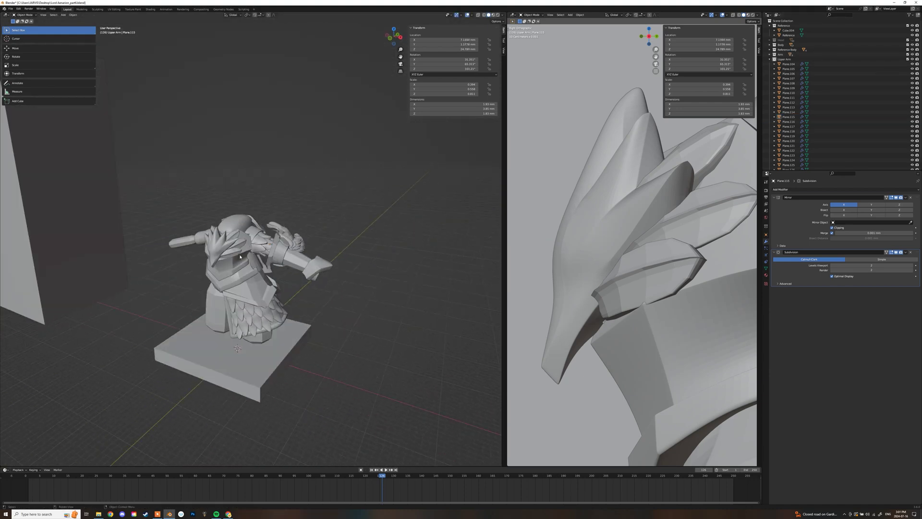
Move the feather plate into the opening of the gauntlet, adjusting it from top and front views and along Z
{"action": "middle_click_drag", "start_coordinate": [292, 200], "coordinate": [305, 232]}
{"action": "left_click", "coordinate": [330, 196]}
{"action": "middle_click_drag", "start_coordinate": [330, 196], "coordinate": [326, 258]}
{"action": "key", "text": "KP_7"}
{"action": "key", "text": "g"}
{"action": "left_click", "coordinate": [370, 240]}
{"action": "key", "text": "KP_1"}
{"action": "key", "text": "g"}
{"action": "key", "text": "KP_7"}
{"action": "scroll", "coordinate": [394, 255], "scroll_direction": "up", "scroll_amount": 5}
{"action": "key", "text": "g"}
{"action": "key", "text": "y"}
{"action": "right_click", "coordinate": [269, 269]}
{"action": "middle_click_drag", "start_coordinate": [269, 269], "coordinate": [250, 192]}
{"action": "key", "text": "g"}
{"action": "key", "text": "z"}
{"action": "left_click", "coordinate": [226, 207]}
Rotate the vertices at the free end of the gauntlet's feather plate in wireframe edit mode
{"action": "key", "text": "KP_1"}
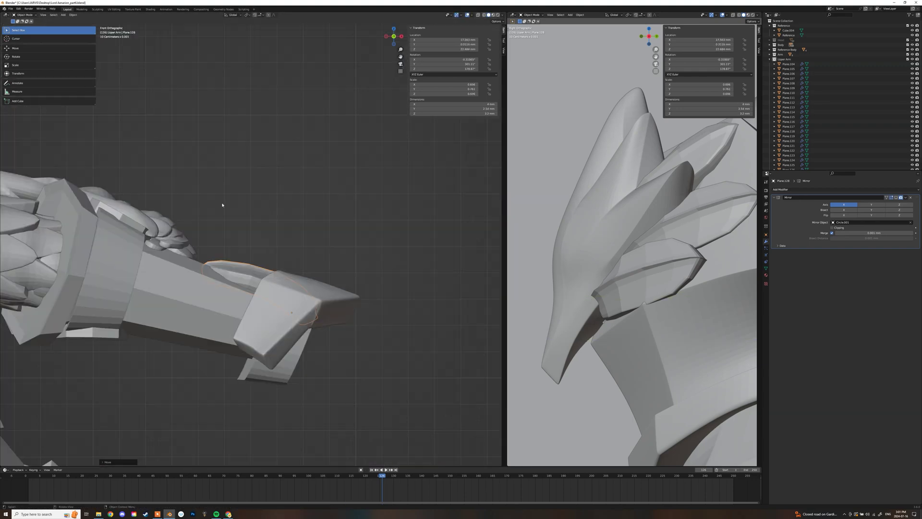
{"action": "key", "text": "Tab"}
{"action": "key", "text": "shift+z"}
{"action": "key", "text": "alt+a"}
{"action": "left_click_drag", "start_coordinate": [240, 244], "coordinate": [192, 306]}
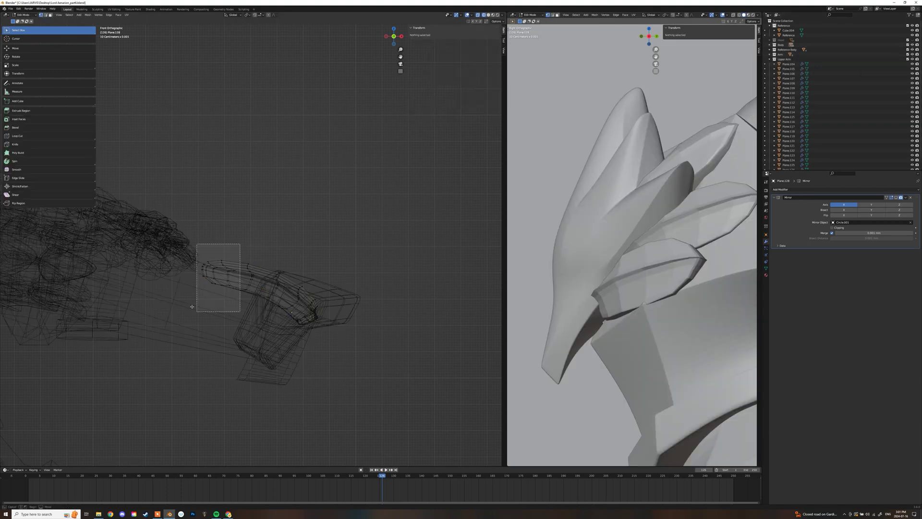
{"action": "key", "text": "r"}
{"action": "left_click", "coordinate": [280, 239]}
{"action": "key", "text": "Tab"}
{"action": "key", "text": "shift+z"}
{"action": "scroll", "coordinate": [364, 261], "scroll_direction": "down", "scroll_amount": 8}
{"action": "middle_click_drag", "start_coordinate": [364, 261], "coordinate": [347, 263]}
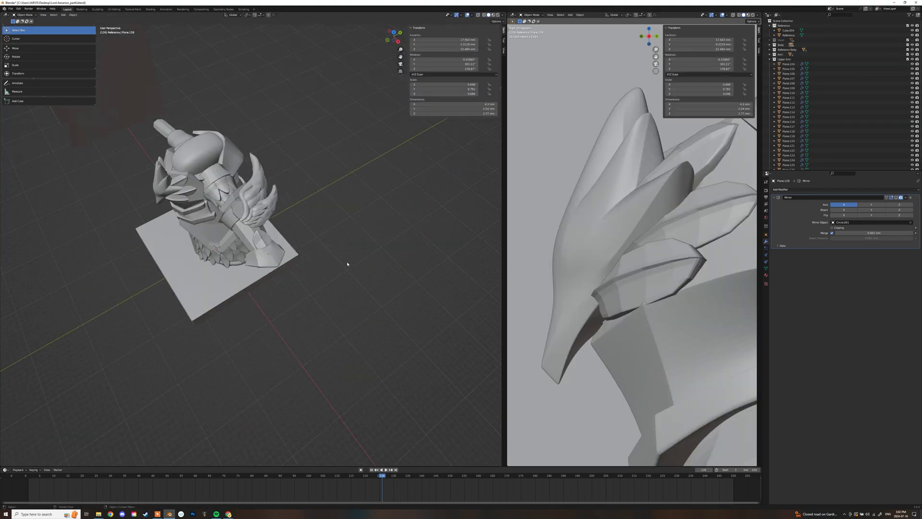
Duplicate the feather plate on the gauntlet, then rotate and move the copy beside the original
{"action": "key", "text": "KP_7"}
{"action": "scroll", "coordinate": [348, 263], "scroll_direction": "up", "scroll_amount": 8}
{"action": "middle_click_drag", "start_coordinate": [249, 223], "coordinate": [263, 193]}
{"action": "key", "text": "shift+d"}
{"action": "left_click", "coordinate": [263, 262]}
{"action": "key", "text": "r"}
{"action": "middle_click_drag", "start_coordinate": [263, 262], "coordinate": [216, 175]}
{"action": "left_click", "coordinate": [283, 274]}
{"action": "key", "text": "g"}
{"action": "left_click", "coordinate": [263, 261]}
Refine the copied feather plate's rotation, position and scale so it sits inside the gauntlet's rim
{"action": "key", "text": "r"}
{"action": "left_click", "coordinate": [264, 269]}
{"action": "key", "text": "g"}
{"action": "left_click", "coordinate": [276, 269]}
{"action": "key", "text": "s"}
{"action": "left_click", "coordinate": [255, 223]}
{"action": "scroll", "coordinate": [255, 223], "scroll_direction": "down", "scroll_amount": 8}
{"action": "middle_click_drag", "start_coordinate": [255, 222], "coordinate": [210, 280]}
{"action": "scroll", "coordinate": [210, 280], "scroll_direction": "up", "scroll_amount": 8}
{"action": "key", "text": "g"}
{"action": "left_click", "coordinate": [289, 286]}
{"action": "key", "text": "r"}
{"action": "middle_click_drag", "start_coordinate": [288, 286], "coordinate": [279, 254]}
{"action": "left_click", "coordinate": [288, 301]}
Duplicate another feather plate, then move and rotate the copy into place along the gauntlet's rim
{"action": "scroll", "coordinate": [289, 300], "scroll_direction": "down", "scroll_amount": 8}
{"action": "key", "text": "shift+d"}
{"action": "left_click", "coordinate": [290, 321]}
{"action": "middle_click_drag", "start_coordinate": [290, 322], "coordinate": [297, 221]}
{"action": "scroll", "coordinate": [308, 269], "scroll_direction": "up", "scroll_amount": 3}
{"action": "key", "text": "g"}
{"action": "left_click", "coordinate": [289, 269]}
{"action": "key", "text": "r"}
{"action": "left_click", "coordinate": [240, 245]}
{"action": "key", "text": "r"}
{"action": "left_click", "coordinate": [302, 219]}
Scale the gauntlet along X and move it to fit around the feather plates
{"action": "left_click", "coordinate": [314, 290]}
{"action": "key", "text": "s"}
{"action": "key", "text": "x"}
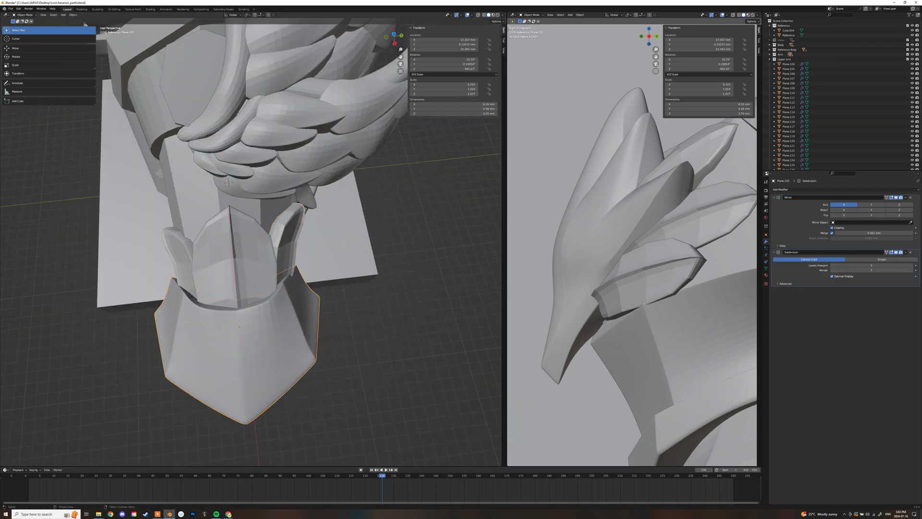
{"action": "key", "text": "g"}
{"action": "left_click", "coordinate": [297, 283]}
Show the Head collection and view the complete figure from several distances
{"action": "scroll", "coordinate": [307, 269], "scroll_direction": "down", "scroll_amount": 5}
{"action": "middle_click_drag", "start_coordinate": [297, 282], "coordinate": [613, 53]}
{"action": "left_click", "coordinate": [318, 260]}
{"action": "scroll", "coordinate": [327, 259], "scroll_direction": "up", "scroll_amount": 6}
{"action": "scroll", "coordinate": [327, 259], "scroll_direction": "down", "scroll_amount": 10}
{"action": "scroll", "coordinate": [317, 259], "scroll_direction": "up", "scroll_amount": 5}
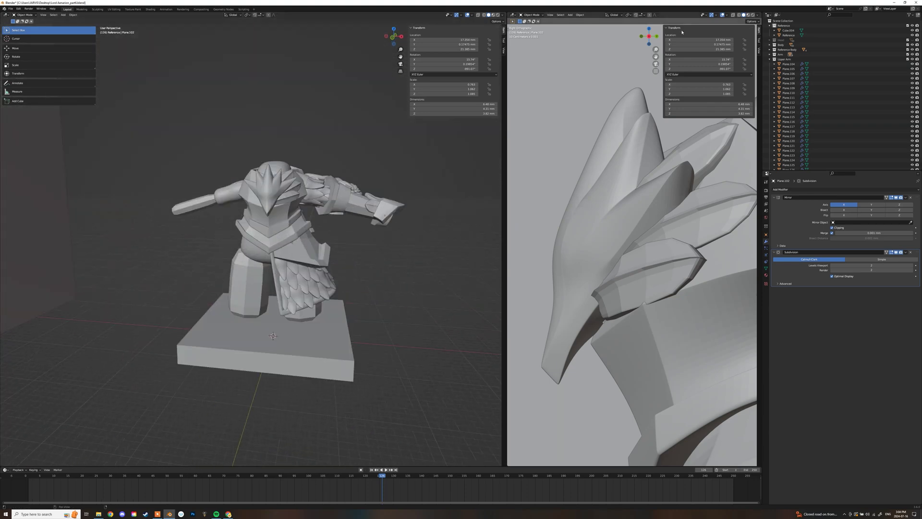
{"action": "left_click", "coordinate": [912, 40]}
{"action": "scroll", "coordinate": [402, 181], "scroll_direction": "down", "scroll_amount": 6}
{"action": "middle_click_drag", "start_coordinate": [401, 181], "coordinate": [379, 196]}
{"action": "scroll", "coordinate": [390, 191], "scroll_direction": "up", "scroll_amount": 4}
{"action": "scroll", "coordinate": [378, 192], "scroll_direction": "down", "scroll_amount": 5}
{"action": "scroll", "coordinate": [380, 193], "scroll_direction": "up", "scroll_amount": 6}
{"action": "scroll", "coordinate": [347, 207], "scroll_direction": "down", "scroll_amount": 5}
Select the head armour piece named Plane and adjust the viewport level of its Subdivision modifier
{"action": "left_click", "coordinate": [346, 222]}
{"action": "left_click", "coordinate": [322, 223]}
{"action": "scroll", "coordinate": [321, 221], "scroll_direction": "up", "scroll_amount": 2}
{"action": "scroll", "coordinate": [384, 201], "scroll_direction": "down", "scroll_amount": 5}
{"action": "left_click", "coordinate": [250, 139]}
{"action": "left_click", "coordinate": [911, 265]}
{"action": "scroll", "coordinate": [375, 185], "scroll_direction": "down", "scroll_amount": 3}
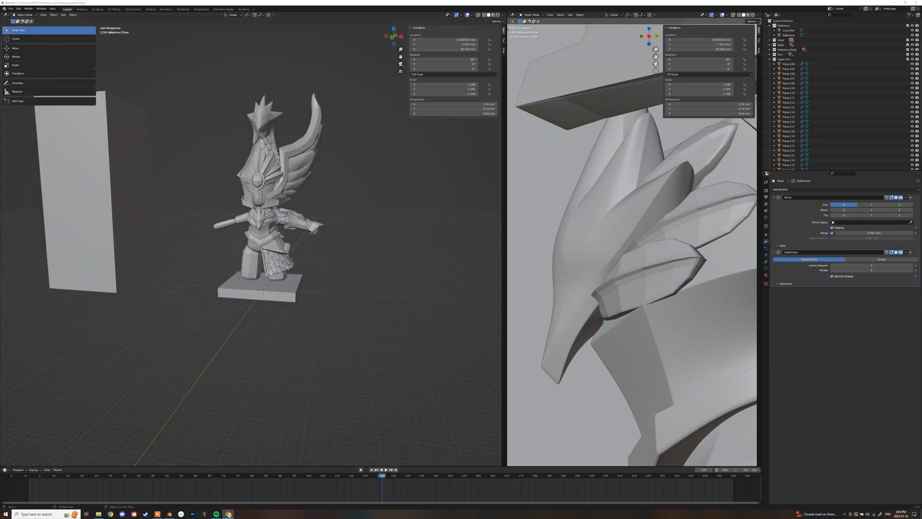
{"action": "right_click", "coordinate": [132, 513]}
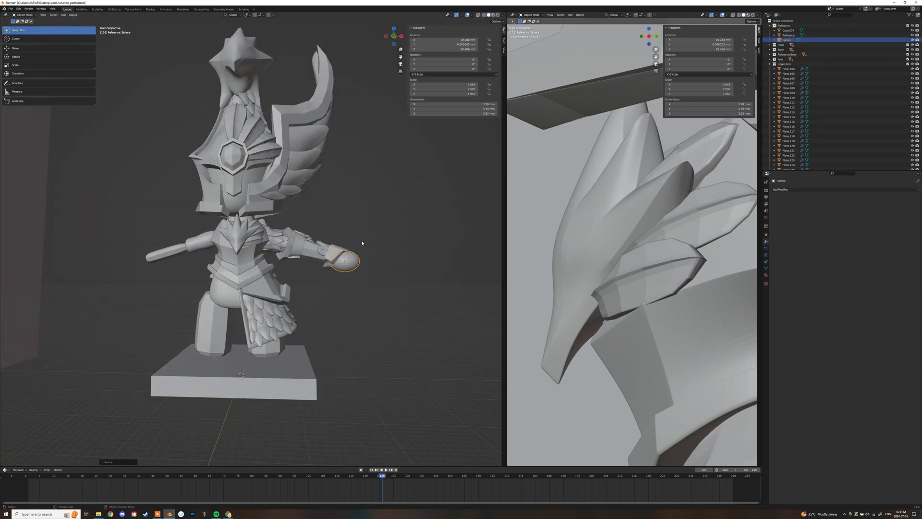
Inspect the arms and the hand sphere up close, then rotate the selected arm part
{"action": "middle_click_drag", "start_coordinate": [342, 242], "coordinate": [294, 235]}
{"action": "scroll", "coordinate": [336, 241], "scroll_direction": "up", "scroll_amount": 4}
{"action": "scroll", "coordinate": [289, 238], "scroll_direction": "down", "scroll_amount": 4}
{"action": "middle_click_drag", "start_coordinate": [216, 240], "coordinate": [193, 241]}
{"action": "scroll", "coordinate": [388, 244], "scroll_direction": "up", "scroll_amount": 4}
{"action": "scroll", "coordinate": [231, 226], "scroll_direction": "up", "scroll_amount": 2}
{"action": "left_click", "coordinate": [206, 252]}
{"action": "key", "text": "r"}
{"action": "left_click", "coordinate": [202, 239]}
{"action": "middle_click_drag", "start_coordinate": [269, 201], "coordinate": [260, 319]}
Move the selected vertices at the central point of the V-shaped waist armour in edit mode
{"action": "scroll", "coordinate": [306, 211], "scroll_direction": "down", "scroll_amount": 6}
{"action": "scroll", "coordinate": [293, 206], "scroll_direction": "down", "scroll_amount": 3}
{"action": "scroll", "coordinate": [259, 318], "scroll_direction": "down", "scroll_amount": 3}
{"action": "mouse_move", "coordinate": [337, 308]}
{"action": "middle_mouse_down"}
{"action": "mouse_move", "coordinate": [287, 307]}
{"action": "mouse_move", "coordinate": [268, 323]}
{"action": "mouse_move", "coordinate": [350, 313]}
{"action": "mouse_move", "coordinate": [332, 241]}
{"action": "mouse_move", "coordinate": [279, 235]}
{"action": "mouse_move", "coordinate": [323, 272]}
{"action": "mouse_move", "coordinate": [365, 213]}
{"action": "mouse_move", "coordinate": [414, 311]}
{"action": "middle_mouse_up"}
{"action": "scroll", "coordinate": [267, 324], "scroll_direction": "up", "scroll_amount": 4}
{"action": "left_click", "coordinate": [331, 230]}
{"action": "key", "text": "Tab"}
{"action": "scroll", "coordinate": [327, 241], "scroll_direction": "up", "scroll_amount": 4}
{"action": "left_click", "coordinate": [300, 259]}
{"action": "key", "text": "shift+z"}
{"action": "left_click", "coordinate": [460, 368], "text": "shift"}
{"action": "key", "text": "g"}
{"action": "left_click", "coordinate": [430, 275]}
{"action": "key", "text": "shift+z"}
{"action": "mouse_move", "coordinate": [430, 276]}
{"action": "middle_mouse_down"}
{"action": "mouse_move", "coordinate": [427, 247]}
{"action": "mouse_move", "coordinate": [379, 288]}
{"action": "mouse_move", "coordinate": [350, 259]}
{"action": "mouse_move", "coordinate": [307, 300]}
{"action": "middle_mouse_up"}
Select hidden vertices around the central point of the V-shaped waist armour and move them to clean up its corner
{"action": "key", "text": "shift+z"}
{"action": "left_click", "coordinate": [298, 306]}
{"action": "left_click", "coordinate": [366, 325]}
{"action": "key", "text": "shift+z"}
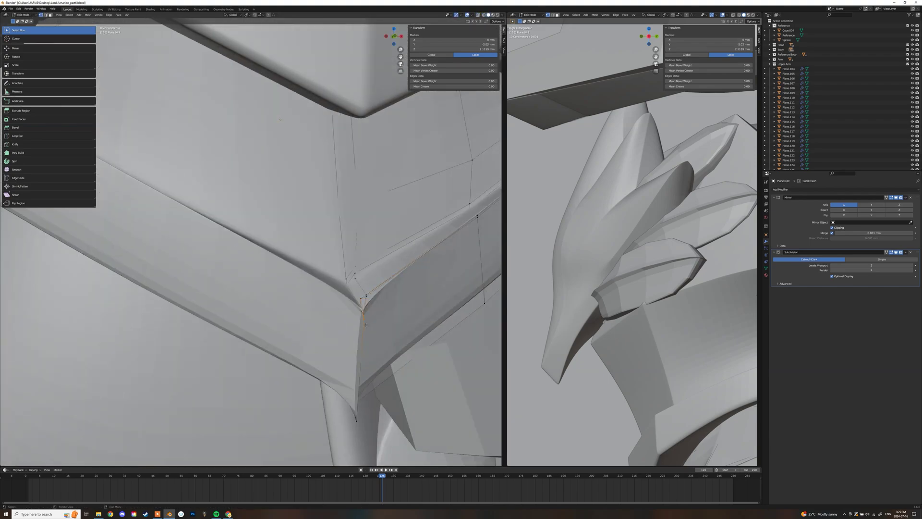
{"action": "left_click", "coordinate": [377, 300]}
{"action": "middle_click_drag", "start_coordinate": [377, 301], "coordinate": [259, 255]}
{"action": "key", "text": "shift+z"}
{"action": "left_click", "coordinate": [301, 334]}
{"action": "key", "text": "g"}
{"action": "left_click", "coordinate": [318, 345]}
{"action": "key", "text": "shift+z"}
{"action": "left_click", "coordinate": [318, 221]}
{"action": "left_click", "coordinate": [249, 295]}
{"action": "key", "text": "Tab"}
Shift the selected torso piece vertically and duplicate the neck cylinder
{"action": "scroll", "coordinate": [352, 264], "scroll_direction": "down", "scroll_amount": 8}
{"action": "scroll", "coordinate": [262, 216], "scroll_direction": "up", "scroll_amount": 4}
{"action": "left_click", "coordinate": [262, 192]}
{"action": "middle_click_drag", "start_coordinate": [262, 192], "coordinate": [206, 144]}
{"action": "scroll", "coordinate": [237, 189], "scroll_direction": "up", "scroll_amount": 4}
{"action": "key", "text": "g"}
{"action": "key", "text": "z"}
{"action": "left_click", "coordinate": [206, 144]}
{"action": "key", "text": "shift+d"}
{"action": "left_click", "coordinate": [288, 139]}
{"action": "middle_click_drag", "start_coordinate": [289, 139], "coordinate": [264, 132]}
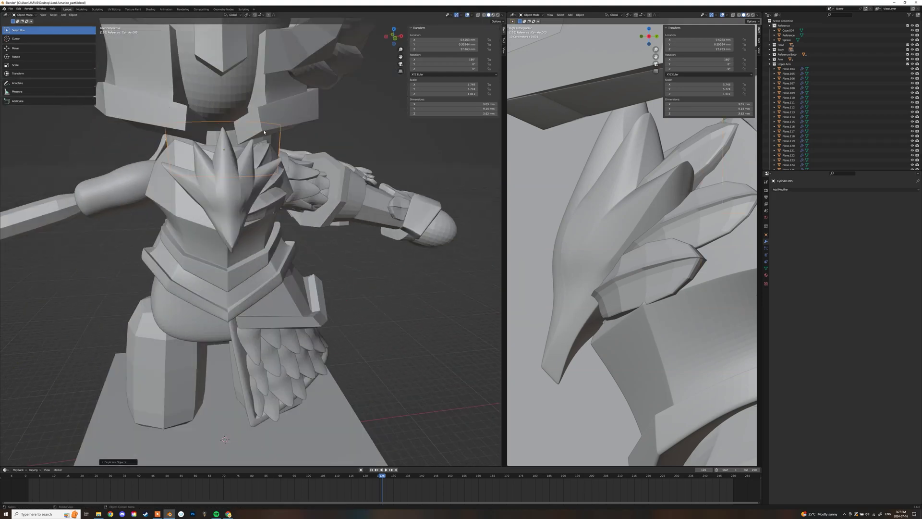
Move the duplicated cylinder up at the neck and scale it down to fit, using the front view for alignment
{"action": "key", "text": "KP_1"}
{"action": "key", "text": "shift+z"}
{"action": "key", "text": "shift+z"}
{"action": "key", "text": "g"}
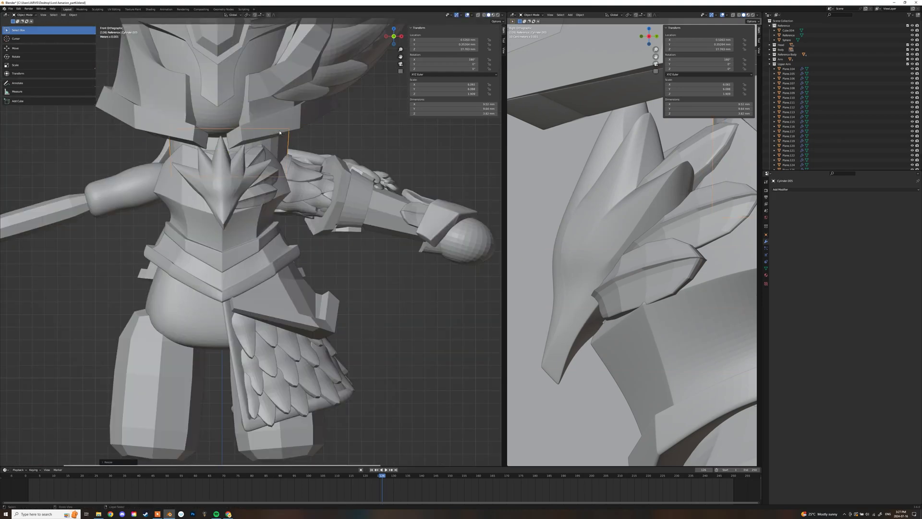
{"action": "left_click", "coordinate": [283, 99]}
{"action": "key", "text": "s"}
{"action": "left_click", "coordinate": [281, 99]}
{"action": "middle_click_drag", "start_coordinate": [282, 99], "coordinate": [250, 102]}
{"action": "key", "text": "KP_3"}
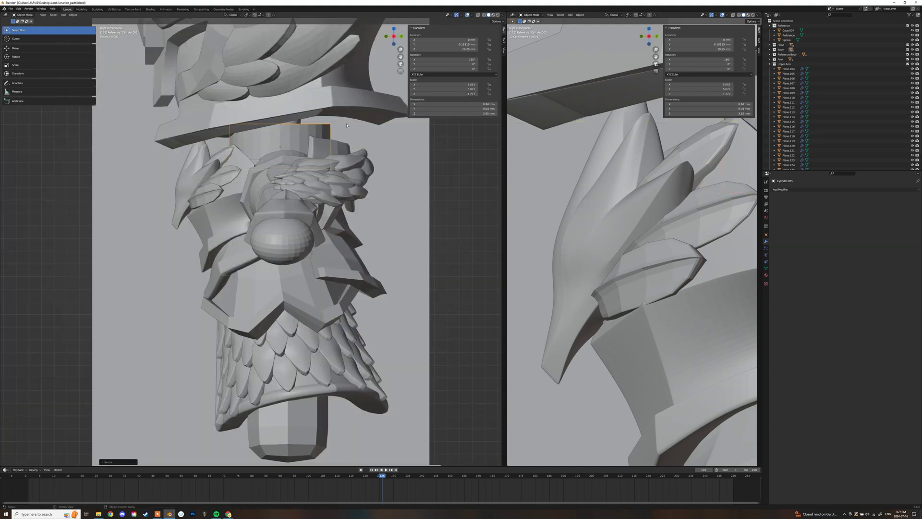
Flare the neck collar by scaling its upper vertices in edit mode and adjusting their height along Z
{"action": "key", "text": "Tab"}
{"action": "key", "text": "shift+z"}
{"action": "key", "text": "shift+z"}
{"action": "mouse_move", "coordinate": [321, 122]}
{"action": "middle_mouse_down"}
{"action": "mouse_move", "coordinate": [342, 146]}
{"action": "mouse_move", "coordinate": [427, 154]}
{"action": "mouse_move", "coordinate": [308, 137]}
{"action": "mouse_move", "coordinate": [331, 113]}
{"action": "middle_mouse_up"}
{"action": "left_click", "coordinate": [341, 146]}
{"action": "key", "text": "Tab"}
{"action": "scroll", "coordinate": [307, 137], "scroll_direction": "up", "scroll_amount": 2}
{"action": "key", "text": "Tab"}
{"action": "key", "text": "Tab"}
{"action": "key", "text": "Tab"}
{"action": "key", "text": "shift+z"}
{"action": "left_click_drag", "start_coordinate": [323, 82], "coordinate": [153, 139]}
{"action": "key", "text": "KP_3"}
{"action": "key", "text": "KP_1"}
{"action": "key", "text": "s"}
{"action": "left_click", "coordinate": [307, 120]}
{"action": "key", "text": "g"}
{"action": "key", "text": "z"}
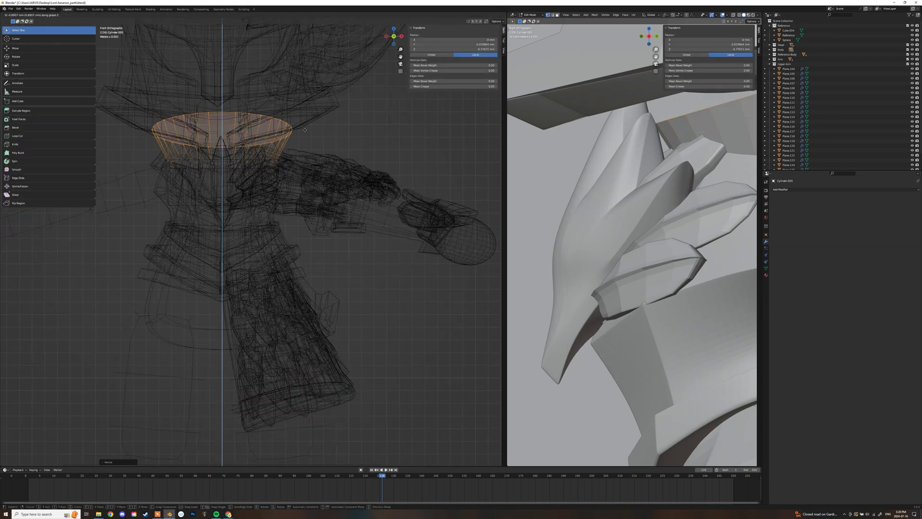
{"action": "left_click", "coordinate": [297, 133]}
{"action": "key", "text": "shift+z"}
{"action": "middle_click_drag", "start_coordinate": [299, 133], "coordinate": [362, 181]}
{"action": "key", "text": "KP_3"}
{"action": "key", "text": "Tab"}
Rotate feather pieces around the shoulder and move the last one into place
{"action": "left_click", "coordinate": [328, 122]}
{"action": "scroll", "coordinate": [307, 159], "scroll_direction": "down", "scroll_amount": 8}
{"action": "scroll", "coordinate": [355, 179], "scroll_direction": "up", "scroll_amount": 8}
{"action": "left_click", "coordinate": [308, 173]}
{"action": "middle_click_drag", "start_coordinate": [307, 173], "coordinate": [250, 204]}
{"action": "key", "text": "r"}
{"action": "left_click", "coordinate": [288, 192]}
{"action": "left_click", "coordinate": [268, 218]}
{"action": "key", "text": "r"}
{"action": "left_click", "coordinate": [327, 211]}
{"action": "key", "text": "g"}
{"action": "left_click", "coordinate": [329, 204]}
{"action": "scroll", "coordinate": [331, 204], "scroll_direction": "down", "scroll_amount": 8}
{"action": "scroll", "coordinate": [348, 206], "scroll_direction": "down", "scroll_amount": 5}
{"action": "left_click", "coordinate": [348, 206]}
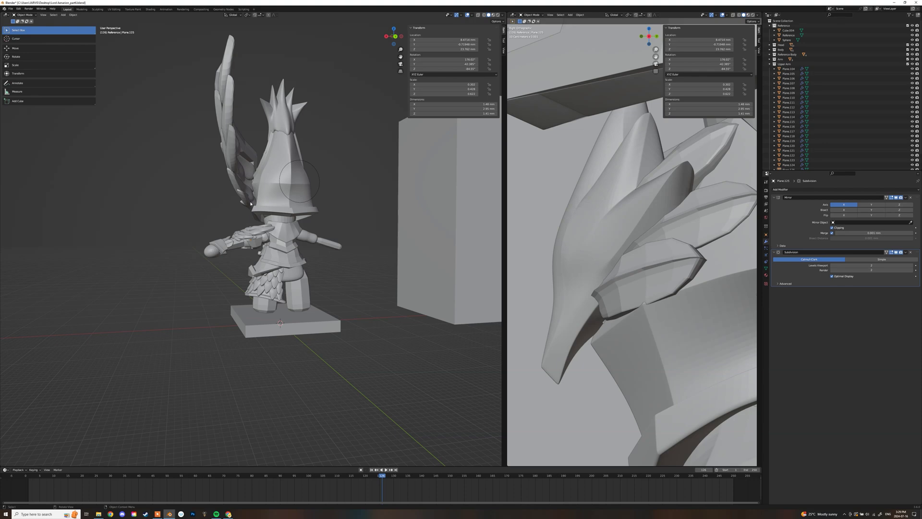
Review the figure from the front and save the file
{"action": "middle_click_drag", "start_coordinate": [258, 248], "coordinate": [312, 267]}
{"action": "left_click", "coordinate": [10, 9]}
{"action": "left_click", "coordinate": [17, 42]}
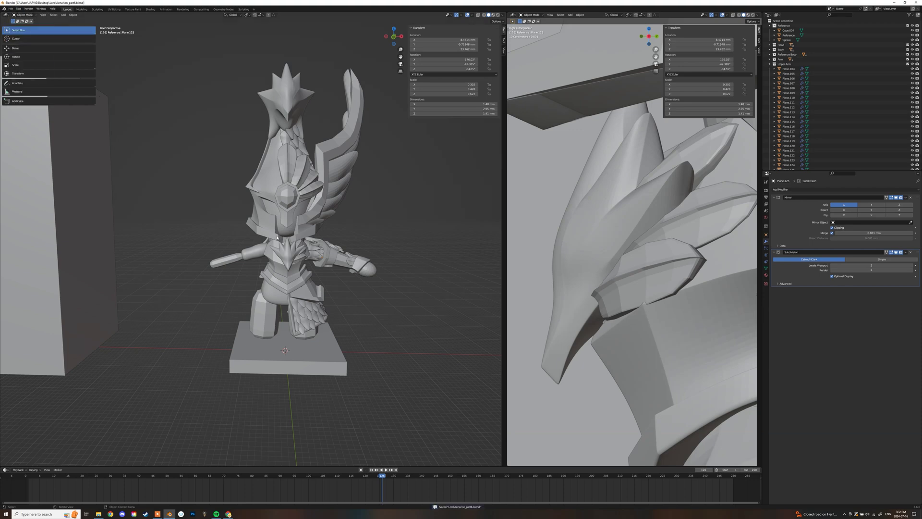
Select the side hip plate below the waist armour and move it along Z
{"action": "middle_click_drag", "start_coordinate": [330, 235], "coordinate": [276, 233]}
{"action": "left_click", "coordinate": [282, 294]}
{"action": "scroll", "coordinate": [283, 293], "scroll_direction": "up", "scroll_amount": 4}
{"action": "middle_click_drag", "start_coordinate": [284, 295], "coordinate": [361, 299]}
{"action": "key", "text": "g"}
{"action": "key", "text": "z"}
{"action": "left_click", "coordinate": [301, 288]}
{"action": "scroll", "coordinate": [301, 288], "scroll_direction": "down", "scroll_amount": 4}
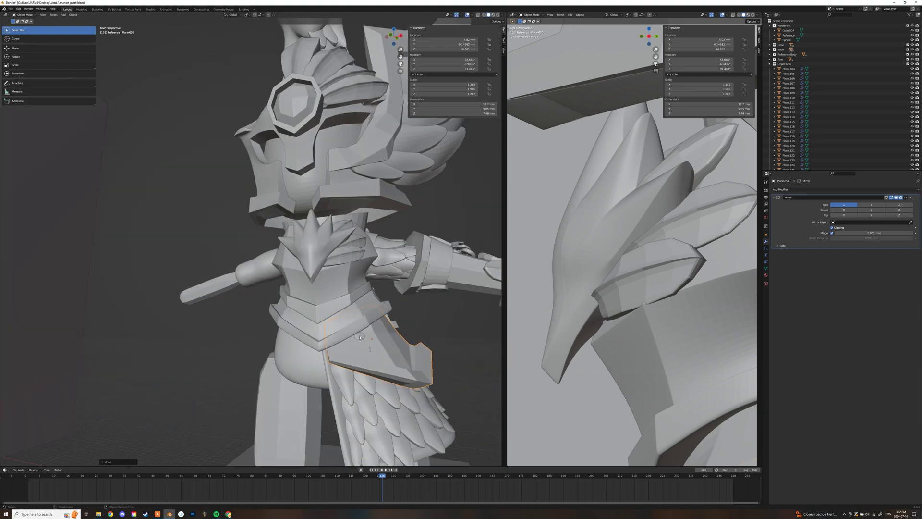
Examine the side hip plate and the feathers beneath it from several angles, selecting the overlapping pieces
{"action": "left_click", "coordinate": [361, 336]}
{"action": "scroll", "coordinate": [361, 337], "scroll_direction": "up", "scroll_amount": 4}
{"action": "middle_click_drag", "start_coordinate": [361, 336], "coordinate": [330, 334]}
{"action": "key", "text": "c"}
{"action": "left_click", "coordinate": [308, 329]}
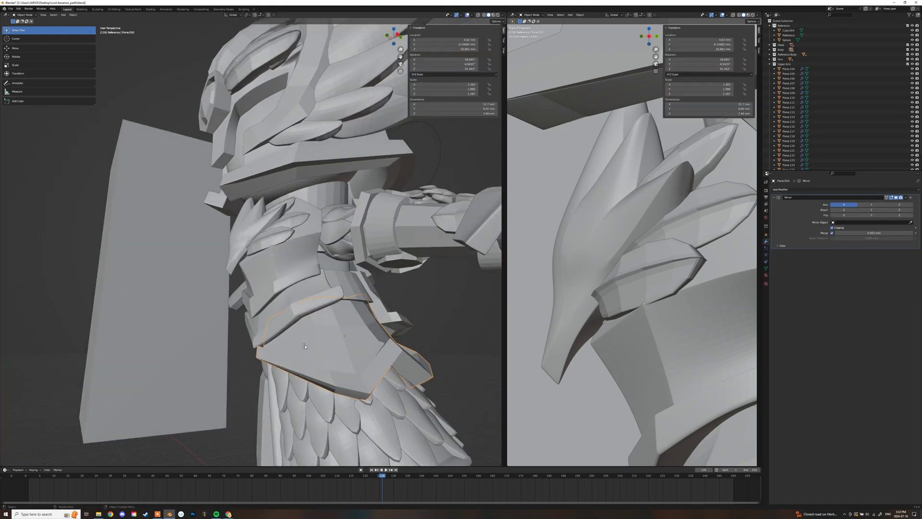
{"action": "middle_click_drag", "start_coordinate": [308, 329], "coordinate": [230, 373]}
{"action": "left_click", "coordinate": [275, 299]}
{"action": "left_click", "coordinate": [275, 299]}
{"action": "left_click", "coordinate": [274, 299]}
{"action": "left_click", "coordinate": [329, 324]}
{"action": "left_click", "coordinate": [310, 328]}
{"action": "scroll", "coordinate": [331, 311], "scroll_direction": "up", "scroll_amount": 4}
{"action": "left_click", "coordinate": [210, 304]}
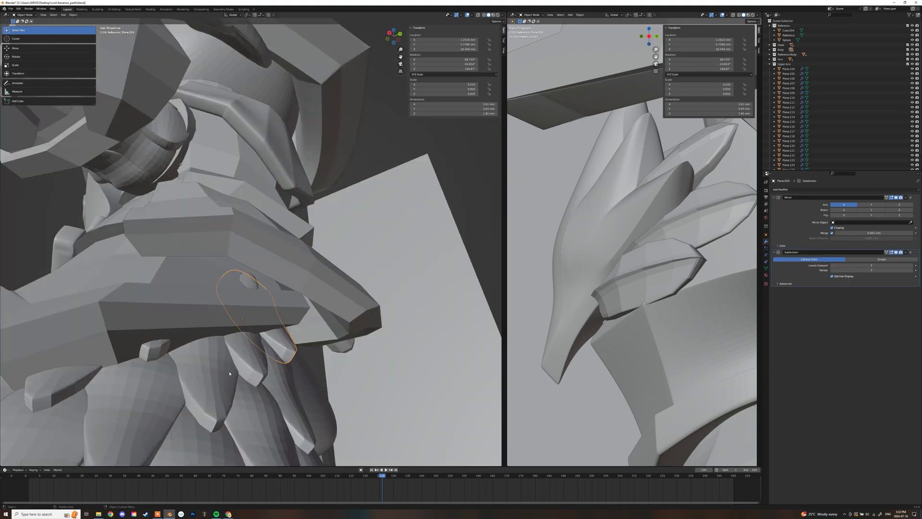
Reposition the skirt panel that carries the feathers under the hip plate and check it on the whole figure
{"action": "left_click", "coordinate": [258, 292]}
{"action": "middle_click_drag", "start_coordinate": [257, 293], "coordinate": [412, 336]}
{"action": "left_click", "coordinate": [338, 320]}
{"action": "scroll", "coordinate": [339, 320], "scroll_direction": "down", "scroll_amount": 6}
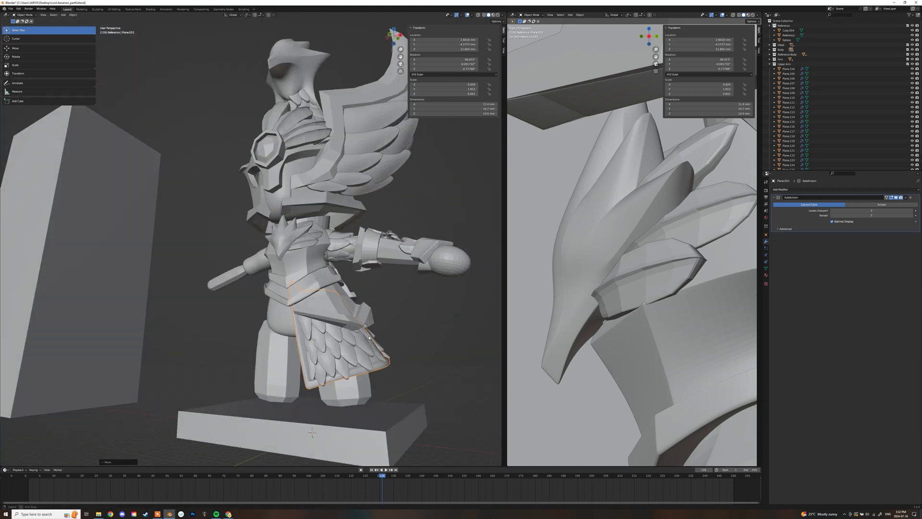
{"action": "left_click", "coordinate": [412, 336]}
{"action": "middle_click_drag", "start_coordinate": [412, 335], "coordinate": [307, 336]}
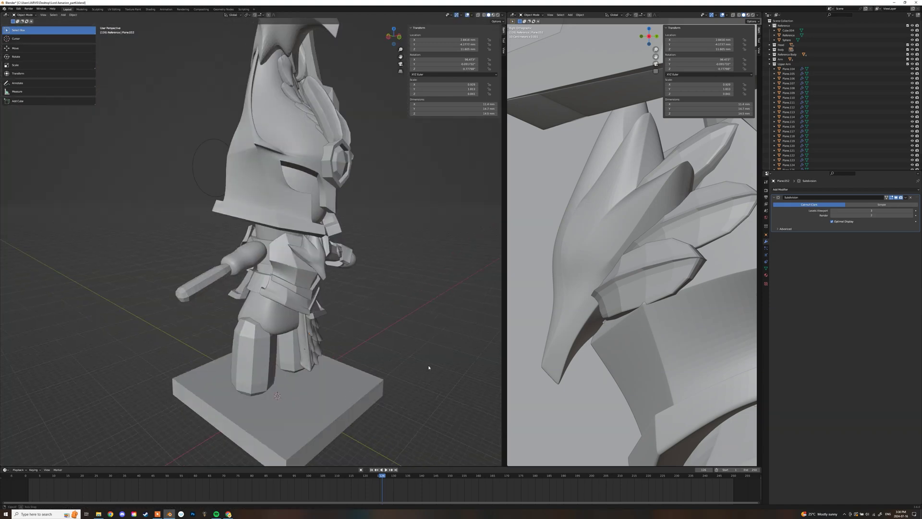
Open the neck cylinder for mesh editing and add a loop cut around it
{"action": "left_click", "coordinate": [312, 241]}
{"action": "key", "text": "Tab"}
{"action": "left_click", "coordinate": [307, 240], "text": "alt"}
{"action": "middle_click_drag", "start_coordinate": [336, 240], "coordinate": [413, 240]}
{"action": "key", "text": "Tab"}
{"action": "middle_click_drag", "start_coordinate": [470, 240], "coordinate": [343, 214]}
{"action": "key", "text": "Tab"}
{"action": "key", "text": "ctrl+r"}
{"action": "left_click", "coordinate": [278, 239]}
Scale an edge loop of the neck cylinder uniformly and along X to shape it
{"action": "left_click", "coordinate": [270, 222], "text": "alt"}
{"action": "key", "text": "s"}
{"action": "left_click", "coordinate": [262, 212]}
{"action": "key", "text": "s"}
{"action": "key", "text": "x"}
{"action": "left_click", "coordinate": [424, 208]}
{"action": "key", "text": "Tab"}
Check the complete figure from the front and save it as a new file version, Lord Aenarion_part7.blend
{"action": "scroll", "coordinate": [403, 228], "scroll_direction": "down", "scroll_amount": 6}
{"action": "left_click", "coordinate": [413, 229]}
{"action": "middle_click_drag", "start_coordinate": [413, 230], "coordinate": [354, 227]}
{"action": "scroll", "coordinate": [312, 245], "scroll_direction": "down", "scroll_amount": 5}
{"action": "scroll", "coordinate": [289, 269], "scroll_direction": "up", "scroll_amount": 7}
{"action": "scroll", "coordinate": [369, 228], "scroll_direction": "down", "scroll_amount": 3}
{"action": "scroll", "coordinate": [354, 226], "scroll_direction": "up", "scroll_amount": 2}
{"action": "left_click", "coordinate": [10, 8]}
{"action": "left_click", "coordinate": [20, 46]}
{"action": "key", "text": "Return"}
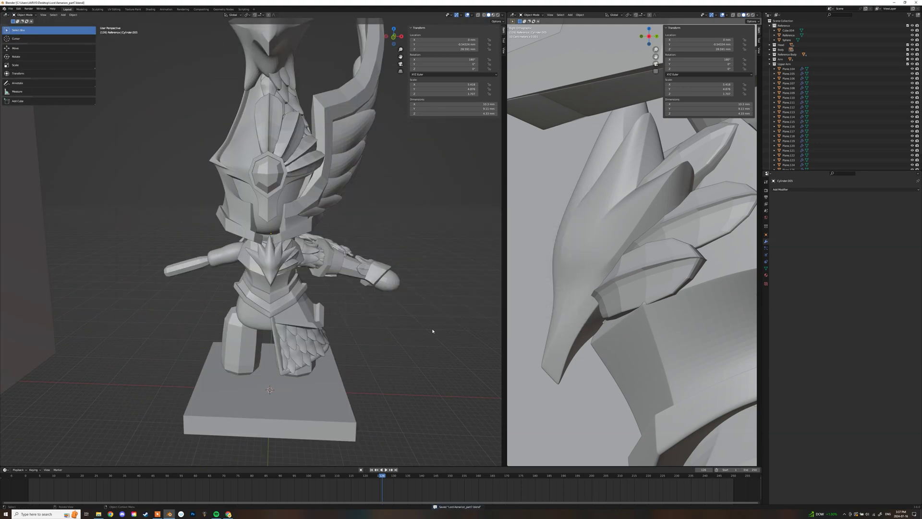
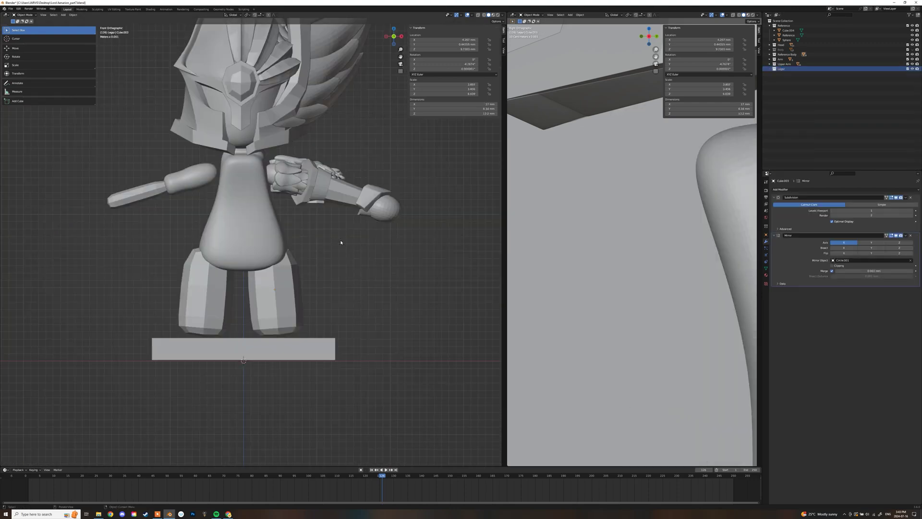
Add an upright plane to the leg armour collection and raise it between the legs
{"action": "key", "text": "shift+a"}
{"action": "left_click", "coordinate": [325, 270]}
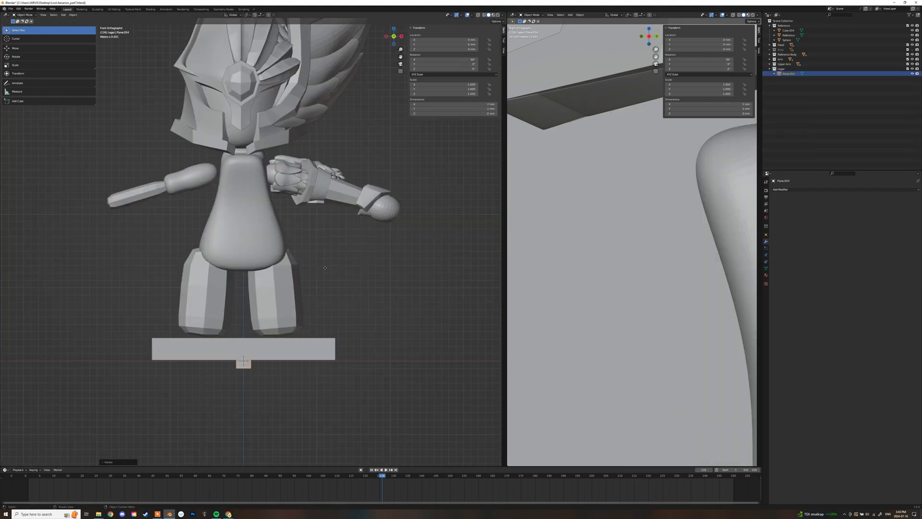
{"action": "key", "text": "g"}
{"action": "key", "text": "z"}
{"action": "left_click", "coordinate": [325, 212]}
{"action": "key", "text": "KP_3"}
{"action": "key", "text": "KP_1"}
{"action": "scroll", "coordinate": [239, 334], "scroll_direction": "up", "scroll_amount": 3}
{"action": "middle_click_drag", "start_coordinate": [239, 334], "coordinate": [261, 306], "text": "shift"}
Cut the plane down its middle, delete one half and add a Mirror modifier on X
{"action": "key", "text": "Tab"}
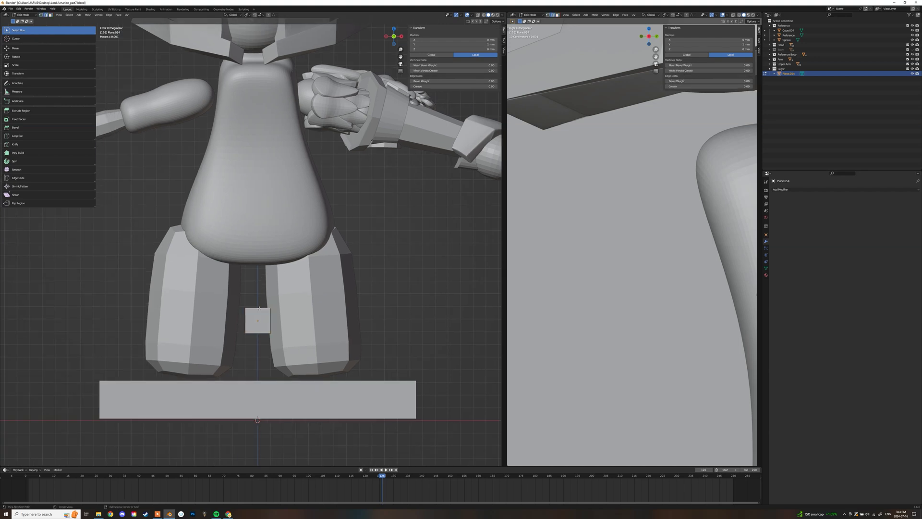
{"action": "key", "text": "ctrl+r"}
{"action": "double_click", "coordinate": [259, 307]}
{"action": "key", "text": "shift+z"}
{"action": "left_click", "coordinate": [247, 315]}
{"action": "key", "text": "x"}
{"action": "key", "text": "v"}
{"action": "key", "text": "Tab"}
{"action": "left_click", "coordinate": [824, 189]}
{"action": "left_click", "coordinate": [828, 246]}
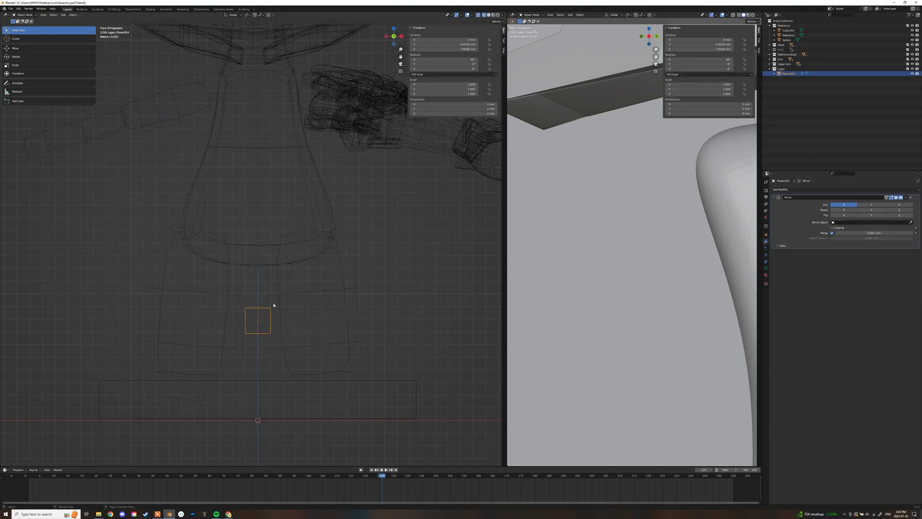
Move the mirrored plane in front of the armoured-side leg and extrude its outer edge sideways to widen it
{"action": "key", "text": "shift+z"}
{"action": "key", "text": "alt+a"}
{"action": "left_click", "coordinate": [316, 313]}
{"action": "key", "text": "Tab"}
{"action": "left_click", "coordinate": [329, 317]}
{"action": "key", "text": "e"}
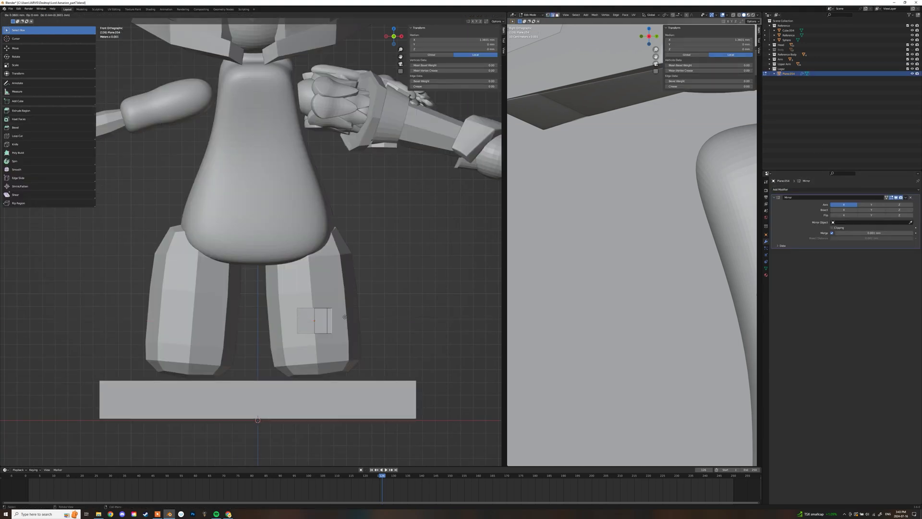
{"action": "left_click", "coordinate": [346, 317]}
Hide all collections except the leg armour one to isolate the new leg plate
{"action": "key", "text": "KP_7"}
{"action": "key", "text": "shift+z"}
{"action": "scroll", "coordinate": [339, 295], "scroll_direction": "up", "scroll_amount": 3}
{"action": "key", "text": "shift+z"}
{"action": "key", "text": "shift+z"}
{"action": "key", "text": "Tab"}
{"action": "key", "text": "1"}
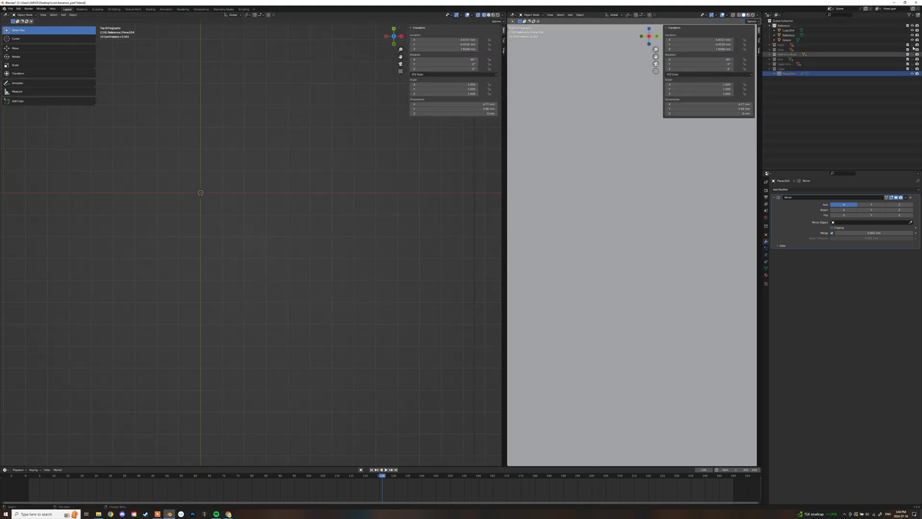
{"action": "left_click_drag", "start_coordinate": [912, 54], "coordinate": [912, 69]}
{"action": "middle_click_drag", "start_coordinate": [317, 384], "coordinate": [322, 298]}
{"action": "middle_click_drag", "start_coordinate": [327, 414], "coordinate": [358, 411]}
{"action": "key", "text": "Tab"}
{"action": "key", "text": "2"}
{"action": "left_click", "coordinate": [363, 405]}
{"action": "key", "text": "Tab"}
{"action": "left_click", "coordinate": [912, 55]}
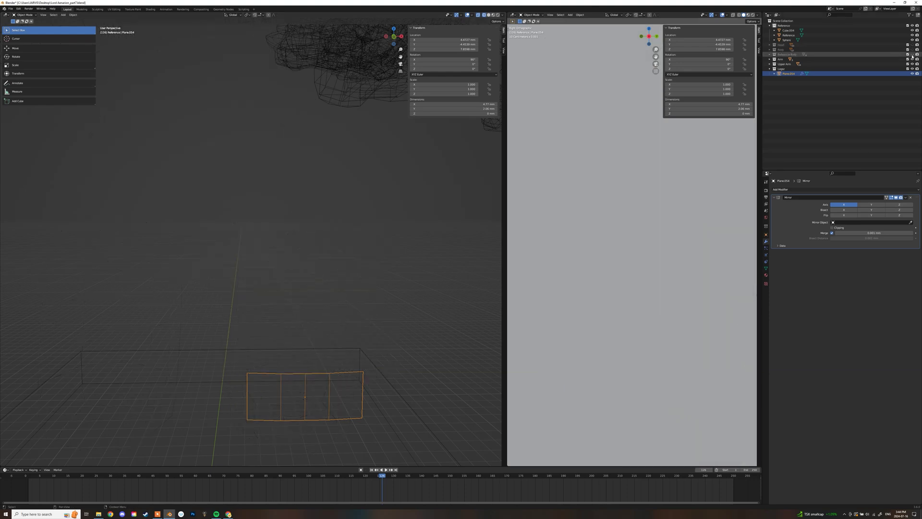
{"action": "left_click", "coordinate": [913, 59]}
{"action": "left_click", "coordinate": [912, 65]}
{"action": "left_click", "coordinate": [912, 26]}
Angle the outer side edges of the leg plate backward in top view to wrap it around the leg
{"action": "key", "text": "KP_7"}
{"action": "key", "text": "Tab"}
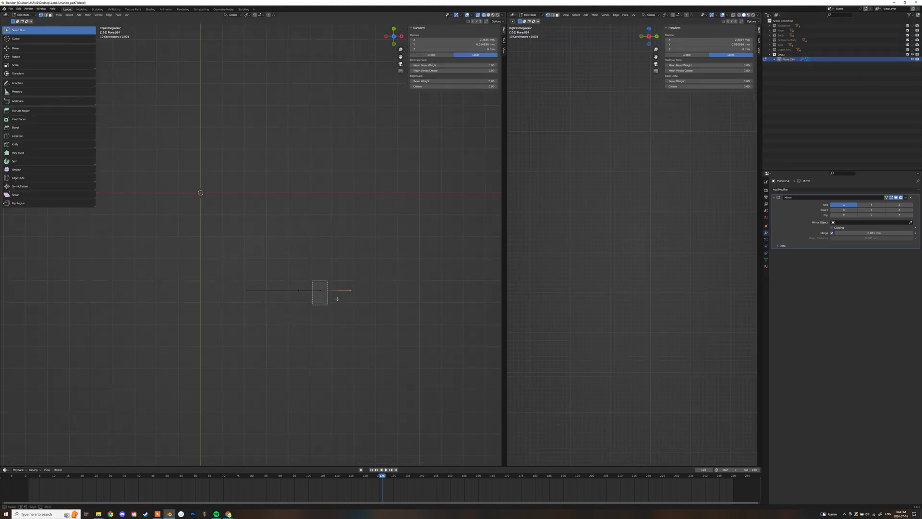
{"action": "key", "text": "2"}
{"action": "scroll", "coordinate": [295, 400], "scroll_direction": "up", "scroll_amount": 4}
{"action": "left_click", "coordinate": [348, 340]}
{"action": "left_click", "coordinate": [350, 341]}
{"action": "key", "text": "r"}
{"action": "left_click", "coordinate": [359, 336]}
{"action": "left_click", "coordinate": [383, 322]}
Move the leg plate's corner and centre vertices to form a pointed upper and lower outline
{"action": "key", "text": "g"}
{"action": "key", "text": "z"}
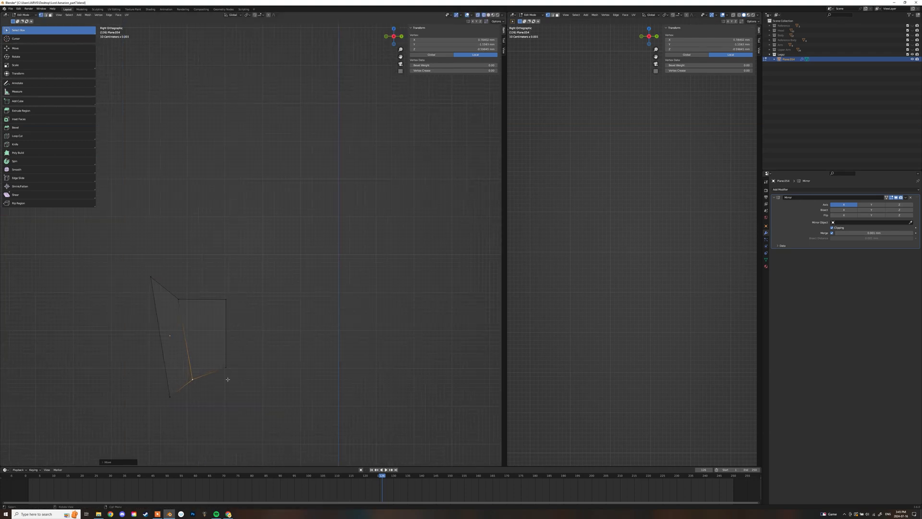
{"action": "left_click", "coordinate": [220, 398]}
{"action": "middle_click_drag", "start_coordinate": [220, 397], "coordinate": [315, 362]}
{"action": "left_click", "coordinate": [283, 142]}
{"action": "key", "text": "KP_3"}
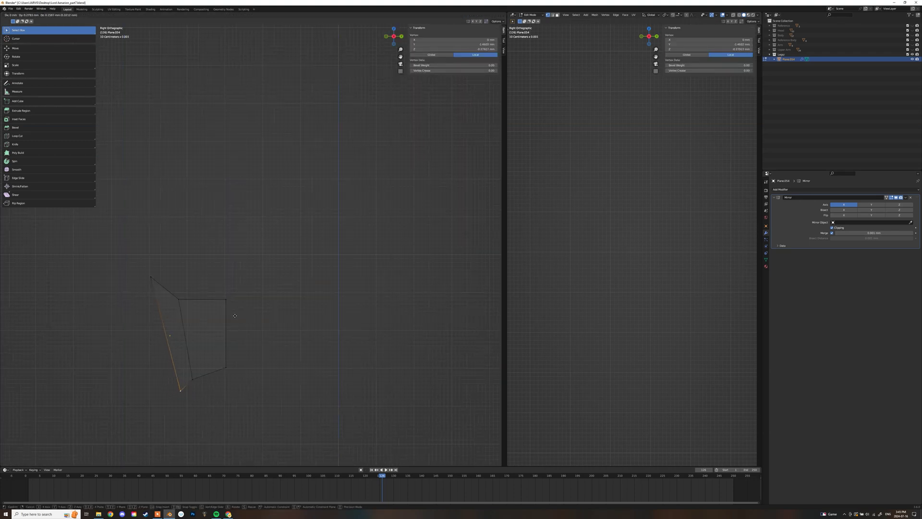
{"action": "left_click", "coordinate": [232, 316]}
Add a horizontal loop cut across the leg plate and shift its centre vertex vertically into a V
{"action": "key", "text": "2"}
{"action": "key", "text": "ctrl+r"}
{"action": "left_click", "coordinate": [185, 336]}
{"action": "left_click", "coordinate": [296, 335]}
{"action": "key", "text": "g"}
{"action": "key", "text": "z"}
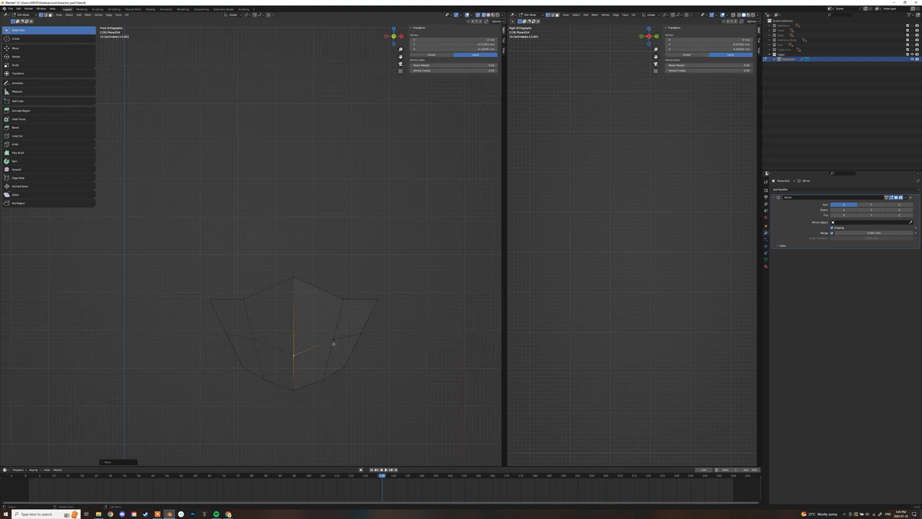
{"action": "left_click", "coordinate": [156, 347]}
{"action": "key", "text": "Tab"}
{"action": "middle_click_drag", "start_coordinate": [192, 343], "coordinate": [312, 338]}
Scale and offset all of the leg plate's faces to form a thick shell and correct their normals
{"action": "key", "text": "Tab"}
{"action": "key", "text": "KP_1"}
{"action": "key", "text": "3"}
{"action": "key", "text": "a"}
{"action": "key", "text": "s"}
{"action": "left_click", "coordinate": [391, 337]}
{"action": "key", "text": "KP_7"}
{"action": "key", "text": "alt+n"}
{"action": "left_click", "coordinate": [379, 340]}
{"action": "key", "text": "g"}
{"action": "left_click", "coordinate": [388, 353]}
{"action": "key", "text": "shift+z"}
{"action": "mouse_move", "coordinate": [387, 352]}
{"action": "middle_mouse_down"}
{"action": "mouse_move", "coordinate": [319, 286]}
{"action": "mouse_move", "coordinate": [356, 261]}
{"action": "mouse_move", "coordinate": [312, 288]}
{"action": "mouse_move", "coordinate": [274, 296]}
{"action": "mouse_move", "coordinate": [281, 304]}
{"action": "middle_mouse_up"}
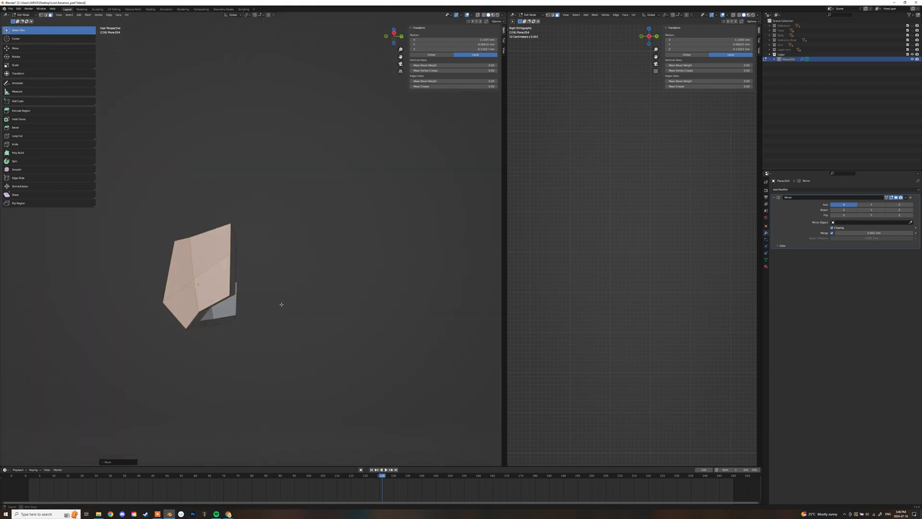
Refine the leg plate's outer corner and lower rim vertices and inspect its thickness
{"action": "key", "text": "KP_3"}
{"action": "key", "text": "KP_1"}
{"action": "scroll", "coordinate": [309, 296], "scroll_direction": "down", "scroll_amount": 3}
{"action": "scroll", "coordinate": [309, 296], "scroll_direction": "up", "scroll_amount": 3}
{"action": "key", "text": "Tab"}
{"action": "key", "text": "shift+z"}
{"action": "key", "text": "Tab"}
{"action": "key", "text": "1"}
{"action": "left_click_drag", "start_coordinate": [349, 260], "coordinate": [334, 276]}
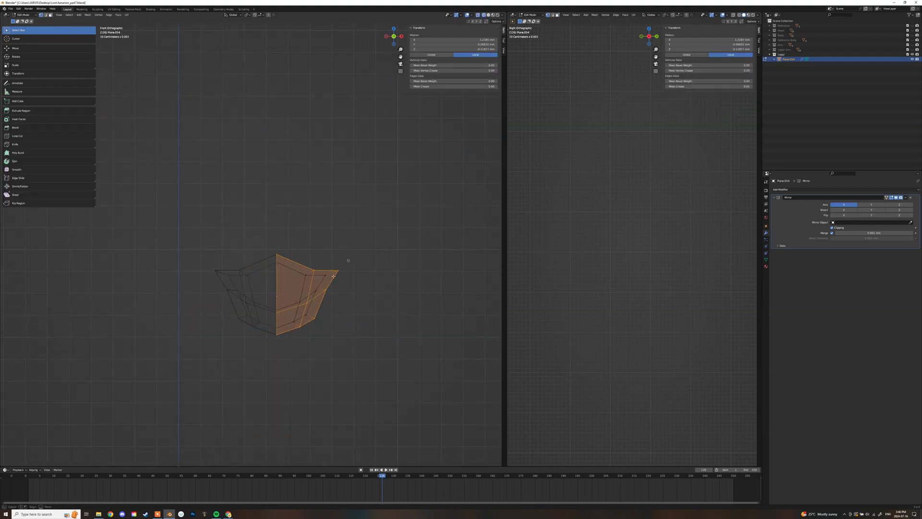
{"action": "key", "text": "shift+z"}
{"action": "middle_click_drag", "start_coordinate": [343, 254], "coordinate": [259, 250]}
{"action": "left_click_drag", "start_coordinate": [231, 349], "coordinate": [203, 311]}
{"action": "middle_click_drag", "start_coordinate": [203, 311], "coordinate": [243, 283]}
{"action": "key", "text": "Escape"}
{"action": "key", "text": "Tab"}
{"action": "scroll", "coordinate": [242, 283], "scroll_direction": "down", "scroll_amount": 2}
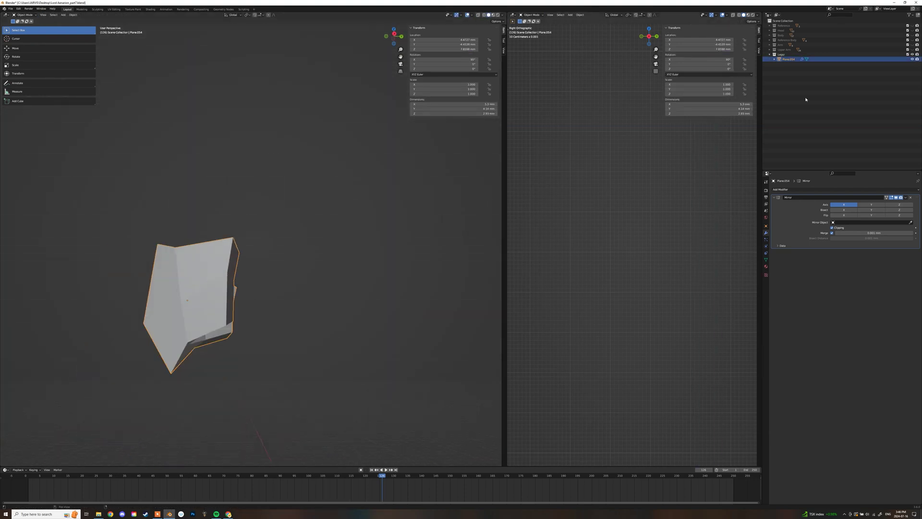
Show the body armour and reference body collections again and scale the leg plate up against them
{"action": "left_click", "coordinate": [912, 35]}
{"action": "middle_click_drag", "start_coordinate": [288, 225], "coordinate": [360, 207]}
{"action": "key", "text": "KP_1"}
{"action": "left_click", "coordinate": [911, 40]}
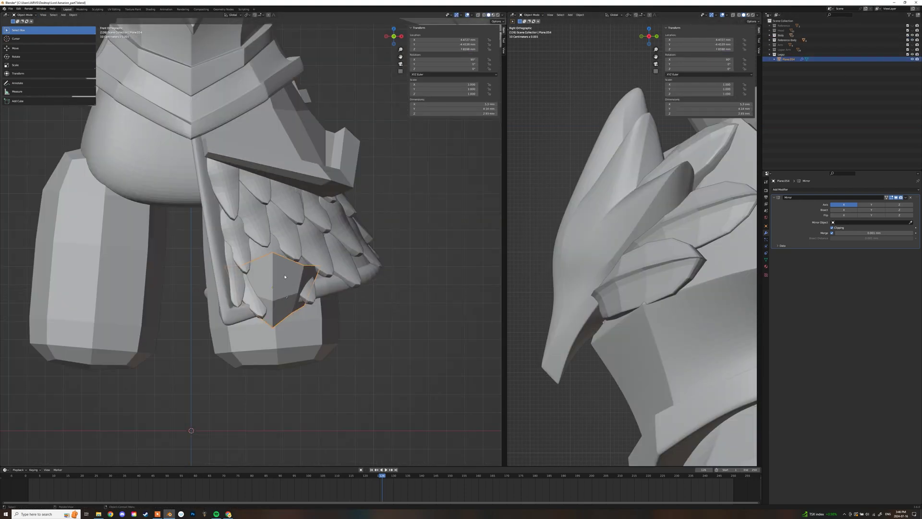
{"action": "key", "text": "s"}
{"action": "left_click", "coordinate": [304, 234]}
{"action": "middle_click_drag", "start_coordinate": [305, 234], "coordinate": [336, 224]}
{"action": "left_click", "coordinate": [343, 239]}
Rotate the leg plate to follow the leg's angle and centre it over the leg in front view
{"action": "key", "text": "KP_3"}
{"action": "key", "text": "r"}
{"action": "left_click", "coordinate": [294, 225]}
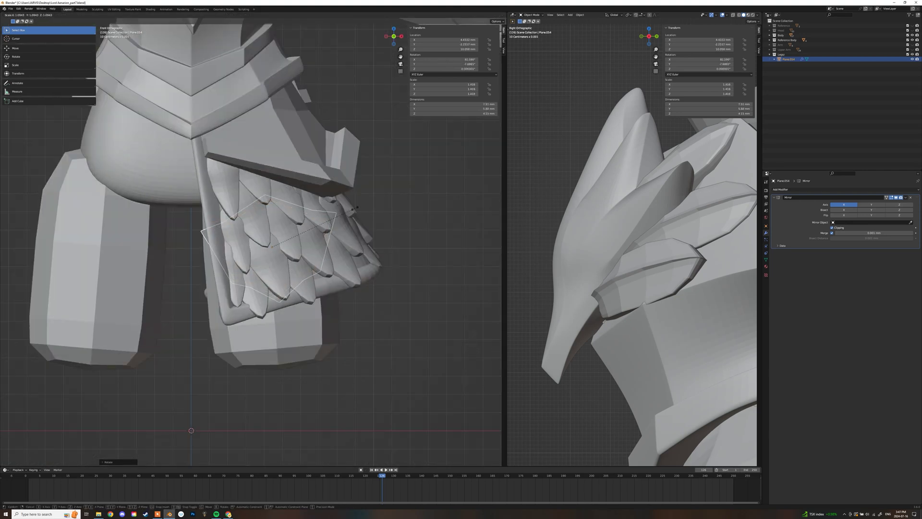
{"action": "key", "text": "s"}
{"action": "key", "text": "x"}
{"action": "left_click", "coordinate": [340, 259]}
{"action": "scroll", "coordinate": [340, 257], "scroll_direction": "down", "scroll_amount": 4}
{"action": "middle_click_drag", "start_coordinate": [336, 251], "coordinate": [358, 270]}
{"action": "key", "text": "KP_7"}
{"action": "key", "text": "KP_1"}
{"action": "key", "text": "g"}
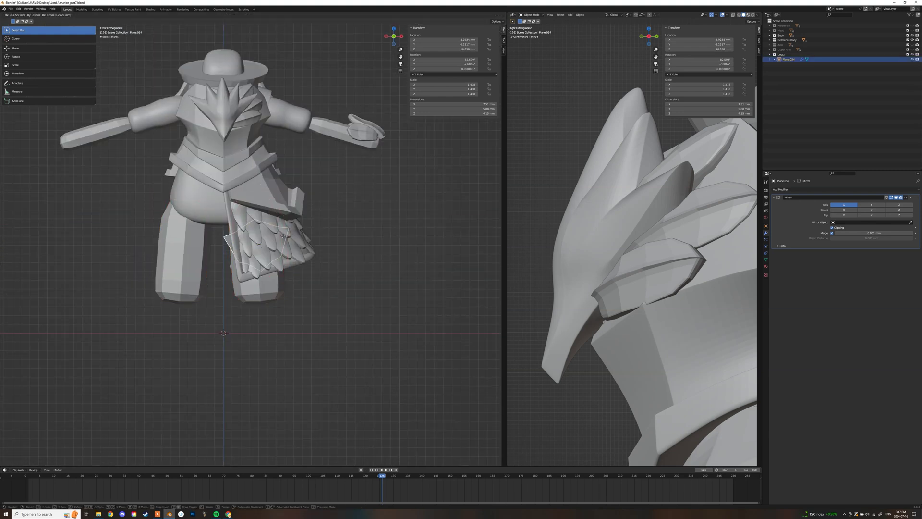
{"action": "left_click", "coordinate": [284, 237]}
Hide the body armour collection and position the leg plate against the front of the leg in side view
{"action": "middle_click_drag", "start_coordinate": [283, 236], "coordinate": [331, 237]}
{"action": "left_click", "coordinate": [912, 35]}
{"action": "key", "text": "KP_3"}
{"action": "scroll", "coordinate": [298, 228], "scroll_direction": "up", "scroll_amount": 3}
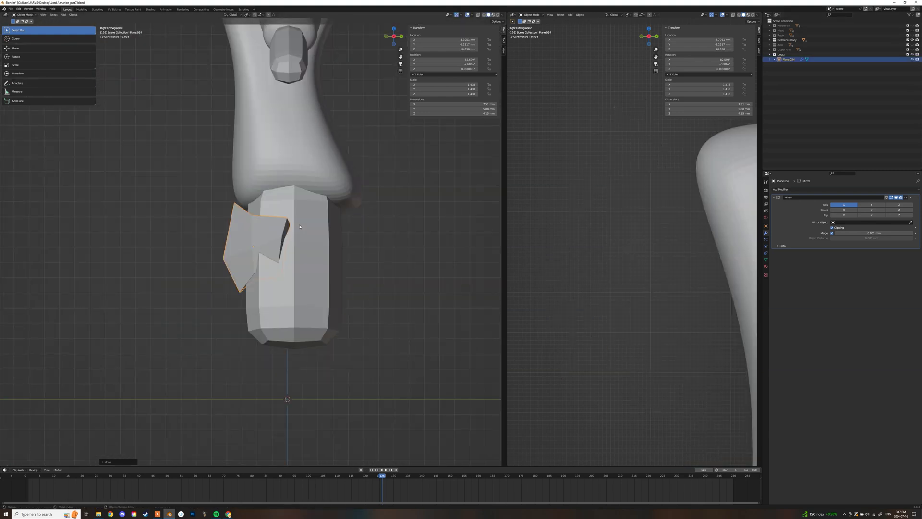
{"action": "left_click", "coordinate": [292, 224]}
{"action": "middle_click_drag", "start_coordinate": [292, 224], "coordinate": [345, 225]}
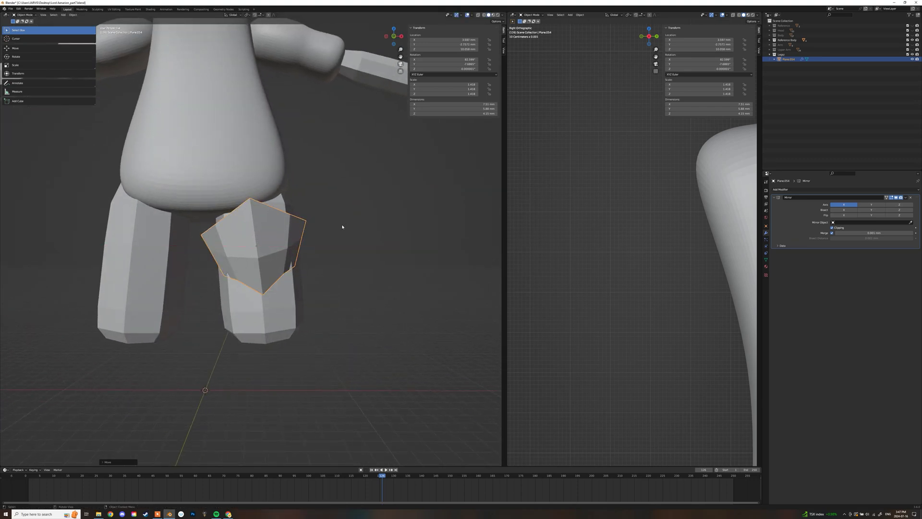
Scale down the upper part of the reference leg mesh to taper the mirrored legs
{"action": "left_click", "coordinate": [284, 304]}
{"action": "key", "text": "Tab"}
{"action": "left_click", "coordinate": [293, 158]}
{"action": "middle_click_drag", "start_coordinate": [294, 168], "coordinate": [250, 239]}
{"action": "key", "text": "s"}
{"action": "left_click", "coordinate": [307, 264]}
{"action": "left_click", "coordinate": [317, 241]}
{"action": "scroll", "coordinate": [268, 239], "scroll_direction": "down", "scroll_amount": 3}
{"action": "key", "text": "Tab"}
{"action": "key", "text": "KP_1"}
Reshape the leg plate's vertices and show the hidden collections again, keeping the body armour hidden
{"action": "left_click", "coordinate": [276, 236]}
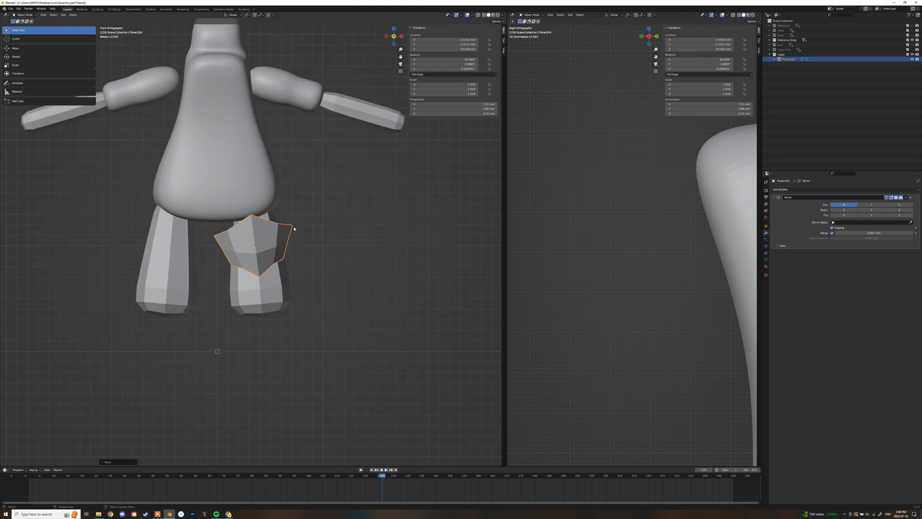
{"action": "key", "text": "1"}
{"action": "key", "text": "Tab"}
{"action": "key", "text": "1"}
{"action": "key", "text": "Tab"}
{"action": "left_click_drag", "start_coordinate": [912, 31], "coordinate": [913, 59]}
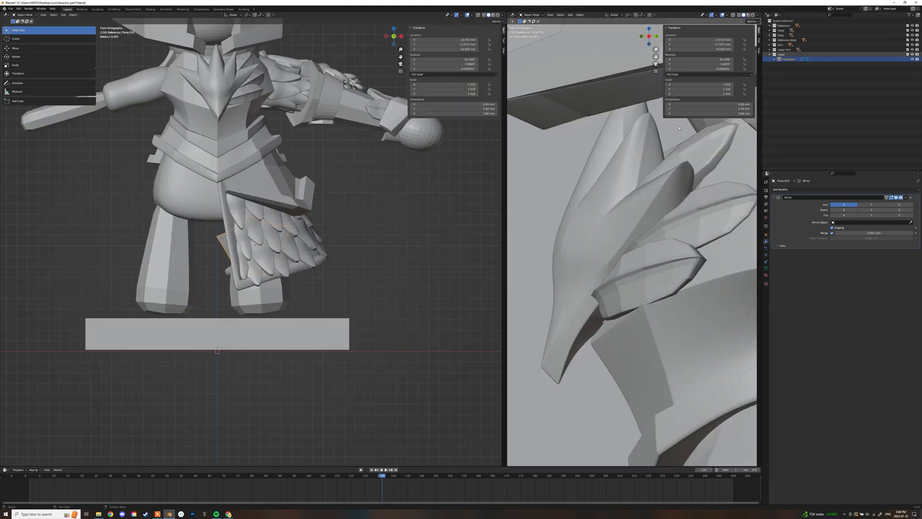
{"action": "left_click", "coordinate": [912, 35]}
Move the leg plate's lower outer corner vertices outward to adjust its silhouette
{"action": "scroll", "coordinate": [276, 244], "scroll_direction": "up", "scroll_amount": 2}
{"action": "key", "text": "Tab"}
{"action": "key", "text": "shift+z"}
{"action": "left_click_drag", "start_coordinate": [283, 255], "coordinate": [298, 269]}
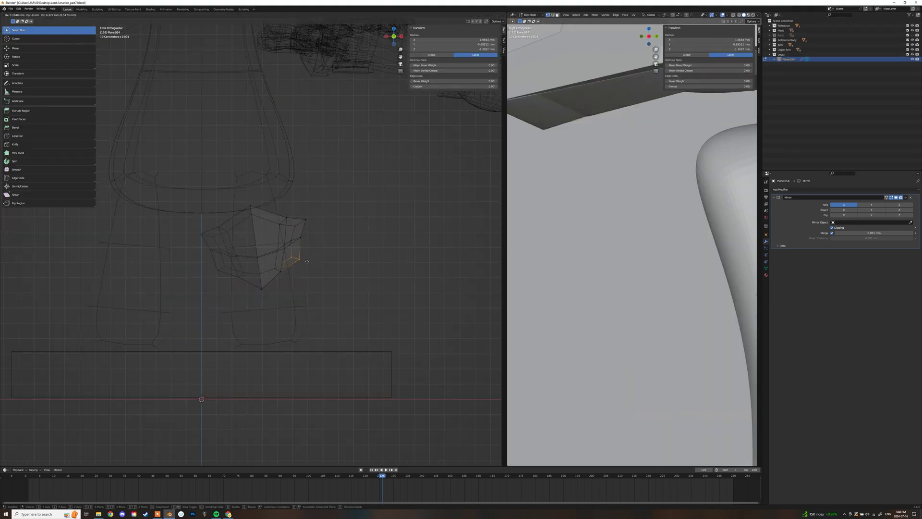
{"action": "key", "text": "shift+z"}
{"action": "mouse_move", "coordinate": [311, 263]}
{"action": "middle_mouse_down"}
{"action": "mouse_move", "coordinate": [333, 278]}
{"action": "mouse_move", "coordinate": [276, 244]}
{"action": "mouse_move", "coordinate": [314, 233]}
{"action": "mouse_move", "coordinate": [317, 251]}
{"action": "mouse_move", "coordinate": [291, 241]}
{"action": "middle_mouse_up"}
{"action": "left_click", "coordinate": [229, 232]}
{"action": "key", "text": "Tab"}
Duplicate the leg plate and place the copy in front of the figure in side view
{"action": "scroll", "coordinate": [317, 251], "scroll_direction": "down", "scroll_amount": 4}
{"action": "scroll", "coordinate": [317, 250], "scroll_direction": "up", "scroll_amount": 4}
{"action": "key", "text": "KP_3"}
{"action": "key", "text": "g"}
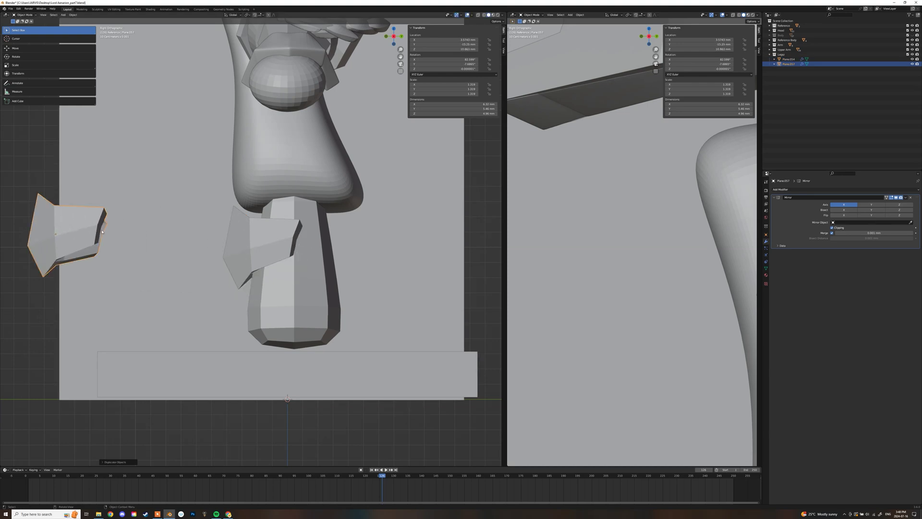
Move a centre vertex of the duplicated leg plate along Y to reshape its front ridge
{"action": "key", "text": "Tab"}
{"action": "middle_click_drag", "start_coordinate": [102, 232], "coordinate": [297, 249], "text": "shift"}
{"action": "scroll", "coordinate": [297, 249], "scroll_direction": "up", "scroll_amount": 3}
{"action": "key", "text": "g"}
{"action": "key", "text": "y"}
{"action": "left_click", "coordinate": [194, 274]}
{"action": "middle_click_drag", "start_coordinate": [194, 274], "coordinate": [257, 197]}
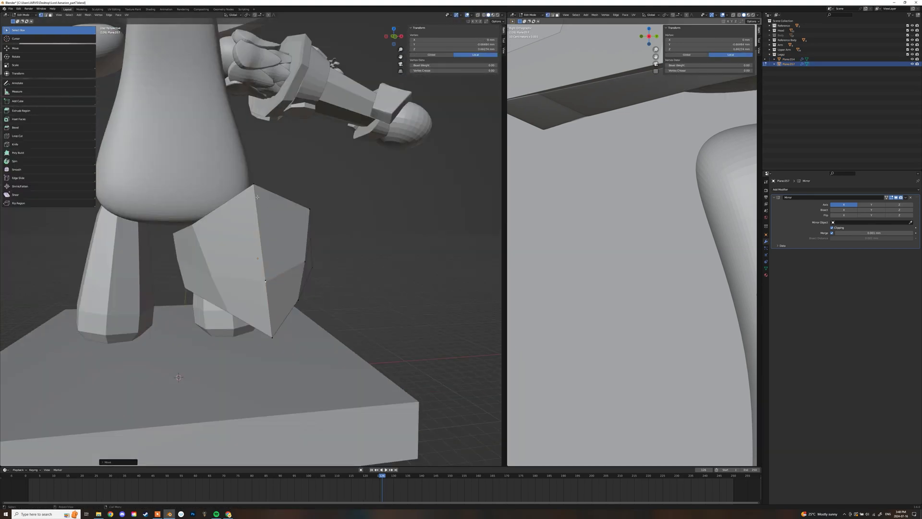
Extrude the outer end face of the duplicated leg plate backward in top view
{"action": "key", "text": "KP_1"}
{"action": "key", "text": "shift+z"}
{"action": "left_click_drag", "start_coordinate": [264, 178], "coordinate": [245, 207]}
{"action": "key", "text": "KP_7"}
{"action": "key", "text": "shift+z"}
{"action": "middle_click_drag", "start_coordinate": [285, 239], "coordinate": [345, 274]}
{"action": "key", "text": "3"}
{"action": "left_click", "coordinate": [318, 240]}
{"action": "key", "text": "KP_7"}
{"action": "key", "text": "e"}
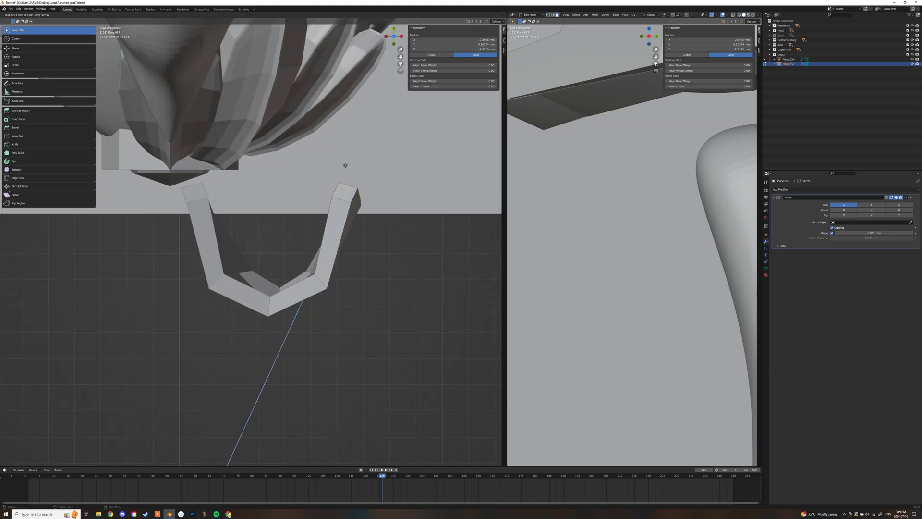
{"action": "left_click", "coordinate": [335, 139]}
Extrude the plate's end face once more and shift the new section to wrap around the leg
{"action": "scroll", "coordinate": [346, 134], "scroll_direction": "up", "scroll_amount": 3}
{"action": "key", "text": "e"}
{"action": "mouse_move", "coordinate": [402, 95]}
{"action": "middle_mouse_down", "text": "shift"}
{"action": "mouse_move", "coordinate": [402, 143]}
{"action": "mouse_move", "coordinate": [374, 166]}
{"action": "mouse_move", "coordinate": [298, 144]}
{"action": "middle_mouse_up", "text": "shift"}
{"action": "left_click", "coordinate": [389, 102]}
{"action": "key", "text": "shift+z"}
{"action": "key", "text": "g"}
{"action": "mouse_move", "coordinate": [297, 221]}
{"action": "middle_mouse_down"}
{"action": "mouse_move", "coordinate": [238, 162]}
{"action": "mouse_move", "coordinate": [279, 139]}
{"action": "middle_mouse_up"}
Delete the internal face on the duplicated leg plate's mirror seam
{"action": "key", "text": "Tab"}
{"action": "key", "text": "shift+z"}
{"action": "scroll", "coordinate": [269, 196], "scroll_direction": "up", "scroll_amount": 3}
{"action": "key", "text": "Tab"}
{"action": "key", "text": "x"}
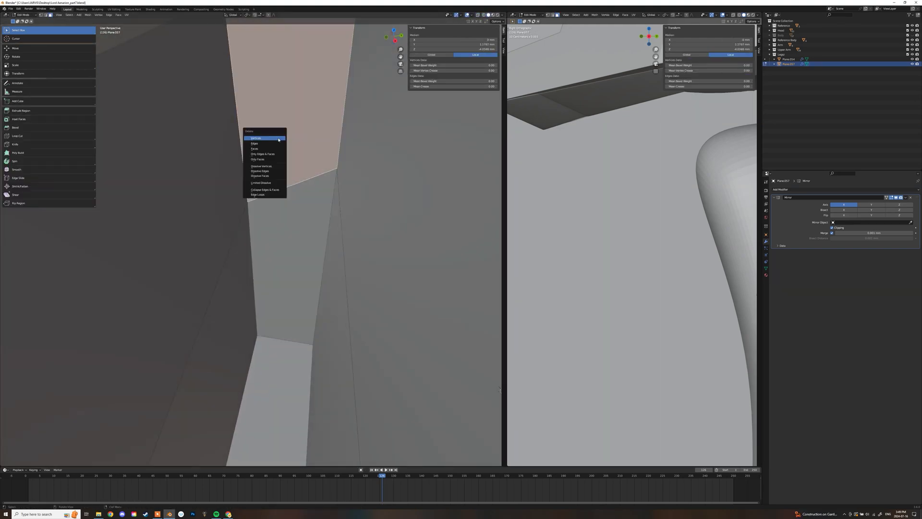
{"action": "left_click", "coordinate": [283, 205]}
{"action": "middle_click_drag", "start_coordinate": [284, 205], "coordinate": [326, 178]}
{"action": "scroll", "coordinate": [300, 191], "scroll_direction": "down", "scroll_amount": 10}
{"action": "key", "text": "Tab"}
{"action": "scroll", "coordinate": [326, 177], "scroll_direction": "down", "scroll_amount": 5}
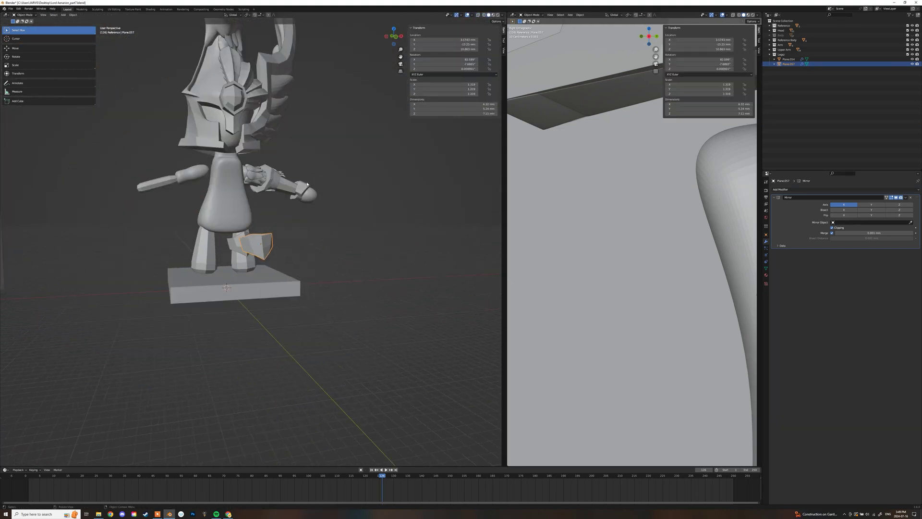
Move the duplicated leg plate onto the lower leg beneath the first plate, adjusting its depth along Y
{"action": "key", "text": "KP_1"}
{"action": "left_click", "coordinate": [260, 243]}
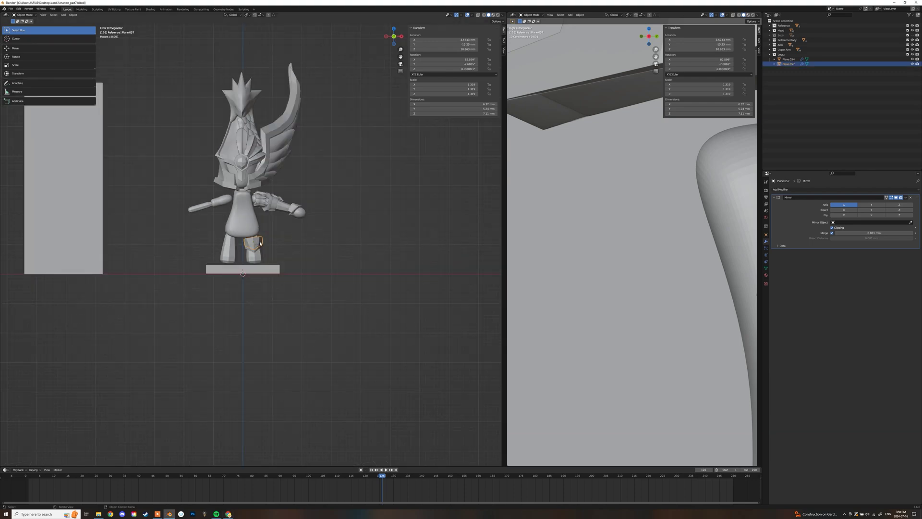
{"action": "key", "text": "KP_7"}
{"action": "scroll", "coordinate": [259, 257], "scroll_direction": "up", "scroll_amount": 5}
{"action": "key", "text": "g"}
{"action": "left_click", "coordinate": [266, 158]}
{"action": "middle_click_drag", "start_coordinate": [289, 202], "coordinate": [216, 117]}
{"action": "scroll", "coordinate": [338, 234], "scroll_direction": "up", "scroll_amount": 5}
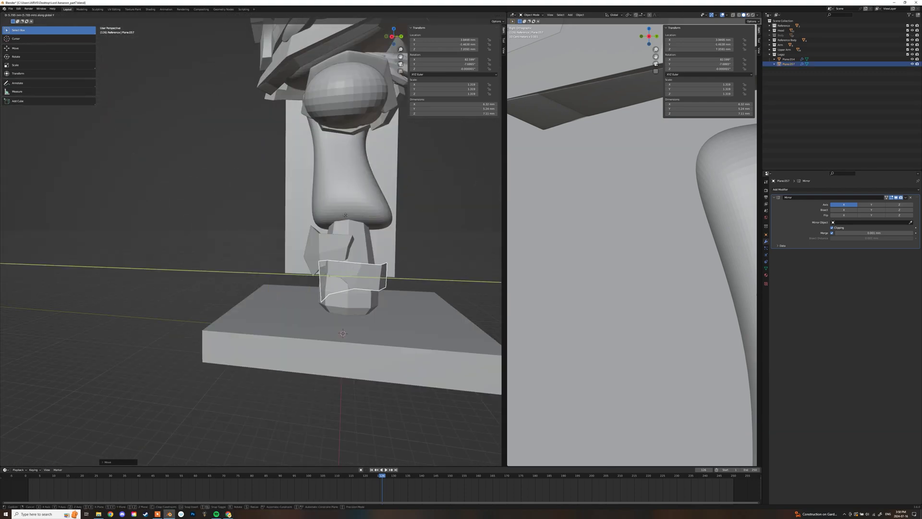
{"action": "scroll", "coordinate": [339, 234], "scroll_direction": "down", "scroll_amount": 3}
{"action": "middle_click_drag", "start_coordinate": [338, 234], "coordinate": [379, 252]}
{"action": "scroll", "coordinate": [370, 192], "scroll_direction": "up", "scroll_amount": 3}
Scale the lower leg plate along its local Y axis and reposition it around the leg
{"action": "key", "text": "Tab"}
{"action": "key", "text": "shift+z"}
{"action": "key", "text": "2"}
{"action": "key", "text": "shift+z"}
{"action": "left_click", "coordinate": [334, 253]}
{"action": "left_click", "coordinate": [398, 216]}
{"action": "key", "text": "Tab"}
{"action": "scroll", "coordinate": [398, 217], "scroll_direction": "up", "scroll_amount": 3}
{"action": "scroll", "coordinate": [285, 249], "scroll_direction": "down", "scroll_amount": 3}
{"action": "left_click", "coordinate": [297, 245]}
{"action": "key", "text": "s"}
{"action": "key", "text": "y"}
{"action": "key", "text": "y"}
{"action": "left_click", "coordinate": [384, 257]}
{"action": "key", "text": "g"}
{"action": "left_click", "coordinate": [379, 240]}
Show the hidden collections except the body armour and raise the lower leg plate's bottom tip vertex
{"action": "left_click_drag", "start_coordinate": [912, 30], "coordinate": [912, 54]}
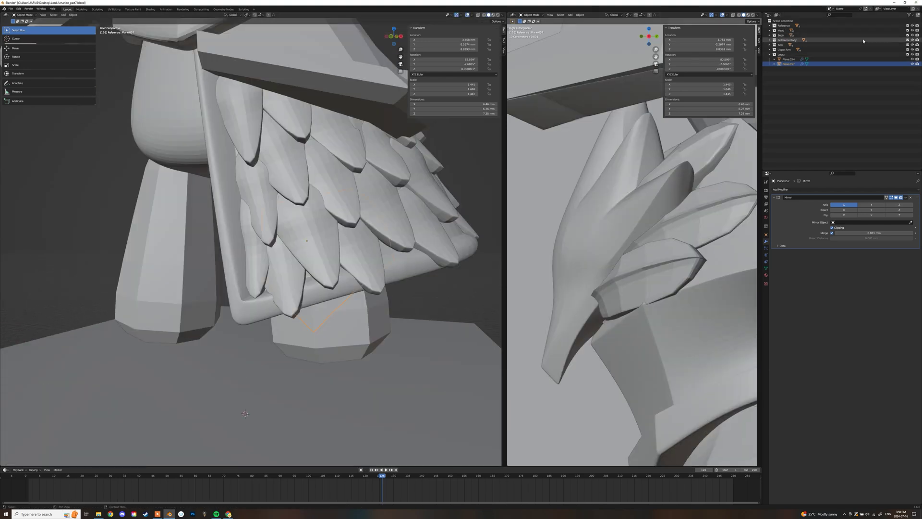
{"action": "left_click", "coordinate": [912, 35]}
{"action": "key", "text": "Tab"}
{"action": "key", "text": "shift+z"}
{"action": "key", "text": "1"}
{"action": "left_click", "coordinate": [313, 332]}
{"action": "middle_click_drag", "start_coordinate": [330, 315], "coordinate": [288, 298]}
{"action": "left_click", "coordinate": [314, 311]}
Move the lower leg plate's remaining edge vertices to fit its silhouette to the leg
{"action": "left_click", "coordinate": [283, 263]}
{"action": "middle_click_drag", "start_coordinate": [320, 328], "coordinate": [315, 315]}
{"action": "left_click", "coordinate": [285, 249]}
{"action": "mouse_move", "coordinate": [288, 252]}
{"action": "middle_mouse_down"}
{"action": "mouse_move", "coordinate": [315, 257]}
{"action": "mouse_move", "coordinate": [346, 283]}
{"action": "mouse_move", "coordinate": [355, 269]}
{"action": "middle_mouse_up"}
{"action": "key", "text": "g"}
{"action": "left_click", "coordinate": [319, 268]}
{"action": "key", "text": "shift+z"}
{"action": "left_click", "coordinate": [347, 299]}
{"action": "key", "text": "Tab"}
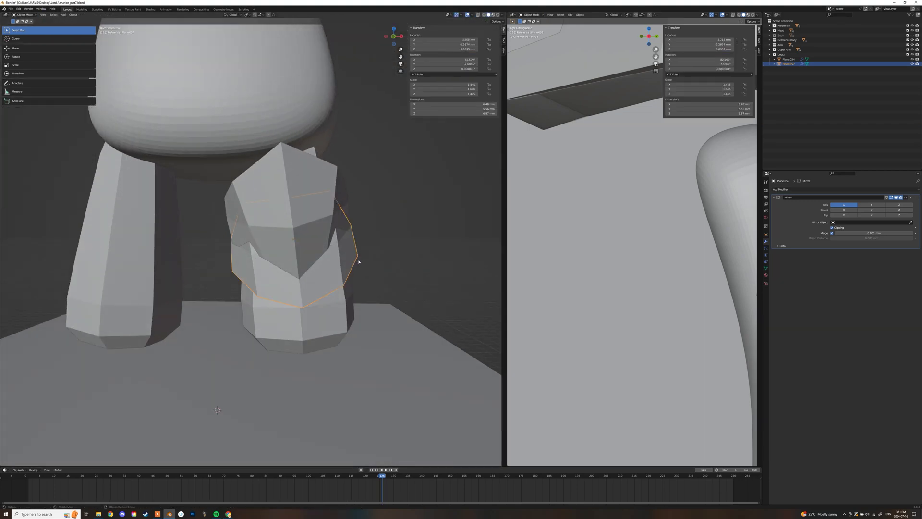
Show the body armour collection again and inspect the leg plates together with the whole figure
{"action": "left_click", "coordinate": [375, 234]}
{"action": "middle_click_drag", "start_coordinate": [375, 233], "coordinate": [388, 250]}
{"action": "left_click", "coordinate": [342, 290]}
{"action": "scroll", "coordinate": [399, 257], "scroll_direction": "down", "scroll_amount": 2}
{"action": "middle_click_drag", "start_coordinate": [342, 283], "coordinate": [349, 252]}
{"action": "left_click", "coordinate": [398, 256]}
{"action": "scroll", "coordinate": [372, 239], "scroll_direction": "down", "scroll_amount": 6}
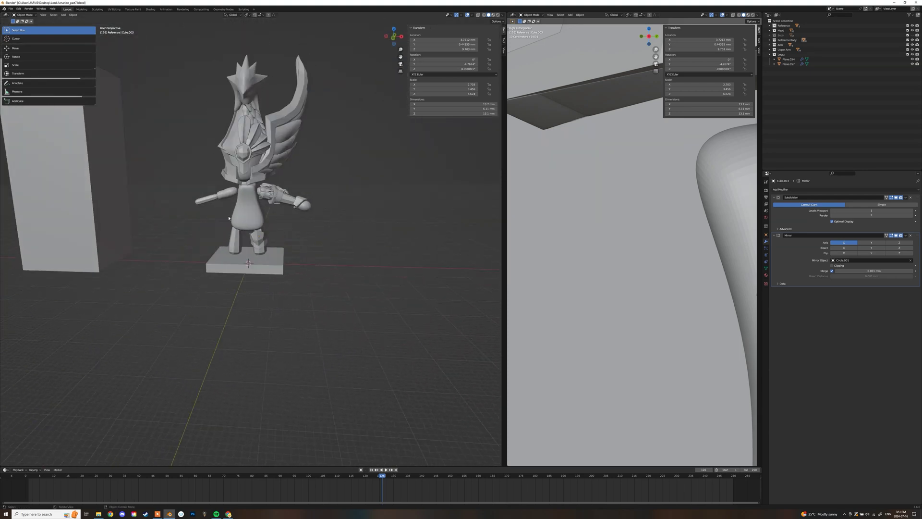
{"action": "scroll", "coordinate": [229, 219], "scroll_direction": "up", "scroll_amount": 6}
{"action": "left_click", "coordinate": [912, 35]}
{"action": "mouse_move", "coordinate": [255, 204]}
{"action": "middle_mouse_down"}
{"action": "mouse_move", "coordinate": [306, 206]}
{"action": "mouse_move", "coordinate": [270, 213]}
{"action": "middle_mouse_up"}
{"action": "scroll", "coordinate": [307, 206], "scroll_direction": "down", "scroll_amount": 4}
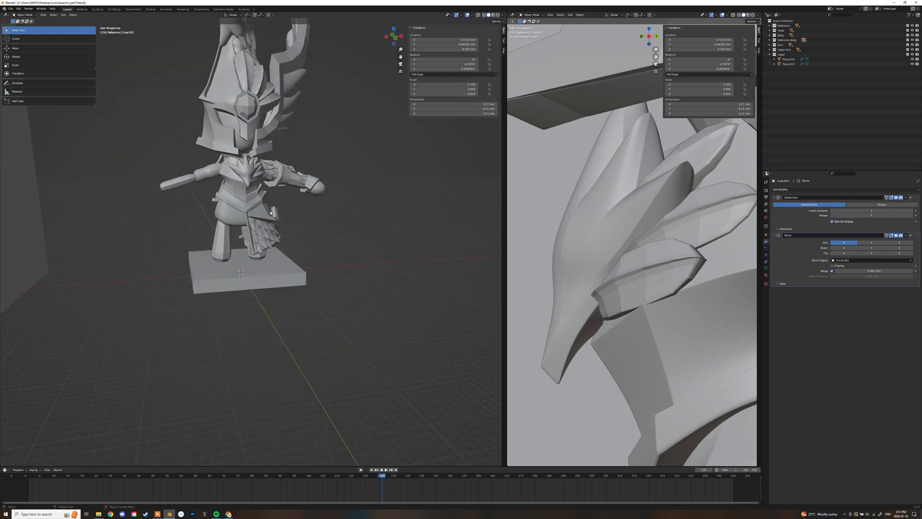
{"action": "scroll", "coordinate": [298, 240], "scroll_direction": "down", "scroll_amount": 4}
{"action": "middle_click_drag", "start_coordinate": [298, 240], "coordinate": [318, 204]}
{"action": "scroll", "coordinate": [255, 216], "scroll_direction": "up", "scroll_amount": 5}
Scale the cylinder at the armoured shoulder along Y and rotate it in front view to match the arm's angle
{"action": "left_click", "coordinate": [259, 184]}
{"action": "scroll", "coordinate": [259, 230], "scroll_direction": "up", "scroll_amount": 5}
{"action": "key", "text": "s"}
{"action": "key", "text": "y"}
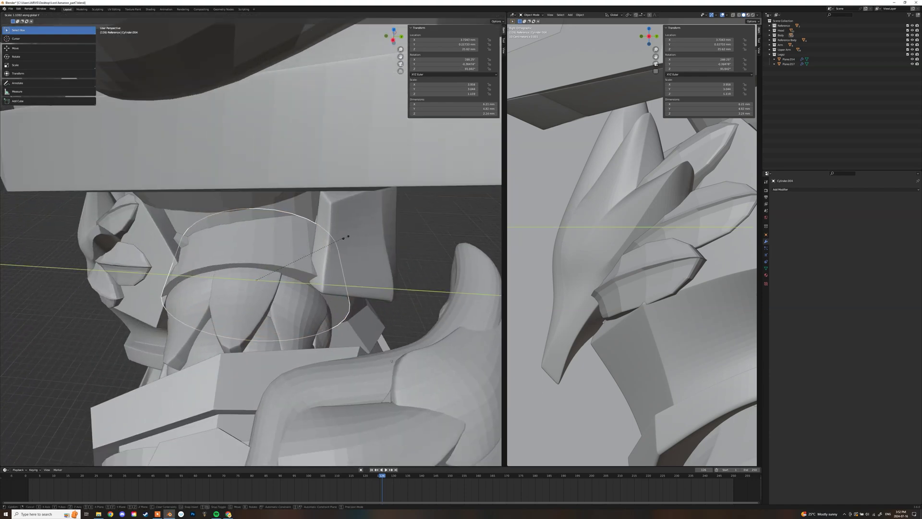
{"action": "key", "text": "KP_1"}
{"action": "scroll", "coordinate": [451, 169], "scroll_direction": "up", "scroll_amount": 4}
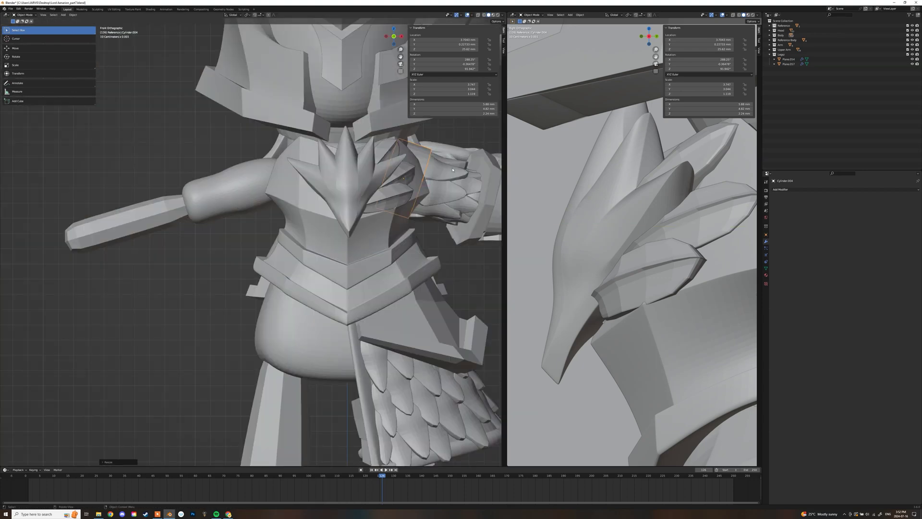
{"action": "key", "text": "r"}
{"action": "left_click", "coordinate": [447, 185]}
{"action": "middle_click_drag", "start_coordinate": [447, 185], "coordinate": [236, 189]}
{"action": "scroll", "coordinate": [384, 192], "scroll_direction": "up", "scroll_amount": 4}
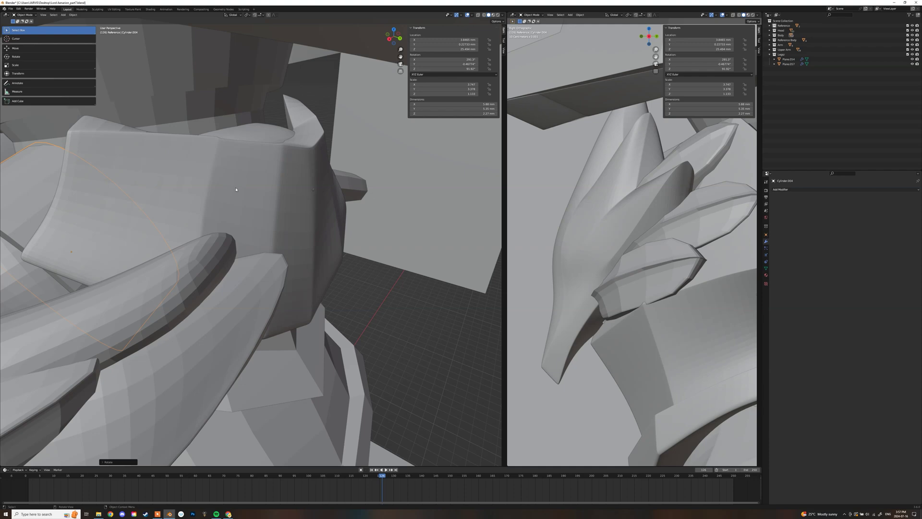
Add a Subdivision modifier with level 2 to the neck collar
{"action": "scroll", "coordinate": [236, 189], "scroll_direction": "down", "scroll_amount": 4}
{"action": "middle_click_drag", "start_coordinate": [236, 189], "coordinate": [374, 187]}
{"action": "left_click", "coordinate": [344, 166]}
{"action": "left_click", "coordinate": [823, 190]}
{"action": "left_click", "coordinate": [830, 272]}
{"action": "scroll", "coordinate": [408, 154], "scroll_direction": "up", "scroll_amount": 3}
{"action": "middle_click_drag", "start_coordinate": [432, 144], "coordinate": [408, 137]}
{"action": "key", "text": "ctrl+2"}
{"action": "scroll", "coordinate": [336, 121], "scroll_direction": "up", "scroll_amount": 3}
Bevel the edge loop around the neck collar's rim
{"action": "key", "text": "Tab"}
{"action": "left_click", "coordinate": [307, 99], "text": "alt"}
{"action": "middle_click_drag", "start_coordinate": [308, 98], "coordinate": [297, 124]}
{"action": "key", "text": "ctrl+b"}
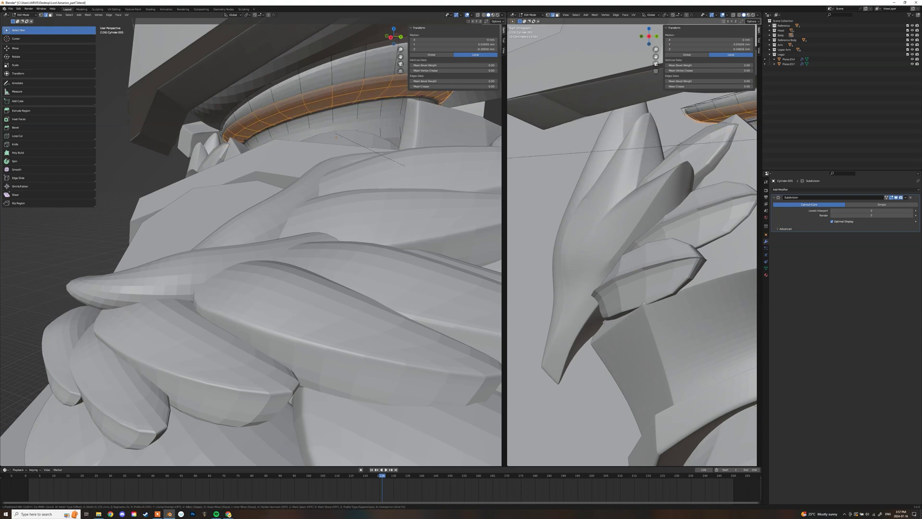
{"action": "left_click", "coordinate": [367, 139]}
{"action": "scroll", "coordinate": [367, 139], "scroll_direction": "down", "scroll_amount": 5}
{"action": "middle_click_drag", "start_coordinate": [367, 138], "coordinate": [432, 149]}
Try to bevel another edge on the neck collar, and undo it
{"action": "left_click", "coordinate": [267, 134]}
{"action": "middle_click_drag", "start_coordinate": [268, 134], "coordinate": [303, 225]}
{"action": "scroll", "coordinate": [297, 145], "scroll_direction": "up", "scroll_amount": 4}
{"action": "key", "text": "ctrl+b"}
{"action": "left_click", "coordinate": [272, 161]}
{"action": "scroll", "coordinate": [272, 161], "scroll_direction": "down", "scroll_amount": 4}
{"action": "middle_click_drag", "start_coordinate": [272, 160], "coordinate": [298, 156]}
{"action": "key", "text": "ctrl+z"}
{"action": "key", "text": "ctrl+z"}
Fill the neck collar's open edge loop with a face
{"action": "scroll", "coordinate": [384, 159], "scroll_direction": "up", "scroll_amount": 4}
{"action": "mouse_move", "coordinate": [408, 161]}
{"action": "middle_mouse_down"}
{"action": "mouse_move", "coordinate": [367, 157]}
{"action": "mouse_move", "coordinate": [381, 146]}
{"action": "mouse_move", "coordinate": [392, 192]}
{"action": "mouse_move", "coordinate": [306, 222]}
{"action": "mouse_move", "coordinate": [319, 235]}
{"action": "mouse_move", "coordinate": [432, 236]}
{"action": "mouse_move", "coordinate": [114, 223]}
{"action": "middle_mouse_up"}
{"action": "key", "text": "Tab"}
{"action": "scroll", "coordinate": [381, 146], "scroll_direction": "down", "scroll_amount": 5}
{"action": "left_click", "coordinate": [206, 221]}
{"action": "left_click", "coordinate": [168, 222]}
{"action": "key", "text": "Tab"}
{"action": "key", "text": "shift+z"}
{"action": "left_click", "coordinate": [117, 271], "text": "alt"}
{"action": "key", "text": "f"}
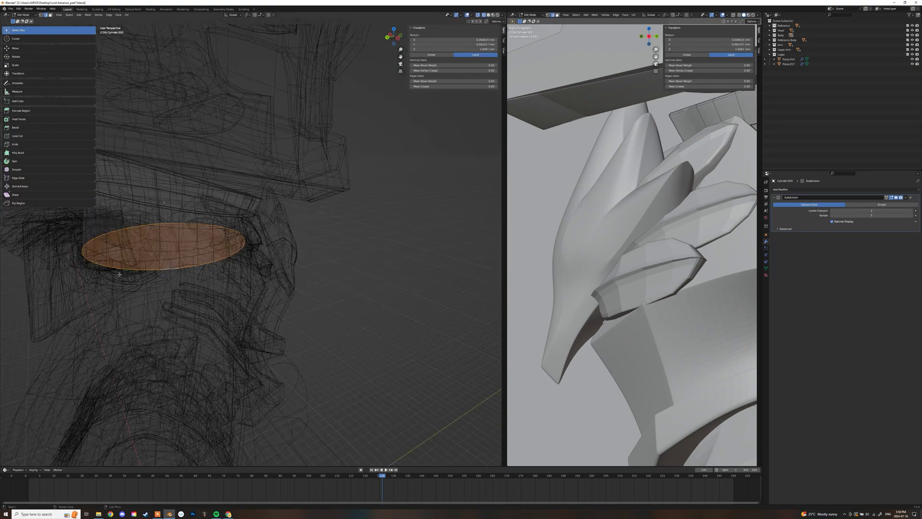
{"action": "key", "text": "shift+z"}
{"action": "key", "text": "Tab"}
Move the small armour piece at the front of the waist along the X axis
{"action": "scroll", "coordinate": [270, 323], "scroll_direction": "down", "scroll_amount": 4}
{"action": "mouse_move", "coordinate": [269, 323]}
{"action": "middle_mouse_down"}
{"action": "mouse_move", "coordinate": [245, 249]}
{"action": "mouse_move", "coordinate": [352, 228]}
{"action": "mouse_move", "coordinate": [307, 226]}
{"action": "middle_mouse_up"}
{"action": "scroll", "coordinate": [352, 229], "scroll_direction": "down", "scroll_amount": 3}
{"action": "scroll", "coordinate": [331, 240], "scroll_direction": "up", "scroll_amount": 4}
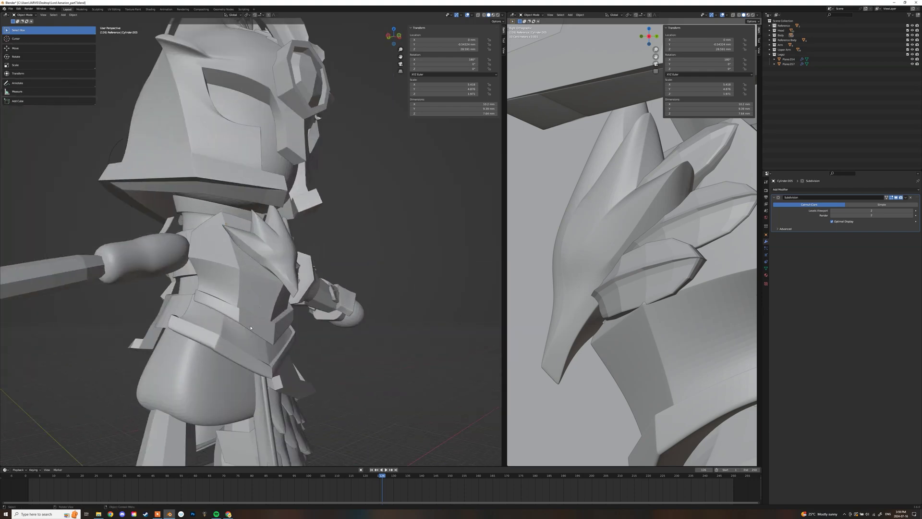
{"action": "middle_click_drag", "start_coordinate": [288, 307], "coordinate": [269, 158], "text": "shift"}
{"action": "left_click", "coordinate": [261, 225]}
{"action": "scroll", "coordinate": [262, 226], "scroll_direction": "up", "scroll_amount": 3}
{"action": "mouse_move", "coordinate": [261, 211]}
{"action": "middle_mouse_down"}
{"action": "mouse_move", "coordinate": [270, 232]}
{"action": "mouse_move", "coordinate": [362, 225]}
{"action": "mouse_move", "coordinate": [309, 230]}
{"action": "mouse_move", "coordinate": [356, 223]}
{"action": "mouse_move", "coordinate": [275, 207]}
{"action": "middle_mouse_up"}
{"action": "key", "text": "g"}
{"action": "key", "text": "y"}
{"action": "key", "text": "x"}
{"action": "left_click", "coordinate": [282, 231]}
Hide the Body armour collection to expose the reference body and the leg plates
{"action": "left_click", "coordinate": [362, 224]}
{"action": "scroll", "coordinate": [362, 225], "scroll_direction": "down", "scroll_amount": 7}
{"action": "scroll", "coordinate": [356, 222], "scroll_direction": "up", "scroll_amount": 3}
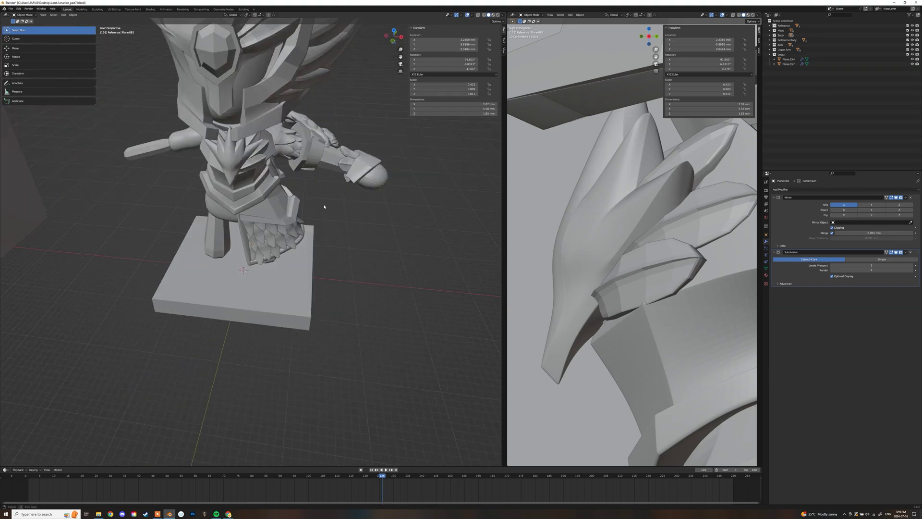
{"action": "middle_click_drag", "start_coordinate": [324, 220], "coordinate": [328, 112]}
{"action": "left_click", "coordinate": [328, 112]}
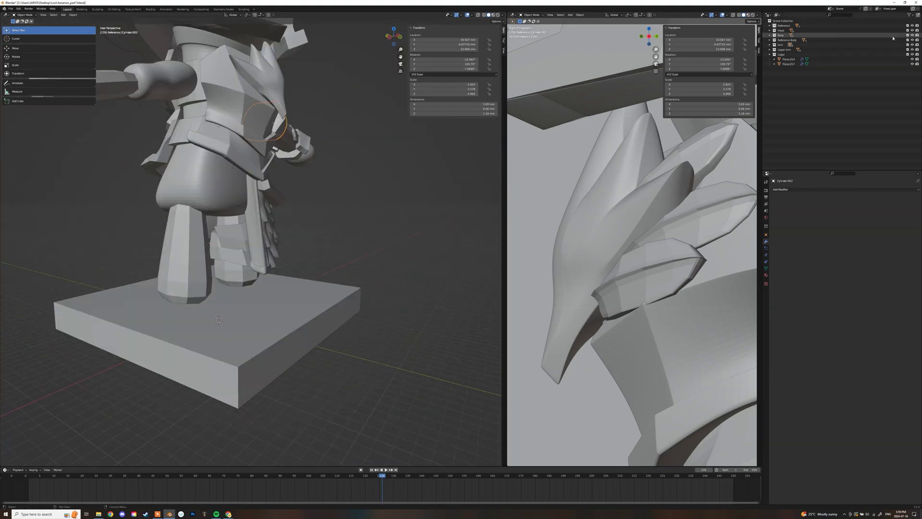
{"action": "left_click", "coordinate": [912, 35]}
Move and rotate the cylindrical armour band into place around the armoured leg
{"action": "middle_click_drag", "start_coordinate": [406, 155], "coordinate": [358, 152]}
{"action": "middle_click_drag", "start_coordinate": [311, 247], "coordinate": [355, 230]}
{"action": "key", "text": "KP_1"}
{"action": "key", "text": "g"}
{"action": "key", "text": "r"}
{"action": "left_click", "coordinate": [222, 295]}
Scale an edge loop of the leg band, and resize the whole band to fit the leg
{"action": "middle_click_drag", "start_coordinate": [230, 288], "coordinate": [171, 299]}
{"action": "scroll", "coordinate": [216, 259], "scroll_direction": "up", "scroll_amount": 3}
{"action": "middle_click_drag", "start_coordinate": [269, 259], "coordinate": [384, 230]}
{"action": "key", "text": "Tab"}
{"action": "left_click", "coordinate": [223, 279], "text": "alt"}
{"action": "scroll", "coordinate": [277, 226], "scroll_direction": "down", "scroll_amount": 2}
{"action": "key", "text": "s"}
{"action": "left_click", "coordinate": [289, 236]}
{"action": "key", "text": "Tab"}
{"action": "key", "text": "s"}
{"action": "left_click", "coordinate": [292, 240]}
Move the leg band's lower edges to fit it behind the outer leg plate
{"action": "key", "text": "Tab"}
{"action": "scroll", "coordinate": [308, 241], "scroll_direction": "up", "scroll_amount": 3}
{"action": "middle_click_drag", "start_coordinate": [326, 240], "coordinate": [283, 235]}
{"action": "middle_click_drag", "start_coordinate": [269, 269], "coordinate": [316, 274]}
{"action": "key", "text": "g"}
{"action": "left_click", "coordinate": [278, 223]}
{"action": "middle_click_drag", "start_coordinate": [278, 222], "coordinate": [239, 291]}
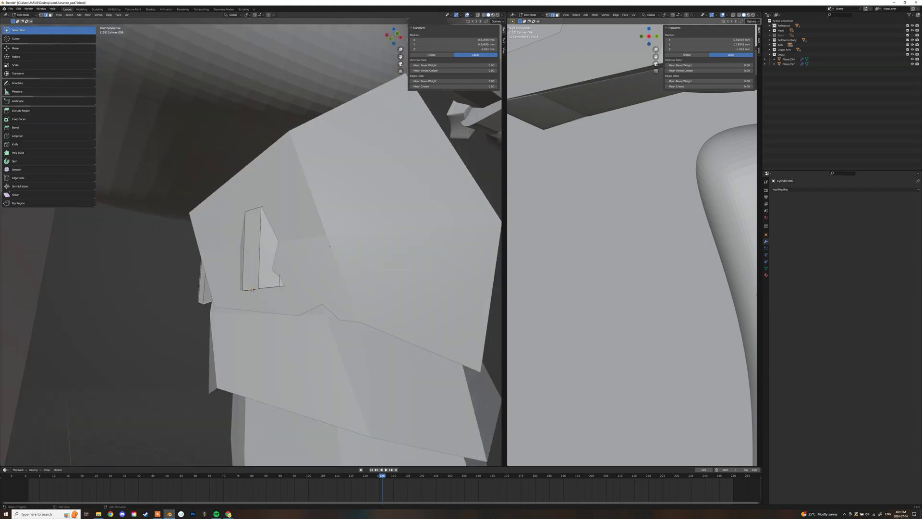
{"action": "key", "text": "g"}
{"action": "left_click", "coordinate": [265, 240]}
Move the lower vertices at the end of the leg band to shape its bottom rim
{"action": "middle_click_drag", "start_coordinate": [265, 241], "coordinate": [331, 225]}
{"action": "left_click", "coordinate": [216, 275]}
{"action": "key", "text": "g"}
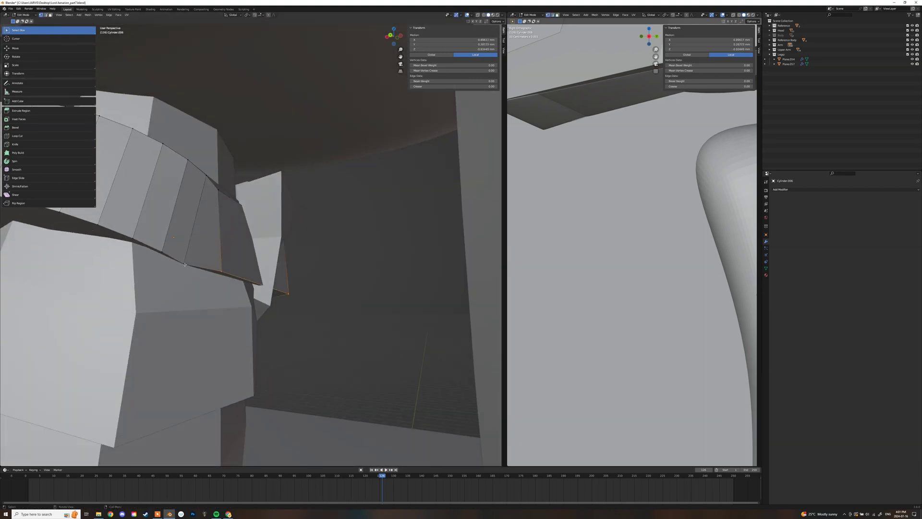
{"action": "middle_click_drag", "start_coordinate": [185, 264], "coordinate": [207, 302]}
{"action": "left_click", "coordinate": [262, 299]}
{"action": "key", "text": "g"}
{"action": "left_click", "coordinate": [274, 288]}
{"action": "middle_click_drag", "start_coordinate": [274, 288], "coordinate": [325, 263]}
{"action": "scroll", "coordinate": [356, 255], "scroll_direction": "down", "scroll_amount": 8}
{"action": "key", "text": "Tab"}
Add a cube at the foot of the armoured leg and scale it along Y into an elongated foot block
{"action": "key", "text": "KP_1"}
{"action": "scroll", "coordinate": [326, 263], "scroll_direction": "up", "scroll_amount": 5}
{"action": "key", "text": "shift+a"}
{"action": "mouse_move", "coordinate": [293, 262]}
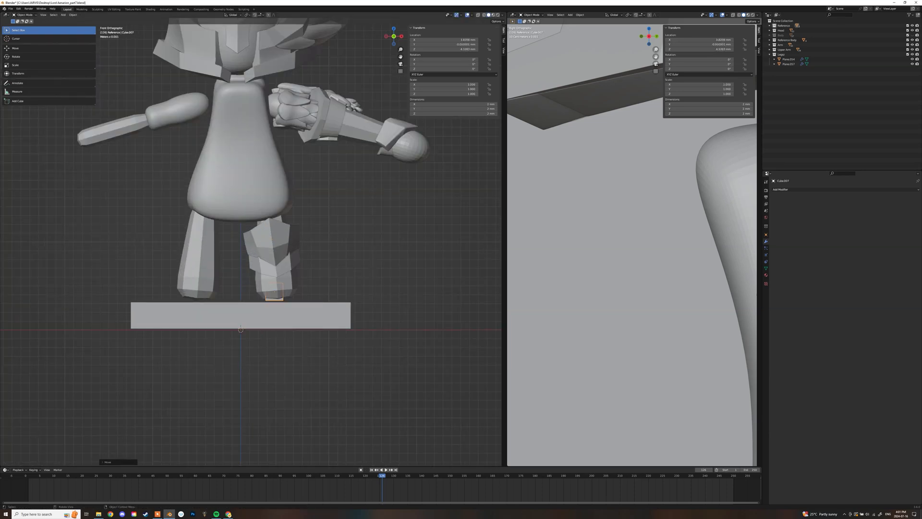
{"action": "key", "text": "KP_3"}
{"action": "key", "text": "s"}
{"action": "key", "text": "y"}
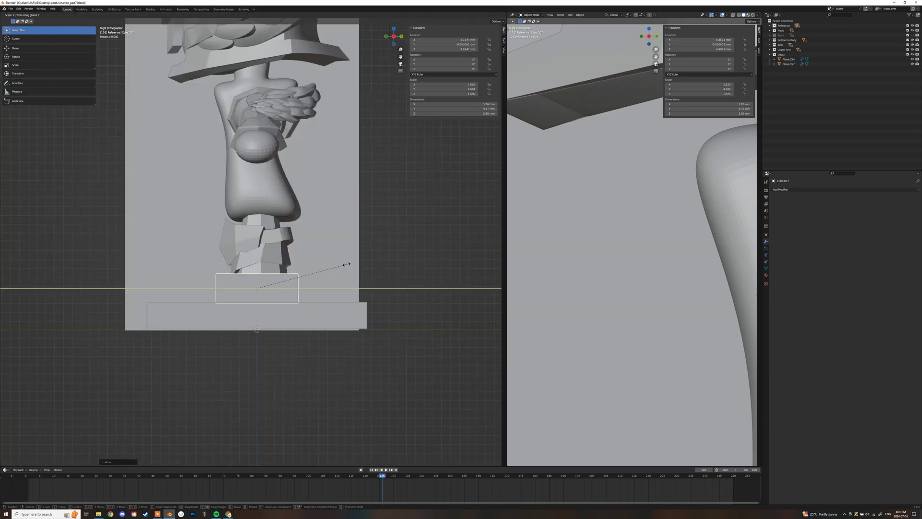
{"action": "key", "text": "s"}
{"action": "key", "text": "y"}
{"action": "left_click", "coordinate": [329, 268]}
Show the Body armour and Reference collections again around the new foot block
{"action": "middle_click_drag", "start_coordinate": [216, 279], "coordinate": [272, 290]}
{"action": "key", "text": "2"}
{"action": "left_click_drag", "start_coordinate": [912, 36], "coordinate": [912, 55]}
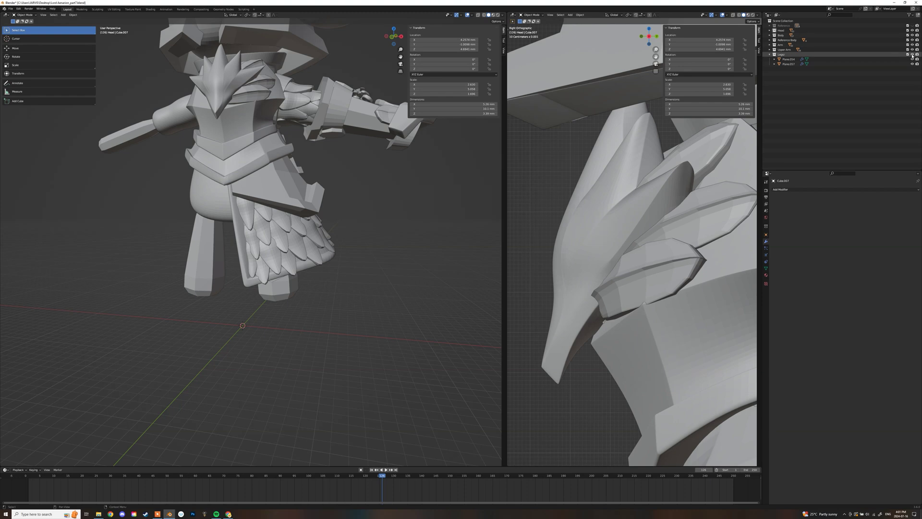
{"action": "left_click", "coordinate": [912, 26]}
{"action": "scroll", "coordinate": [364, 181], "scroll_direction": "down", "scroll_amount": 6}
{"action": "middle_click_drag", "start_coordinate": [364, 181], "coordinate": [316, 206]}
{"action": "scroll", "coordinate": [288, 279], "scroll_direction": "up", "scroll_amount": 6}
Taper the foot block by scaling its upper edge loop, and add a loop cut to it
{"action": "key", "text": "Tab"}
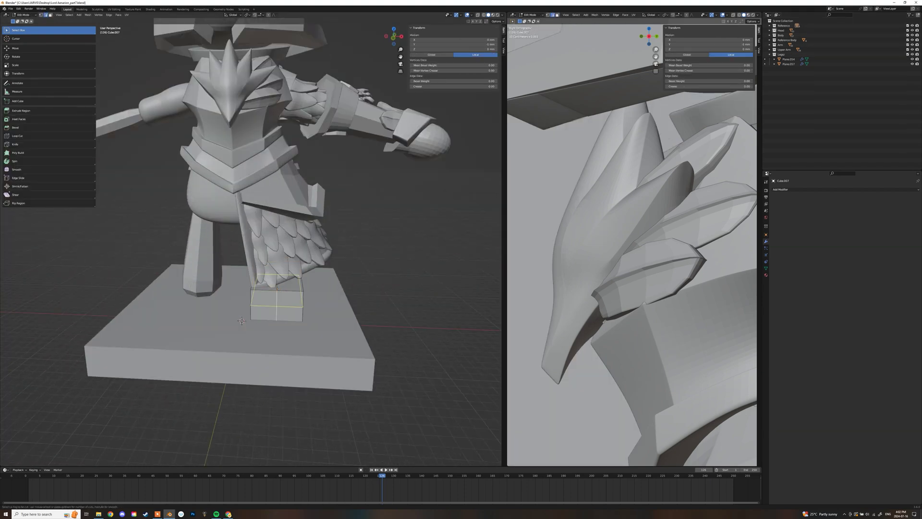
{"action": "left_click", "coordinate": [298, 285], "text": "alt"}
{"action": "mouse_move", "coordinate": [298, 286]}
{"action": "middle_mouse_down"}
{"action": "mouse_move", "coordinate": [357, 275]}
{"action": "mouse_move", "coordinate": [269, 277]}
{"action": "mouse_move", "coordinate": [339, 280]}
{"action": "mouse_move", "coordinate": [279, 317]}
{"action": "mouse_move", "coordinate": [288, 283]}
{"action": "mouse_move", "coordinate": [211, 286]}
{"action": "mouse_move", "coordinate": [260, 283]}
{"action": "mouse_move", "coordinate": [283, 294]}
{"action": "middle_mouse_up"}
{"action": "key", "text": "s"}
{"action": "left_click", "coordinate": [288, 279]}
{"action": "scroll", "coordinate": [291, 278], "scroll_direction": "up", "scroll_amount": 3}
{"action": "key", "text": "ctrl+r"}
{"action": "left_click", "coordinate": [294, 279]}
{"action": "left_click", "coordinate": [294, 278]}
{"action": "scroll", "coordinate": [294, 278], "scroll_direction": "down", "scroll_amount": 4}
{"action": "scroll", "coordinate": [269, 321], "scroll_direction": "up", "scroll_amount": 3}
Move the foot block's upper vertices along the Y axis
{"action": "left_click", "coordinate": [241, 324]}
{"action": "key", "text": "g"}
{"action": "key", "text": "y"}
{"action": "left_click", "coordinate": [234, 309]}
{"action": "left_click", "coordinate": [292, 294], "text": "alt"}
{"action": "key", "text": "g"}
{"action": "key", "text": "y"}
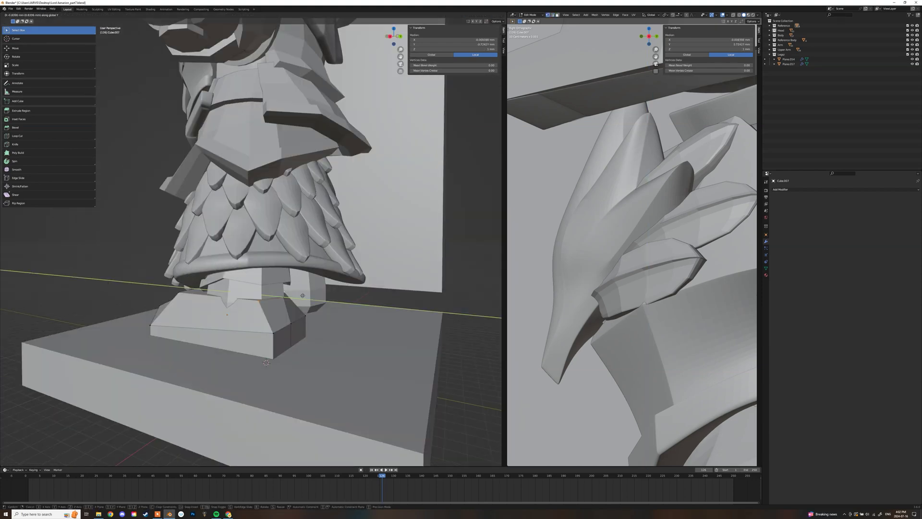
{"action": "left_click", "coordinate": [303, 353]}
Move the foot block's bottom vertices along the Y axis to shape its base
{"action": "key", "text": "shift+z"}
{"action": "left_click", "coordinate": [274, 357]}
{"action": "key", "text": "shift+z"}
{"action": "key", "text": "g"}
{"action": "key", "text": "y"}
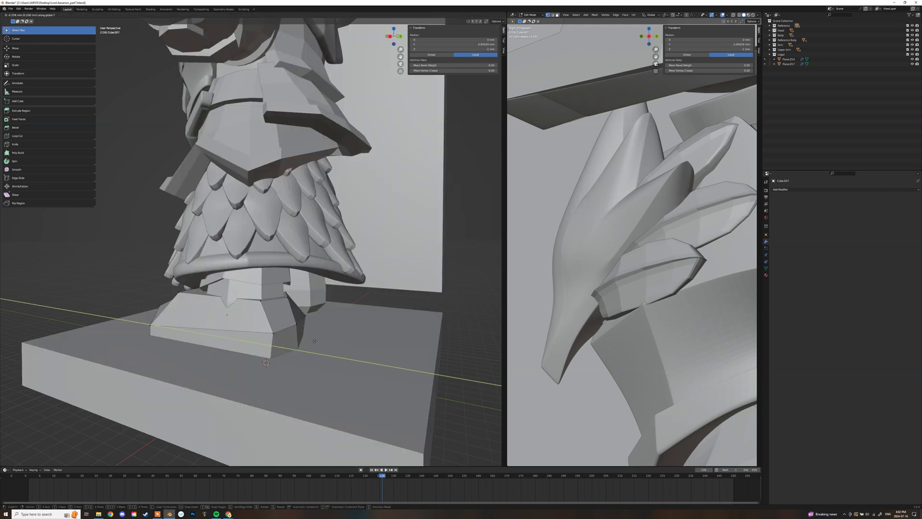
{"action": "left_click", "coordinate": [284, 357]}
{"action": "middle_click_drag", "start_coordinate": [284, 356], "coordinate": [332, 350]}
{"action": "left_click", "coordinate": [330, 323]}
{"action": "key", "text": "g"}
{"action": "key", "text": "y"}
Add a loop cut across the foot block between the toe and the ankle
{"action": "scroll", "coordinate": [233, 294], "scroll_direction": "up", "scroll_amount": 3}
{"action": "middle_click_drag", "start_coordinate": [233, 293], "coordinate": [259, 303]}
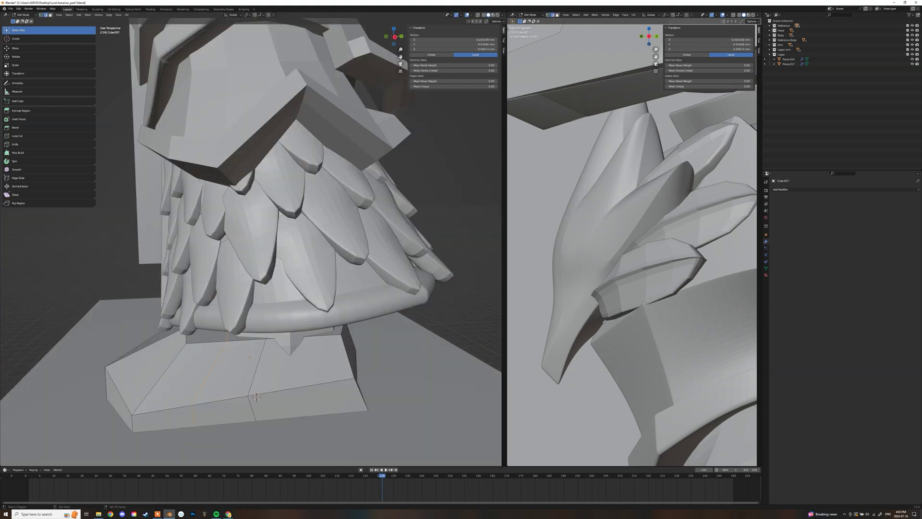
{"action": "key", "text": "ctrl+r"}
{"action": "left_click", "coordinate": [207, 365]}
{"action": "middle_click_drag", "start_coordinate": [206, 365], "coordinate": [339, 310]}
Adjust the height of the foot block's vertices along Z to shape the foot's slope
{"action": "key", "text": "1"}
{"action": "left_click", "coordinate": [359, 288]}
{"action": "key", "text": "z"}
{"action": "left_click", "coordinate": [354, 288]}
{"action": "key", "text": "z"}
{"action": "right_click", "coordinate": [339, 309]}
{"action": "left_click", "coordinate": [339, 207]}
{"action": "mouse_move", "coordinate": [338, 207]}
{"action": "middle_mouse_down"}
{"action": "mouse_move", "coordinate": [350, 289]}
{"action": "mouse_move", "coordinate": [289, 307]}
{"action": "mouse_move", "coordinate": [338, 310]}
{"action": "middle_mouse_up"}
{"action": "key", "text": "z"}
{"action": "key", "text": "g"}
{"action": "key", "text": "z"}
{"action": "left_click", "coordinate": [336, 307]}
Move individual vertices of the foot block freely to refine its outline
{"action": "key", "text": "g"}
{"action": "left_click", "coordinate": [269, 301]}
{"action": "middle_click_drag", "start_coordinate": [269, 301], "coordinate": [144, 310]}
{"action": "key", "text": "g"}
{"action": "left_click", "coordinate": [231, 308]}
{"action": "scroll", "coordinate": [250, 308], "scroll_direction": "down", "scroll_amount": 4}
{"action": "key", "text": "g"}
{"action": "left_click", "coordinate": [289, 315]}
Move one edge of the foot block to finish the foot's shape
{"action": "key", "text": "2"}
{"action": "left_click", "coordinate": [260, 317]}
{"action": "key", "text": "g"}
{"action": "left_click", "coordinate": [252, 319]}
{"action": "middle_click_drag", "start_coordinate": [252, 319], "coordinate": [362, 255]}
{"action": "key", "text": "Tab"}
Place a copy of the mirrored leg plate at the toe of the foot and rotate it to fit
{"action": "scroll", "coordinate": [278, 289], "scroll_direction": "down", "scroll_amount": 4}
{"action": "key", "text": "KP_1"}
{"action": "left_click", "coordinate": [255, 233]}
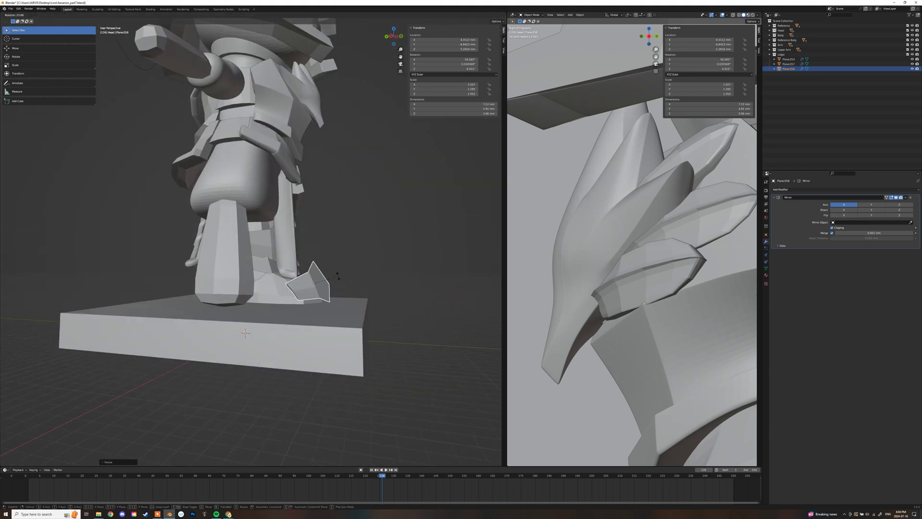
{"action": "left_click", "coordinate": [331, 305]}
Place a second copy of the toe plate over the foot, tilt it and enlarge it
{"action": "key", "text": "KP_7"}
{"action": "middle_click_drag", "start_coordinate": [317, 317], "coordinate": [272, 264]}
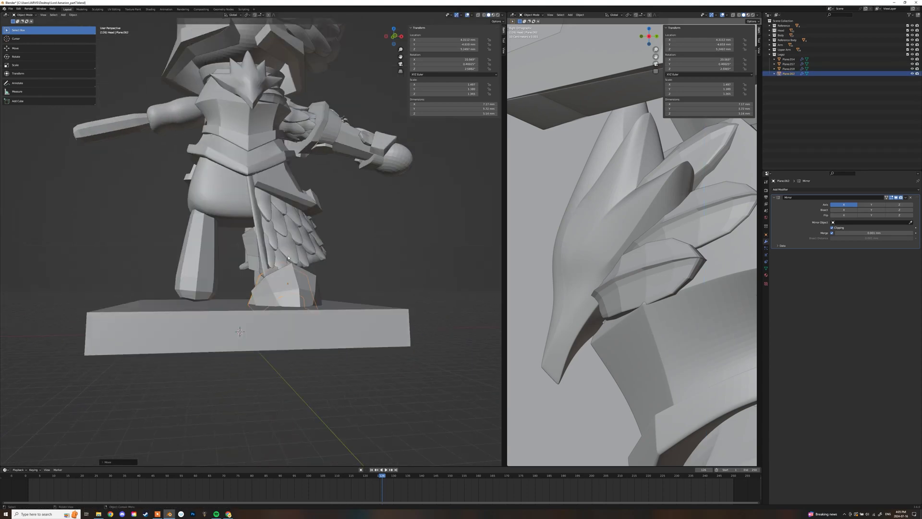
{"action": "middle_click_drag", "start_coordinate": [257, 264], "coordinate": [319, 278]}
{"action": "left_click", "coordinate": [250, 289], "text": "shift"}
{"action": "scroll", "coordinate": [319, 278], "scroll_direction": "down", "scroll_amount": 5}
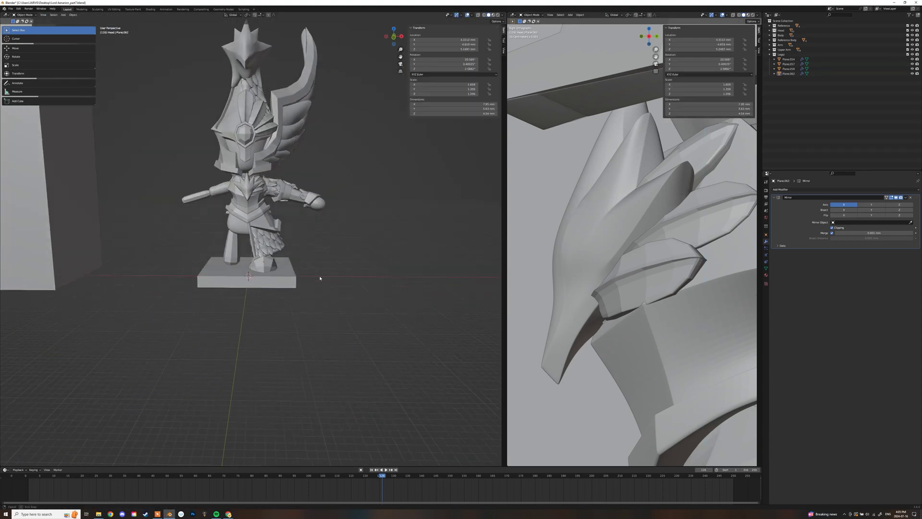
Rotate the foot plates as seen from above and move them into line with the toe
{"action": "scroll", "coordinate": [312, 288], "scroll_direction": "up", "scroll_amount": 6}
{"action": "left_click", "coordinate": [303, 299], "text": "shift"}
{"action": "key", "text": "KP_7"}
{"action": "key", "text": "r"}
{"action": "left_click", "coordinate": [317, 203]}
{"action": "key", "text": "g"}
{"action": "left_click", "coordinate": [267, 277]}
{"action": "middle_click_drag", "start_coordinate": [268, 277], "coordinate": [330, 272]}
{"action": "left_click", "coordinate": [376, 284]}
Add a Subdivision Surface modifier to the cylindrical piece at the waist
{"action": "scroll", "coordinate": [374, 283], "scroll_direction": "down", "scroll_amount": 4}
{"action": "middle_click_drag", "start_coordinate": [250, 270], "coordinate": [288, 269]}
{"action": "scroll", "coordinate": [325, 276], "scroll_direction": "up", "scroll_amount": 2}
{"action": "left_click", "coordinate": [244, 178]}
{"action": "middle_click_drag", "start_coordinate": [245, 178], "coordinate": [247, 189]}
{"action": "left_click", "coordinate": [816, 189]}
{"action": "left_click", "coordinate": [830, 277]}
{"action": "middle_click_drag", "start_coordinate": [346, 269], "coordinate": [250, 259]}
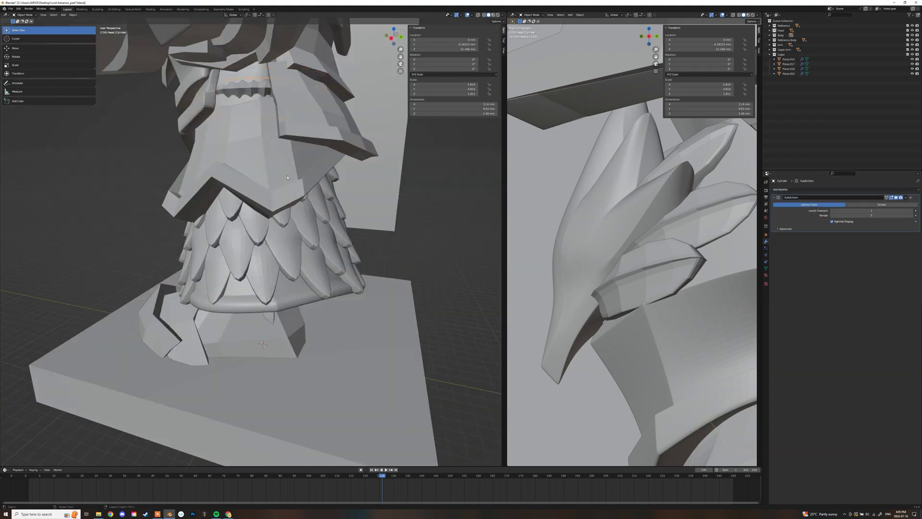
Undo the Subdivision Surface modifier on the cylindrical waist piece and inspect its mesh
{"action": "key", "text": "ctrl+z"}
{"action": "scroll", "coordinate": [269, 240], "scroll_direction": "up", "scroll_amount": 3}
{"action": "key", "text": "Tab"}
{"action": "middle_click_drag", "start_coordinate": [269, 216], "coordinate": [259, 269], "text": "shift"}
{"action": "key", "text": "Tab"}
{"action": "key", "text": "Tab"}
{"action": "key", "text": "Tab"}
Try the Subdivision Surface modifier on the cylindrical waist piece again and undo it
{"action": "left_click", "coordinate": [816, 189]}
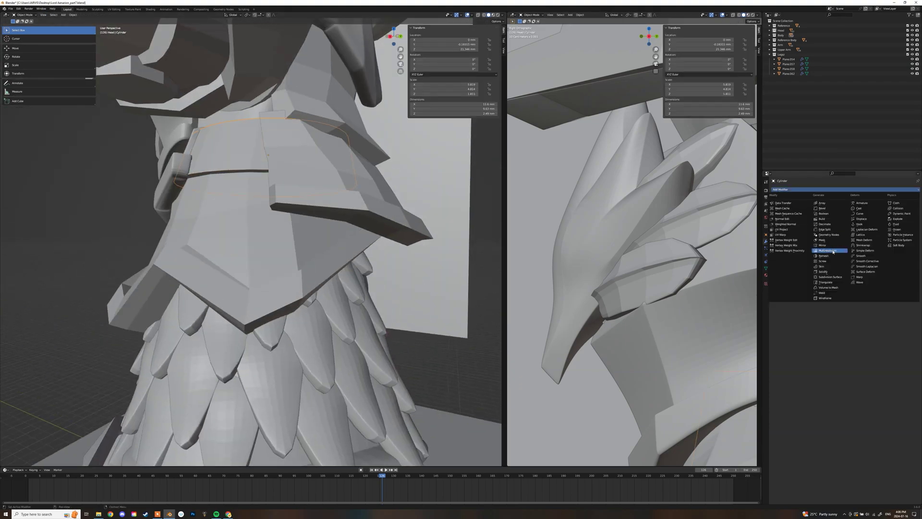
{"action": "left_click", "coordinate": [830, 277]}
{"action": "key", "text": "shift+z"}
{"action": "middle_click_drag", "start_coordinate": [255, 152], "coordinate": [308, 149]}
{"action": "key", "text": "ctrl+z"}
{"action": "key", "text": "ctrl+z"}
{"action": "key", "text": "ctrl+z"}
{"action": "key", "text": "shift+z"}
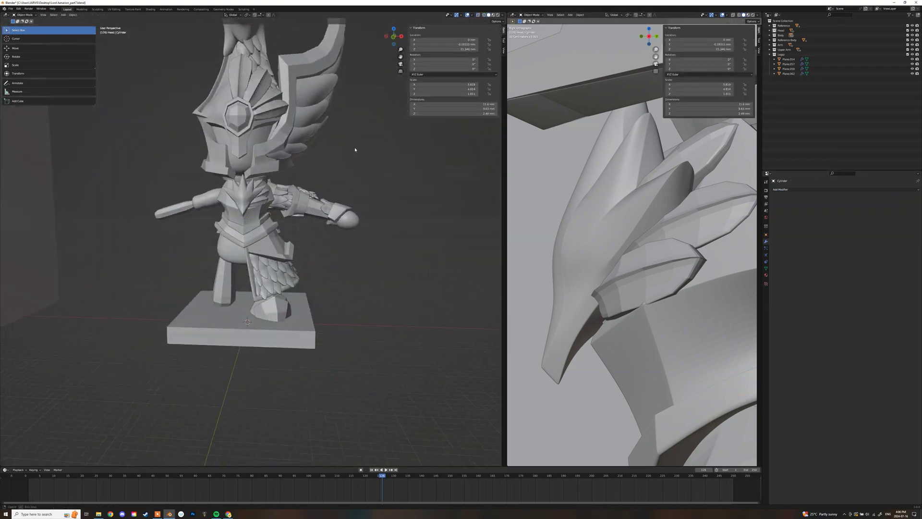
Widen the mirrored leg along the global X axis in front view
{"action": "key", "text": "s"}
{"action": "key", "text": "x"}
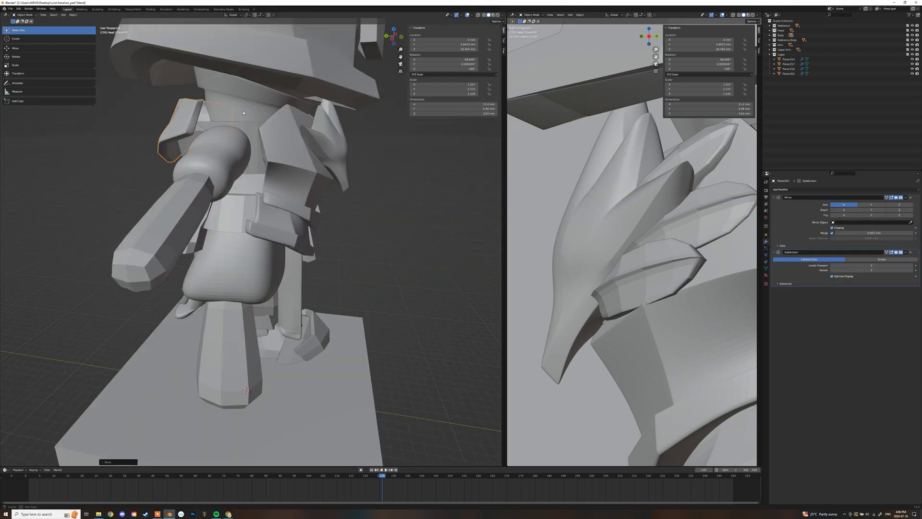
{"action": "scroll", "coordinate": [321, 154], "scroll_direction": "down", "scroll_amount": 8}
{"action": "middle_click_drag", "start_coordinate": [243, 114], "coordinate": [278, 155]}
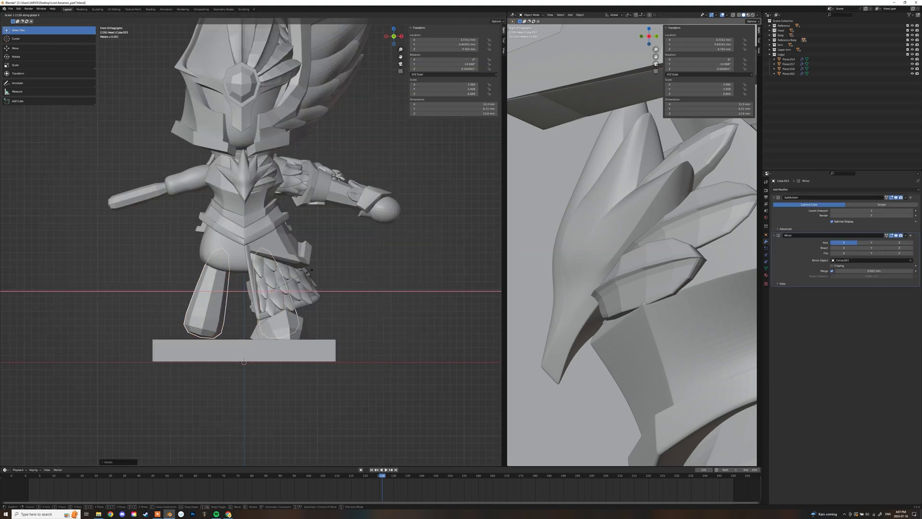
{"action": "middle_click_drag", "start_coordinate": [351, 263], "coordinate": [346, 285]}
{"action": "left_click", "coordinate": [371, 216]}
Add an edge loop across the leg and slide it into place along the leg's length
{"action": "scroll", "coordinate": [430, 259], "scroll_direction": "down", "scroll_amount": 4}
{"action": "scroll", "coordinate": [430, 260], "scroll_direction": "up", "scroll_amount": 6}
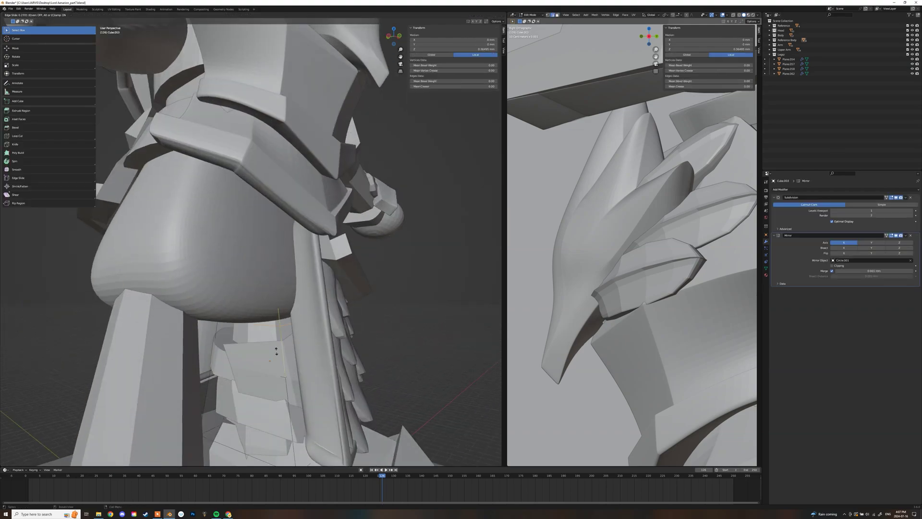
{"action": "left_click", "coordinate": [276, 351]}
{"action": "scroll", "coordinate": [276, 351], "scroll_direction": "down", "scroll_amount": 2}
{"action": "middle_click_drag", "start_coordinate": [277, 351], "coordinate": [375, 336]}
{"action": "key", "text": "Tab"}
{"action": "key", "text": "Tab"}
Select the mirrored lower leg plate and move it closer around the leg
{"action": "left_click", "coordinate": [271, 358]}
{"action": "key", "text": "Tab"}
{"action": "scroll", "coordinate": [288, 336], "scroll_direction": "up", "scroll_amount": 4}
{"action": "left_click", "coordinate": [293, 331]}
{"action": "key", "text": "g"}
{"action": "left_click", "coordinate": [283, 333]}
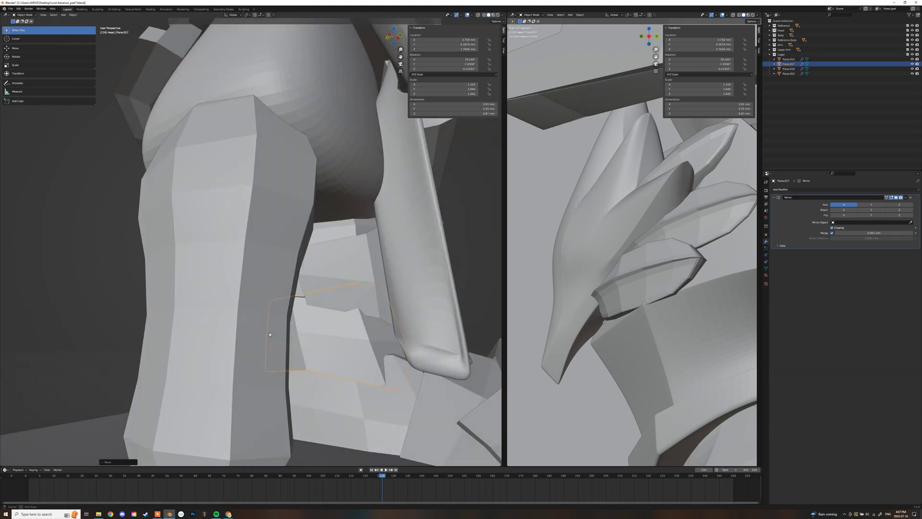
Check the reshaped legs and the lower leg plate on the whole figure from several angles
{"action": "middle_click_drag", "start_coordinate": [270, 334], "coordinate": [288, 336]}
{"action": "scroll", "coordinate": [288, 336], "scroll_direction": "down", "scroll_amount": 8}
{"action": "scroll", "coordinate": [348, 331], "scroll_direction": "down", "scroll_amount": 5}
{"action": "left_click", "coordinate": [348, 332]}
{"action": "scroll", "coordinate": [347, 331], "scroll_direction": "up", "scroll_amount": 2}
{"action": "middle_click_drag", "start_coordinate": [347, 331], "coordinate": [309, 163]}
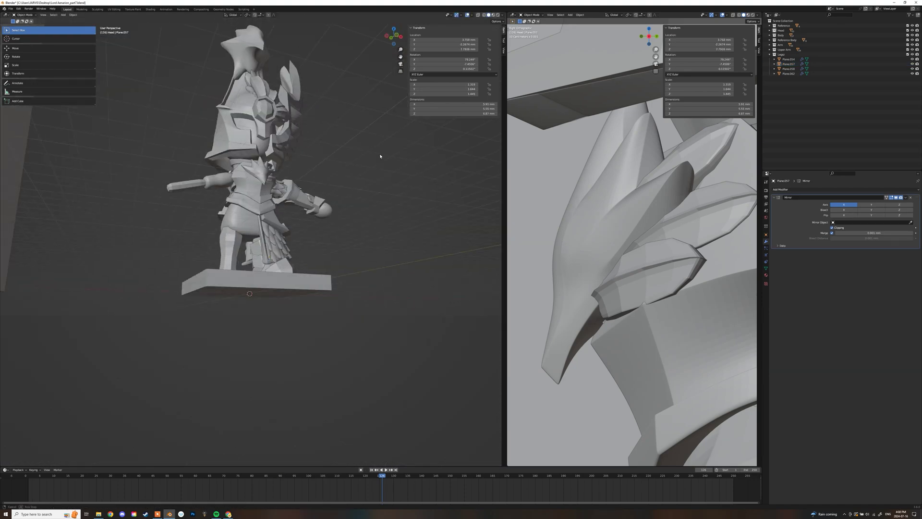
{"action": "middle_click_drag", "start_coordinate": [383, 154], "coordinate": [353, 189]}
{"action": "scroll", "coordinate": [352, 189], "scroll_direction": "down", "scroll_amount": 2}
{"action": "middle_click_drag", "start_coordinate": [289, 186], "coordinate": [288, 208]}
{"action": "scroll", "coordinate": [288, 208], "scroll_direction": "up", "scroll_amount": 5}
{"action": "middle_click_drag", "start_coordinate": [336, 231], "coordinate": [291, 262]}
Move the mirrored feather piece at the wrist into the Arm collection and collapse the Body collection
{"action": "left_click", "coordinate": [377, 127]}
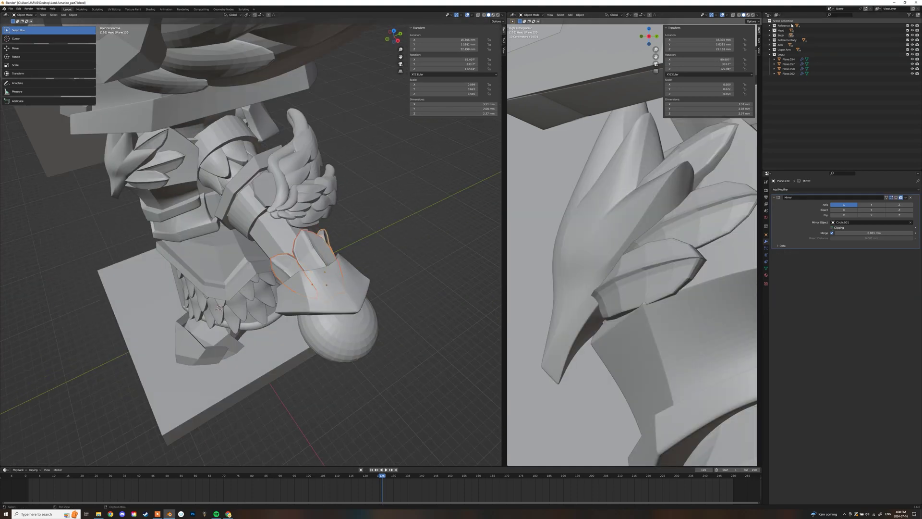
{"action": "key", "text": "period"}
{"action": "left_click_drag", "start_coordinate": [802, 20], "coordinate": [804, 173]}
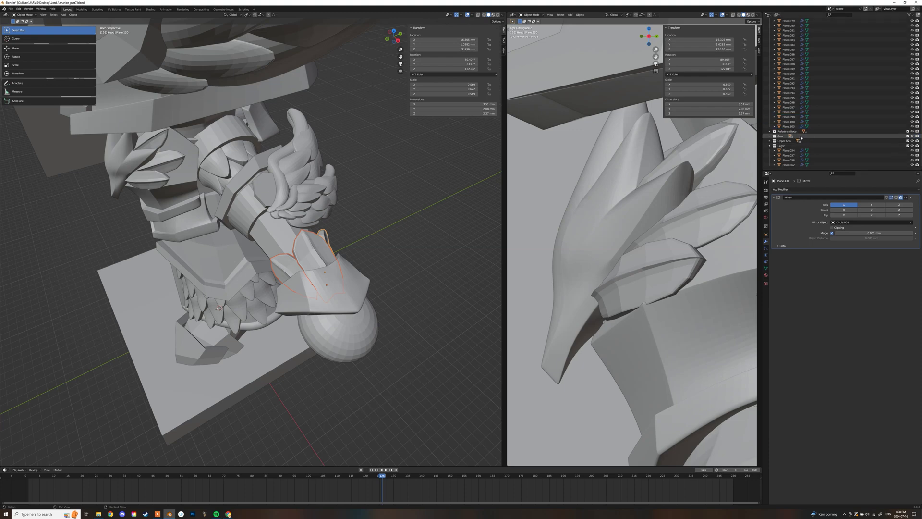
{"action": "left_click", "coordinate": [912, 136]}
{"action": "scroll", "coordinate": [864, 96], "scroll_direction": "up", "scroll_amount": 10}
{"action": "left_click", "coordinate": [769, 35]}
{"action": "middle_click_drag", "start_coordinate": [312, 288], "coordinate": [384, 168]}
{"action": "scroll", "coordinate": [336, 216], "scroll_direction": "down", "scroll_amount": 4}
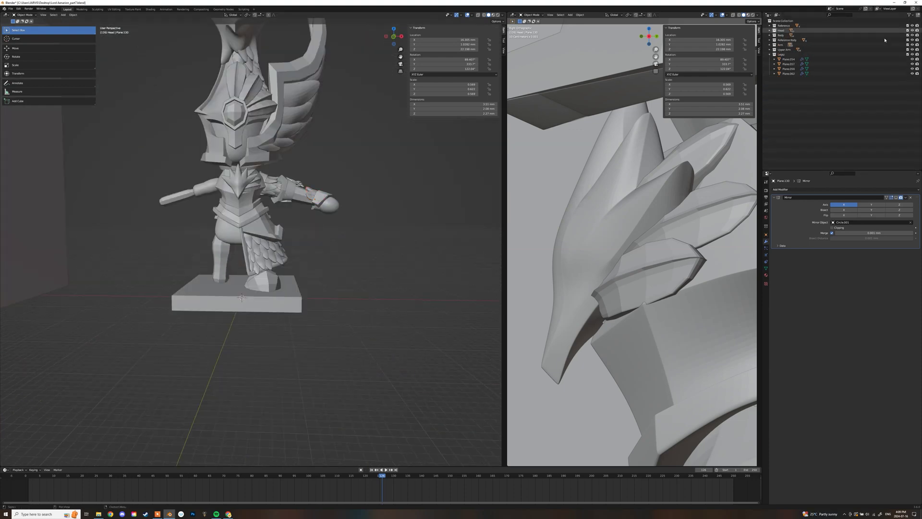
Hide the Body collection so the leg armour is exposed
{"action": "left_click", "coordinate": [912, 35]}
{"action": "left_click", "coordinate": [911, 35]}
{"action": "left_click", "coordinate": [912, 35]}
{"action": "middle_click_drag", "start_coordinate": [306, 253], "coordinate": [192, 257]}
{"action": "scroll", "coordinate": [231, 257], "scroll_direction": "up", "scroll_amount": 6}
Scale the cylindrical leg band along Z and X and rotate it to fit around the leg
{"action": "left_click", "coordinate": [233, 261]}
{"action": "key", "text": "s"}
{"action": "key", "text": "z"}
{"action": "key", "text": "s"}
{"action": "key", "text": "x"}
{"action": "left_click", "coordinate": [262, 277]}
{"action": "mouse_move", "coordinate": [240, 274]}
{"action": "middle_mouse_down"}
{"action": "mouse_move", "coordinate": [283, 264]}
{"action": "mouse_move", "coordinate": [254, 275]}
{"action": "middle_mouse_up"}
{"action": "key", "text": "r"}
{"action": "left_click", "coordinate": [279, 269]}
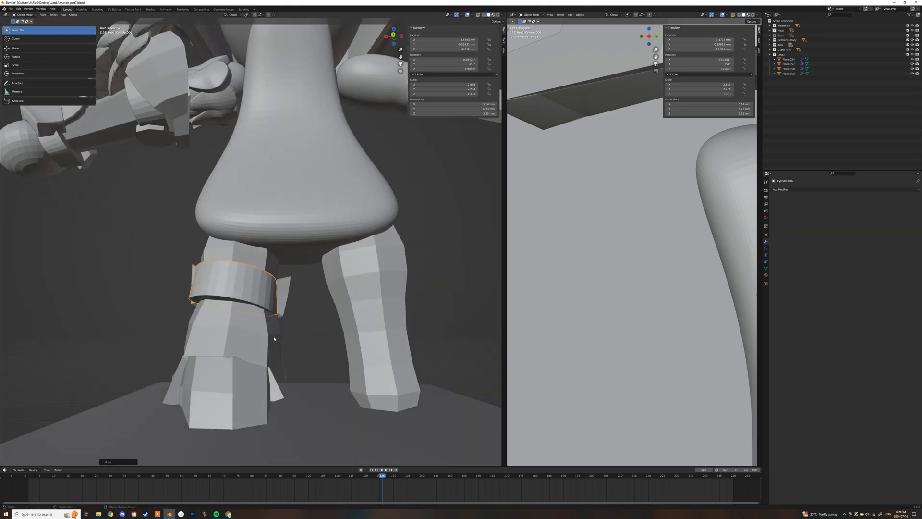
{"action": "key", "text": "Tab"}
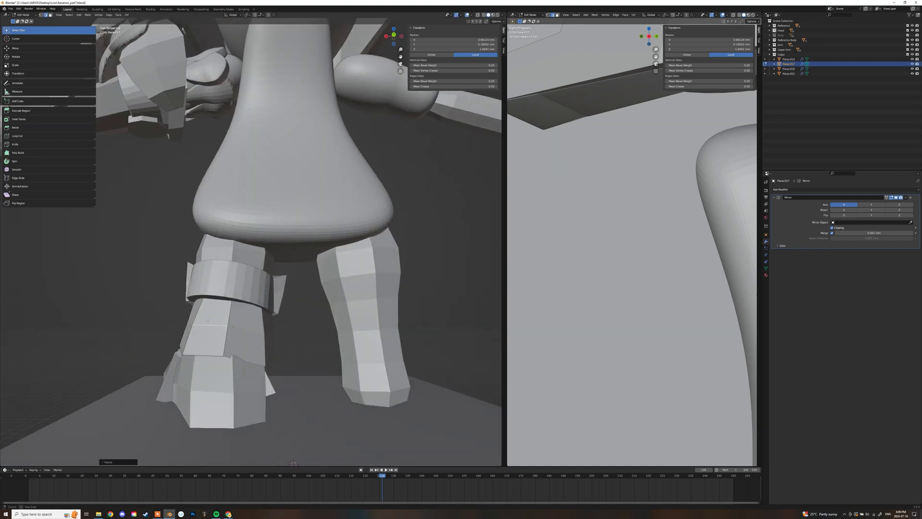
{"action": "key", "text": "Tab"}
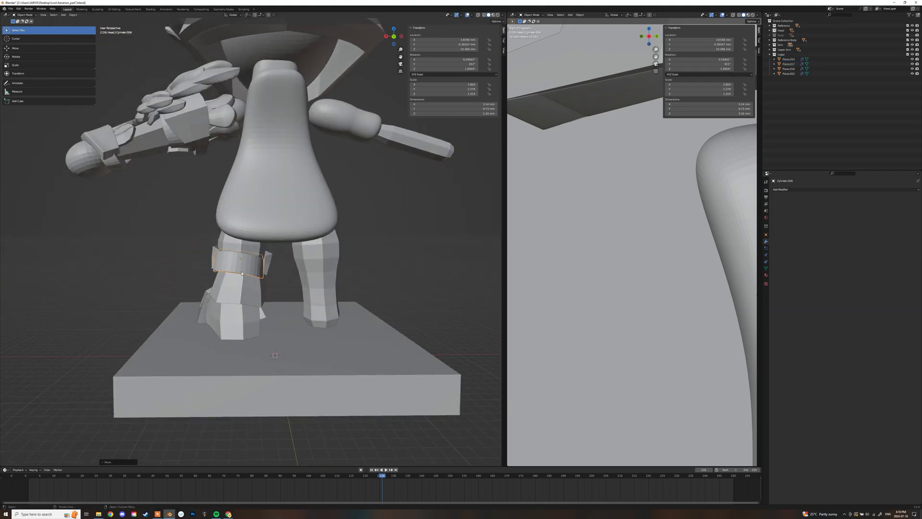
Add a loop cut to the subdivided toe plate to sharpen its shape
{"action": "middle_click_drag", "start_coordinate": [288, 269], "coordinate": [307, 287]}
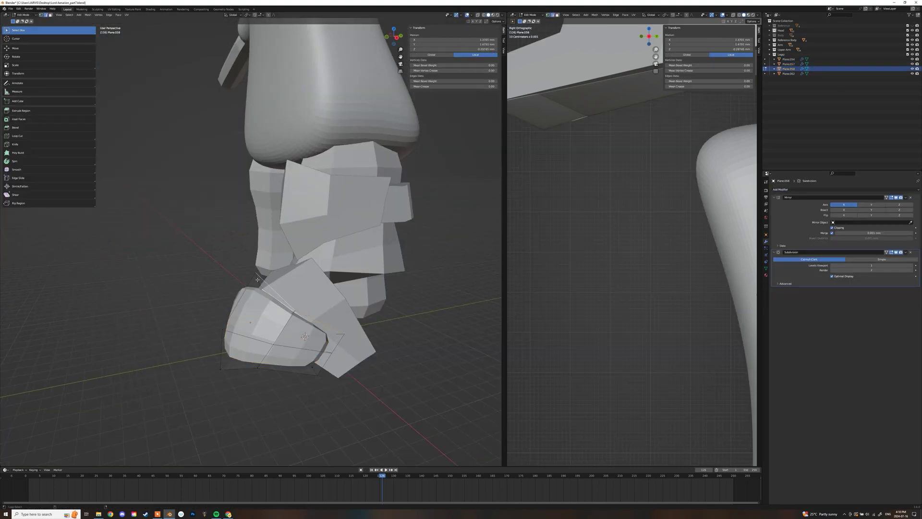
{"action": "middle_click_drag", "start_coordinate": [221, 366], "coordinate": [283, 309]}
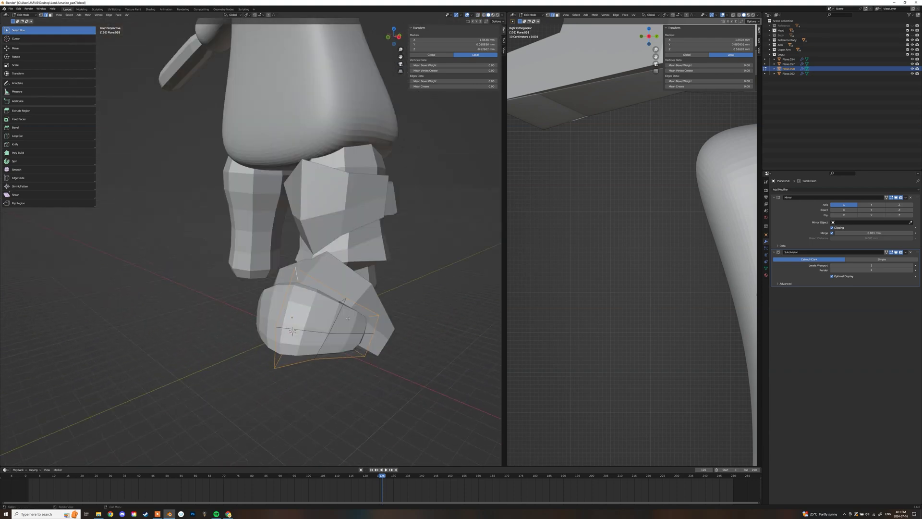
{"action": "left_click", "coordinate": [394, 324]}
{"action": "middle_click_drag", "start_coordinate": [394, 324], "coordinate": [283, 292]}
{"action": "key", "text": "ctrl+r"}
{"action": "left_click", "coordinate": [380, 314]}
{"action": "left_click", "coordinate": [355, 319]}
{"action": "left_click", "coordinate": [351, 289]}
{"action": "key", "text": "Tab"}
Make the Reference collection visible again
{"action": "left_click", "coordinate": [414, 295]}
{"action": "scroll", "coordinate": [408, 296], "scroll_direction": "down", "scroll_amount": 4}
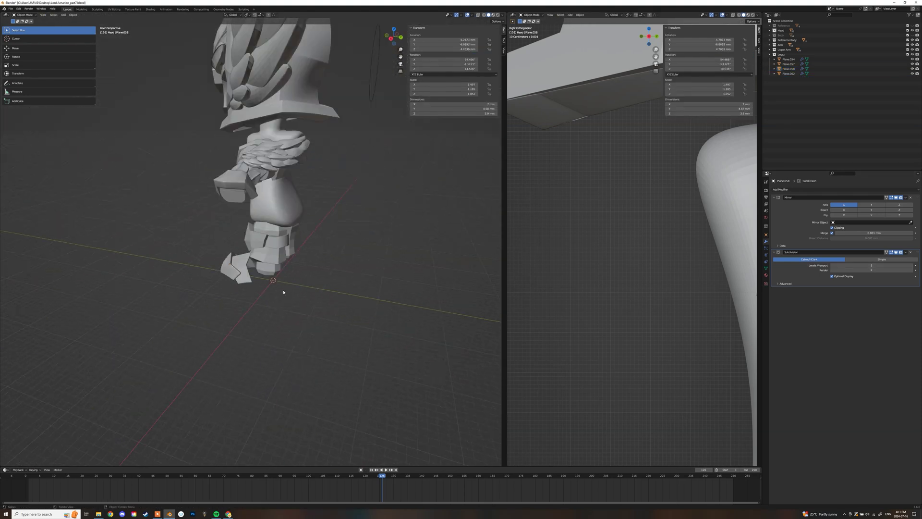
{"action": "left_click", "coordinate": [912, 26]}
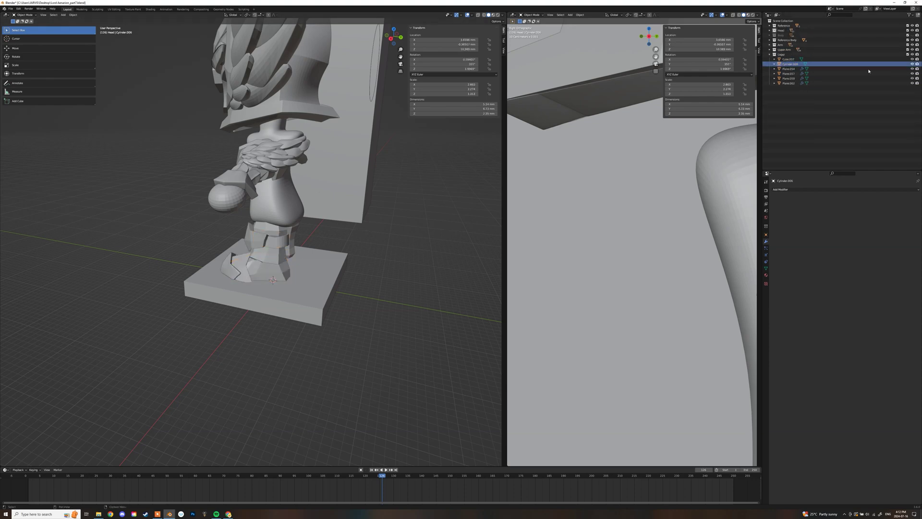
{"action": "middle_click_drag", "start_coordinate": [230, 211], "coordinate": [312, 218]}
{"action": "scroll", "coordinate": [313, 218], "scroll_direction": "down", "scroll_amount": 5}
{"action": "scroll", "coordinate": [307, 240], "scroll_direction": "up", "scroll_amount": 6}
{"action": "middle_click_drag", "start_coordinate": [307, 254], "coordinate": [240, 259]}
Add a Subdivision Surface modifier to the foot plate behind the toe plate and open its mesh for editing
{"action": "left_click", "coordinate": [231, 315]}
{"action": "left_click", "coordinate": [811, 189]}
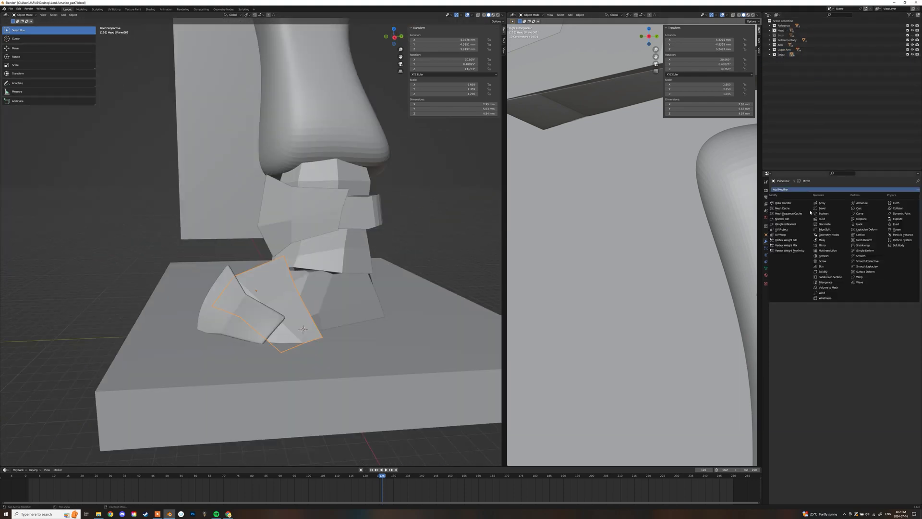
{"action": "left_click", "coordinate": [819, 278]}
{"action": "key", "text": "Tab"}
Bevel the edge loops around the outline of the foot plate
{"action": "left_click", "coordinate": [279, 364], "text": "alt"}
{"action": "mouse_move", "coordinate": [278, 364]}
{"action": "middle_mouse_down"}
{"action": "mouse_move", "coordinate": [254, 317]}
{"action": "mouse_move", "coordinate": [276, 370]}
{"action": "middle_mouse_up"}
{"action": "key", "text": "shift+z"}
{"action": "left_click", "coordinate": [246, 393], "text": "alt+shift"}
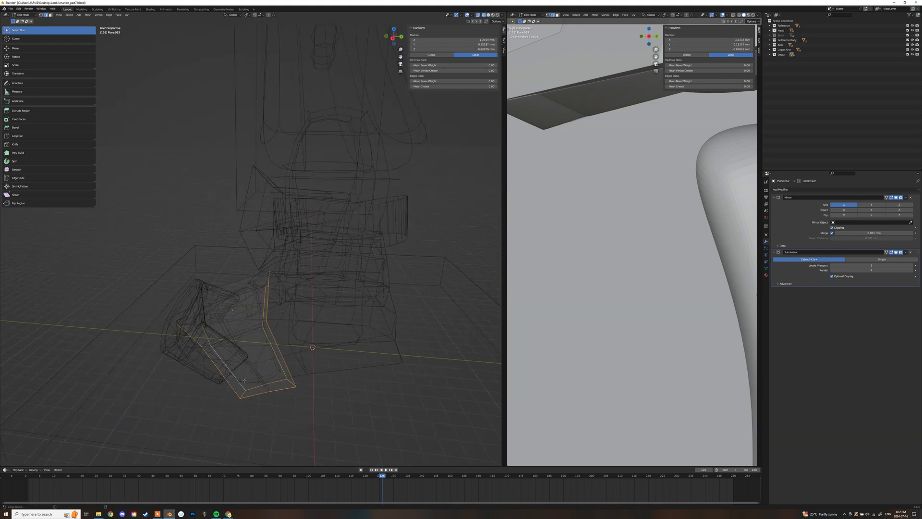
{"action": "left_click", "coordinate": [353, 313]}
{"action": "key", "text": "shift+z"}
Bevel the edge running across the side of the foot plate and leave Edit Mode
{"action": "middle_click_drag", "start_coordinate": [336, 312], "coordinate": [264, 319]}
{"action": "left_click", "coordinate": [223, 314]}
{"action": "key", "text": "ctrl+r"}
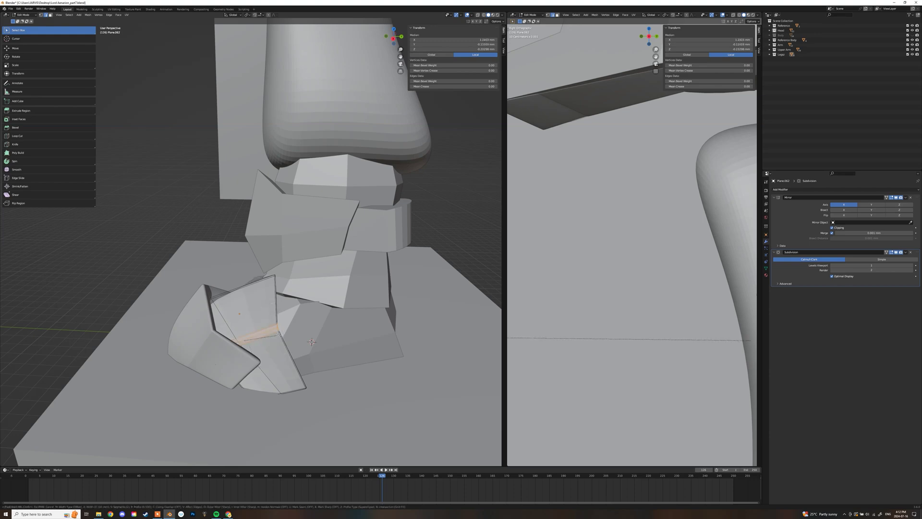
{"action": "left_click", "coordinate": [280, 334]}
{"action": "key", "text": "Tab"}
Set the foot plate's viewport subdivision level to 3
{"action": "scroll", "coordinate": [307, 331], "scroll_direction": "down", "scroll_amount": 6}
{"action": "middle_click_drag", "start_coordinate": [312, 331], "coordinate": [308, 277]}
{"action": "double_click", "coordinate": [871, 265]}
{"action": "type", "text": "3"}
{"action": "left_click", "coordinate": [312, 284]}
Add a Subdivision Surface modifier to the pointed upper leg plate
{"action": "left_click", "coordinate": [296, 219]}
{"action": "scroll", "coordinate": [394, 220], "scroll_direction": "up", "scroll_amount": 4}
{"action": "middle_click_drag", "start_coordinate": [297, 218], "coordinate": [234, 247]}
{"action": "left_click", "coordinate": [836, 189]}
{"action": "left_click", "coordinate": [830, 278]}
Bevel the edge loops around the outline of the pointed upper leg plate
{"action": "key", "text": "Tab"}
{"action": "scroll", "coordinate": [308, 240], "scroll_direction": "up", "scroll_amount": 3}
{"action": "key", "text": "shift+z"}
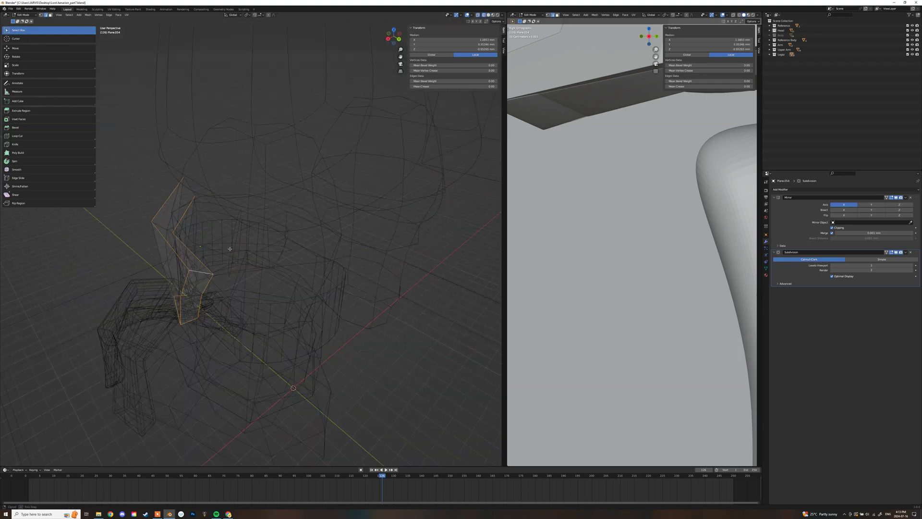
{"action": "left_click", "coordinate": [295, 287], "text": "alt+shift"}
{"action": "key", "text": "shift+z"}
{"action": "middle_click_drag", "start_coordinate": [373, 260], "coordinate": [288, 230]}
{"action": "key", "text": "ctrl+b"}
{"action": "left_click", "coordinate": [286, 244]}
{"action": "left_click", "coordinate": [333, 222]}
Leave Edit Mode and raise the viewport subdivision level of the pointed upper leg plate
{"action": "key", "text": "Tab"}
{"action": "middle_click_drag", "start_coordinate": [331, 206], "coordinate": [375, 202]}
{"action": "scroll", "coordinate": [374, 202], "scroll_direction": "down", "scroll_amount": 3}
{"action": "double_click", "coordinate": [911, 265]}
{"action": "left_click", "coordinate": [473, 221]}
{"action": "middle_click_drag", "start_coordinate": [481, 221], "coordinate": [359, 209]}
{"action": "scroll", "coordinate": [359, 209], "scroll_direction": "down", "scroll_amount": 3}
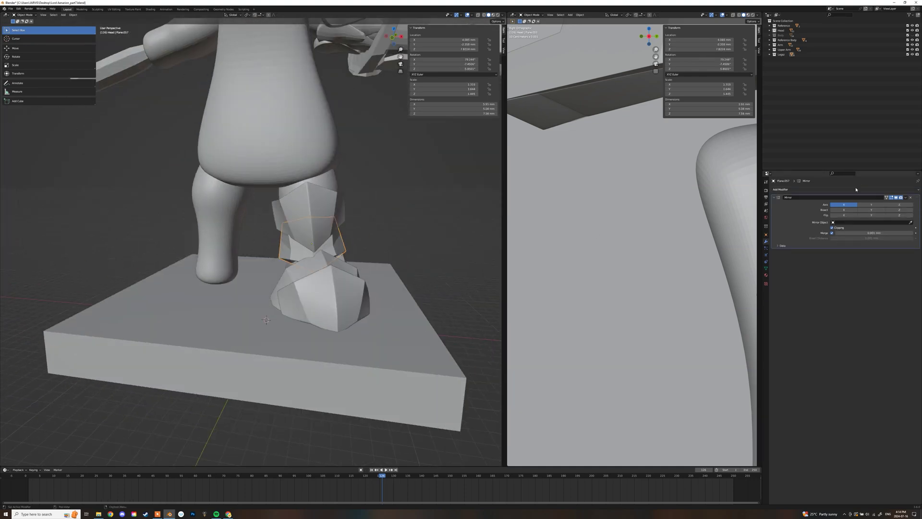
Add a Subdivision Surface modifier to the lower leg plate above the foot and enter Edit Mode
{"action": "left_click", "coordinate": [856, 189]}
{"action": "left_click", "coordinate": [824, 276]}
{"action": "key", "text": "Tab"}
Select the edge loops around the lower leg plate's outline, including its back end, in wireframe view
{"action": "middle_click_drag", "start_coordinate": [367, 253], "coordinate": [331, 249]}
{"action": "scroll", "coordinate": [331, 250], "scroll_direction": "up", "scroll_amount": 4}
{"action": "left_click", "coordinate": [346, 257], "text": "alt"}
{"action": "key", "text": "shift+z"}
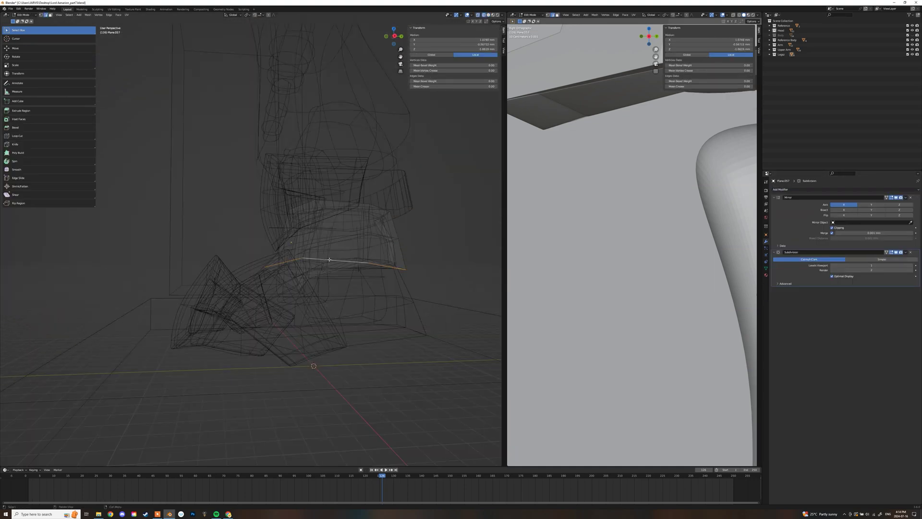
{"action": "middle_click_drag", "start_coordinate": [138, 247], "coordinate": [316, 272]}
{"action": "middle_click_drag", "start_coordinate": [187, 315], "coordinate": [271, 288]}
{"action": "left_click", "coordinate": [276, 275], "text": "alt+shift"}
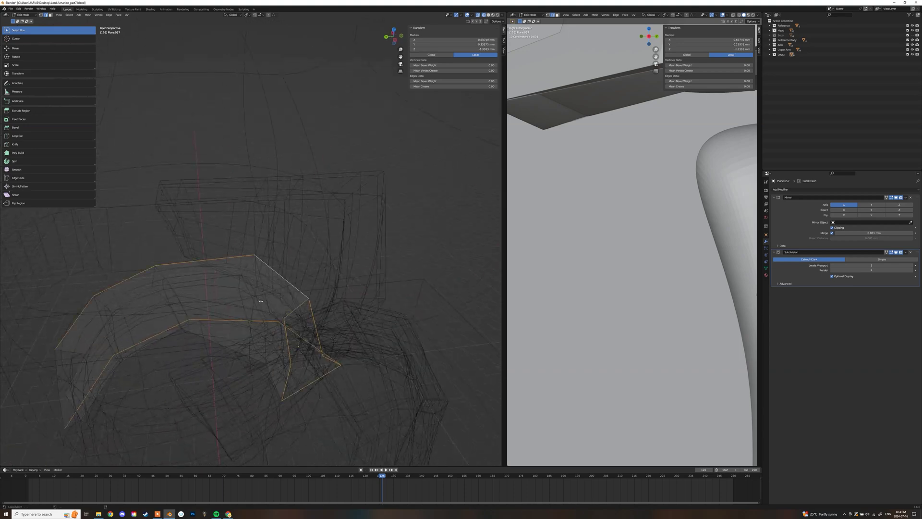
{"action": "left_click", "coordinate": [141, 268], "text": "alt+shift"}
{"action": "scroll", "coordinate": [190, 275], "scroll_direction": "down", "scroll_amount": 2}
{"action": "middle_click_drag", "start_coordinate": [141, 268], "coordinate": [202, 267]}
{"action": "left_click", "coordinate": [200, 248]}
{"action": "key", "text": "2"}
{"action": "left_click", "coordinate": [203, 262], "text": "alt"}
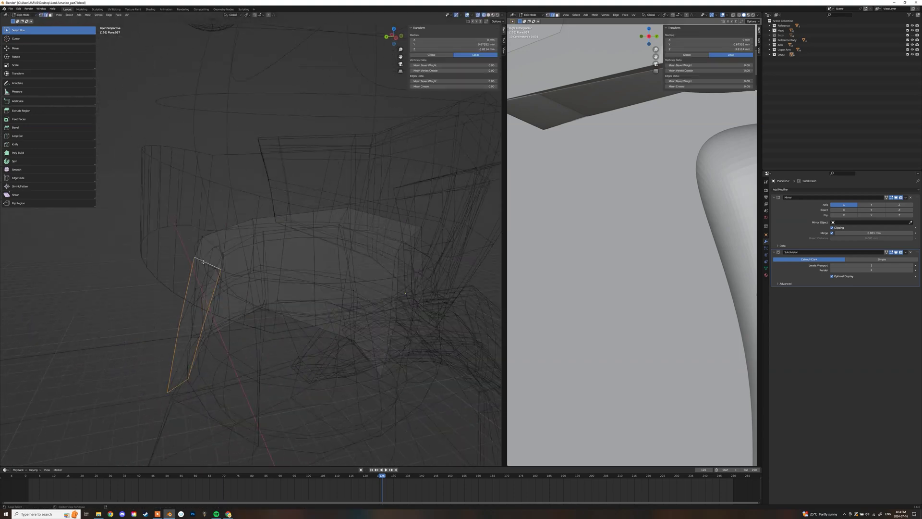
{"action": "middle_click_drag", "start_coordinate": [408, 243], "coordinate": [269, 286]}
{"action": "left_click", "coordinate": [261, 309], "text": "alt+shift"}
Move a vertex at the corner of the lower leg plate slightly in vertex mode
{"action": "key", "text": "1"}
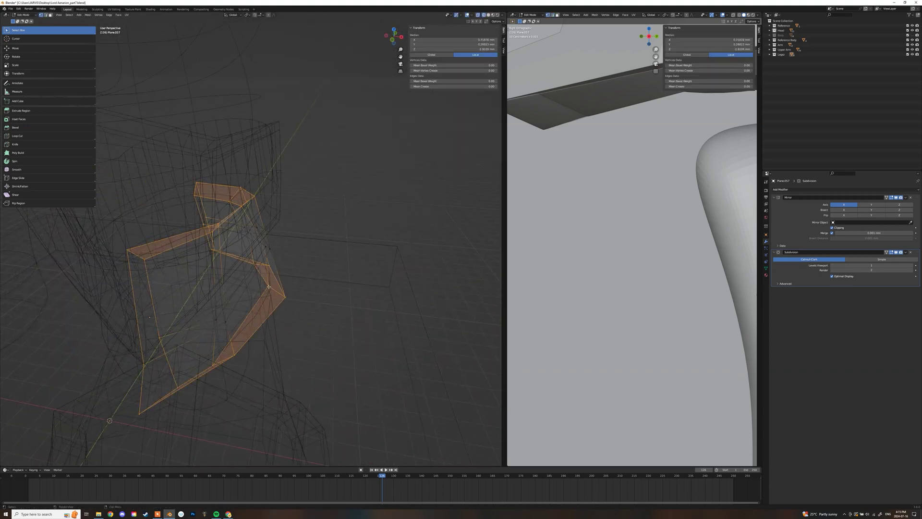
{"action": "left_click", "coordinate": [244, 398]}
{"action": "key", "text": "g"}
{"action": "left_click", "coordinate": [244, 395]}
{"action": "middle_click_drag", "start_coordinate": [244, 396], "coordinate": [286, 378]}
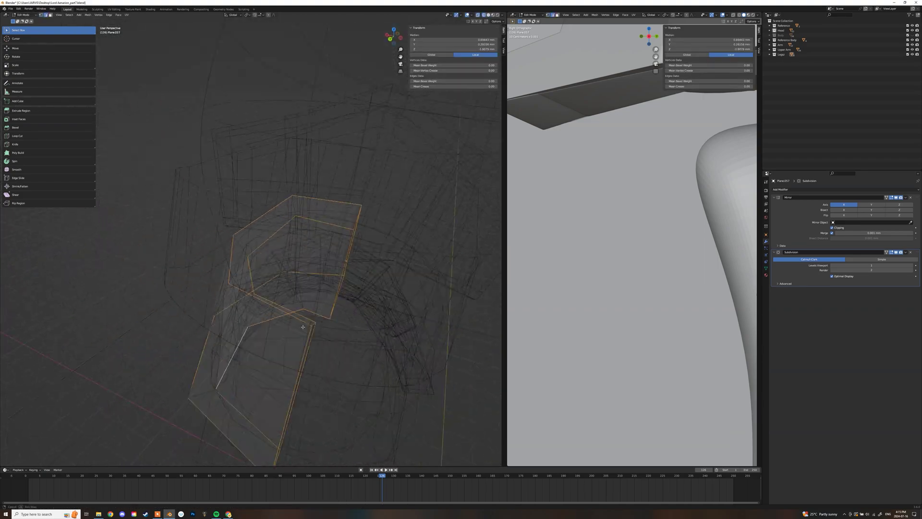
Bevel the lower leg plate's outline loops and adjust the edge beneath the upper plate's tip
{"action": "left_click", "coordinate": [260, 326]}
{"action": "key", "text": "shift+z"}
{"action": "middle_click_drag", "start_coordinate": [261, 326], "coordinate": [226, 303]}
{"action": "left_click", "coordinate": [289, 276]}
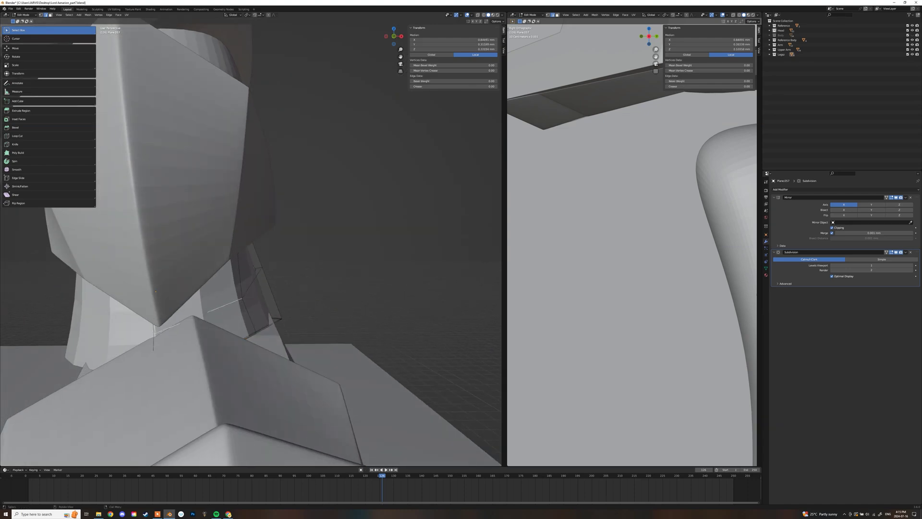
{"action": "left_click", "coordinate": [140, 334]}
{"action": "middle_click_drag", "start_coordinate": [140, 334], "coordinate": [305, 432]}
{"action": "left_click", "coordinate": [297, 299]}
{"action": "key", "text": "Tab"}
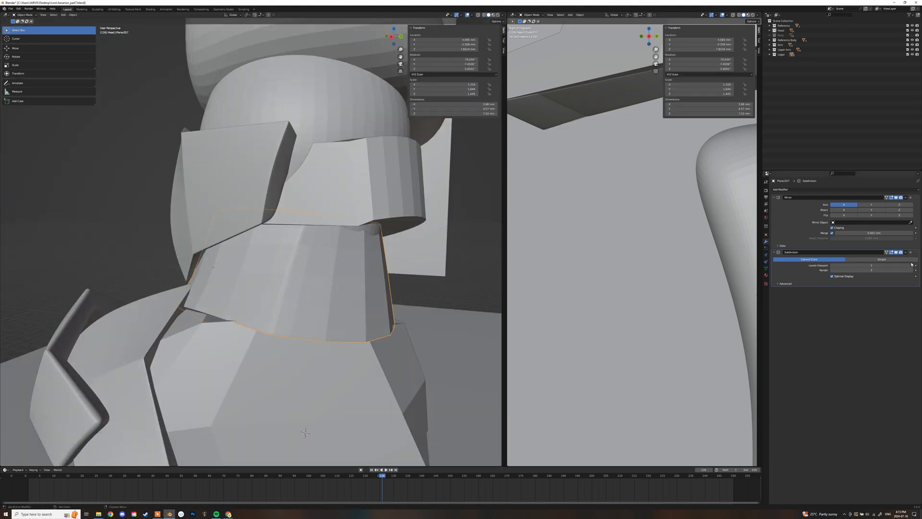
Set the lower leg plate's subdivision to level 3 and rotate the plate in side view
{"action": "key", "text": "ctrl+3"}
{"action": "scroll", "coordinate": [297, 299], "scroll_direction": "down", "scroll_amount": 2}
{"action": "key", "text": "Tab"}
{"action": "left_click", "coordinate": [307, 294]}
{"action": "middle_click_drag", "start_coordinate": [374, 288], "coordinate": [452, 246]}
{"action": "key", "text": "Tab"}
{"action": "key", "text": "KP_3"}
{"action": "key", "text": "r"}
{"action": "left_click", "coordinate": [399, 227]}
{"action": "left_click", "coordinate": [375, 240]}
{"action": "middle_click_drag", "start_coordinate": [370, 245], "coordinate": [336, 240]}
Scale the pointed upper leg plate along X and rotate it in side view
{"action": "left_click", "coordinate": [257, 206]}
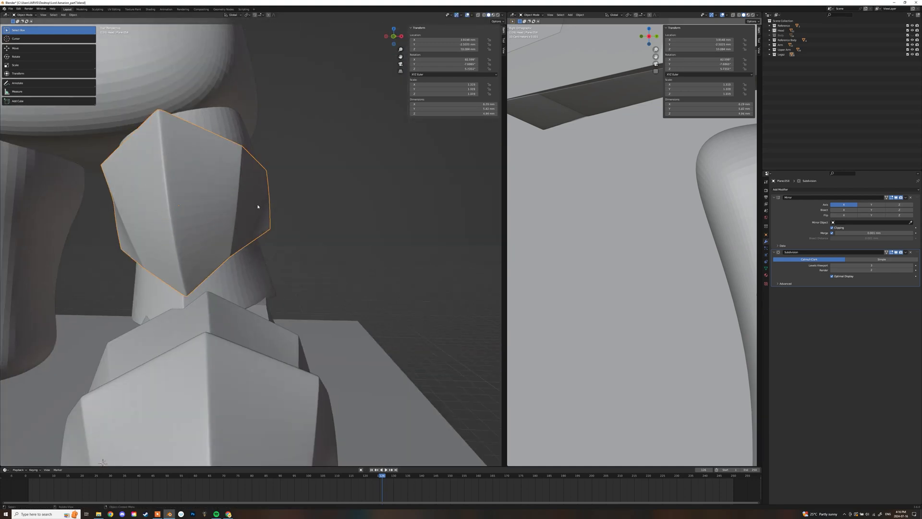
{"action": "scroll", "coordinate": [260, 207], "scroll_direction": "down", "scroll_amount": 4}
{"action": "middle_click_drag", "start_coordinate": [259, 207], "coordinate": [288, 240]}
{"action": "left_click", "coordinate": [298, 210]}
{"action": "key", "text": "s"}
{"action": "key", "text": "x"}
{"action": "left_click", "coordinate": [359, 235]}
{"action": "left_click", "coordinate": [363, 233]}
{"action": "key", "text": "KP_3"}
{"action": "key", "text": "r"}
{"action": "left_click", "coordinate": [372, 234]}
{"action": "middle_click_drag", "start_coordinate": [372, 233], "coordinate": [298, 267]}
{"action": "left_click", "coordinate": [373, 234]}
Add a Subdivision Surface modifier to the remaining unsmoothed leg plate
{"action": "scroll", "coordinate": [372, 234], "scroll_direction": "down", "scroll_amount": 4}
{"action": "scroll", "coordinate": [298, 267], "scroll_direction": "down", "scroll_amount": 4}
{"action": "scroll", "coordinate": [288, 264], "scroll_direction": "up", "scroll_amount": 6}
{"action": "left_click", "coordinate": [279, 283]}
{"action": "left_click", "coordinate": [823, 189]}
{"action": "left_click", "coordinate": [829, 277]}
Select the leg plate's upper outline edge loops in wireframe view and bevel them
{"action": "key", "text": "Tab"}
{"action": "mouse_move", "coordinate": [240, 276]}
{"action": "middle_mouse_down"}
{"action": "mouse_move", "coordinate": [298, 286]}
{"action": "mouse_move", "coordinate": [240, 288]}
{"action": "mouse_move", "coordinate": [360, 293]}
{"action": "mouse_move", "coordinate": [404, 312]}
{"action": "middle_mouse_up"}
{"action": "key", "text": "shift+z"}
{"action": "left_click", "coordinate": [239, 289]}
{"action": "left_click", "coordinate": [203, 282], "text": "alt+shift"}
{"action": "left_click", "coordinate": [312, 293], "text": "alt+shift"}
{"action": "mouse_move", "coordinate": [312, 293]}
{"action": "middle_mouse_down"}
{"action": "mouse_move", "coordinate": [259, 325]}
{"action": "mouse_move", "coordinate": [240, 370]}
{"action": "middle_mouse_up"}
{"action": "key", "text": "ctrl+b"}
{"action": "left_click", "coordinate": [262, 325]}
Bevel the edge loop at the leg plate's lower end and leave Edit Mode in solid view
{"action": "left_click", "coordinate": [240, 430], "text": "alt"}
{"action": "mouse_move", "coordinate": [241, 430]}
{"action": "middle_mouse_down"}
{"action": "mouse_move", "coordinate": [134, 374]}
{"action": "mouse_move", "coordinate": [313, 341]}
{"action": "mouse_move", "coordinate": [216, 353]}
{"action": "mouse_move", "coordinate": [367, 310]}
{"action": "mouse_move", "coordinate": [278, 245]}
{"action": "mouse_move", "coordinate": [334, 236]}
{"action": "middle_mouse_up"}
{"action": "key", "text": "ctrl+b"}
{"action": "left_click", "coordinate": [135, 369]}
{"action": "key", "text": "shift+z"}
{"action": "scroll", "coordinate": [367, 310], "scroll_direction": "down", "scroll_amount": 6}
{"action": "key", "text": "Tab"}
Unhide the Body collection and view the whole figure from several sides
{"action": "left_click", "coordinate": [361, 313]}
{"action": "middle_click_drag", "start_coordinate": [334, 236], "coordinate": [338, 282], "text": "shift"}
{"action": "left_click", "coordinate": [912, 35]}
{"action": "middle_click_drag", "start_coordinate": [413, 211], "coordinate": [42, 253]}
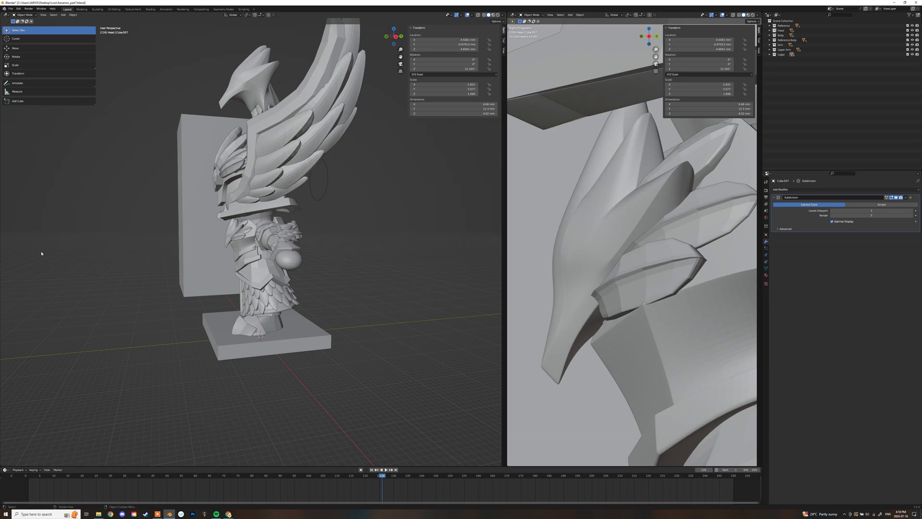
{"action": "middle_click_drag", "start_coordinate": [40, 203], "coordinate": [221, 218]}
{"action": "middle_click_drag", "start_coordinate": [489, 269], "coordinate": [240, 276]}
{"action": "scroll", "coordinate": [333, 274], "scroll_direction": "up", "scroll_amount": 4}
Select the hand sphere and move it out of the Reference collection in the outliner
{"action": "left_click", "coordinate": [267, 305]}
{"action": "key", "text": "KP_1"}
{"action": "key", "text": "shift+z"}
{"action": "mouse_move", "coordinate": [912, 30]}
{"action": "left_mouse_down"}
{"action": "mouse_move", "coordinate": [912, 54]}
{"action": "mouse_move", "coordinate": [912, 31]}
{"action": "left_mouse_up"}
{"action": "middle_click_drag", "start_coordinate": [337, 245], "coordinate": [279, 261]}
{"action": "left_click", "coordinate": [185, 298]}
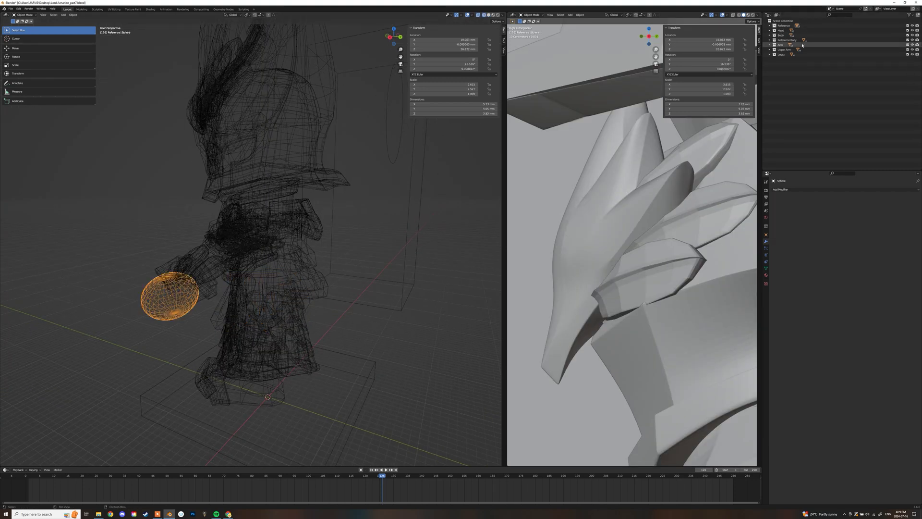
{"action": "key", "text": "KP_1"}
{"action": "key", "text": "shift+z"}
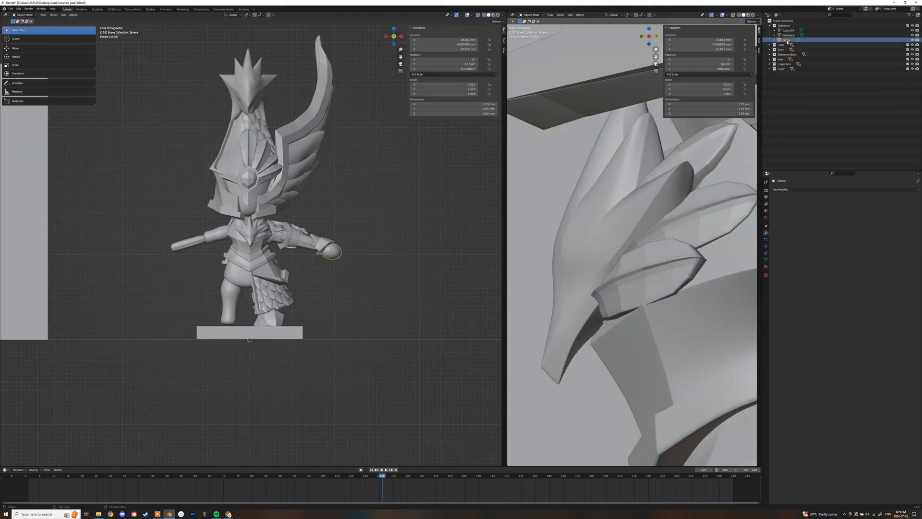
{"action": "left_click", "coordinate": [769, 44]}
{"action": "left_click_drag", "start_coordinate": [787, 64], "coordinate": [785, 26]}
{"action": "left_click", "coordinate": [769, 50]}
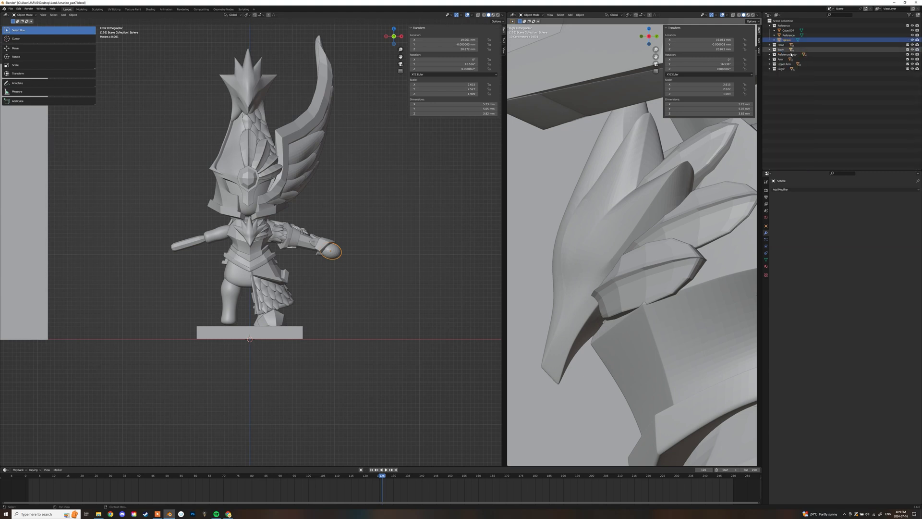
{"action": "middle_click_drag", "start_coordinate": [459, 170], "coordinate": [359, 197]}
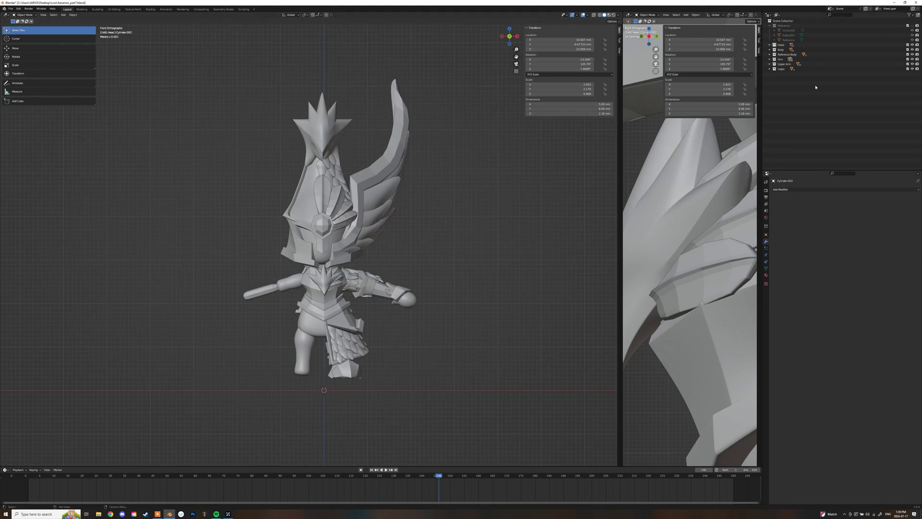
Add a cube beside the hand and scale it to about 8.67 × 2.76 × 8.67 mm, thinner along Y
{"action": "right_click", "coordinate": [403, 259]}
{"action": "key", "text": "g"}
{"action": "left_click", "coordinate": [473, 233]}
{"action": "scroll", "coordinate": [473, 234], "scroll_direction": "up", "scroll_amount": 6}
{"action": "middle_click_drag", "start_coordinate": [375, 251], "coordinate": [389, 247]}
{"action": "key", "text": "s"}
{"action": "key", "text": "y"}
{"action": "left_click", "coordinate": [264, 246]}
{"action": "key", "text": "s"}
{"action": "left_click", "coordinate": [423, 172]}
{"action": "key", "text": "s"}
{"action": "key", "text": "y"}
{"action": "left_click", "coordinate": [337, 204]}
Add a vertical loop cut through the cube's centre and delete the vertices of its left half
{"action": "key", "text": "KP_1"}
{"action": "key", "text": "Tab"}
{"action": "key", "text": "ctrl+r"}
{"action": "left_click", "coordinate": [332, 180]}
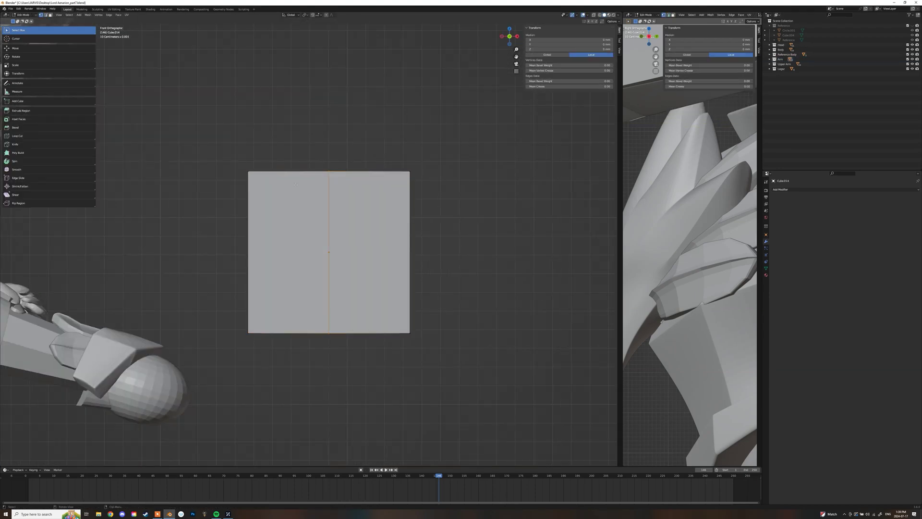
{"action": "key", "text": "Tab"}
{"action": "key", "text": "shift+z"}
{"action": "key", "text": "Tab"}
{"action": "left_click_drag", "start_coordinate": [226, 148], "coordinate": [255, 309]}
{"action": "key", "text": "x"}
{"action": "key", "text": "v"}
{"action": "key", "text": "Tab"}
Add a Mirror modifier on X to the half block and add a horizontal loop cut through its middle
{"action": "left_click_drag", "start_coordinate": [445, 169], "coordinate": [359, 268]}
{"action": "left_click", "coordinate": [816, 190]}
{"action": "left_click", "coordinate": [825, 243]}
{"action": "middle_click_drag", "start_coordinate": [365, 259], "coordinate": [426, 267], "text": "shift"}
{"action": "key", "text": "Tab"}
{"action": "key", "text": "ctrl+r"}
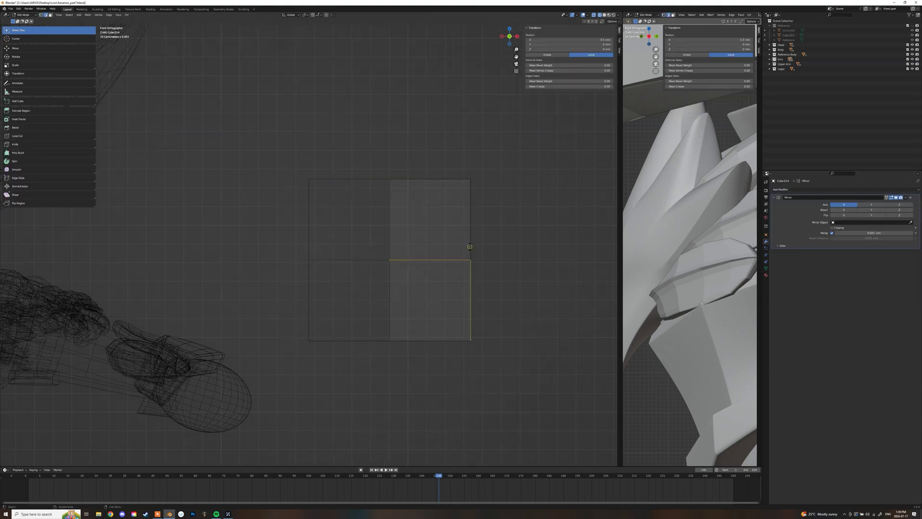
Move the block's corner vertices inward to form a four-pointed star with narrow points
{"action": "key", "text": "Tab"}
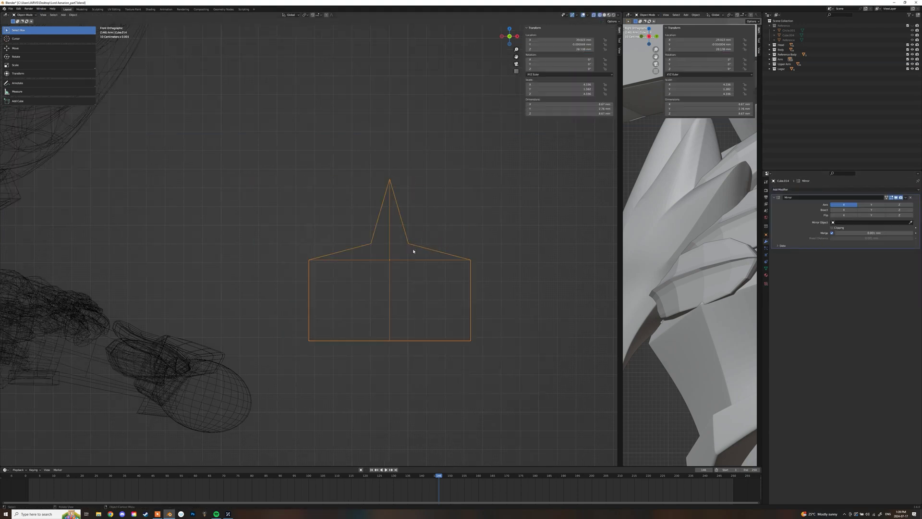
{"action": "scroll", "coordinate": [249, 223], "scroll_direction": "up", "scroll_amount": 6}
{"action": "left_click", "coordinate": [383, 193]}
{"action": "scroll", "coordinate": [379, 196], "scroll_direction": "down", "scroll_amount": 12}
{"action": "middle_click_drag", "start_coordinate": [351, 343], "coordinate": [427, 193], "text": "shift"}
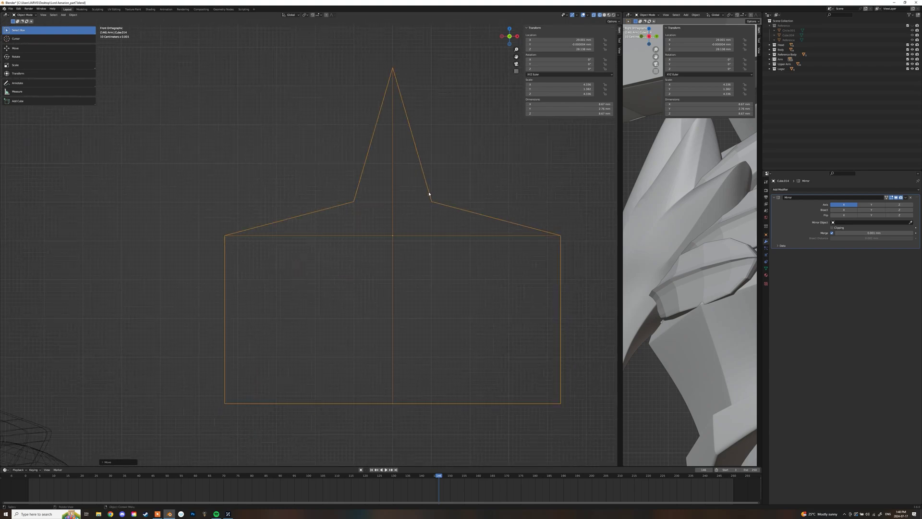
{"action": "key", "text": "Tab"}
{"action": "key", "text": "g"}
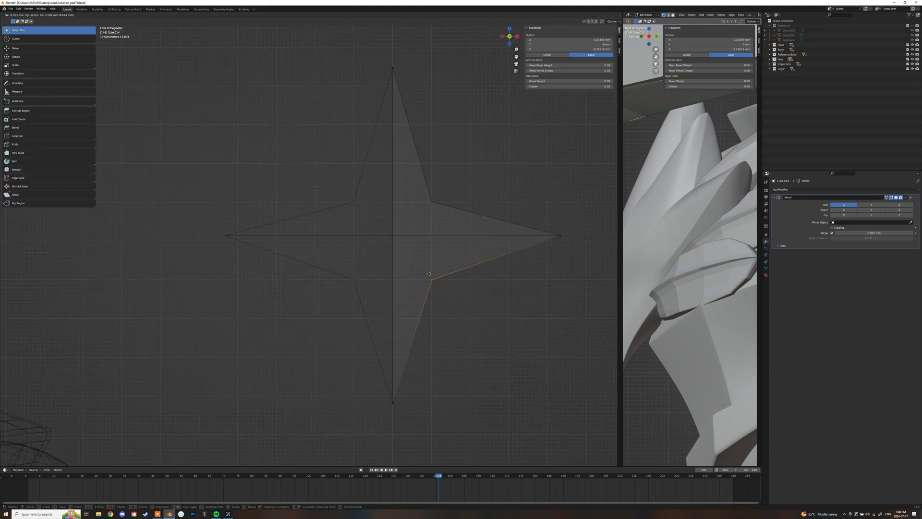
Move the star's front centre vertex outward along Y in side view to raise a peak
{"action": "scroll", "coordinate": [432, 270], "scroll_direction": "down", "scroll_amount": 2}
{"action": "key", "text": "KP_3"}
{"action": "key", "text": "KP_1"}
{"action": "left_click", "coordinate": [368, 243]}
{"action": "key", "text": "KP_3"}
{"action": "key", "text": "g"}
{"action": "key", "text": "y"}
{"action": "left_click", "coordinate": [317, 236]}
Knife-cut the star's front face from the centre to the upper and lower inner corners
{"action": "key", "text": "KP_1"}
{"action": "scroll", "coordinate": [381, 221], "scroll_direction": "up", "scroll_amount": 3}
{"action": "key", "text": "alt+z"}
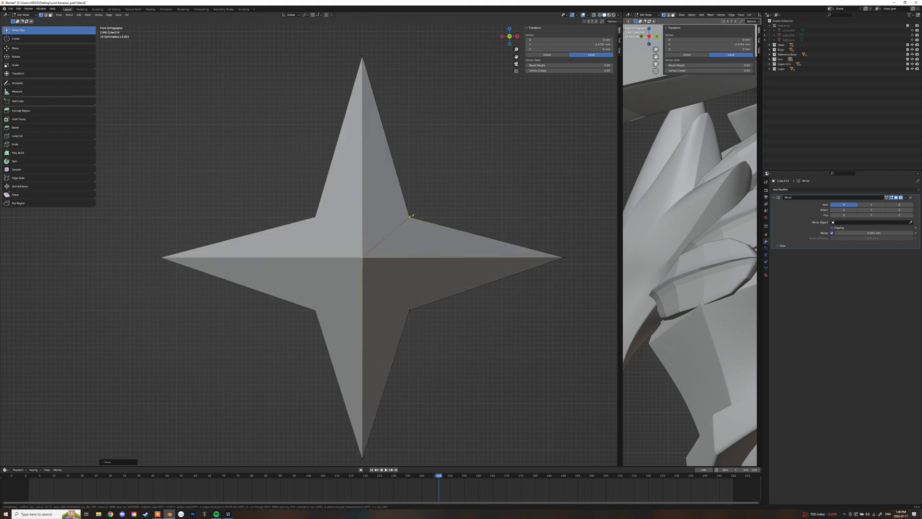
{"action": "left_click", "coordinate": [410, 217]}
{"action": "key", "text": "Return"}
{"action": "left_click", "coordinate": [409, 309]}
{"action": "key", "text": "Return"}
Move the star's vertices along Y in side view to adjust its overall depth to about 3.67 mm
{"action": "middle_click_drag", "start_coordinate": [411, 309], "coordinate": [365, 269]}
{"action": "key", "text": "KP_3"}
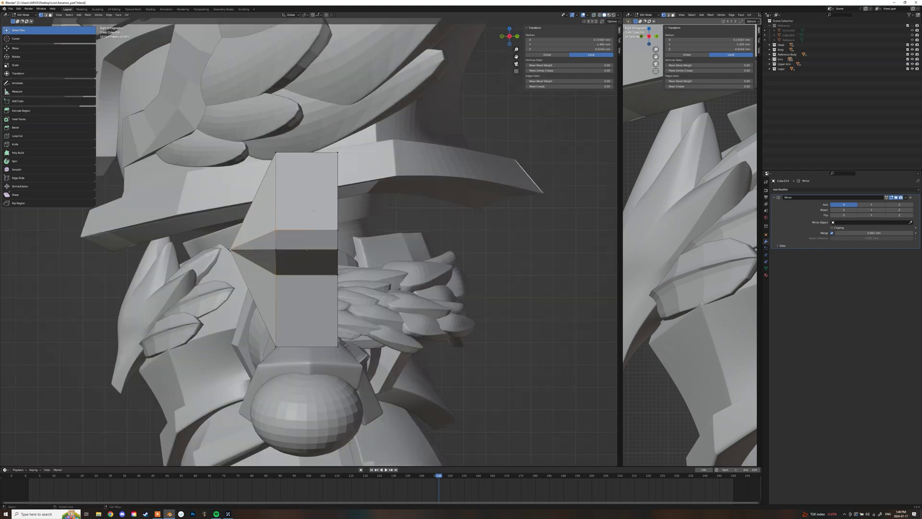
{"action": "key", "text": "shift+z"}
{"action": "key", "text": "g"}
{"action": "key", "text": "y"}
{"action": "key", "text": "shift+z"}
{"action": "key", "text": "Tab"}
{"action": "middle_click_drag", "start_coordinate": [288, 242], "coordinate": [357, 255]}
Rotate the star 90° about X and move it towards the armoured arm in front view
{"action": "key", "text": "KP_7"}
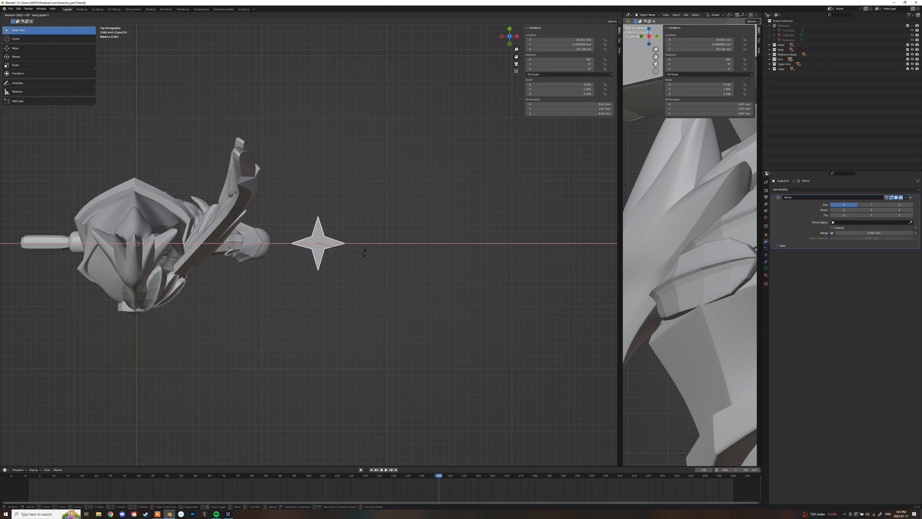
{"action": "key", "text": "KP_1"}
{"action": "key", "text": "g"}
{"action": "left_click", "coordinate": [245, 268]}
Scale the star down to about 2.23 mm across, tilt it and place it over the upper arm's plate
{"action": "scroll", "coordinate": [246, 267], "scroll_direction": "up", "scroll_amount": 4}
{"action": "middle_click_drag", "start_coordinate": [246, 267], "coordinate": [418, 296], "text": "shift"}
{"action": "scroll", "coordinate": [419, 295], "scroll_direction": "up", "scroll_amount": 6}
{"action": "key", "text": "s"}
{"action": "key", "text": "g"}
{"action": "left_click", "coordinate": [248, 361]}
{"action": "middle_click_drag", "start_coordinate": [248, 361], "coordinate": [194, 398]}
{"action": "scroll", "coordinate": [300, 221], "scroll_direction": "up", "scroll_amount": 5}
{"action": "key", "text": "g"}
{"action": "left_click", "coordinate": [382, 243]}
{"action": "left_click", "coordinate": [378, 180]}
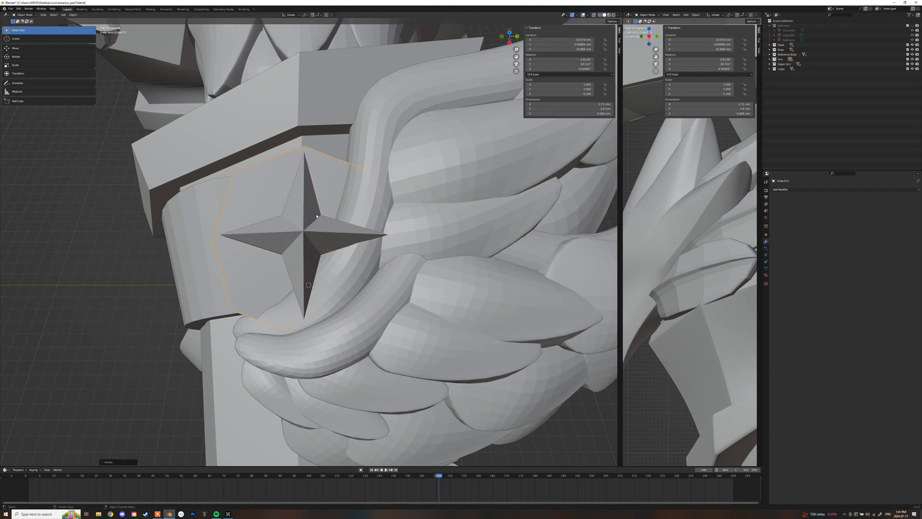
Move the star in front view, including along X, to seat it on the arm plate
{"action": "left_click", "coordinate": [323, 214]}
{"action": "key", "text": "KP_1"}
{"action": "key", "text": "g"}
{"action": "left_click", "coordinate": [307, 294]}
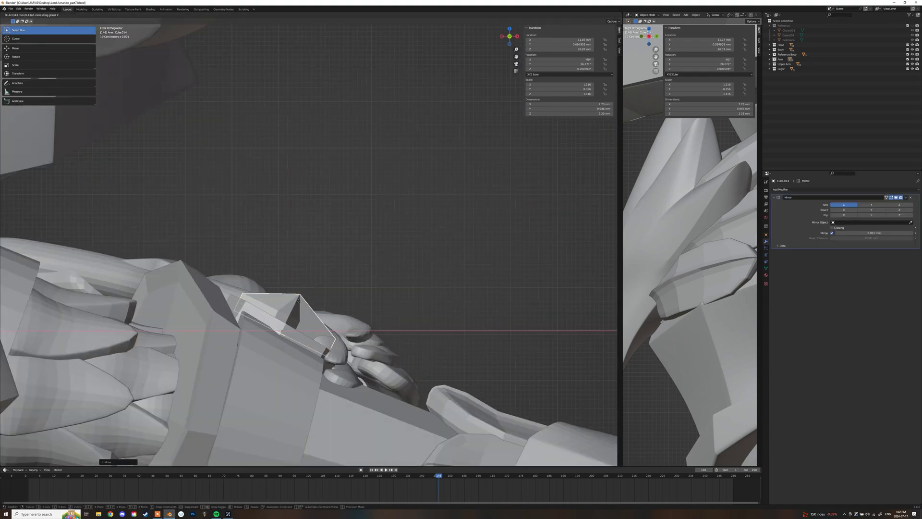
{"action": "left_click", "coordinate": [299, 301]}
Duplicate the arm plate's star in front view and place the copy near the plate on the arm's underside
{"action": "middle_click_drag", "start_coordinate": [298, 301], "coordinate": [377, 280]}
{"action": "scroll", "coordinate": [376, 280], "scroll_direction": "down", "scroll_amount": 8}
{"action": "scroll", "coordinate": [310, 257], "scroll_direction": "up", "scroll_amount": 5}
{"action": "middle_click_drag", "start_coordinate": [309, 257], "coordinate": [365, 254]}
{"action": "left_click", "coordinate": [300, 262]}
{"action": "key", "text": "KP_1"}
{"action": "key", "text": "shift+d"}
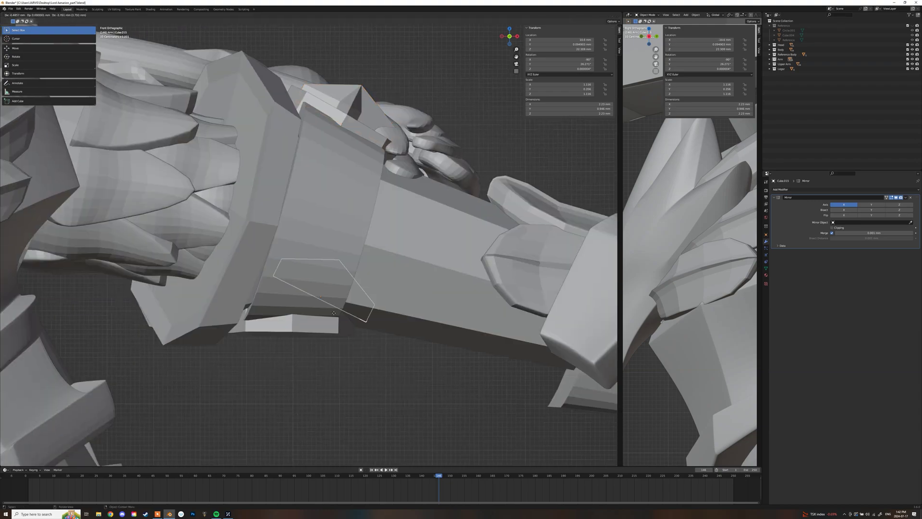
{"action": "left_click", "coordinate": [295, 324]}
Rotate the star copy and move it to fit against the plate on the arm's underside
{"action": "middle_click_drag", "start_coordinate": [295, 324], "coordinate": [269, 262]}
{"action": "key", "text": "r"}
{"action": "left_click", "coordinate": [380, 261]}
{"action": "key", "text": "g"}
{"action": "left_click", "coordinate": [380, 264]}
Add a Subdivision Surface modifier to the V-shaped armour plate
{"action": "scroll", "coordinate": [222, 232], "scroll_direction": "down", "scroll_amount": 6}
{"action": "left_click", "coordinate": [223, 233]}
{"action": "left_click", "coordinate": [299, 266]}
{"action": "left_click", "coordinate": [817, 189]}
{"action": "left_click", "coordinate": [819, 273]}
{"action": "left_click", "coordinate": [896, 252]}
Select two edge loops along the V-shaped plate's rim and bevel them to hold its shape
{"action": "key", "text": "Tab"}
{"action": "middle_click_drag", "start_coordinate": [365, 269], "coordinate": [307, 283]}
{"action": "scroll", "coordinate": [365, 283], "scroll_direction": "up", "scroll_amount": 6}
{"action": "left_click", "coordinate": [503, 294], "text": "alt"}
{"action": "left_click", "coordinate": [508, 318], "text": "alt+shift"}
{"action": "mouse_move", "coordinate": [508, 317]}
{"action": "middle_mouse_down"}
{"action": "mouse_move", "coordinate": [399, 288]}
{"action": "mouse_move", "coordinate": [395, 266]}
{"action": "mouse_move", "coordinate": [499, 270]}
{"action": "mouse_move", "coordinate": [408, 278]}
{"action": "mouse_move", "coordinate": [444, 269]}
{"action": "middle_mouse_up"}
{"action": "key", "text": "shift+z"}
{"action": "key", "text": "ctrl+b"}
{"action": "left_click", "coordinate": [405, 276]}
Bevel a further edge loop along the V-shaped plate's inner border and check the mesh in wireframe
{"action": "left_click", "coordinate": [287, 274], "text": "alt"}
{"action": "middle_click_drag", "start_coordinate": [286, 273], "coordinate": [271, 283]}
{"action": "key", "text": "shift+z"}
{"action": "key", "text": "shift+z"}
{"action": "key", "text": "shift+z"}
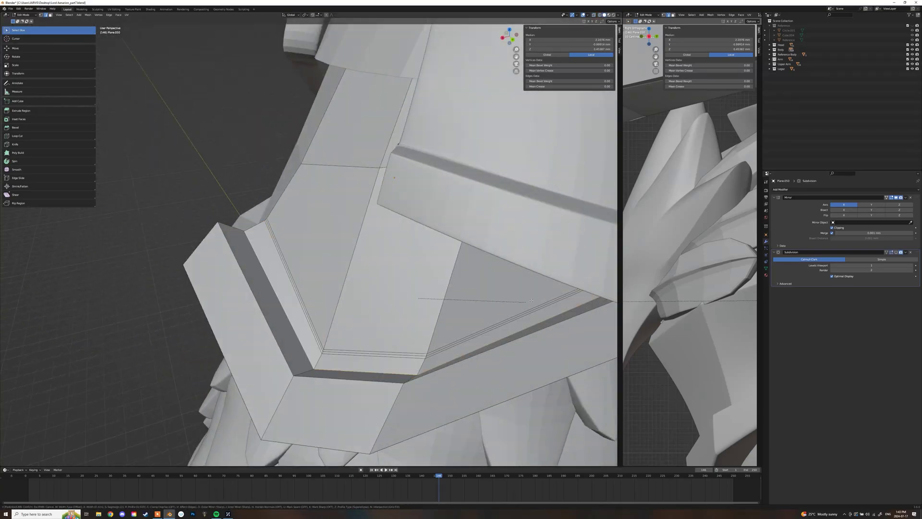
{"action": "left_click", "coordinate": [531, 300]}
{"action": "key", "text": "shift+z"}
{"action": "middle_click_drag", "start_coordinate": [531, 300], "coordinate": [515, 289]}
{"action": "key", "text": "shift+z"}
{"action": "key", "text": "shift+z"}
Select one more edge loop on the plate and set the object's subdivision level to 2
{"action": "mouse_move", "coordinate": [461, 216]}
{"action": "middle_mouse_down"}
{"action": "mouse_move", "coordinate": [498, 195]}
{"action": "mouse_move", "coordinate": [438, 194]}
{"action": "mouse_move", "coordinate": [278, 137]}
{"action": "mouse_move", "coordinate": [391, 134]}
{"action": "mouse_move", "coordinate": [358, 136]}
{"action": "mouse_move", "coordinate": [395, 115]}
{"action": "mouse_move", "coordinate": [488, 159]}
{"action": "mouse_move", "coordinate": [336, 173]}
{"action": "mouse_move", "coordinate": [348, 187]}
{"action": "mouse_move", "coordinate": [340, 190]}
{"action": "mouse_move", "coordinate": [351, 225]}
{"action": "mouse_move", "coordinate": [395, 219]}
{"action": "middle_mouse_up"}
{"action": "left_click", "coordinate": [498, 195], "text": "alt"}
{"action": "key", "text": "shift+z"}
{"action": "key", "text": "Tab"}
{"action": "key", "text": "ctrl+2"}
{"action": "scroll", "coordinate": [488, 158], "scroll_direction": "down", "scroll_amount": 8}
{"action": "scroll", "coordinate": [336, 173], "scroll_direction": "up", "scroll_amount": 4}
Insert a loop cut across the armour plate to tighten its subdivided surface
{"action": "key", "text": "Tab"}
{"action": "key", "text": "ctrl+r"}
{"action": "left_click", "coordinate": [342, 194]}
{"action": "left_click", "coordinate": [343, 198]}
{"action": "key", "text": "Tab"}
{"action": "scroll", "coordinate": [331, 212], "scroll_direction": "down", "scroll_amount": 4}
{"action": "scroll", "coordinate": [394, 219], "scroll_direction": "up", "scroll_amount": 4}
Examine the smoothed armour plates up close and against the whole figure
{"action": "middle_click_drag", "start_coordinate": [395, 219], "coordinate": [404, 208]}
{"action": "scroll", "coordinate": [384, 225], "scroll_direction": "up", "scroll_amount": 5}
{"action": "middle_click_drag", "start_coordinate": [320, 212], "coordinate": [464, 264]}
{"action": "scroll", "coordinate": [408, 241], "scroll_direction": "down", "scroll_amount": 6}
{"action": "scroll", "coordinate": [464, 264], "scroll_direction": "up", "scroll_amount": 6}
{"action": "left_click", "coordinate": [345, 240]}
{"action": "scroll", "coordinate": [346, 269], "scroll_direction": "down", "scroll_amount": 4}
{"action": "middle_click_drag", "start_coordinate": [346, 269], "coordinate": [365, 230]}
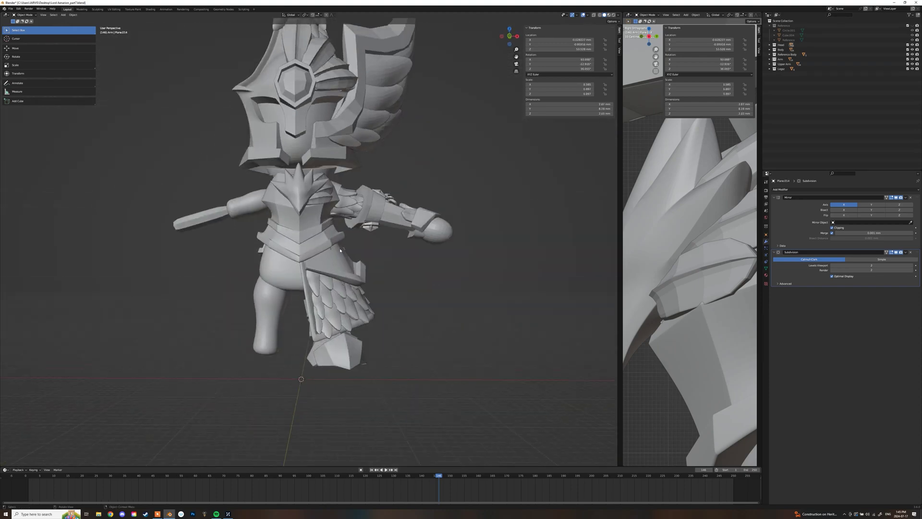
Place an enlarged star copy about 6.2 mm across beside the helmet and move it along Y in side view
{"action": "scroll", "coordinate": [378, 219], "scroll_direction": "up", "scroll_amount": 3}
{"action": "left_click", "coordinate": [378, 218]}
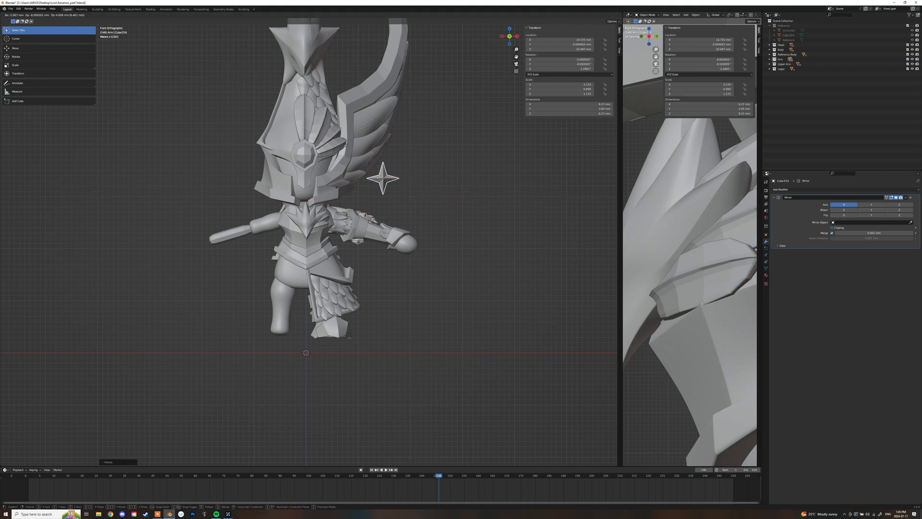
{"action": "key", "text": "KP_3"}
{"action": "scroll", "coordinate": [320, 159], "scroll_direction": "up", "scroll_amount": 3}
{"action": "key", "text": "g"}
{"action": "key", "text": "y"}
{"action": "left_click", "coordinate": [269, 154]}
Rotate the star in top view, position it in front of the helmet and scale it to about 4.13 mm across
{"action": "key", "text": "KP_7"}
{"action": "scroll", "coordinate": [307, 231], "scroll_direction": "up", "scroll_amount": 6}
{"action": "scroll", "coordinate": [336, 240], "scroll_direction": "up", "scroll_amount": 5}
{"action": "key", "text": "r"}
{"action": "left_click", "coordinate": [555, 257]}
{"action": "key", "text": "g"}
{"action": "left_click", "coordinate": [525, 293]}
{"action": "key", "text": "s"}
{"action": "left_click", "coordinate": [483, 300]}
Move the star along Z in front view to centre it on the helmet's brow medallion
{"action": "key", "text": "KP_1"}
{"action": "key", "text": "g"}
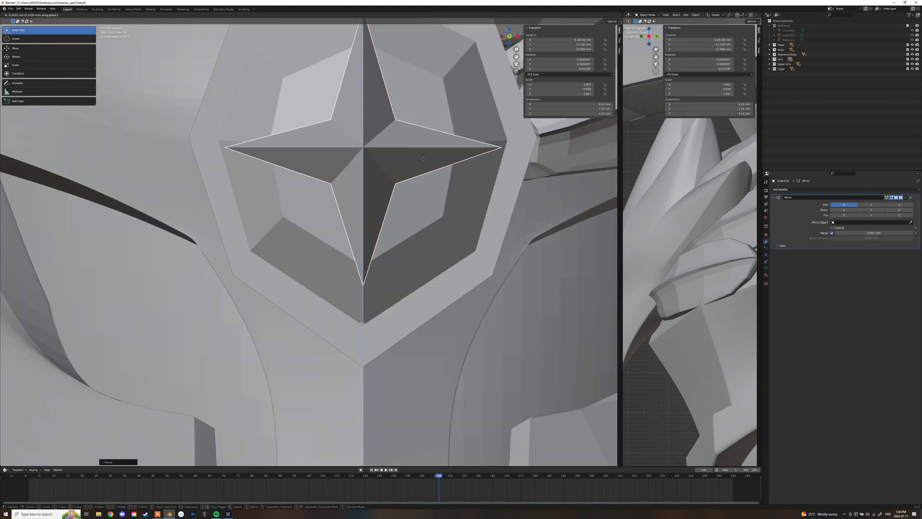
{"action": "left_click", "coordinate": [480, 289]}
{"action": "middle_click_drag", "start_coordinate": [476, 192], "coordinate": [373, 160]}
{"action": "left_click", "coordinate": [387, 165]}
{"action": "key", "text": "KP_1"}
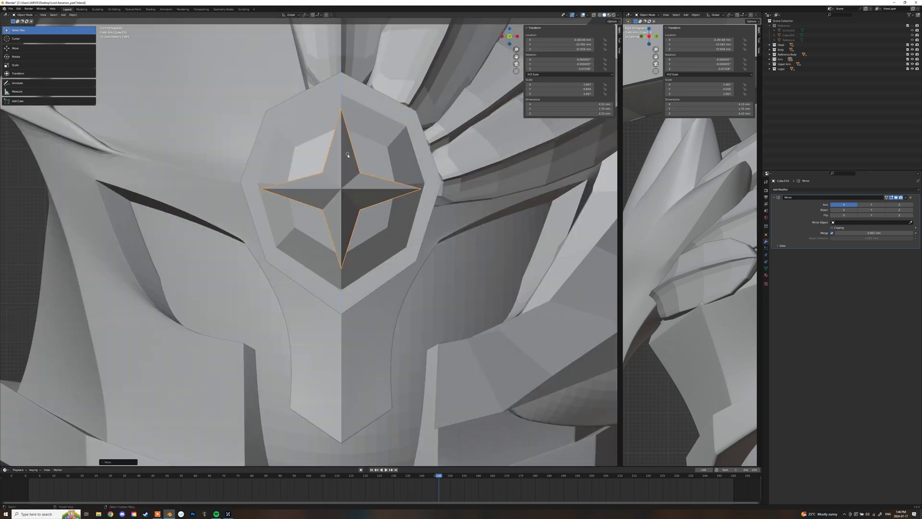
Try a duplicate star rotated 45° and scaled to about 3 mm across on the medallion, and delete it
{"action": "left_click", "coordinate": [348, 155]}
{"action": "scroll", "coordinate": [430, 220], "scroll_direction": "down", "scroll_amount": 8}
{"action": "scroll", "coordinate": [347, 216], "scroll_direction": "up", "scroll_amount": 10}
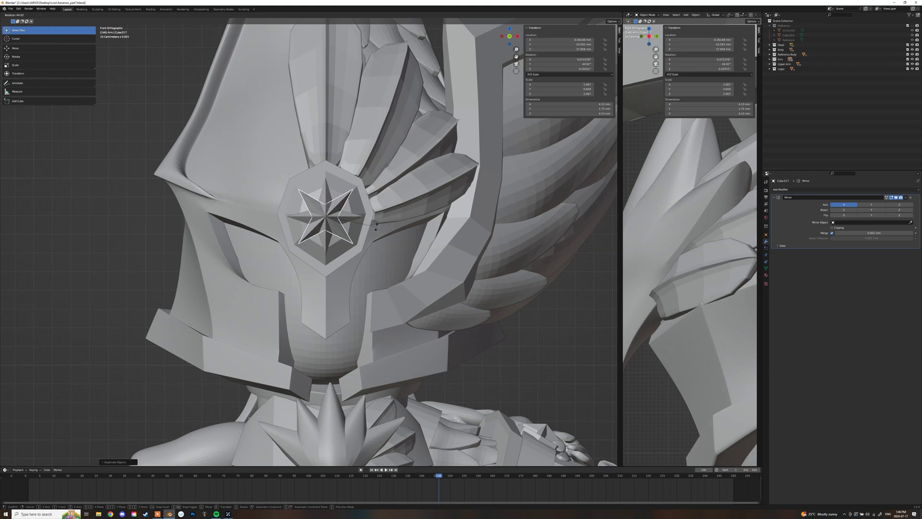
{"action": "right_click", "coordinate": [376, 226]}
{"action": "scroll", "coordinate": [385, 202], "scroll_direction": "up", "scroll_amount": 6}
{"action": "scroll", "coordinate": [384, 202], "scroll_direction": "up", "scroll_amount": 2}
{"action": "key", "text": "s"}
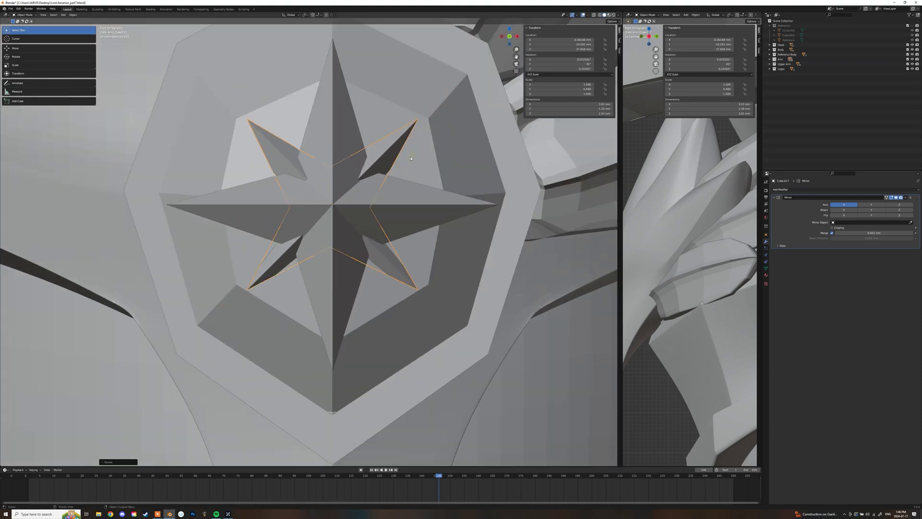
{"action": "left_click", "coordinate": [412, 156]}
{"action": "scroll", "coordinate": [412, 156], "scroll_direction": "down", "scroll_amount": 12}
{"action": "key", "text": "Delete"}
Move the medallion star's inner corner vertices outward in front view to widen its four points
{"action": "scroll", "coordinate": [332, 240], "scroll_direction": "up", "scroll_amount": 6}
{"action": "left_click", "coordinate": [317, 239]}
{"action": "key", "text": "Tab"}
{"action": "key", "text": "shift+z"}
{"action": "left_click", "coordinate": [364, 184]}
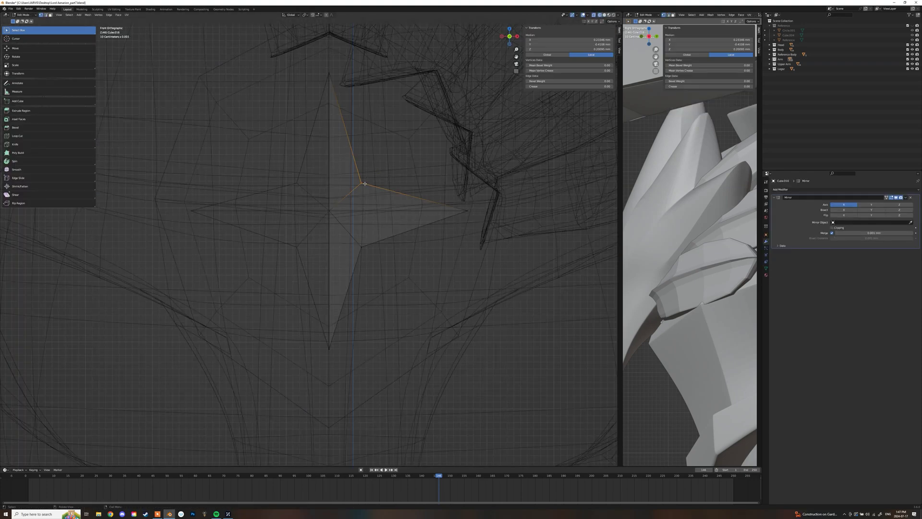
{"action": "scroll", "coordinate": [374, 168], "scroll_direction": "up", "scroll_amount": 4}
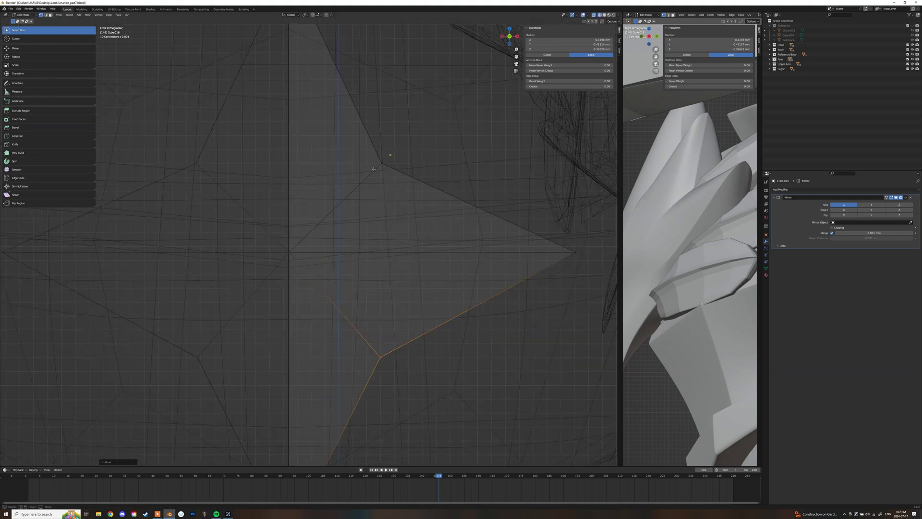
{"action": "left_click", "coordinate": [386, 165]}
{"action": "scroll", "coordinate": [336, 202], "scroll_direction": "down", "scroll_amount": 8}
{"action": "scroll", "coordinate": [294, 198], "scroll_direction": "up", "scroll_amount": 4}
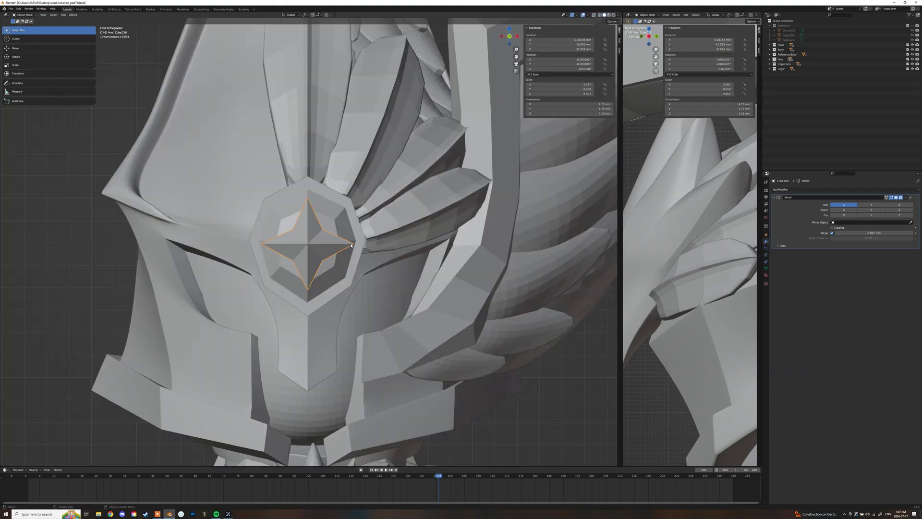
Examine the star's tips in side view and how the ornament sits on the helmet medallion
{"action": "key", "text": "KP_3"}
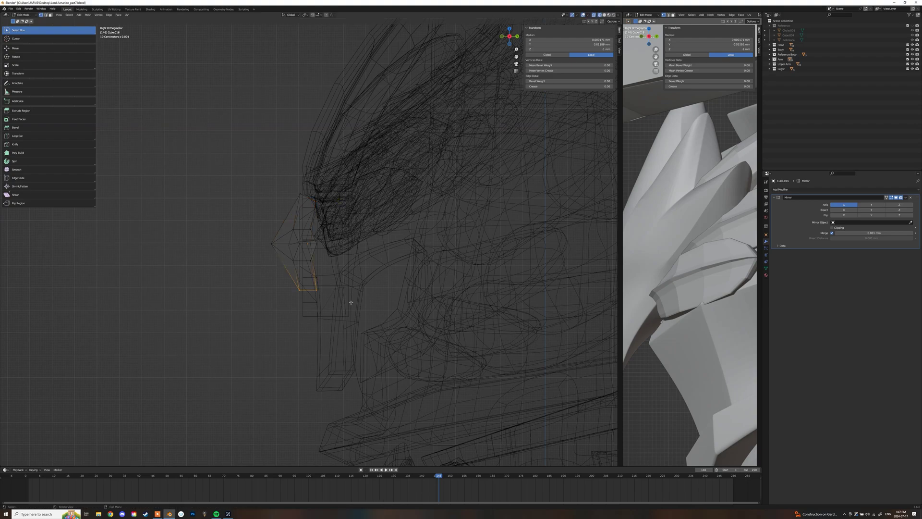
{"action": "mouse_move", "coordinate": [328, 250]}
{"action": "middle_mouse_down"}
{"action": "mouse_move", "coordinate": [314, 275]}
{"action": "mouse_move", "coordinate": [383, 211]}
{"action": "mouse_move", "coordinate": [348, 261]}
{"action": "mouse_move", "coordinate": [307, 293]}
{"action": "mouse_move", "coordinate": [397, 211]}
{"action": "mouse_move", "coordinate": [406, 232]}
{"action": "mouse_move", "coordinate": [345, 211]}
{"action": "mouse_move", "coordinate": [399, 241]}
{"action": "middle_mouse_up"}
{"action": "key", "text": "shift+z"}
{"action": "scroll", "coordinate": [347, 261], "scroll_direction": "up", "scroll_amount": 4}
{"action": "key", "text": "Tab"}
{"action": "scroll", "coordinate": [348, 261], "scroll_direction": "down", "scroll_amount": 6}
{"action": "left_click", "coordinate": [331, 273]}
{"action": "scroll", "coordinate": [406, 232], "scroll_direction": "down", "scroll_amount": 4}
{"action": "scroll", "coordinate": [374, 216], "scroll_direction": "down", "scroll_amount": 4}
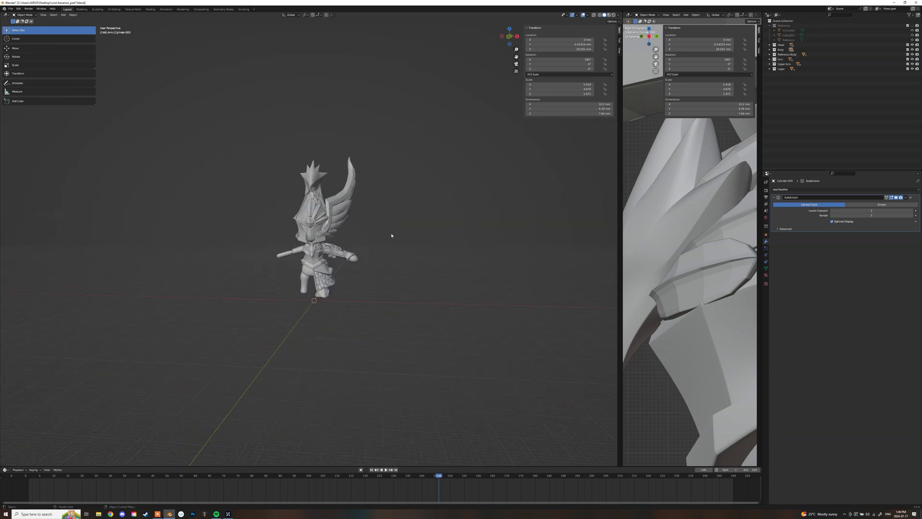
Add a sphere beside the figure and flatten it along Y in side view
{"action": "left_click", "coordinate": [417, 250]}
{"action": "key", "text": "g"}
{"action": "key", "text": "s"}
{"action": "key", "text": "KP_3"}
{"action": "key", "text": "s"}
{"action": "key", "text": "y"}
Scale the sphere along Z in front view and shrink it to about 5.7 mm across
{"action": "key", "text": "KP_1"}
{"action": "scroll", "coordinate": [389, 214], "scroll_direction": "up", "scroll_amount": 4}
{"action": "key", "text": "s"}
{"action": "key", "text": "z"}
{"action": "left_click", "coordinate": [457, 175]}
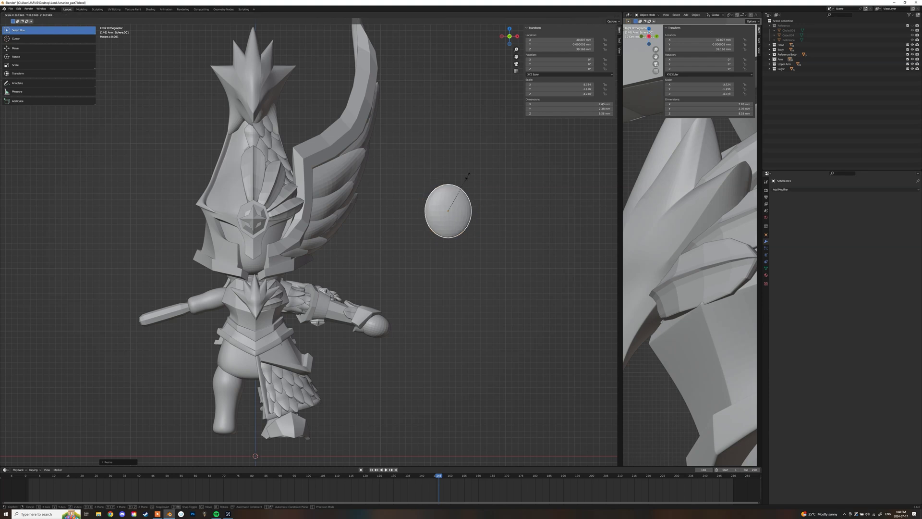
{"action": "middle_click_drag", "start_coordinate": [454, 180], "coordinate": [425, 201], "text": "shift"}
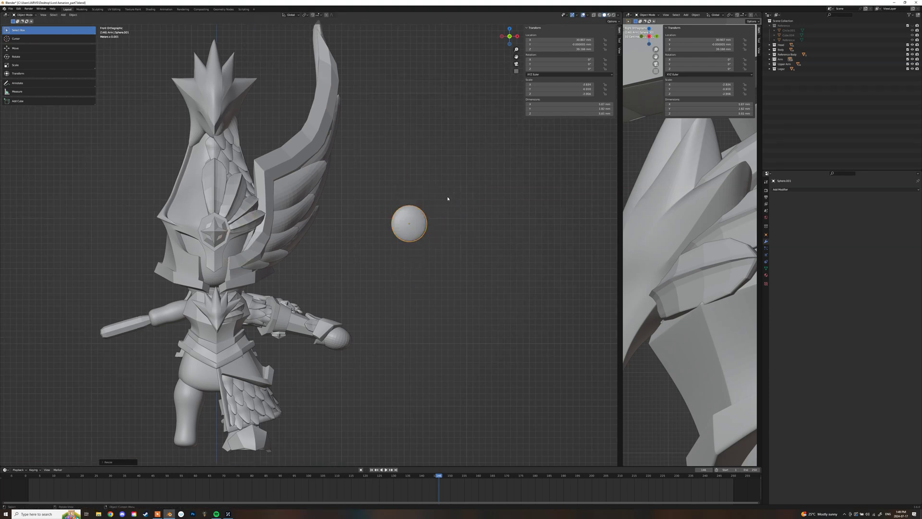
Add a cube above the sphere and scale it into a block about 6.5 mm wide, 2.15 mm deep and 2 mm high
{"action": "scroll", "coordinate": [417, 209], "scroll_direction": "up", "scroll_amount": 3}
{"action": "key", "text": "shift+a"}
{"action": "mouse_move", "coordinate": [405, 211]}
{"action": "key", "text": "g"}
{"action": "scroll", "coordinate": [434, 190], "scroll_direction": "up", "scroll_amount": 4}
{"action": "middle_click_drag", "start_coordinate": [434, 190], "coordinate": [323, 237], "text": "shift"}
{"action": "key", "text": "s"}
{"action": "key", "text": "x"}
{"action": "middle_click_drag", "start_coordinate": [519, 197], "coordinate": [475, 204]}
{"action": "key", "text": "s"}
{"action": "key", "text": "y"}
{"action": "key", "text": "s"}
{"action": "left_click", "coordinate": [476, 204]}
Add an edge loop across the block above the sphere and give it a Subdivision Surface modifier
{"action": "key", "text": "Tab"}
{"action": "key", "text": "ctrl+r"}
{"action": "left_click", "coordinate": [359, 188]}
{"action": "key", "text": "KP_1"}
{"action": "key", "text": "Tab"}
{"action": "left_click", "coordinate": [786, 189]}
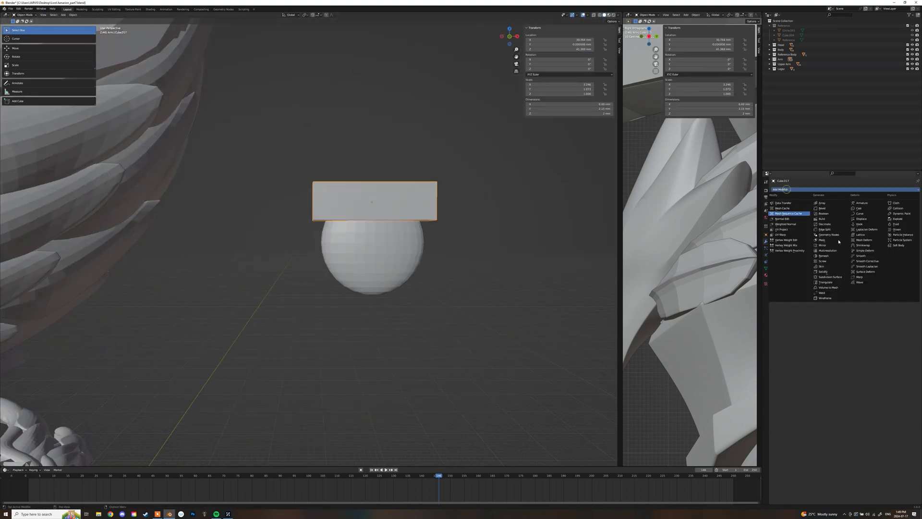
{"action": "left_click", "coordinate": [826, 278]}
Move the block's corner vertices in front view, lowering the bottom corners outward and reshaping the top corners into an arch over the sphere
{"action": "scroll", "coordinate": [441, 190], "scroll_direction": "up", "scroll_amount": 4}
{"action": "key", "text": "Tab"}
{"action": "key", "text": "shift+z"}
{"action": "key", "text": "1"}
{"action": "left_click_drag", "start_coordinate": [297, 185], "coordinate": [335, 219]}
{"action": "key", "text": "g"}
{"action": "left_click", "coordinate": [283, 265]}
{"action": "left_click_drag", "start_coordinate": [585, 187], "coordinate": [545, 226]}
{"action": "key", "text": "g"}
{"action": "left_click", "coordinate": [613, 256]}
{"action": "left_click_drag", "start_coordinate": [577, 114], "coordinate": [483, 139]}
{"action": "key", "text": "g"}
{"action": "left_click", "coordinate": [485, 120]}
{"action": "left_click_drag", "start_coordinate": [582, 144], "coordinate": [547, 172]}
{"action": "key", "text": "g"}
{"action": "left_click", "coordinate": [570, 179]}
{"action": "scroll", "coordinate": [432, 233], "scroll_direction": "down", "scroll_amount": 1}
{"action": "left_click", "coordinate": [435, 206]}
{"action": "key", "text": "shift+z"}
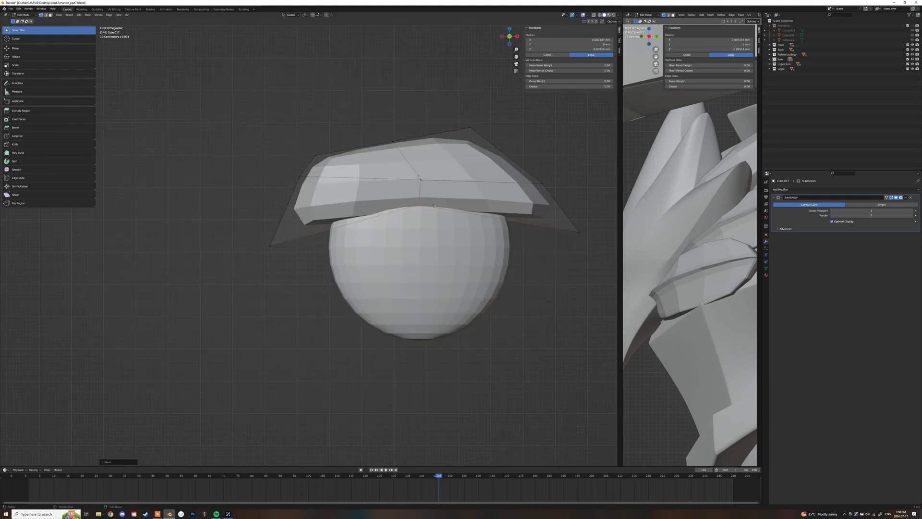
Move and scale along Z in several passes to fit the arched block closely over the top of the sphere
{"action": "key", "text": "Tab"}
{"action": "middle_click_drag", "start_coordinate": [432, 206], "coordinate": [418, 216]}
{"action": "left_click", "coordinate": [411, 267]}
{"action": "key", "text": "g"}
{"action": "key", "text": "z"}
{"action": "middle_click_drag", "start_coordinate": [398, 255], "coordinate": [451, 258]}
{"action": "key", "text": "s"}
{"action": "key", "text": "z"}
{"action": "left_click", "coordinate": [408, 221]}
{"action": "key", "text": "g"}
{"action": "key", "text": "z"}
{"action": "left_click", "coordinate": [407, 203]}
{"action": "middle_click_drag", "start_coordinate": [408, 203], "coordinate": [449, 215]}
{"action": "key", "text": "s"}
{"action": "key", "text": "z"}
{"action": "left_click", "coordinate": [444, 211]}
{"action": "left_click", "coordinate": [445, 192]}
Move the arch's outer end vertices down along both sides of the sphere in front view
{"action": "key", "text": "Tab"}
{"action": "key", "text": "shift+z"}
{"action": "scroll", "coordinate": [519, 275], "scroll_direction": "up", "scroll_amount": 1}
{"action": "key", "text": "g"}
{"action": "left_click", "coordinate": [521, 206]}
{"action": "key", "text": "g"}
{"action": "key", "text": "g"}
{"action": "left_click", "coordinate": [288, 354]}
{"action": "key", "text": "g"}
{"action": "left_click", "coordinate": [193, 240]}
{"action": "key", "text": "g"}
Reposition the arch's upper and side vertices so its outline wraps evenly around the sphere in front view
{"action": "left_click_drag", "start_coordinate": [432, 112], "coordinate": [235, 197]}
{"action": "left_click", "coordinate": [316, 156]}
{"action": "key", "text": "g"}
{"action": "left_click_drag", "start_coordinate": [230, 202], "coordinate": [233, 240]}
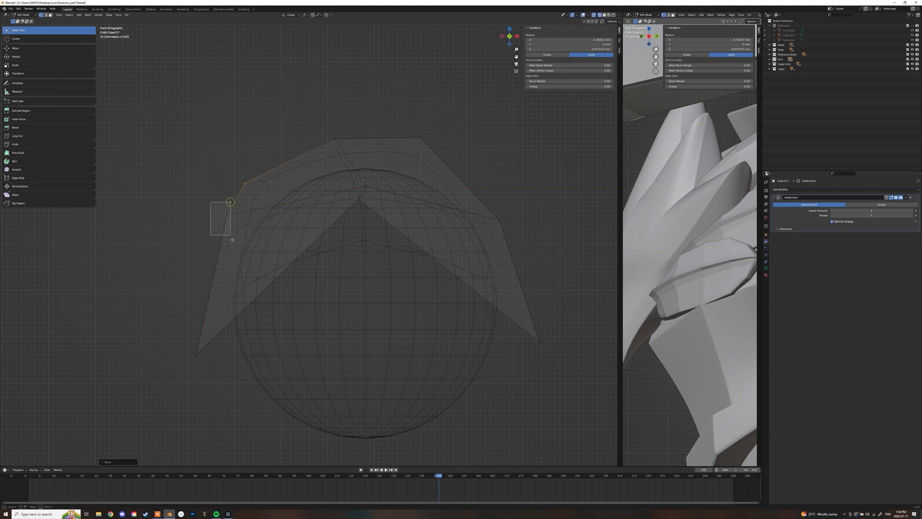
{"action": "left_click", "coordinate": [459, 263]}
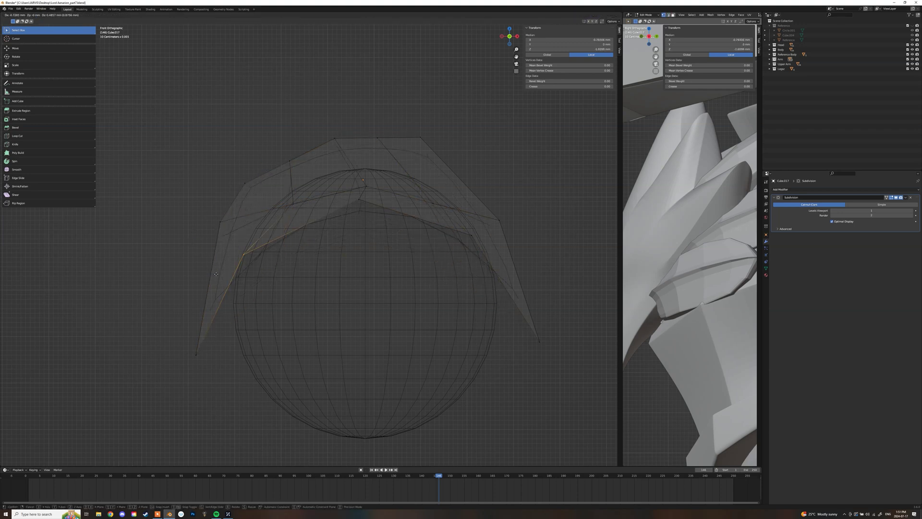
{"action": "key", "text": "shift+z"}
{"action": "scroll", "coordinate": [453, 230], "scroll_direction": "down", "scroll_amount": 2}
{"action": "key", "text": "shift+z"}
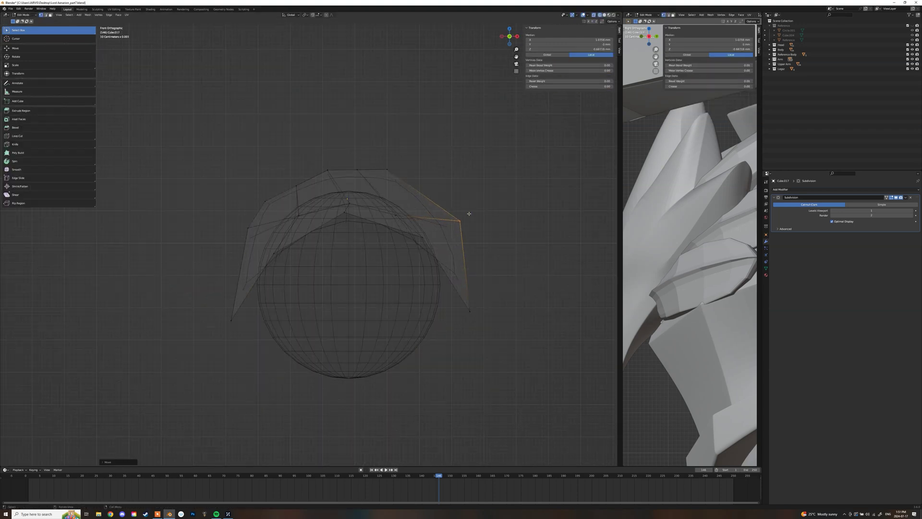
Shift the arch's selected vertices along Y in side view
{"action": "key", "text": "Tab"}
{"action": "scroll", "coordinate": [481, 239], "scroll_direction": "down", "scroll_amount": 7}
{"action": "key", "text": "shift+z"}
{"action": "key", "text": "KP_3"}
{"action": "scroll", "coordinate": [368, 226], "scroll_direction": "up", "scroll_amount": 6}
{"action": "key", "text": "Tab"}
{"action": "key", "text": "g"}
{"action": "key", "text": "y"}
{"action": "left_click", "coordinate": [399, 168]}
Rotate the arch so that it sits tilted over the top of the sphere
{"action": "key", "text": "shift+z"}
{"action": "left_click_drag", "start_coordinate": [366, 166], "coordinate": [412, 221]}
{"action": "key", "text": "r"}
{"action": "middle_click_drag", "start_coordinate": [341, 192], "coordinate": [414, 193]}
{"action": "key", "text": "shift+z"}
{"action": "left_click", "coordinate": [508, 194]}
{"action": "key", "text": "KP_3"}
{"action": "left_click", "coordinate": [481, 184]}
{"action": "key", "text": "Tab"}
{"action": "scroll", "coordinate": [481, 185], "scroll_direction": "down", "scroll_amount": 8}
{"action": "middle_click_drag", "start_coordinate": [481, 185], "coordinate": [552, 192]}
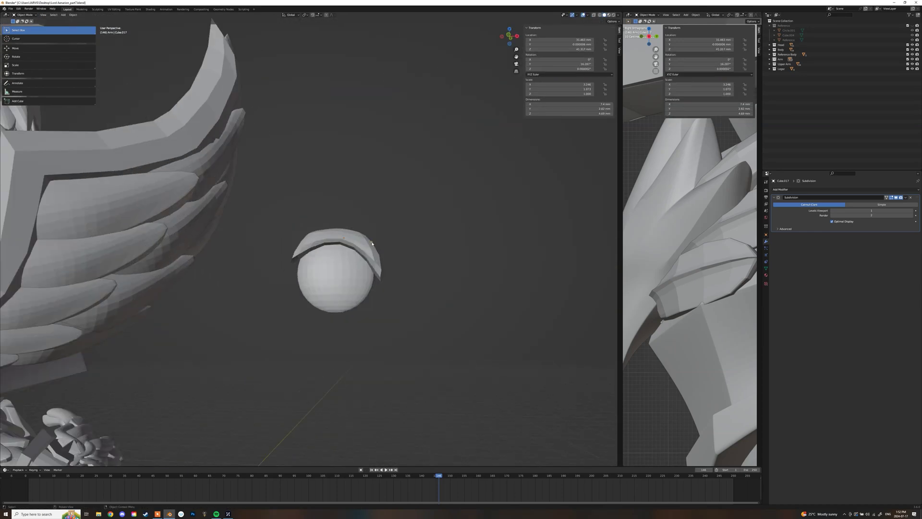
Show the Reference collection and bring the figure's other collections back into view
{"action": "key", "text": "KP_1"}
{"action": "key", "text": "shift+z"}
{"action": "key", "text": "1"}
{"action": "left_click_drag", "start_coordinate": [912, 69], "coordinate": [911, 45]}
Try a rotated, resized copy of the arch beneath the sphere, and delete it
{"action": "left_click", "coordinate": [385, 292]}
{"action": "key", "text": "r"}
{"action": "left_click", "coordinate": [336, 243]}
{"action": "key", "text": "s"}
{"action": "left_click", "coordinate": [393, 290]}
{"action": "key", "text": "shift+z"}
{"action": "middle_click_drag", "start_coordinate": [393, 290], "coordinate": [362, 283]}
{"action": "key", "text": "KP_3"}
{"action": "key", "text": "r"}
{"action": "key", "text": "g"}
{"action": "left_click", "coordinate": [383, 276]}
{"action": "scroll", "coordinate": [379, 277], "scroll_direction": "down", "scroll_amount": 6}
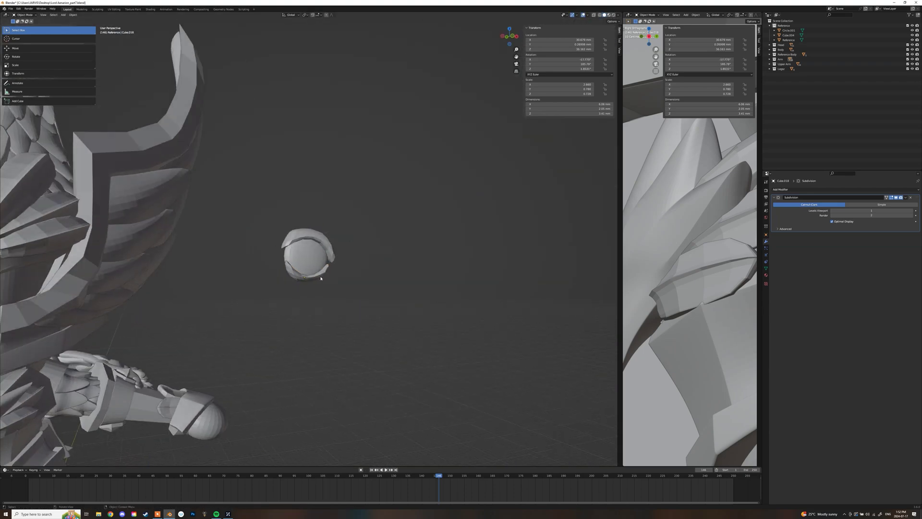
{"action": "key", "text": "Delete"}
Add a 2 mm cube and place it above the arch and sphere in front view
{"action": "key", "text": "KP_1"}
{"action": "scroll", "coordinate": [343, 274], "scroll_direction": "up", "scroll_amount": 5}
{"action": "key", "text": "shift+a"}
{"action": "left_click", "coordinate": [412, 265]}
{"action": "scroll", "coordinate": [374, 307], "scroll_direction": "down", "scroll_amount": 9}
{"action": "key", "text": "g"}
{"action": "left_click", "coordinate": [335, 235]}
{"action": "key", "text": "KP_3"}
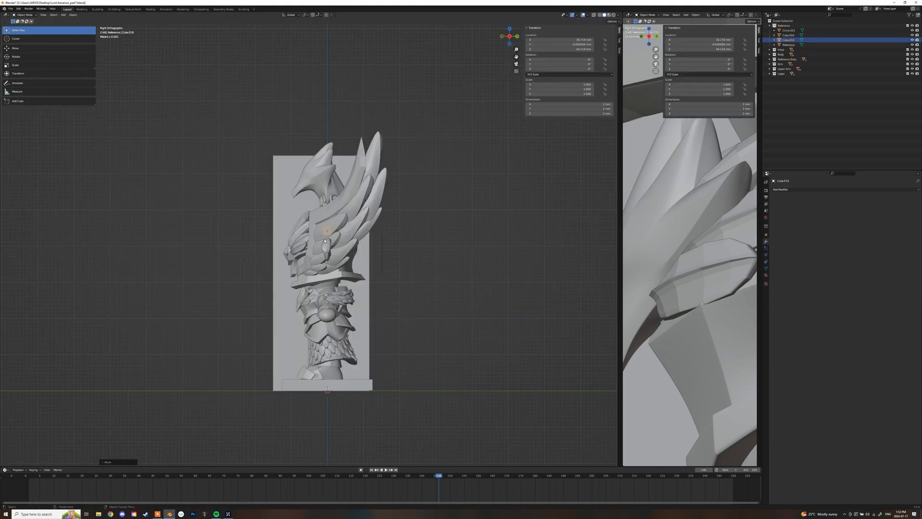
{"action": "key", "text": "KP_1"}
Extrude the cube's end sideways in two narrowing, downward-sloping segments above the arch in front view
{"action": "key", "text": "Tab"}
{"action": "scroll", "coordinate": [311, 240], "scroll_direction": "up", "scroll_amount": 10}
{"action": "key", "text": "ctrl+r"}
{"action": "left_click", "coordinate": [320, 129]}
{"action": "key", "text": "shift+z"}
{"action": "key", "text": "ctrl+z"}
{"action": "key", "text": "e"}
{"action": "left_click", "coordinate": [439, 149]}
{"action": "left_click", "coordinate": [434, 168]}
{"action": "key", "text": "e"}
{"action": "left_click", "coordinate": [497, 180]}
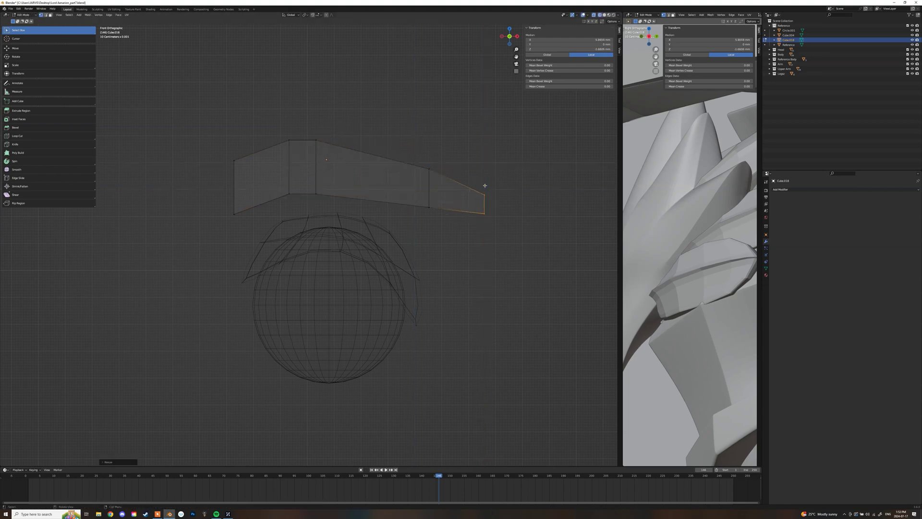
Move the tapered brow piece into place above the sphere and rescale it along the Y axis in side view
{"action": "left_click", "coordinate": [484, 187]}
{"action": "key", "text": "Tab"}
{"action": "key", "text": "g"}
{"action": "left_click", "coordinate": [467, 184]}
{"action": "key", "text": "KP_3"}
{"action": "key", "text": "s"}
{"action": "key", "text": "y"}
{"action": "left_click", "coordinate": [478, 192]}
Add a loop cut across the brow piece and reposition vertices to refine its outline
{"action": "key", "text": "shift+z"}
{"action": "mouse_move", "coordinate": [475, 202]}
{"action": "middle_mouse_down"}
{"action": "mouse_move", "coordinate": [432, 262]}
{"action": "mouse_move", "coordinate": [231, 231]}
{"action": "mouse_move", "coordinate": [411, 263]}
{"action": "middle_mouse_up"}
{"action": "key", "text": "Tab"}
{"action": "key", "text": "2"}
{"action": "left_click", "coordinate": [401, 241]}
{"action": "key", "text": "ctrl+r"}
{"action": "left_click", "coordinate": [400, 241]}
{"action": "key", "text": "1"}
{"action": "key", "text": "g"}
{"action": "left_click", "coordinate": [211, 235]}
Check the brow piece in front view and rescale the whole piece along the Y axis
{"action": "key", "text": "KP_1"}
{"action": "left_click", "coordinate": [506, 248]}
{"action": "middle_click_drag", "start_coordinate": [505, 247], "coordinate": [344, 412]}
{"action": "left_click", "coordinate": [487, 246]}
{"action": "middle_click_drag", "start_coordinate": [487, 246], "coordinate": [529, 250]}
{"action": "key", "text": "Tab"}
{"action": "key", "text": "s"}
{"action": "key", "text": "y"}
{"action": "left_click", "coordinate": [444, 242]}
Select the sphere with its arched pieces and move them together onto the figure's head in front and side views
{"action": "left_click", "coordinate": [366, 256]}
{"action": "left_click", "coordinate": [332, 273], "text": "shift"}
{"action": "key", "text": "KP_1"}
{"action": "key", "text": "g"}
{"action": "key", "text": "KP_3"}
{"action": "key", "text": "g"}
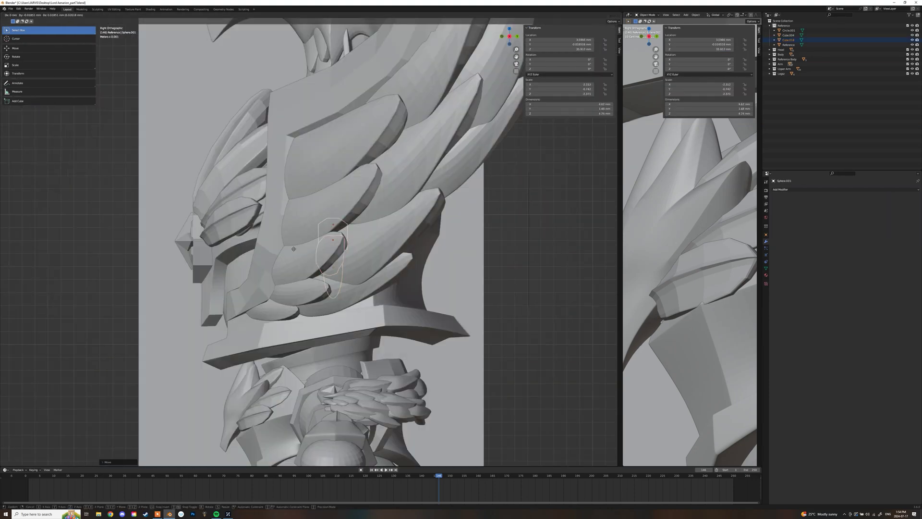
{"action": "left_click", "coordinate": [293, 249]}
Rotate and shrink the eye assembly in top, front and side views to match the angle of the helmet's face opening
{"action": "key", "text": "KP_7"}
{"action": "key", "text": "r"}
{"action": "middle_click_drag", "start_coordinate": [287, 317], "coordinate": [242, 263]}
{"action": "key", "text": "KP_1"}
{"action": "key", "text": "s"}
{"action": "key", "text": "KP_3"}
{"action": "key", "text": "r"}
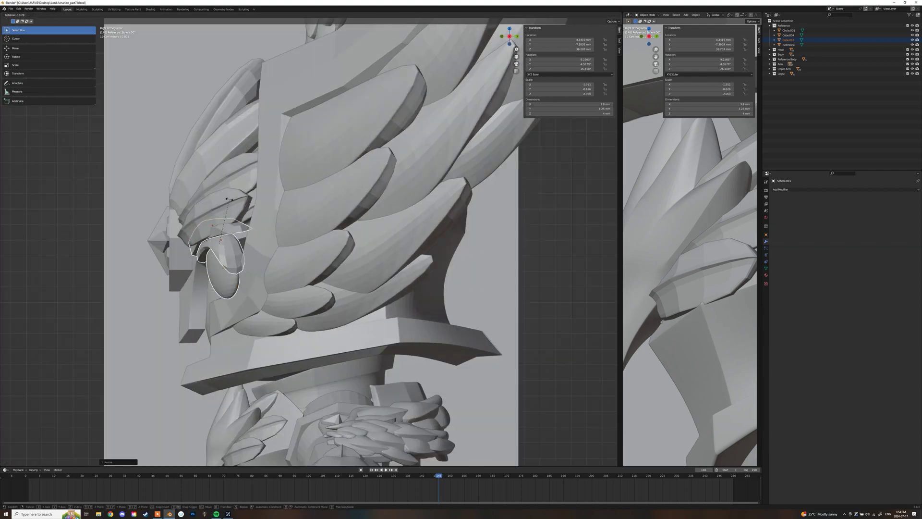
{"action": "left_click", "coordinate": [234, 208]}
Move the eye pieces along the Y axis so they sit inside the helmet's face opening
{"action": "key", "text": "KP_1"}
{"action": "scroll", "coordinate": [236, 211], "scroll_direction": "up", "scroll_amount": 3}
{"action": "key", "text": "g"}
{"action": "key", "text": "y"}
{"action": "left_click", "coordinate": [288, 240]}
{"action": "middle_click_drag", "start_coordinate": [288, 241], "coordinate": [237, 209]}
{"action": "left_click", "coordinate": [298, 255], "text": "shift"}
{"action": "key", "text": "KP_1"}
Reposition the arched pieces over the eyeball in front view
{"action": "left_click", "coordinate": [326, 220]}
{"action": "middle_click_drag", "start_coordinate": [369, 221], "coordinate": [300, 230]}
{"action": "left_click", "coordinate": [289, 202]}
{"action": "key", "text": "KP_1"}
{"action": "scroll", "coordinate": [283, 218], "scroll_direction": "up", "scroll_amount": 3}
{"action": "left_click", "coordinate": [289, 209]}
{"action": "left_click", "coordinate": [249, 233]}
{"action": "key", "text": "g"}
{"action": "left_click", "coordinate": [290, 220]}
Shift the eye part along the Y axis and rotate the upper eyelid to follow the eyeball
{"action": "left_click", "coordinate": [192, 264]}
{"action": "left_click", "coordinate": [211, 211]}
{"action": "key", "text": "g"}
{"action": "key", "text": "y"}
{"action": "left_click", "coordinate": [403, 259]}
{"action": "scroll", "coordinate": [303, 246], "scroll_direction": "down", "scroll_amount": 4}
{"action": "left_click", "coordinate": [298, 226]}
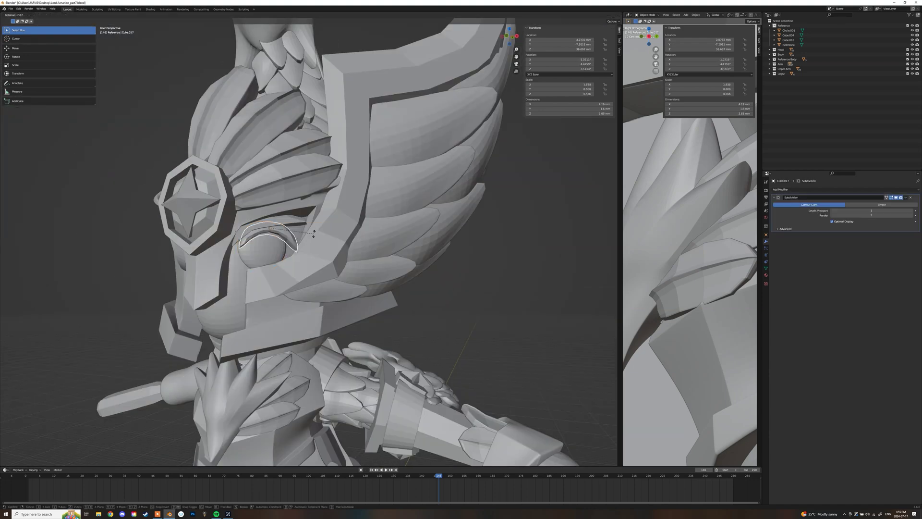
{"action": "left_click", "coordinate": [297, 222]}
Add a Subdivision modifier to the brow piece and adjust the vertices at its ends
{"action": "left_click", "coordinate": [835, 189]}
{"action": "left_click", "coordinate": [824, 278]}
{"action": "scroll", "coordinate": [312, 231], "scroll_direction": "up", "scroll_amount": 5}
{"action": "key", "text": "Tab"}
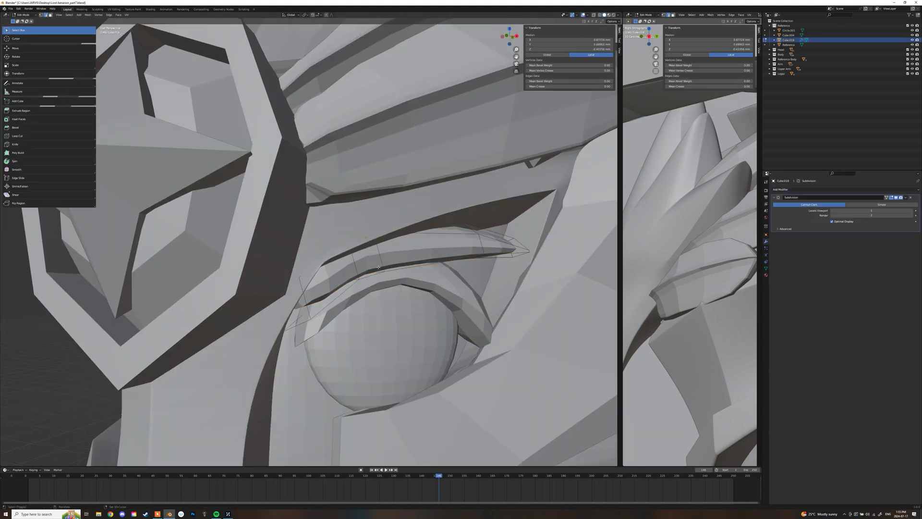
{"action": "key", "text": "shift+z"}
{"action": "left_click_drag", "start_coordinate": [226, 268], "coordinate": [301, 360]}
{"action": "left_click_drag", "start_coordinate": [545, 212], "coordinate": [478, 269]}
{"action": "key", "text": "g"}
{"action": "key", "text": "shift+z"}
Move the brow's outer tip vertices so the tapered end fits into the helmet's eye socket
{"action": "middle_click_drag", "start_coordinate": [410, 290], "coordinate": [432, 249]}
{"action": "key", "text": "shift+z"}
{"action": "left_click_drag", "start_coordinate": [528, 148], "coordinate": [451, 240]}
{"action": "mouse_move", "coordinate": [452, 240]}
{"action": "middle_mouse_down"}
{"action": "mouse_move", "coordinate": [385, 388]}
{"action": "mouse_move", "coordinate": [461, 317]}
{"action": "middle_mouse_up"}
{"action": "key", "text": "g"}
{"action": "left_click", "coordinate": [485, 331]}
{"action": "key", "text": "shift+z"}
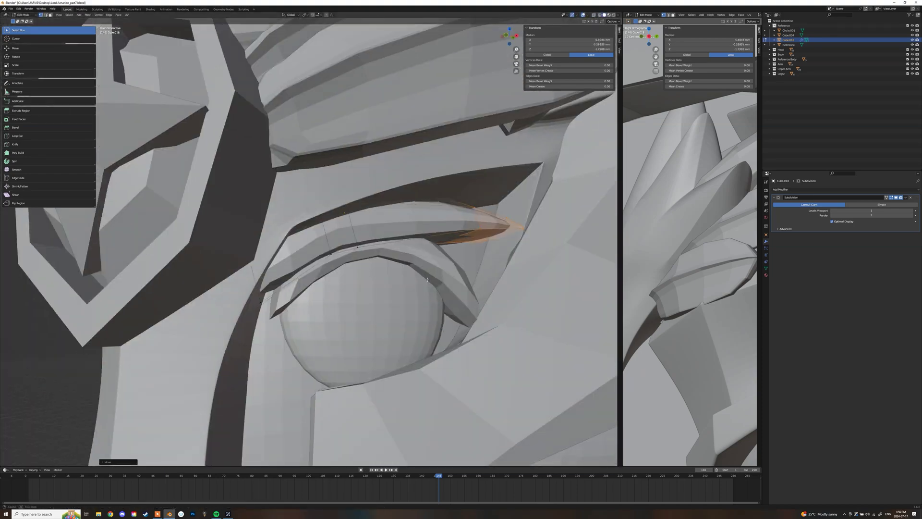
{"action": "key", "text": "Tab"}
{"action": "scroll", "coordinate": [467, 271], "scroll_direction": "down", "scroll_amount": 8}
Move the inner corner vertices of the upper eyelid outward beside the eyeball, working in wireframe
{"action": "scroll", "coordinate": [331, 269], "scroll_direction": "up", "scroll_amount": 8}
{"action": "left_click", "coordinate": [328, 267]}
{"action": "middle_click_drag", "start_coordinate": [328, 268], "coordinate": [332, 269]}
{"action": "scroll", "coordinate": [300, 298], "scroll_direction": "up", "scroll_amount": 4}
{"action": "key", "text": "shift+z"}
{"action": "key", "text": "1"}
{"action": "key", "text": "Tab"}
{"action": "key", "text": "Tab"}
{"action": "left_click_drag", "start_coordinate": [912, 50], "coordinate": [912, 73]}
{"action": "key", "text": "Tab"}
{"action": "left_click_drag", "start_coordinate": [173, 344], "coordinate": [205, 372]}
{"action": "key", "text": "g"}
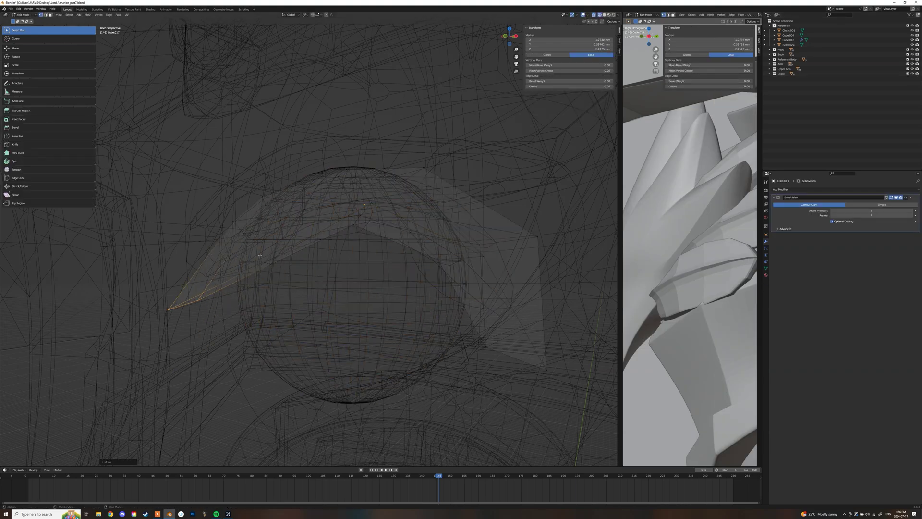
{"action": "left_click", "coordinate": [175, 292]}
{"action": "key", "text": "shift+z"}
Resize the eyeball within the helmet's face opening
{"action": "scroll", "coordinate": [430, 250], "scroll_direction": "down", "scroll_amount": 10}
{"action": "key", "text": "Tab"}
{"action": "left_click", "coordinate": [342, 254]}
{"action": "key", "text": "s"}
{"action": "left_click", "coordinate": [343, 254]}
Reposition the vertices at the upper eyelid's outer end beside the eyeball
{"action": "key", "text": "KP_3"}
{"action": "mouse_move", "coordinate": [343, 254]}
{"action": "middle_mouse_down"}
{"action": "mouse_move", "coordinate": [433, 261]}
{"action": "mouse_move", "coordinate": [430, 282]}
{"action": "middle_mouse_up"}
{"action": "scroll", "coordinate": [432, 262], "scroll_direction": "up", "scroll_amount": 8}
{"action": "left_click", "coordinate": [421, 253]}
{"action": "key", "text": "Tab"}
{"action": "key", "text": "shift+z"}
{"action": "left_click_drag", "start_coordinate": [438, 259], "coordinate": [410, 294]}
{"action": "key", "text": "g"}
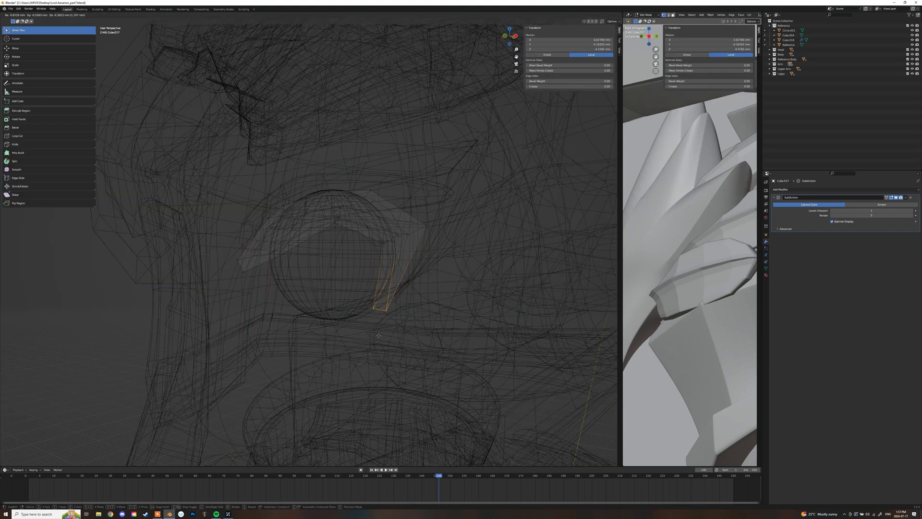
{"action": "left_click", "coordinate": [415, 253]}
Adjust another vertex of the upper eyelid to refine its curve around the eyeball
{"action": "left_click", "coordinate": [398, 236]}
{"action": "mouse_move", "coordinate": [398, 236]}
{"action": "middle_mouse_down"}
{"action": "mouse_move", "coordinate": [387, 267]}
{"action": "mouse_move", "coordinate": [428, 240]}
{"action": "mouse_move", "coordinate": [395, 224]}
{"action": "mouse_move", "coordinate": [375, 269]}
{"action": "mouse_move", "coordinate": [424, 205]}
{"action": "mouse_move", "coordinate": [326, 228]}
{"action": "mouse_move", "coordinate": [288, 206]}
{"action": "mouse_move", "coordinate": [477, 233]}
{"action": "mouse_move", "coordinate": [308, 216]}
{"action": "middle_mouse_up"}
{"action": "key", "text": "shift+z"}
{"action": "key", "text": "g"}
{"action": "left_click", "coordinate": [425, 233]}
{"action": "scroll", "coordinate": [423, 226], "scroll_direction": "down", "scroll_amount": 4}
{"action": "key", "text": "Tab"}
Select the eye parts together, then scale and reposition them in the face opening
{"action": "left_click", "coordinate": [384, 222], "text": "shift"}
{"action": "left_click", "coordinate": [361, 254], "text": "shift"}
{"action": "key", "text": "s"}
{"action": "left_click", "coordinate": [429, 202]}
{"action": "key", "text": "g"}
{"action": "left_click", "coordinate": [323, 230]}
Smooth the brow piece above the eye with a Subdivision viewport level of 2
{"action": "left_click", "coordinate": [481, 236]}
{"action": "scroll", "coordinate": [391, 257], "scroll_direction": "down", "scroll_amount": 8}
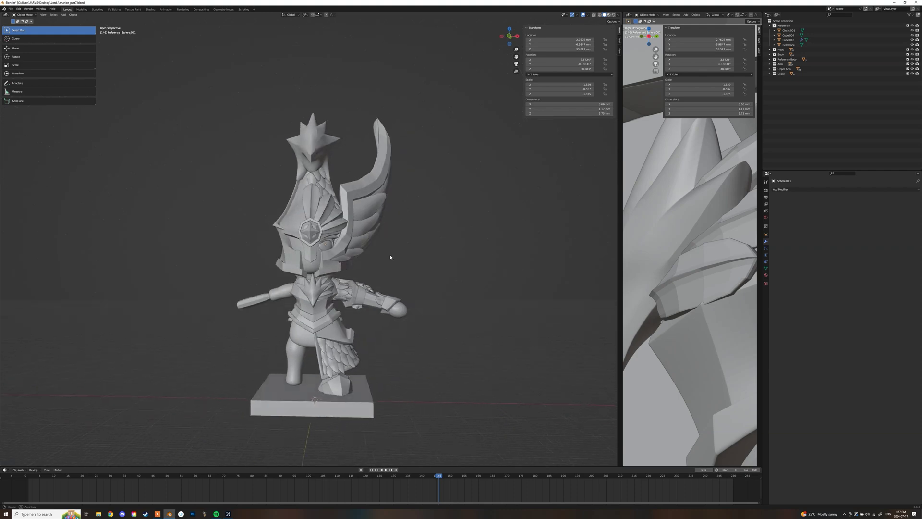
{"action": "scroll", "coordinate": [391, 257], "scroll_direction": "up", "scroll_amount": 10}
{"action": "middle_click_drag", "start_coordinate": [391, 257], "coordinate": [365, 235]}
{"action": "left_click", "coordinate": [370, 231]}
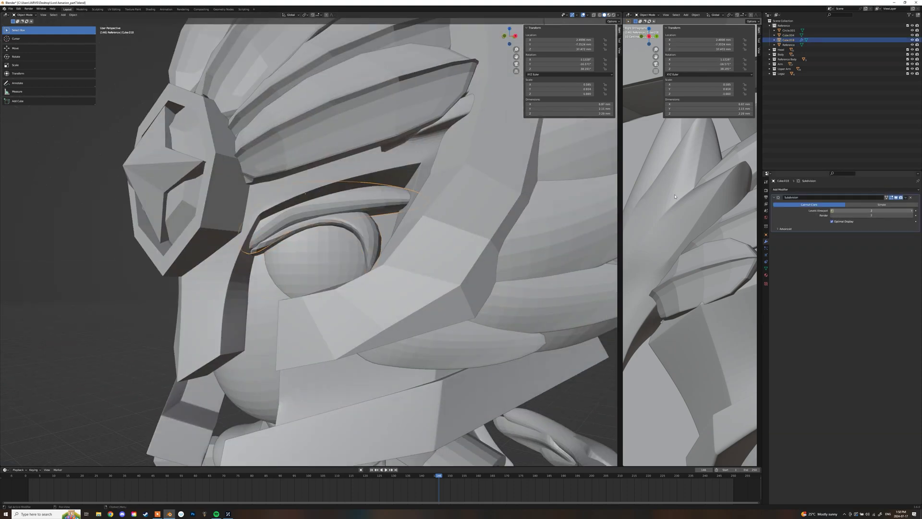
{"action": "key", "text": "alt+a"}
Examine the whole figure with the fitted eye, then its lower body
{"action": "scroll", "coordinate": [483, 247], "scroll_direction": "down", "scroll_amount": 12}
{"action": "middle_click_drag", "start_coordinate": [463, 240], "coordinate": [327, 246]}
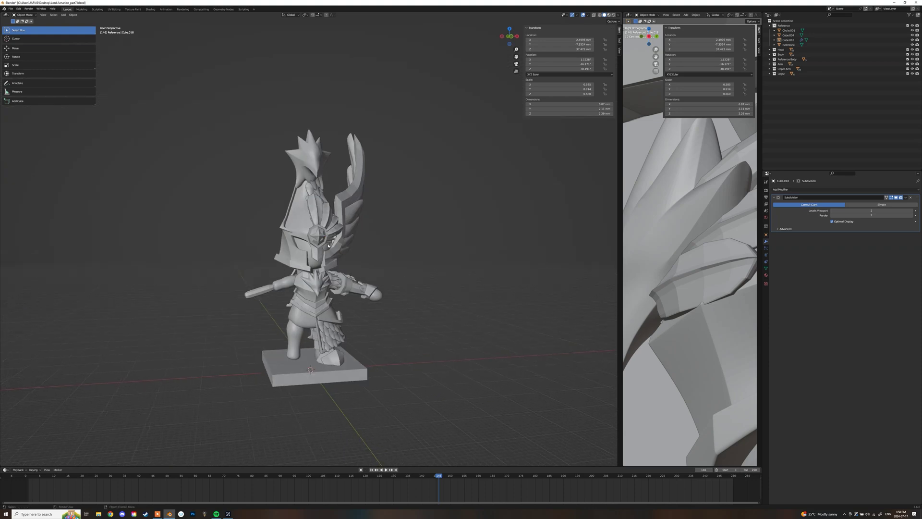
{"action": "scroll", "coordinate": [328, 245], "scroll_direction": "up", "scroll_amount": 5}
{"action": "middle_click_drag", "start_coordinate": [444, 244], "coordinate": [385, 245]}
{"action": "middle_click_drag", "start_coordinate": [384, 307], "coordinate": [365, 202], "text": "shift"}
{"action": "scroll", "coordinate": [365, 230], "scroll_direction": "up", "scroll_amount": 5}
{"action": "middle_click_drag", "start_coordinate": [355, 250], "coordinate": [307, 288]}
Examine the mesh of the trim along the scale skirt's lower edge from behind, front and side
{"action": "left_click", "coordinate": [204, 339]}
{"action": "key", "text": "Tab"}
{"action": "middle_click_drag", "start_coordinate": [204, 340], "coordinate": [396, 256]}
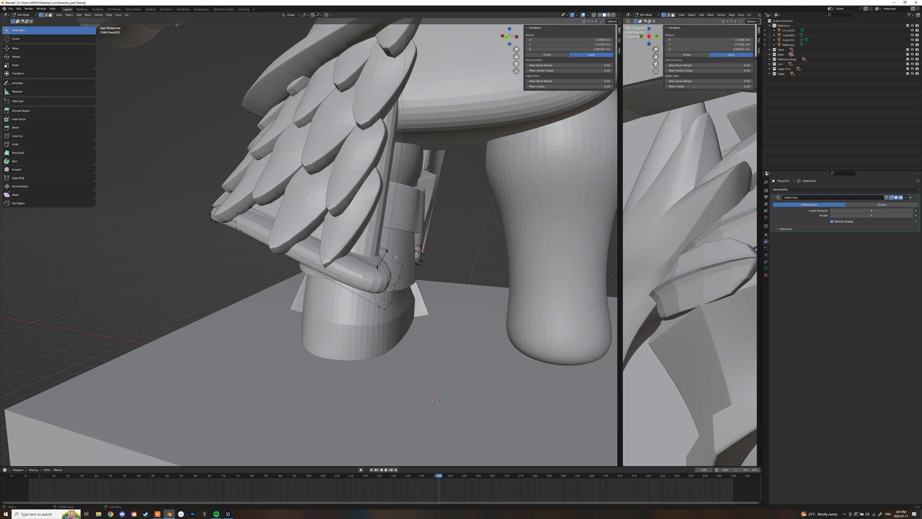
{"action": "scroll", "coordinate": [396, 257], "scroll_direction": "down", "scroll_amount": 8}
{"action": "middle_click_drag", "start_coordinate": [362, 204], "coordinate": [401, 195]}
{"action": "key", "text": "Tab"}
{"action": "key", "text": "KP_1"}
{"action": "key", "text": "KP_3"}
{"action": "key", "text": "Tab"}
{"action": "key", "text": "Tab"}
{"action": "key", "text": "KP_1"}
Add a 2 mm cube and move it up beside the skirt's lower edge in side view
{"action": "key", "text": "shift+a"}
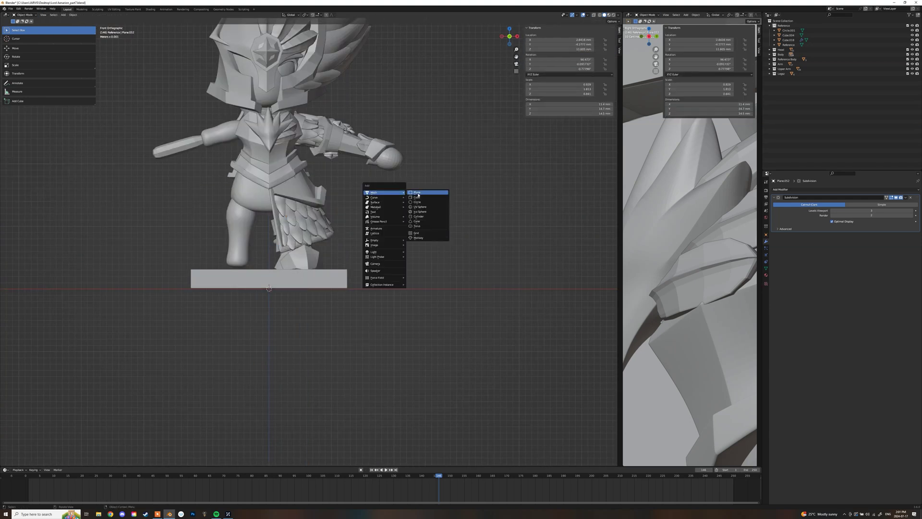
{"action": "left_click", "coordinate": [417, 197]}
{"action": "key", "text": "KP_3"}
{"action": "key", "text": "g"}
{"action": "left_click", "coordinate": [454, 163]}
Scale the new cube narrower along X and along Y beside the skirt's open edge
{"action": "middle_click_drag", "start_coordinate": [453, 162], "coordinate": [370, 206]}
{"action": "scroll", "coordinate": [379, 221], "scroll_direction": "up", "scroll_amount": 6}
{"action": "key", "text": "s"}
{"action": "key", "text": "x"}
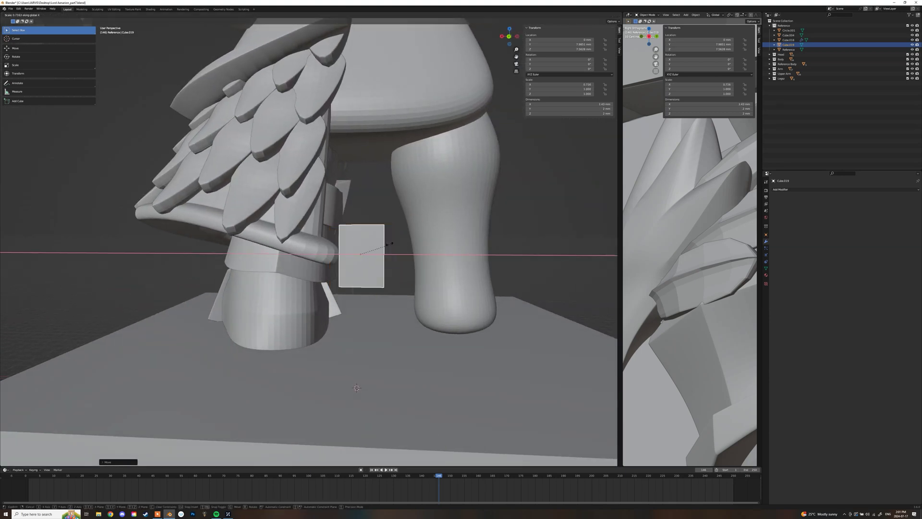
{"action": "left_click", "coordinate": [385, 246]}
{"action": "middle_click_drag", "start_coordinate": [384, 246], "coordinate": [211, 243]}
{"action": "key", "text": "s"}
{"action": "key", "text": "y"}
{"action": "left_click", "coordinate": [199, 247]}
Stretch the cube along Z into a long strip and tilt, scale and move it along the scale skirt's open edge
{"action": "key", "text": "s"}
{"action": "key", "text": "z"}
{"action": "left_click", "coordinate": [207, 168]}
{"action": "middle_click_drag", "start_coordinate": [216, 168], "coordinate": [276, 262], "text": "shift"}
{"action": "key", "text": "g"}
{"action": "key", "text": "r"}
{"action": "left_click", "coordinate": [283, 230]}
{"action": "middle_click_drag", "start_coordinate": [283, 231], "coordinate": [499, 247]}
{"action": "key", "text": "g"}
{"action": "key", "text": "s"}
{"action": "left_click", "coordinate": [313, 144]}
{"action": "scroll", "coordinate": [425, 245], "scroll_direction": "down", "scroll_amount": 5}
{"action": "left_click", "coordinate": [428, 249]}
{"action": "scroll", "coordinate": [436, 253], "scroll_direction": "down", "scroll_amount": 4}
Add evenly spaced loop cuts across the length of the strip
{"action": "middle_click_drag", "start_coordinate": [384, 247], "coordinate": [336, 238]}
{"action": "scroll", "coordinate": [402, 254], "scroll_direction": "up", "scroll_amount": 8}
{"action": "key", "text": "Tab"}
{"action": "key", "text": "2"}
{"action": "key", "text": "ctrl+r"}
{"action": "left_click", "coordinate": [303, 353]}
{"action": "left_click", "coordinate": [303, 353]}
{"action": "middle_click_drag", "start_coordinate": [304, 353], "coordinate": [390, 436]}
{"action": "left_click", "coordinate": [349, 336]}
Move the strip's edges so it follows the skirt's slope and ends in a point
{"action": "key", "text": "KP_1"}
{"action": "key", "text": "ctrl+KP_1"}
{"action": "key", "text": "g"}
{"action": "left_click", "coordinate": [386, 377]}
{"action": "left_click", "coordinate": [258, 375]}
{"action": "key", "text": "g"}
{"action": "middle_click_drag", "start_coordinate": [335, 274], "coordinate": [327, 235]}
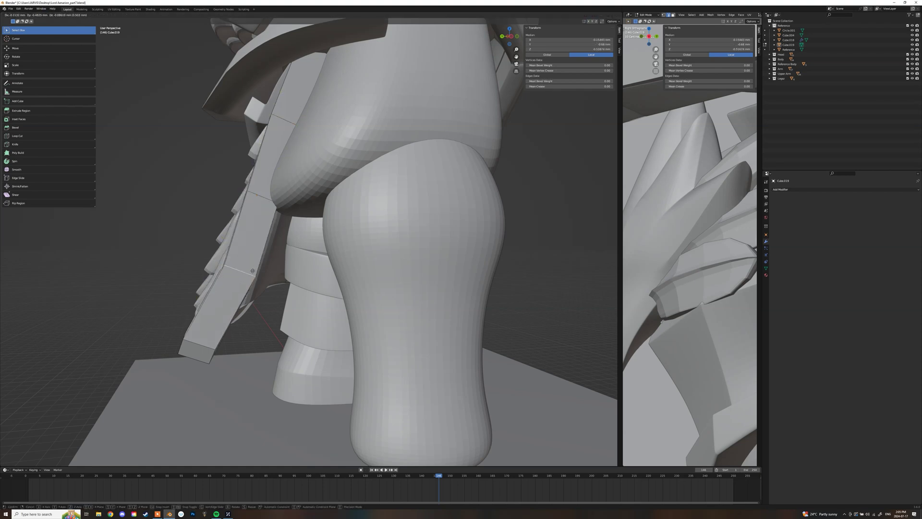
{"action": "middle_click_drag", "start_coordinate": [307, 157], "coordinate": [380, 201]}
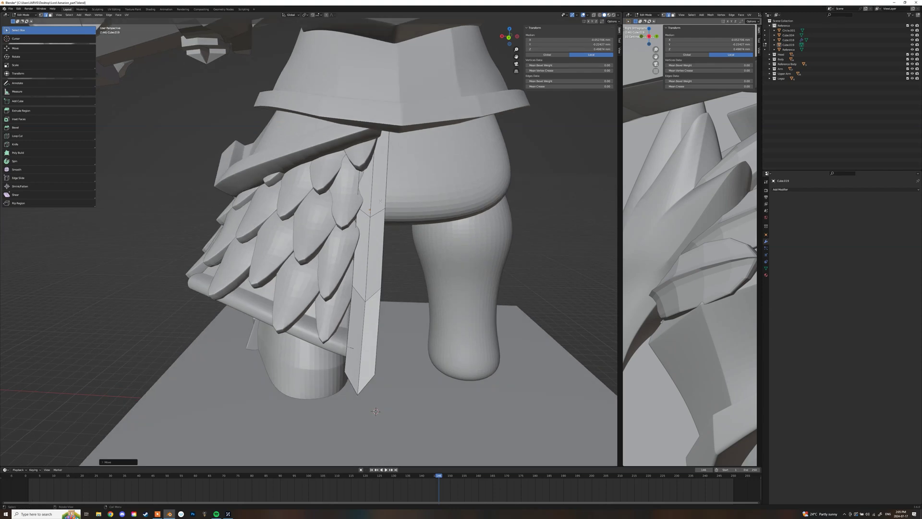
Reposition the lower faces of the strip to fit its pointed end against the skirt's lower corner
{"action": "left_click", "coordinate": [374, 298], "text": "alt"}
{"action": "key", "text": "3"}
{"action": "middle_click_drag", "start_coordinate": [387, 293], "coordinate": [387, 263]}
{"action": "left_click", "coordinate": [371, 343]}
{"action": "left_click", "coordinate": [365, 358], "text": "shift"}
{"action": "middle_click_drag", "start_coordinate": [371, 343], "coordinate": [362, 307]}
{"action": "scroll", "coordinate": [407, 351], "scroll_direction": "down", "scroll_amount": 2}
{"action": "key", "text": "g"}
{"action": "left_click", "coordinate": [400, 349]}
{"action": "key", "text": "g"}
{"action": "left_click", "coordinate": [281, 341]}
{"action": "key", "text": "g"}
{"action": "left_click", "coordinate": [386, 334]}
Adjust the edge loops near the strip's upper end where it meets the waist armour
{"action": "key", "text": "2"}
{"action": "left_click", "coordinate": [318, 168], "text": "alt"}
{"action": "middle_click_drag", "start_coordinate": [317, 168], "coordinate": [392, 159]}
{"action": "key", "text": "shift+z"}
{"action": "left_click", "coordinate": [348, 137], "text": "alt+shift"}
{"action": "key", "text": "shift+z"}
{"action": "left_click", "coordinate": [333, 127]}
{"action": "scroll", "coordinate": [392, 164], "scroll_direction": "down", "scroll_amount": 6}
{"action": "scroll", "coordinate": [396, 240], "scroll_direction": "down", "scroll_amount": 4}
{"action": "key", "text": "Tab"}
Add a Subdivision Surface modifier to the strip and raise its viewport level
{"action": "left_click", "coordinate": [398, 254]}
{"action": "middle_click_drag", "start_coordinate": [398, 254], "coordinate": [385, 255]}
{"action": "scroll", "coordinate": [385, 255], "scroll_direction": "up", "scroll_amount": 5}
{"action": "left_click", "coordinate": [337, 252]}
{"action": "left_click", "coordinate": [797, 191]}
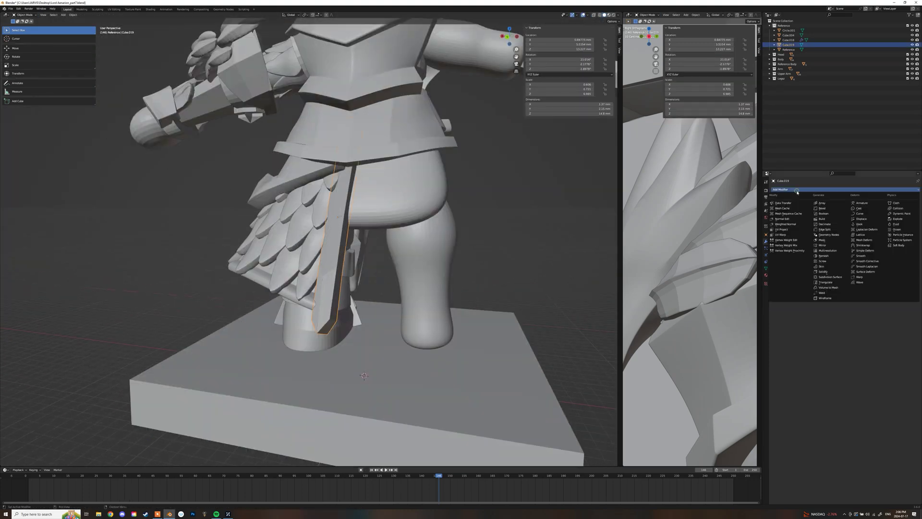
{"action": "left_click", "coordinate": [830, 277]}
{"action": "scroll", "coordinate": [371, 304], "scroll_direction": "up", "scroll_amount": 4}
{"action": "left_click", "coordinate": [911, 212]}
Adjust the lengthwise edge loop of the smoothed strip along the scales
{"action": "middle_click_drag", "start_coordinate": [358, 305], "coordinate": [356, 280]}
{"action": "key", "text": "Tab"}
{"action": "left_click", "coordinate": [355, 279]}
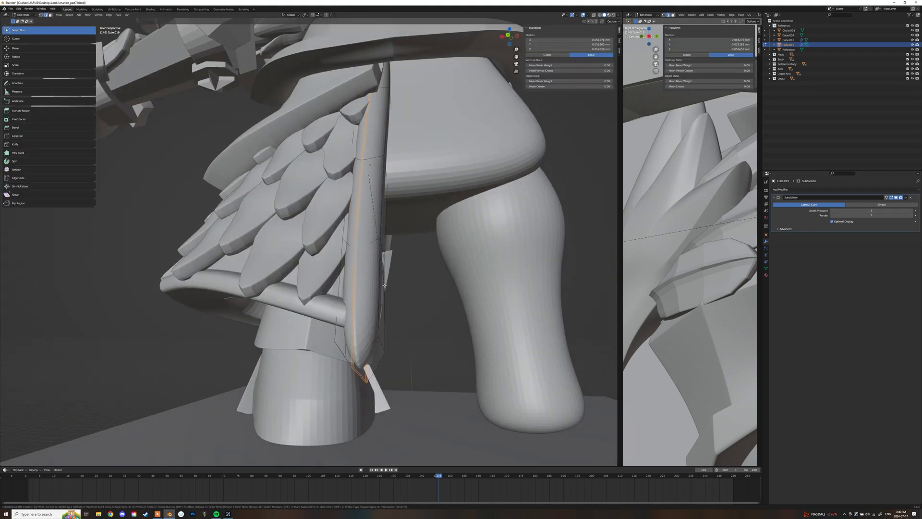
{"action": "middle_click_drag", "start_coordinate": [348, 355], "coordinate": [470, 261]}
{"action": "left_click", "coordinate": [452, 333]}
{"action": "key", "text": "Tab"}
{"action": "left_click", "coordinate": [433, 336]}
Move the strip's pointed lower end in wireframe to refine its tip below the skirt
{"action": "scroll", "coordinate": [433, 336], "scroll_direction": "down", "scroll_amount": 4}
{"action": "scroll", "coordinate": [470, 261], "scroll_direction": "down", "scroll_amount": 4}
{"action": "scroll", "coordinate": [432, 289], "scroll_direction": "up", "scroll_amount": 5}
{"action": "left_click", "coordinate": [405, 306]}
{"action": "middle_click_drag", "start_coordinate": [406, 305], "coordinate": [394, 344]}
{"action": "key", "text": "Tab"}
{"action": "key", "text": "shift+z"}
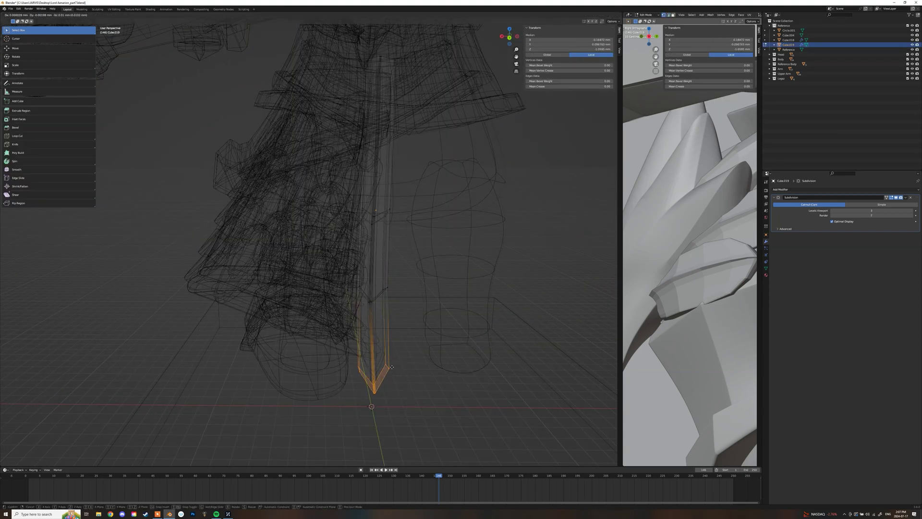
{"action": "key", "text": "Tab"}
{"action": "key", "text": "shift+z"}
Move the small block in front of the waist toward the armour in front view
{"action": "scroll", "coordinate": [391, 362], "scroll_direction": "down", "scroll_amount": 6}
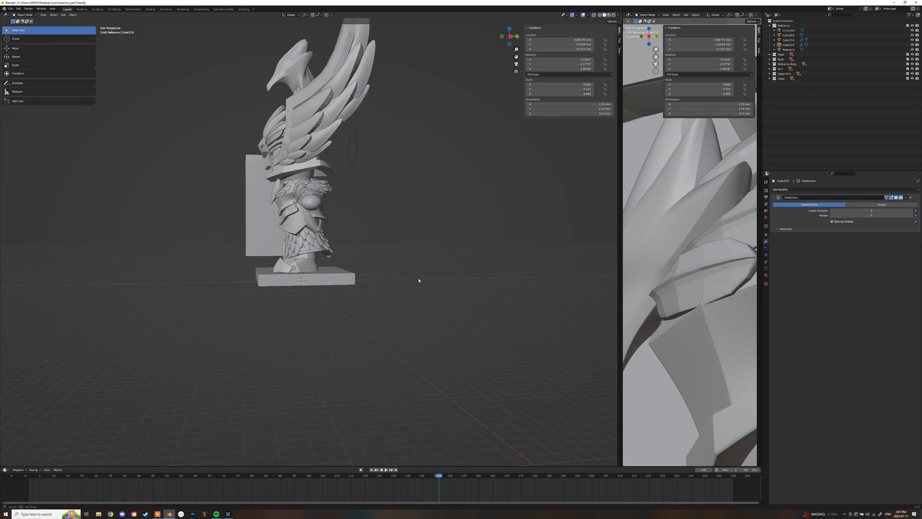
{"action": "scroll", "coordinate": [343, 92], "scroll_direction": "up", "scroll_amount": 6}
{"action": "middle_click_drag", "start_coordinate": [345, 114], "coordinate": [345, 194]}
{"action": "scroll", "coordinate": [340, 101], "scroll_direction": "down", "scroll_amount": 5}
{"action": "scroll", "coordinate": [334, 135], "scroll_direction": "up", "scroll_amount": 2}
{"action": "left_click", "coordinate": [346, 195]}
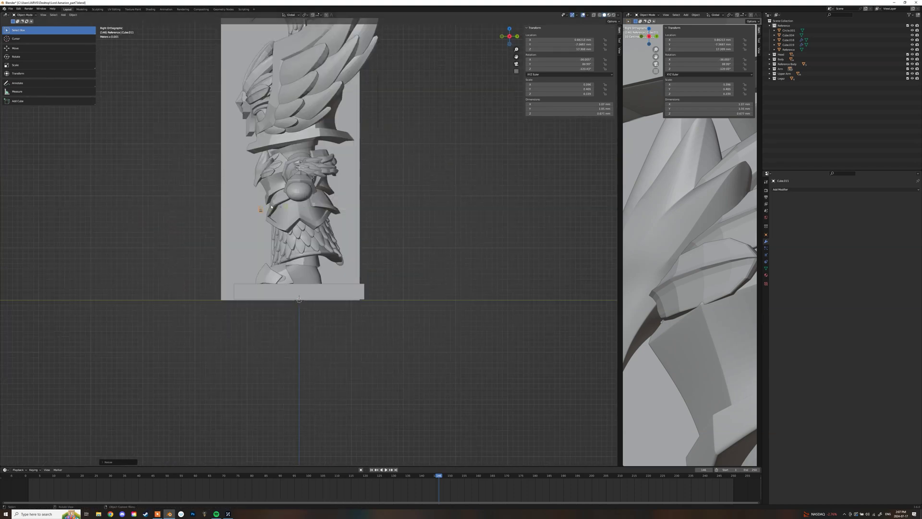
{"action": "key", "text": "KP_1"}
{"action": "scroll", "coordinate": [272, 207], "scroll_direction": "up", "scroll_amount": 12}
{"action": "key", "text": "g"}
{"action": "left_click", "coordinate": [322, 175]}
{"action": "key", "text": "s"}
{"action": "key", "text": "ctrl+z"}
Rotate and move the small block until it sits against the armour's surface
{"action": "middle_click_drag", "start_coordinate": [294, 174], "coordinate": [365, 193]}
{"action": "scroll", "coordinate": [407, 223], "scroll_direction": "down", "scroll_amount": 8}
{"action": "scroll", "coordinate": [243, 179], "scroll_direction": "up", "scroll_amount": 4}
{"action": "left_click", "coordinate": [242, 180]}
{"action": "middle_click_drag", "start_coordinate": [242, 179], "coordinate": [427, 220]}
{"action": "key", "text": "r"}
{"action": "left_click", "coordinate": [350, 102]}
{"action": "key", "text": "g"}
{"action": "left_click", "coordinate": [302, 173]}
{"action": "scroll", "coordinate": [278, 150], "scroll_direction": "up", "scroll_amount": 8}
{"action": "key", "text": "r"}
{"action": "left_click", "coordinate": [432, 177]}
{"action": "key", "text": "g"}
{"action": "left_click", "coordinate": [423, 192]}
Examine the whole figure from the front and the side
{"action": "scroll", "coordinate": [423, 192], "scroll_direction": "down", "scroll_amount": 8}
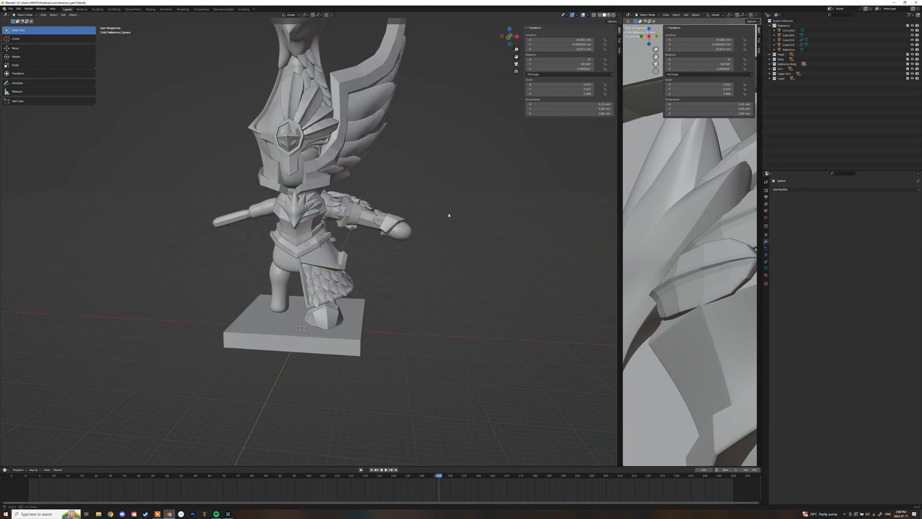
{"action": "scroll", "coordinate": [437, 220], "scroll_direction": "up", "scroll_amount": 4}
{"action": "scroll", "coordinate": [435, 217], "scroll_direction": "down", "scroll_amount": 6}
{"action": "scroll", "coordinate": [430, 212], "scroll_direction": "up", "scroll_amount": 2}
{"action": "left_click", "coordinate": [331, 209]}
{"action": "middle_click_drag", "start_coordinate": [402, 191], "coordinate": [336, 197]}
{"action": "key", "text": "KP_1"}
{"action": "scroll", "coordinate": [422, 238], "scroll_direction": "down", "scroll_amount": 8}
{"action": "middle_click_drag", "start_coordinate": [422, 238], "coordinate": [367, 216]}
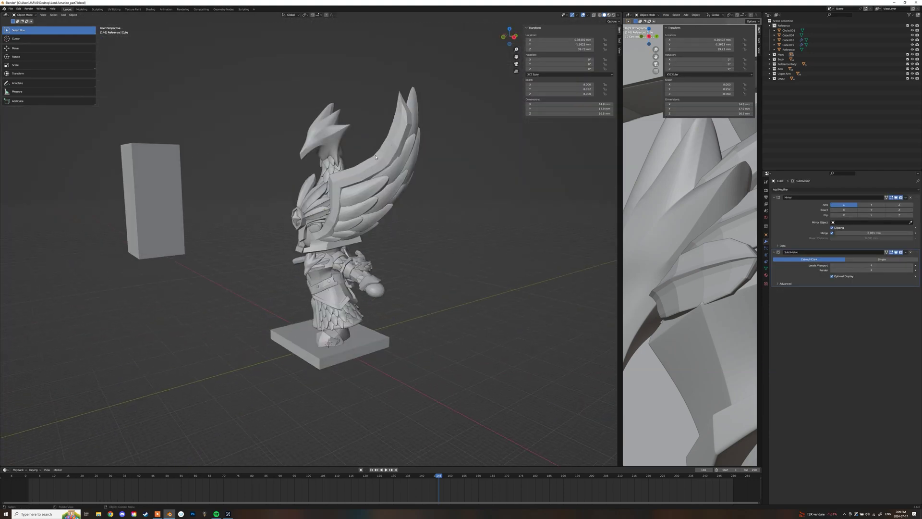
Try smoothing the front trim of the helmet's wing with a level 1 subdivision
{"action": "left_click", "coordinate": [368, 187]}
{"action": "key", "text": "ctrl+1"}
{"action": "middle_click_drag", "start_coordinate": [427, 197], "coordinate": [538, 197]}
{"action": "key", "text": "ctrl+z"}
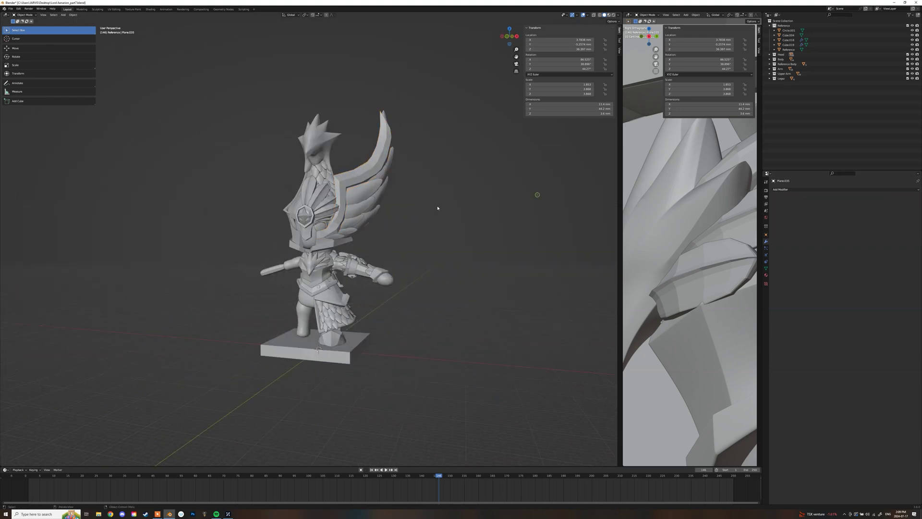
Add a Subdivision Surface modifier to the armour band around the top of the upper arm
{"action": "middle_click_drag", "start_coordinate": [441, 212], "coordinate": [359, 208]}
{"action": "scroll", "coordinate": [359, 208], "scroll_direction": "down", "scroll_amount": 3}
{"action": "middle_click_drag", "start_coordinate": [441, 207], "coordinate": [379, 192]}
{"action": "left_click", "coordinate": [411, 252]}
{"action": "middle_click_drag", "start_coordinate": [411, 252], "coordinate": [463, 284]}
{"action": "scroll", "coordinate": [389, 263], "scroll_direction": "up", "scroll_amount": 4}
{"action": "scroll", "coordinate": [389, 263], "scroll_direction": "up", "scroll_amount": 3}
{"action": "middle_click_drag", "start_coordinate": [389, 263], "coordinate": [349, 190], "text": "shift"}
{"action": "left_click", "coordinate": [829, 189]}
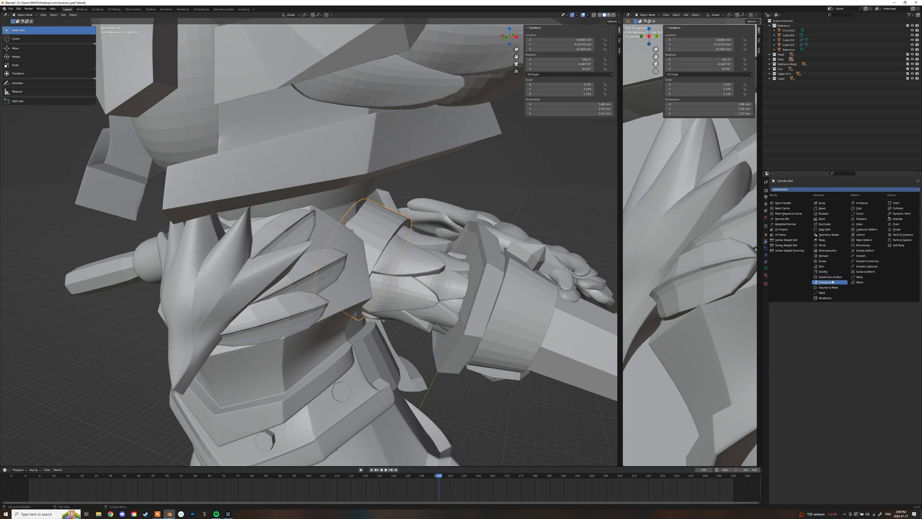
{"action": "left_click", "coordinate": [829, 282]}
Edit the edge loop along the rim of the upper arm's armour band
{"action": "key", "text": "Tab"}
{"action": "left_click", "coordinate": [409, 229], "text": "alt"}
{"action": "middle_click_drag", "start_coordinate": [400, 206], "coordinate": [331, 249]}
{"action": "left_click", "coordinate": [396, 241]}
{"action": "key", "text": "Tab"}
{"action": "scroll", "coordinate": [397, 241], "scroll_direction": "down", "scroll_amount": 6}
{"action": "scroll", "coordinate": [356, 236], "scroll_direction": "down", "scroll_amount": 3}
{"action": "scroll", "coordinate": [403, 239], "scroll_direction": "up", "scroll_amount": 4}
Reposition three vertices of the helmet detail near the eye, sliding the first one along its edge
{"action": "left_click", "coordinate": [342, 183]}
{"action": "key", "text": "Tab"}
{"action": "key", "text": "1"}
{"action": "left_click", "coordinate": [309, 166]}
{"action": "key", "text": "g"}
{"action": "key", "text": "g"}
{"action": "middle_click_drag", "start_coordinate": [330, 140], "coordinate": [372, 166]}
{"action": "left_click", "coordinate": [321, 193]}
{"action": "key", "text": "g"}
{"action": "left_click", "coordinate": [267, 220]}
{"action": "scroll", "coordinate": [269, 220], "scroll_direction": "down", "scroll_amount": 3}
{"action": "middle_click_drag", "start_coordinate": [269, 220], "coordinate": [379, 201]}
{"action": "left_click", "coordinate": [343, 197]}
{"action": "key", "text": "g"}
{"action": "left_click", "coordinate": [347, 193]}
{"action": "key", "text": "Tab"}
Smooth the eye sphere with a Subdivision Surface modifier
{"action": "left_click", "coordinate": [370, 181]}
{"action": "left_click", "coordinate": [343, 230]}
{"action": "left_click", "coordinate": [834, 189]}
{"action": "left_click", "coordinate": [835, 277]}
{"action": "scroll", "coordinate": [463, 269], "scroll_direction": "down", "scroll_amount": 9}
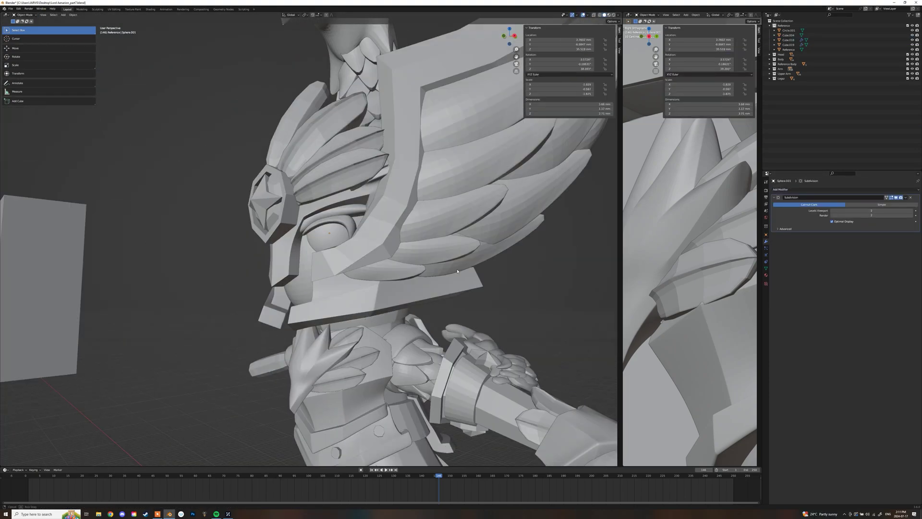
{"action": "scroll", "coordinate": [432, 270], "scroll_direction": "up", "scroll_amount": 4}
{"action": "middle_click_drag", "start_coordinate": [372, 268], "coordinate": [390, 292]}
{"action": "scroll", "coordinate": [323, 272], "scroll_direction": "down", "scroll_amount": 5}
{"action": "scroll", "coordinate": [385, 317], "scroll_direction": "up", "scroll_amount": 5}
Select an edge loop on the armour part below the helmet and give the part a level 2 subdivision
{"action": "middle_click_drag", "start_coordinate": [366, 334], "coordinate": [413, 307]}
{"action": "left_click", "coordinate": [370, 280]}
{"action": "left_click", "coordinate": [366, 308]}
{"action": "key", "text": "Tab"}
{"action": "left_click", "coordinate": [374, 328], "text": "alt"}
{"action": "key", "text": "Tab"}
{"action": "key", "text": "ctrl+2"}
{"action": "key", "text": "Tab"}
{"action": "key", "text": "Tab"}
Move one face of the armour piece in front view to reshape it
{"action": "left_click", "coordinate": [423, 206]}
{"action": "key", "text": "Tab"}
{"action": "scroll", "coordinate": [423, 206], "scroll_direction": "up", "scroll_amount": 4}
{"action": "key", "text": "3"}
{"action": "left_click", "coordinate": [408, 179]}
{"action": "middle_click_drag", "start_coordinate": [408, 180], "coordinate": [461, 245]}
{"action": "key", "text": "KP_1"}
{"action": "key", "text": "g"}
{"action": "left_click", "coordinate": [507, 192]}
{"action": "key", "text": "Tab"}
Scale the armour cuff on the forearm in front view and check its mesh
{"action": "scroll", "coordinate": [491, 239], "scroll_direction": "down", "scroll_amount": 6}
{"action": "scroll", "coordinate": [491, 239], "scroll_direction": "down", "scroll_amount": 5}
{"action": "scroll", "coordinate": [456, 255], "scroll_direction": "up", "scroll_amount": 6}
{"action": "key", "text": "KP_1"}
{"action": "left_click", "coordinate": [461, 278]}
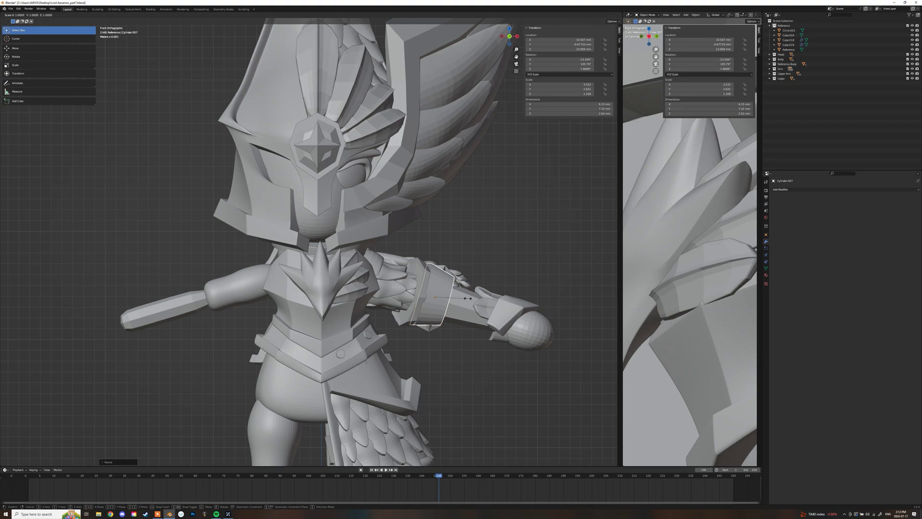
{"action": "key", "text": "Tab"}
{"action": "middle_click_drag", "start_coordinate": [439, 273], "coordinate": [422, 250]}
{"action": "key", "text": "Tab"}
Duplicate the selected armour part and place the copy in front view
{"action": "left_click", "coordinate": [427, 283]}
{"action": "key", "text": "KP_7"}
{"action": "key", "text": "KP_1"}
{"action": "key", "text": "shift+d"}
{"action": "left_click", "coordinate": [283, 306]}
{"action": "middle_click_drag", "start_coordinate": [336, 297], "coordinate": [405, 272]}
{"action": "left_click", "coordinate": [393, 288]}
Move the selected geometry of the armour part along the Z axis
{"action": "key", "text": "Tab"}
{"action": "key", "text": "g"}
{"action": "key", "text": "z"}
{"action": "left_click", "coordinate": [403, 284]}
{"action": "scroll", "coordinate": [405, 279], "scroll_direction": "down", "scroll_amount": 5}
{"action": "key", "text": "Tab"}
{"action": "scroll", "coordinate": [405, 273], "scroll_direction": "up", "scroll_amount": 5}
{"action": "key", "text": "Tab"}
Scale an edge loop of the armour part in Edit Mode
{"action": "middle_click_drag", "start_coordinate": [336, 259], "coordinate": [313, 236]}
{"action": "key", "text": "Tab"}
{"action": "key", "text": "Tab"}
{"action": "left_click", "coordinate": [366, 274], "text": "alt"}
{"action": "key", "text": "s"}
{"action": "key", "text": "Tab"}
{"action": "scroll", "coordinate": [336, 245], "scroll_direction": "down", "scroll_amount": 10}
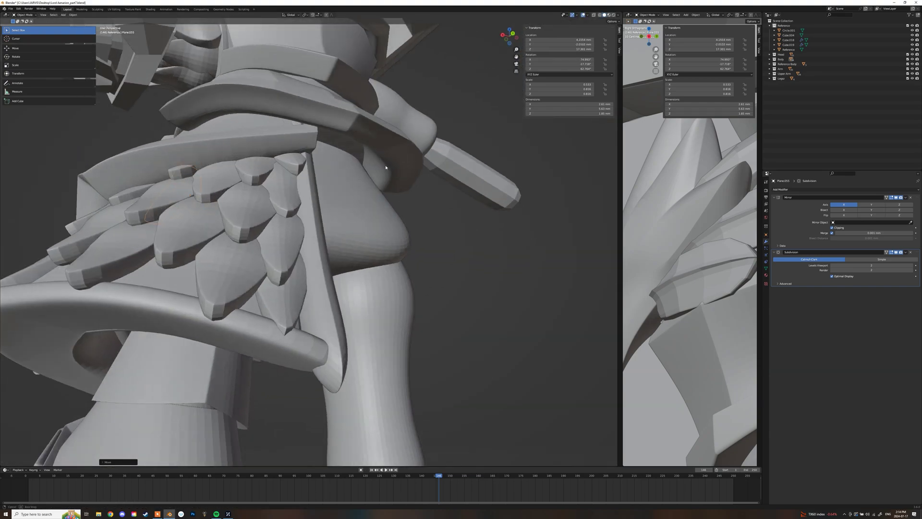
Examine the scale skirt, the torso armour's mesh and the whole figure from several angles
{"action": "middle_click_drag", "start_coordinate": [385, 168], "coordinate": [317, 204]}
{"action": "scroll", "coordinate": [339, 192], "scroll_direction": "down", "scroll_amount": 2}
{"action": "scroll", "coordinate": [479, 227], "scroll_direction": "down", "scroll_amount": 6}
{"action": "scroll", "coordinate": [428, 191], "scroll_direction": "up", "scroll_amount": 6}
{"action": "scroll", "coordinate": [317, 204], "scroll_direction": "up", "scroll_amount": 4}
{"action": "left_click", "coordinate": [327, 137]}
{"action": "key", "text": "Tab"}
{"action": "left_click", "coordinate": [332, 135]}
{"action": "middle_click_drag", "start_coordinate": [332, 135], "coordinate": [216, 201]}
{"action": "key", "text": "Tab"}
{"action": "scroll", "coordinate": [485, 164], "scroll_direction": "down", "scroll_amount": 6}
{"action": "scroll", "coordinate": [216, 201], "scroll_direction": "down", "scroll_amount": 3}
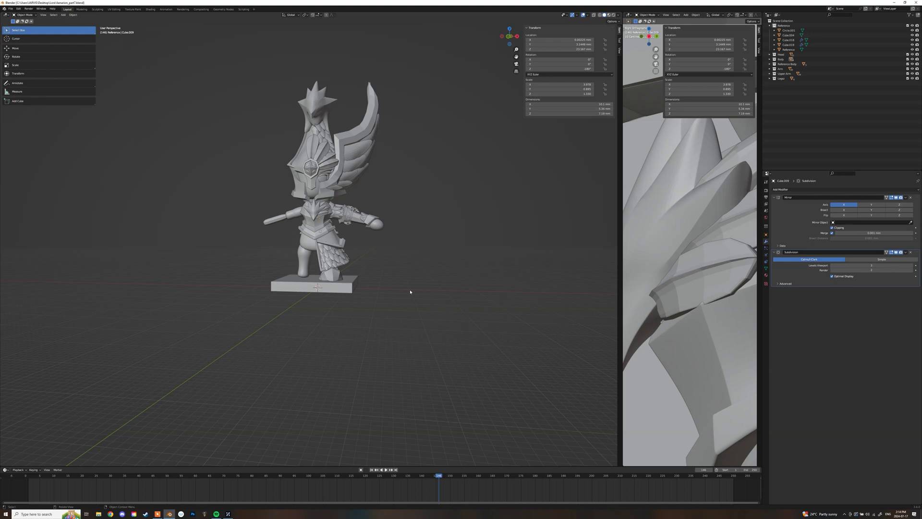
{"action": "scroll", "coordinate": [410, 292], "scroll_direction": "up", "scroll_amount": 3}
{"action": "middle_click_drag", "start_coordinate": [410, 292], "coordinate": [417, 243]}
{"action": "scroll", "coordinate": [298, 241], "scroll_direction": "up", "scroll_amount": 3}
{"action": "scroll", "coordinate": [343, 269], "scroll_direction": "down", "scroll_amount": 4}
{"action": "scroll", "coordinate": [341, 268], "scroll_direction": "up", "scroll_amount": 5}
{"action": "scroll", "coordinate": [371, 251], "scroll_direction": "down", "scroll_amount": 8}
Select the narrow face loop running up the helmet's side and show the model as wireframe
{"action": "key", "text": "Tab"}
{"action": "scroll", "coordinate": [331, 167], "scroll_direction": "up", "scroll_amount": 5}
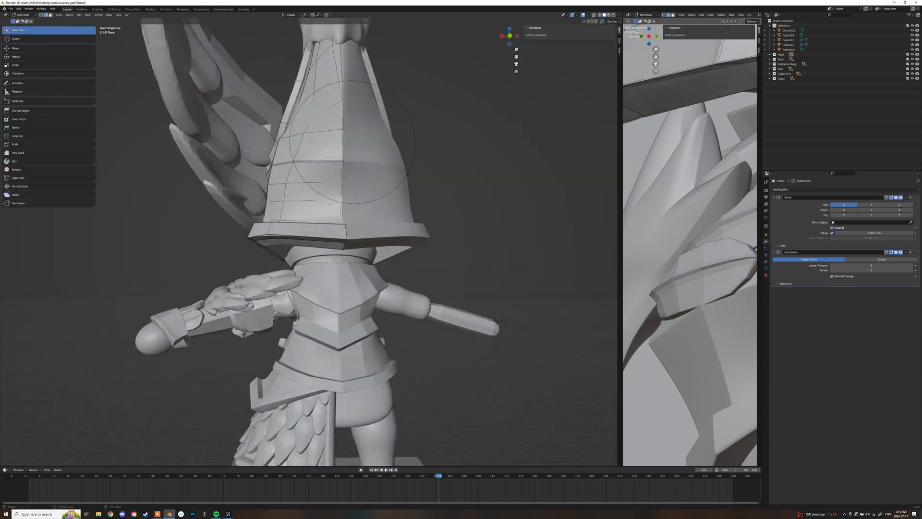
{"action": "left_click", "coordinate": [353, 131]}
{"action": "scroll", "coordinate": [353, 130], "scroll_direction": "up", "scroll_amount": 4}
{"action": "key", "text": "3"}
{"action": "key", "text": "alt+a"}
{"action": "left_click", "coordinate": [317, 140], "text": "alt"}
{"action": "key", "text": "shift+z"}
{"action": "scroll", "coordinate": [315, 159], "scroll_direction": "down", "scroll_amount": 5}
{"action": "mouse_move", "coordinate": [298, 300]}
{"action": "middle_mouse_down"}
{"action": "mouse_move", "coordinate": [265, 308]}
{"action": "mouse_move", "coordinate": [295, 307]}
{"action": "middle_mouse_up"}
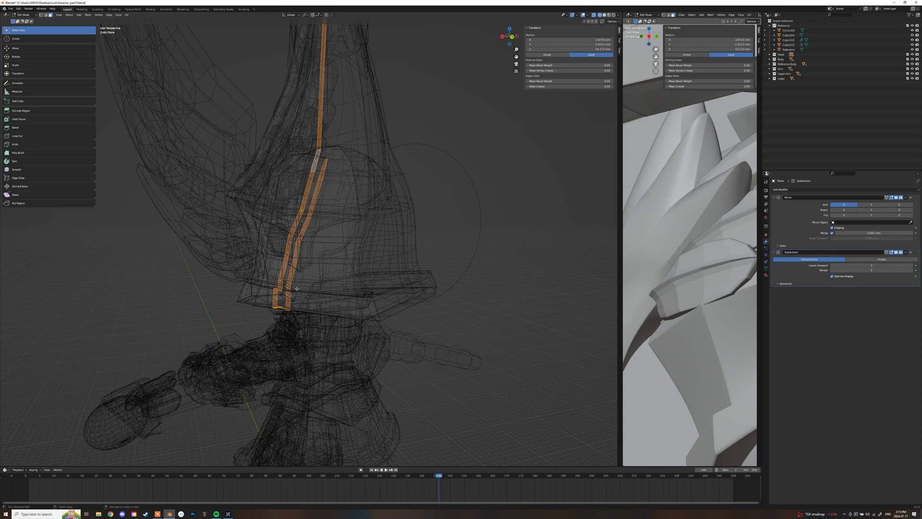
Deselect the lower rim faces and stray faces of the helmet's face loop, and return to solid shading
{"action": "left_click_drag", "start_coordinate": [298, 298], "coordinate": [258, 335], "text": "ctrl"}
{"action": "scroll", "coordinate": [258, 335], "scroll_direction": "up", "scroll_amount": 3}
{"action": "scroll", "coordinate": [275, 329], "scroll_direction": "down", "scroll_amount": 4}
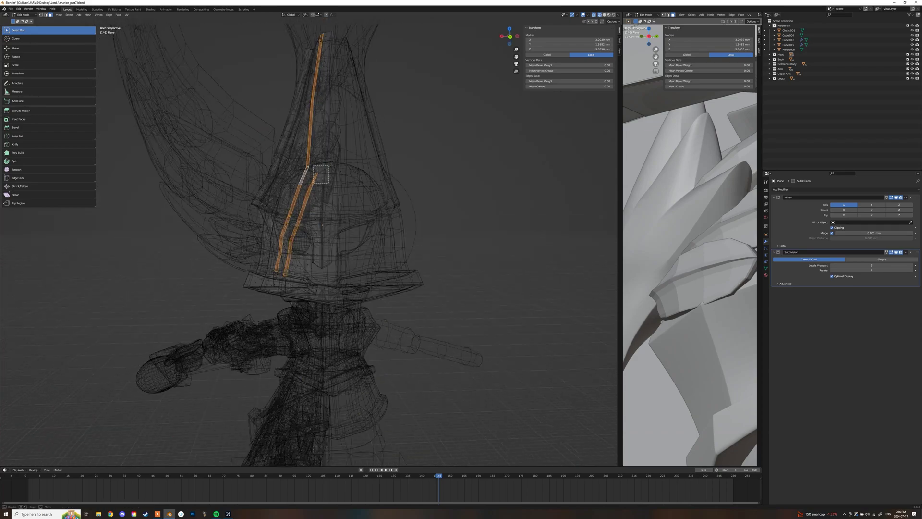
{"action": "left_click_drag", "start_coordinate": [287, 267], "coordinate": [282, 281], "text": "ctrl"}
{"action": "key", "text": "shift+z"}
Extrude the selected face strip on the helmet and adjust the position of the extruded part
{"action": "middle_click_drag", "start_coordinate": [288, 269], "coordinate": [307, 288]}
{"action": "key", "text": "e"}
{"action": "left_click", "coordinate": [317, 240]}
{"action": "scroll", "coordinate": [312, 230], "scroll_direction": "up", "scroll_amount": 5}
{"action": "middle_click_drag", "start_coordinate": [298, 192], "coordinate": [312, 223]}
{"action": "key", "text": "g"}
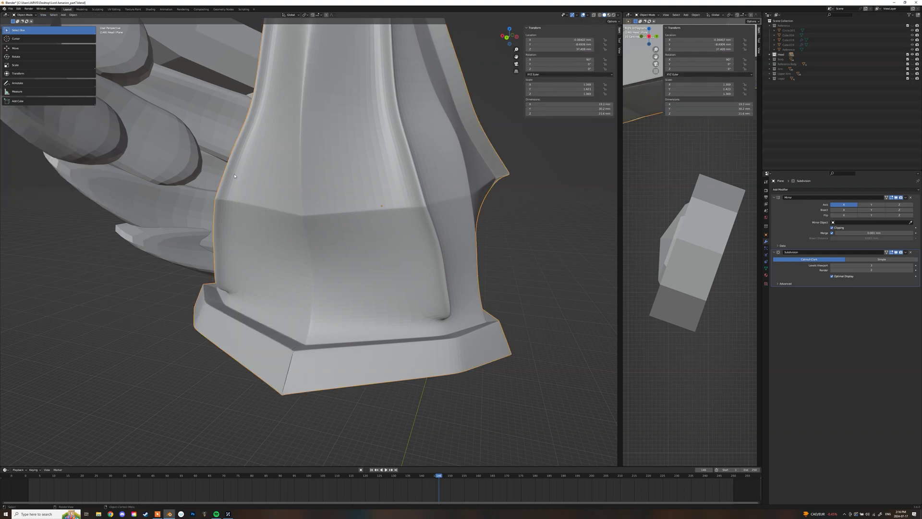
Select the long edge line running down the helmet's side in wireframe and bevel it
{"action": "key", "text": "shift+z"}
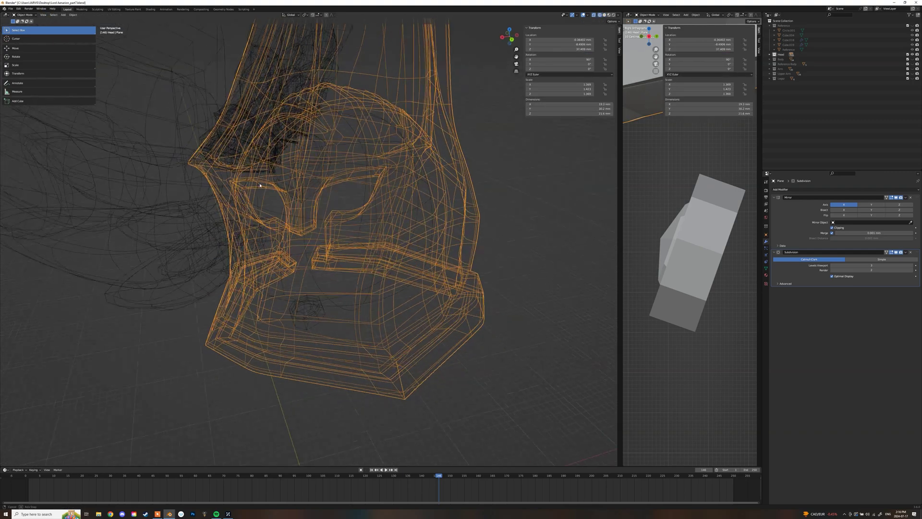
{"action": "key", "text": "alt+a"}
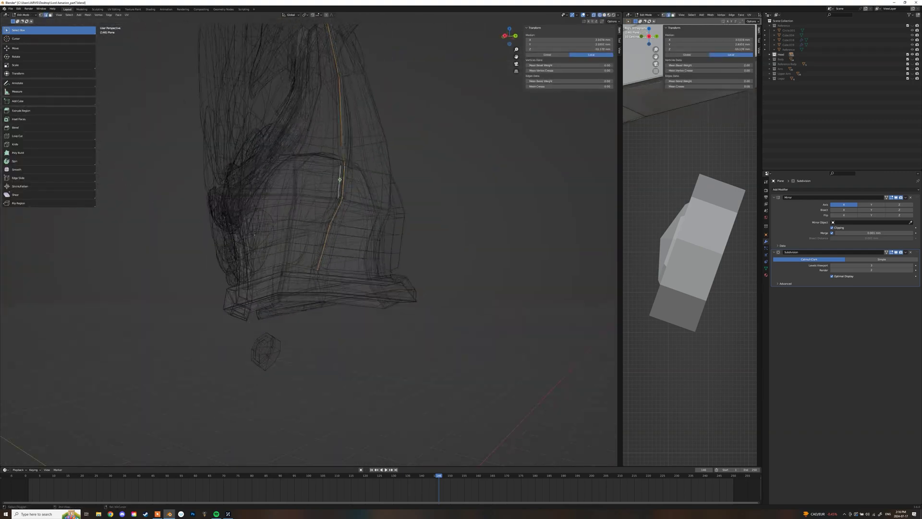
{"action": "scroll", "coordinate": [312, 192], "scroll_direction": "up", "scroll_amount": 3}
{"action": "mouse_move", "coordinate": [354, 169]}
{"action": "middle_mouse_down"}
{"action": "mouse_move", "coordinate": [288, 188]}
{"action": "mouse_move", "coordinate": [337, 208]}
{"action": "middle_mouse_up"}
{"action": "key", "text": "shift+z"}
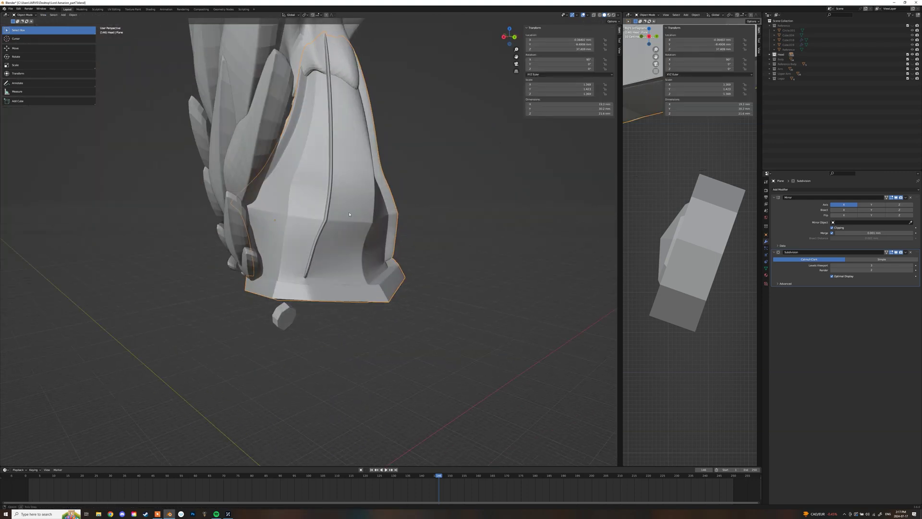
{"action": "scroll", "coordinate": [328, 373], "scroll_direction": "up", "scroll_amount": 6}
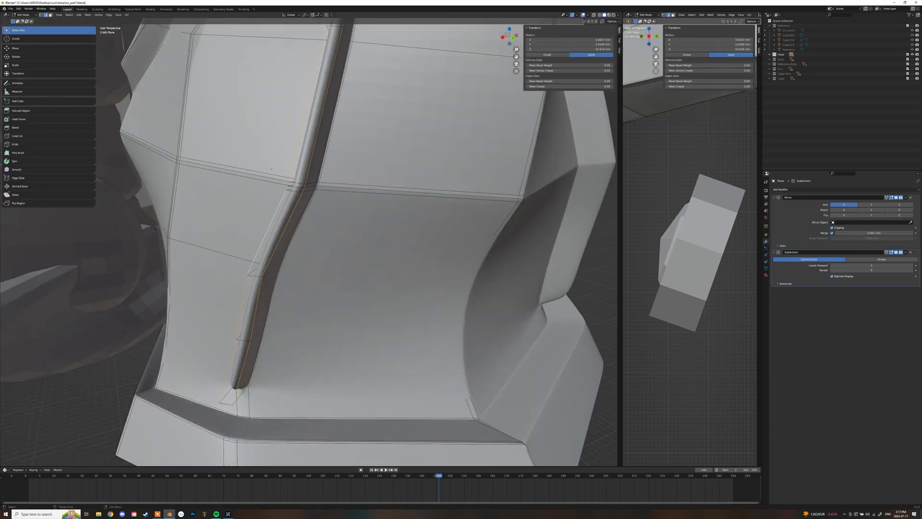
{"action": "key", "text": "ctrl+b"}
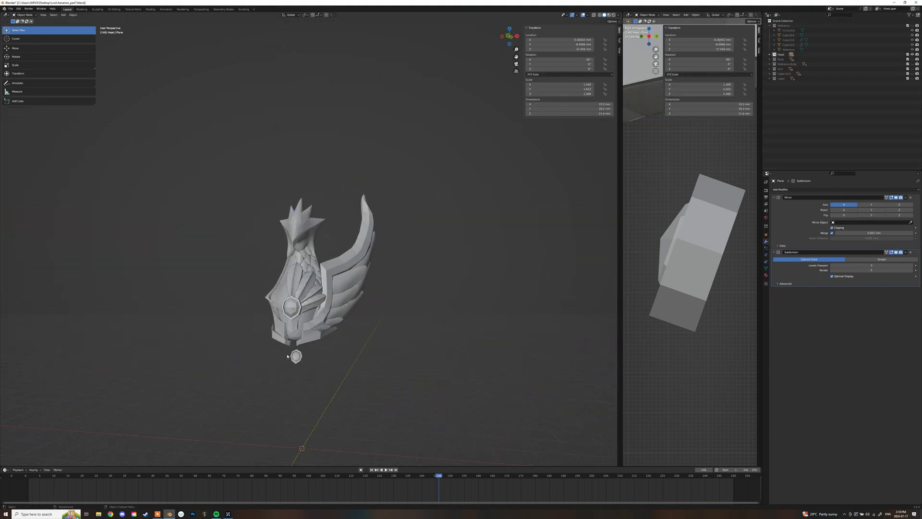
Move the brow strip above the eye and the star emblem into the Head collection, and hide that collection
{"action": "left_click", "coordinate": [313, 324]}
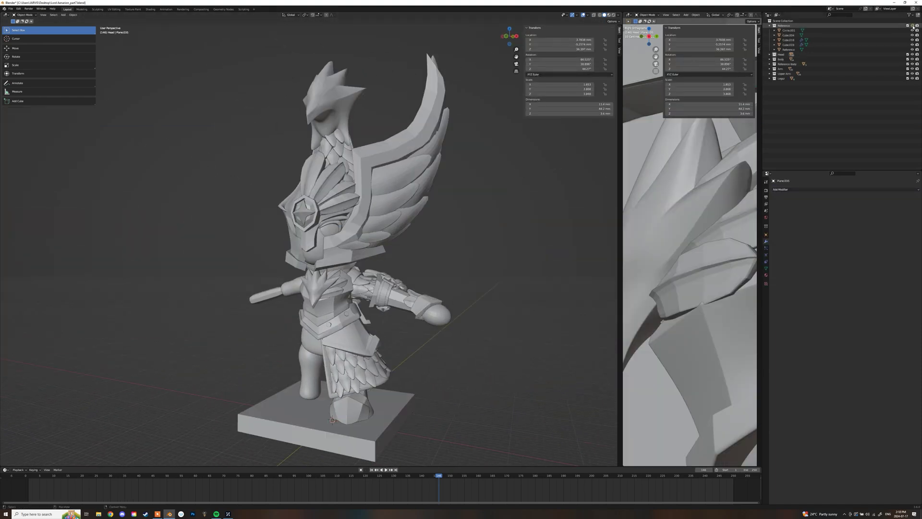
{"action": "left_click", "coordinate": [788, 40]}
{"action": "left_click", "coordinate": [907, 54]}
{"action": "left_click", "coordinate": [907, 54]}
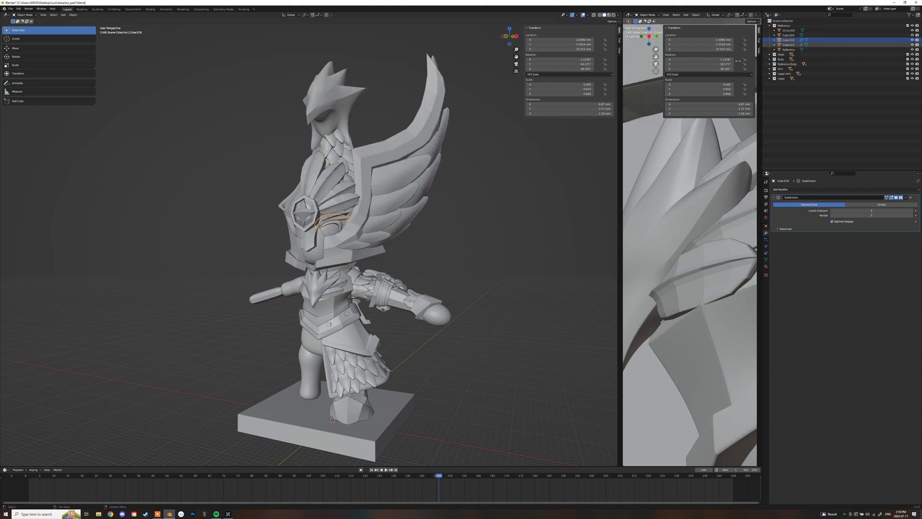
{"action": "left_click_drag", "start_coordinate": [794, 42], "coordinate": [787, 55]}
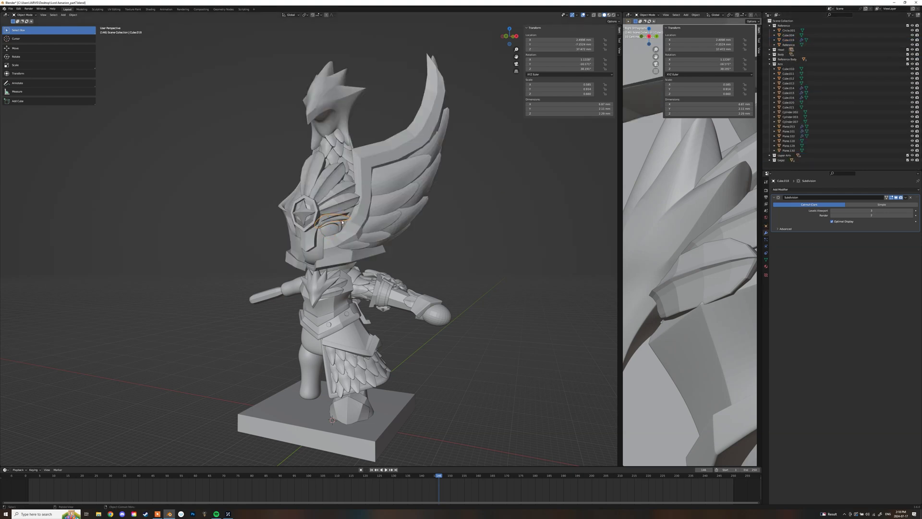
{"action": "left_click", "coordinate": [788, 97]}
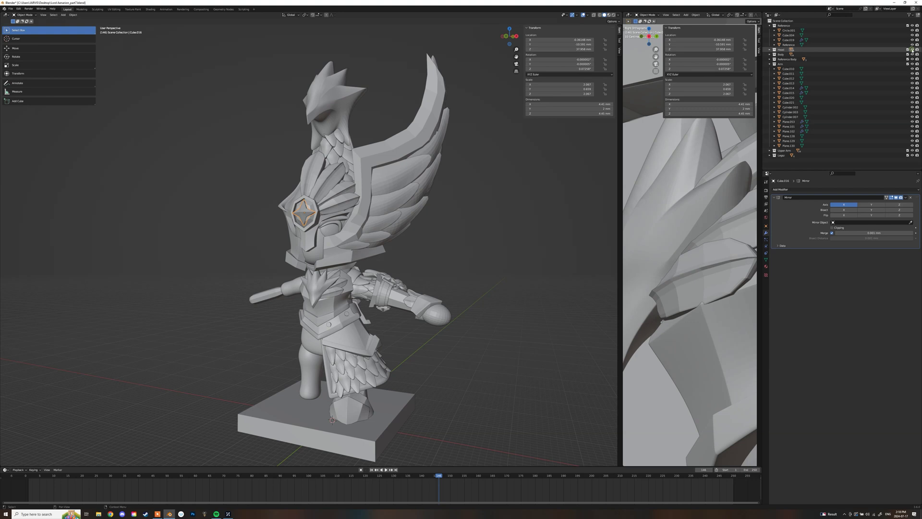
{"action": "left_click", "coordinate": [912, 50]}
Move the two belt studs and the skirt's trim strip into the Body collection, and hide that collection
{"action": "left_click", "coordinate": [801, 74]}
{"action": "left_click", "coordinate": [802, 98], "text": "ctrl"}
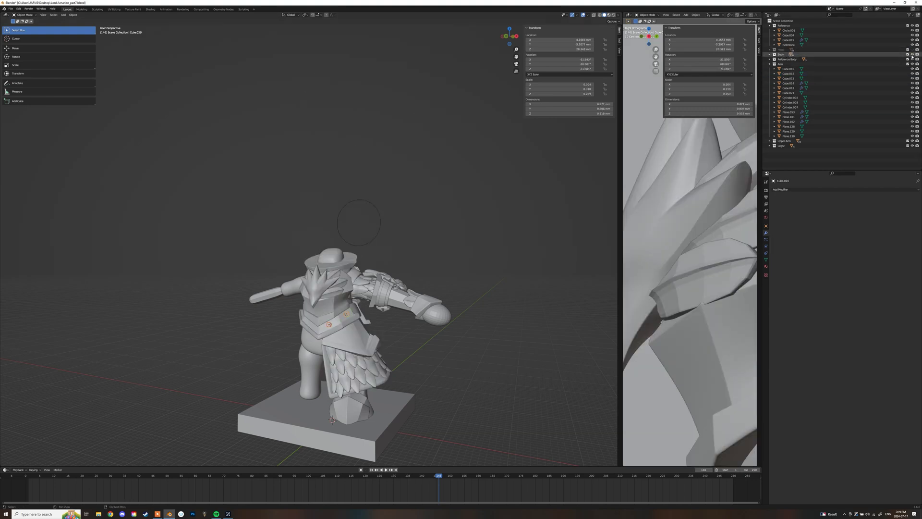
{"action": "middle_click_drag", "start_coordinate": [384, 180], "coordinate": [622, 163]}
{"action": "left_click", "coordinate": [790, 40]}
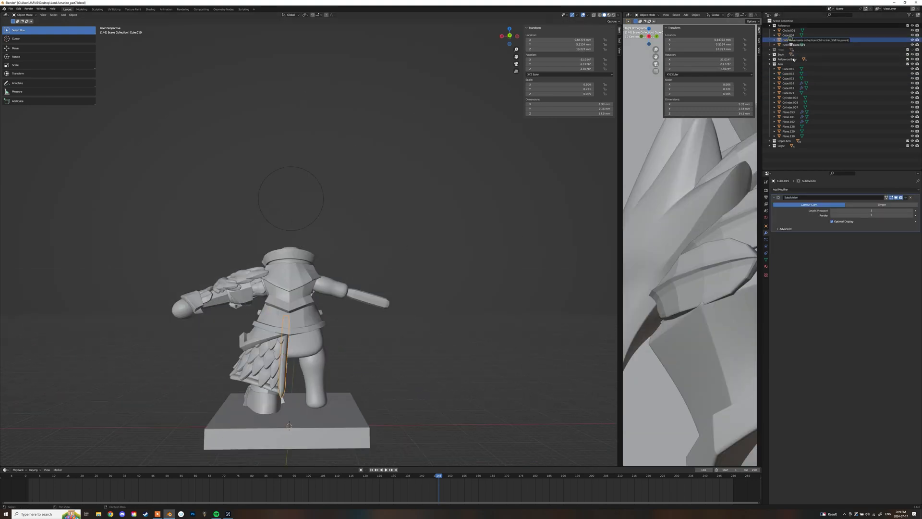
{"action": "left_click", "coordinate": [912, 49]}
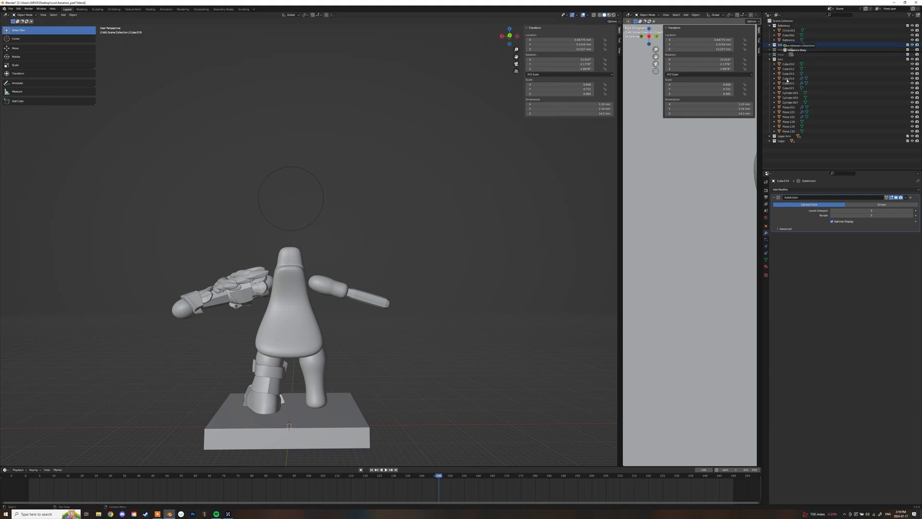
{"action": "middle_click_drag", "start_coordinate": [552, 231], "coordinate": [426, 278]}
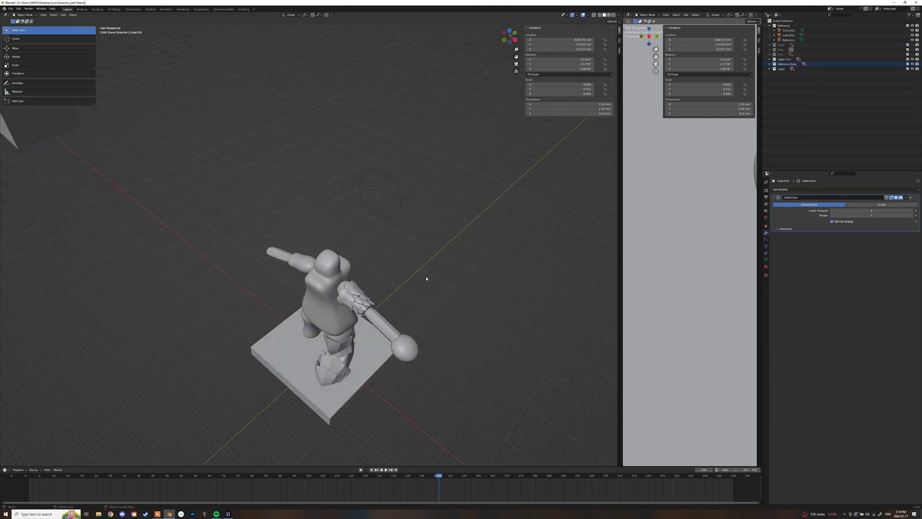
Duplicate the scale plate near the shoulder end of the upper arm, then resize and rotate the copy
{"action": "middle_click_drag", "start_coordinate": [537, 241], "coordinate": [331, 248]}
{"action": "left_click", "coordinate": [299, 246]}
{"action": "key", "text": "shift+d"}
{"action": "key", "text": "s"}
{"action": "left_click", "coordinate": [363, 211]}
{"action": "key", "text": "r"}
{"action": "left_click", "coordinate": [373, 189]}
Move the duplicated scale against the shoulder and refine its rotation to follow the arm
{"action": "key", "text": "g"}
{"action": "key", "text": "r"}
{"action": "left_click", "coordinate": [336, 207]}
{"action": "key", "text": "r"}
{"action": "left_click", "coordinate": [337, 216]}
{"action": "key", "text": "r"}
{"action": "left_click", "coordinate": [319, 221]}
Select the neighbouring scale on the shoulder side of the upper arm and rotate it to fit the others
{"action": "middle_click_drag", "start_coordinate": [384, 212], "coordinate": [365, 293]}
{"action": "left_click", "coordinate": [369, 238]}
{"action": "scroll", "coordinate": [371, 241], "scroll_direction": "down", "scroll_amount": 5}
{"action": "scroll", "coordinate": [370, 240], "scroll_direction": "up", "scroll_amount": 4}
{"action": "left_click", "coordinate": [331, 255]}
{"action": "left_click", "coordinate": [284, 274]}
{"action": "key", "text": "r"}
{"action": "left_click", "coordinate": [332, 269]}
Show the hidden Head, Body and Arm collections and check the shoulder piece's mesh in wireframe beside the chest armour
{"action": "left_click_drag", "start_coordinate": [912, 45], "coordinate": [912, 54]}
{"action": "middle_click_drag", "start_coordinate": [408, 264], "coordinate": [461, 267]}
{"action": "middle_click_drag", "start_coordinate": [307, 269], "coordinate": [339, 234]}
{"action": "left_click", "coordinate": [281, 269]}
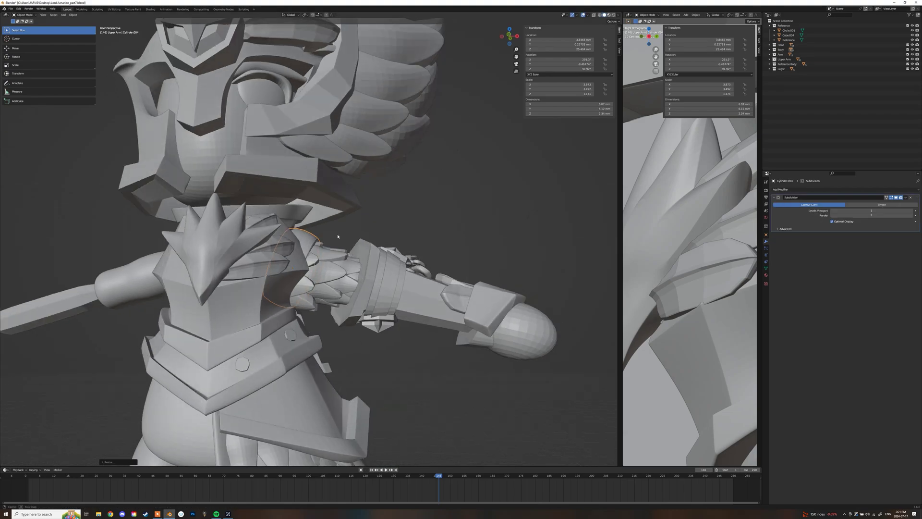
{"action": "left_click", "coordinate": [288, 269]}
{"action": "key", "text": "Tab"}
{"action": "key", "text": "shift+z"}
{"action": "middle_click_drag", "start_coordinate": [269, 288], "coordinate": [317, 245]}
{"action": "key", "text": "shift+z"}
{"action": "key", "text": "Tab"}
{"action": "scroll", "coordinate": [308, 264], "scroll_direction": "down", "scroll_amount": 4}
{"action": "scroll", "coordinate": [317, 259], "scroll_direction": "up", "scroll_amount": 5}
Rotate the scale beside the chest armour and move it into place on the upper arm
{"action": "middle_click_drag", "start_coordinate": [380, 308], "coordinate": [269, 326]}
{"action": "left_click", "coordinate": [309, 298]}
{"action": "key", "text": "r"}
{"action": "left_click", "coordinate": [397, 342]}
{"action": "middle_click_drag", "start_coordinate": [397, 341], "coordinate": [437, 251]}
{"action": "key", "text": "g"}
{"action": "left_click", "coordinate": [327, 312]}
{"action": "scroll", "coordinate": [326, 312], "scroll_direction": "down", "scroll_amount": 4}
{"action": "scroll", "coordinate": [381, 315], "scroll_direction": "down", "scroll_amount": 4}
{"action": "scroll", "coordinate": [384, 327], "scroll_direction": "up", "scroll_amount": 2}
{"action": "scroll", "coordinate": [408, 232], "scroll_direction": "down", "scroll_amount": 3}
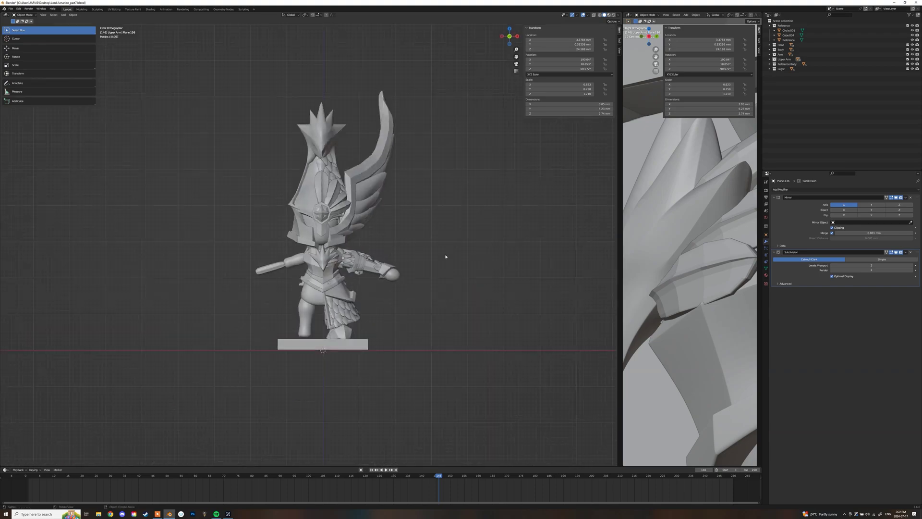
Reposition all the head and helmet parts together above the neck, then shift them along the X axis
{"action": "scroll", "coordinate": [392, 200], "scroll_direction": "up", "scroll_amount": 9}
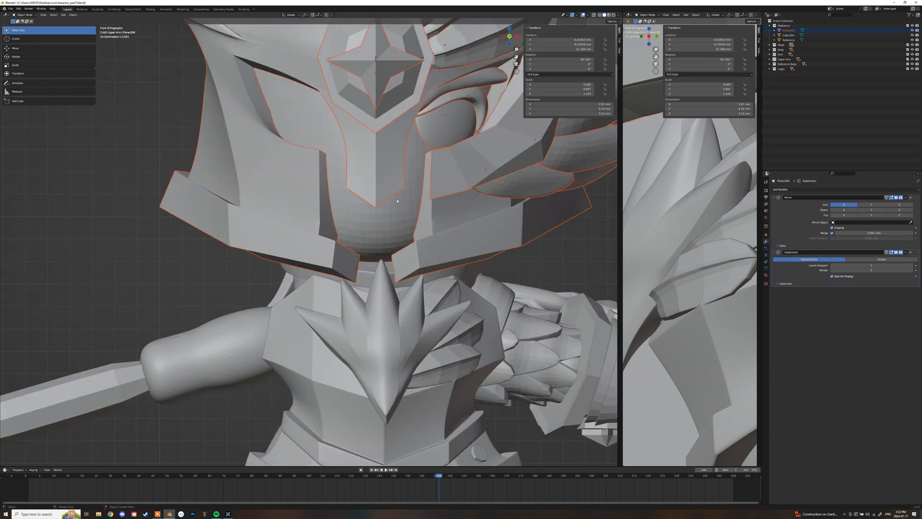
{"action": "key", "text": "shift+z"}
{"action": "key", "text": "g"}
{"action": "left_click", "coordinate": [421, 188]}
{"action": "mouse_move", "coordinate": [423, 187]}
{"action": "middle_mouse_down"}
{"action": "mouse_move", "coordinate": [394, 190]}
{"action": "mouse_move", "coordinate": [418, 189]}
{"action": "middle_mouse_up"}
{"action": "key", "text": "g"}
{"action": "key", "text": "x"}
{"action": "left_click", "coordinate": [428, 195]}
{"action": "scroll", "coordinate": [428, 195], "scroll_direction": "down", "scroll_amount": 5}
{"action": "scroll", "coordinate": [408, 209], "scroll_direction": "up", "scroll_amount": 4}
{"action": "mouse_move", "coordinate": [406, 219]}
{"action": "middle_mouse_down"}
{"action": "mouse_move", "coordinate": [417, 214]}
{"action": "mouse_move", "coordinate": [399, 207]}
{"action": "mouse_move", "coordinate": [424, 204]}
{"action": "mouse_move", "coordinate": [403, 211]}
{"action": "middle_mouse_up"}
{"action": "left_click", "coordinate": [418, 284]}
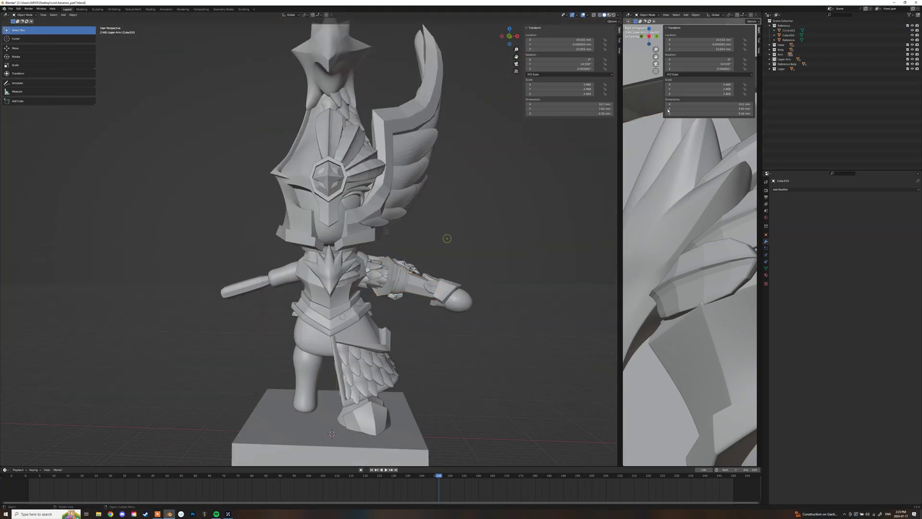
Hide the Body, Arm and Upper Arm collections to expose the legs in front view
{"action": "key", "text": "KP_1"}
{"action": "key", "text": "KP_1"}
{"action": "left_click", "coordinate": [912, 50]}
{"action": "left_click", "coordinate": [912, 49]}
{"action": "left_click", "coordinate": [912, 48]}
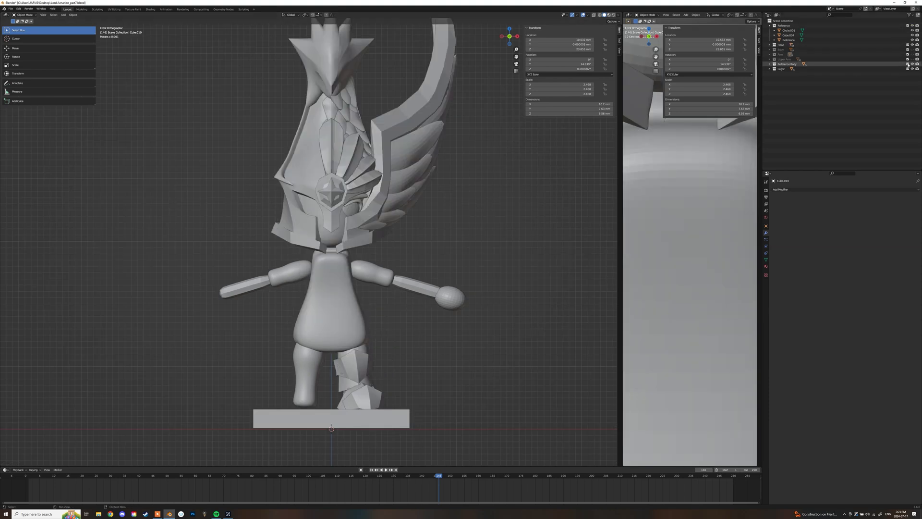
{"action": "middle_click_drag", "start_coordinate": [355, 368], "coordinate": [530, 238], "text": "shift"}
{"action": "scroll", "coordinate": [530, 238], "scroll_direction": "up", "scroll_amount": 6}
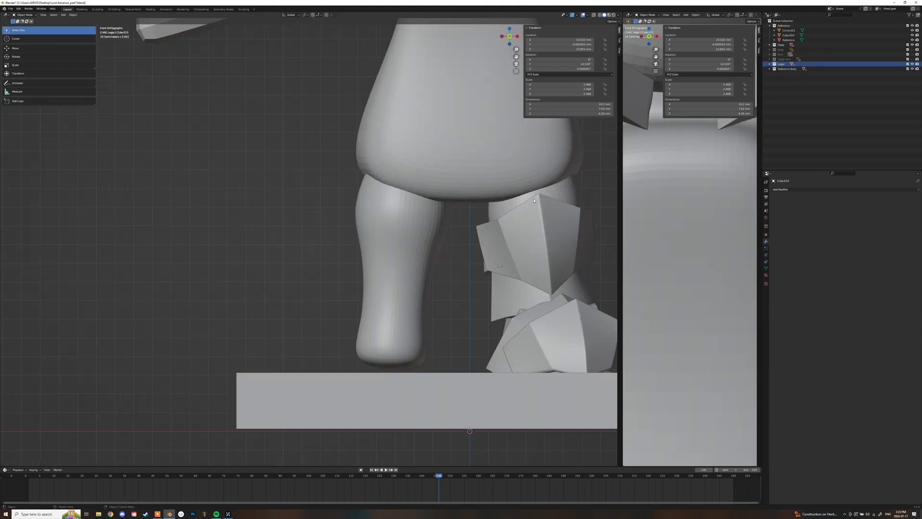
Examine the mesh of the leg armour plate below the knee in wireframe
{"action": "left_click", "coordinate": [530, 230]}
{"action": "key", "text": "KP_Decimal"}
{"action": "scroll", "coordinate": [543, 230], "scroll_direction": "down", "scroll_amount": 6}
{"action": "middle_click_drag", "start_coordinate": [521, 208], "coordinate": [585, 206]}
{"action": "key", "text": "Tab"}
{"action": "key", "text": "shift+z"}
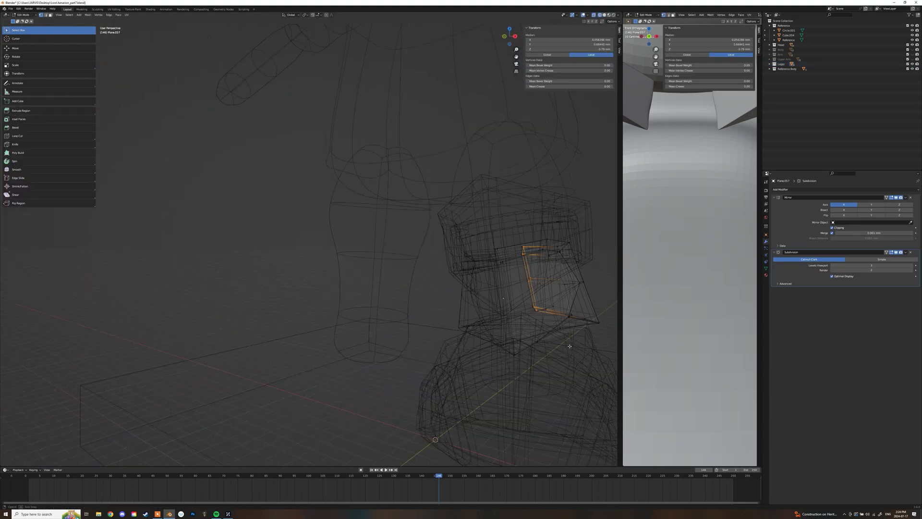
{"action": "key", "text": "Tab"}
{"action": "scroll", "coordinate": [478, 254], "scroll_direction": "down", "scroll_amount": 6}
Show the hidden body-part collections again and save the project as a new file with the next part number
{"action": "left_click_drag", "start_coordinate": [912, 50], "coordinate": [912, 59]}
{"action": "middle_click_drag", "start_coordinate": [476, 208], "coordinate": [451, 218]}
{"action": "left_click", "coordinate": [10, 8]}
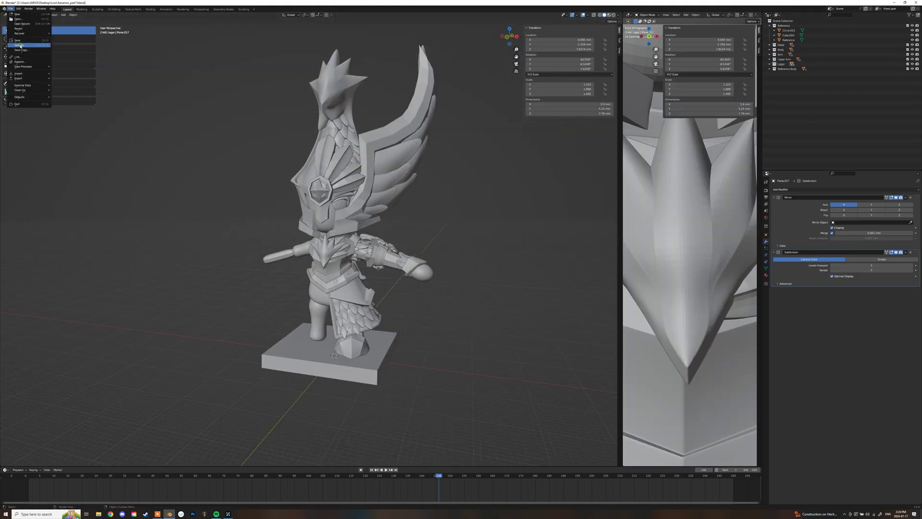
{"action": "left_click", "coordinate": [21, 44]}
{"action": "left_click", "coordinate": [418, 325]}
{"action": "left_click", "coordinate": [419, 324]}
{"action": "left_click", "coordinate": [538, 324]}
{"action": "middle_click_drag", "start_coordinate": [482, 311], "coordinate": [398, 224]}
{"action": "scroll", "coordinate": [381, 269], "scroll_direction": "up", "scroll_amount": 3}
{"action": "scroll", "coordinate": [370, 236], "scroll_direction": "down", "scroll_amount": 7}
{"action": "scroll", "coordinate": [411, 214], "scroll_direction": "up", "scroll_amount": 4}
{"action": "scroll", "coordinate": [403, 226], "scroll_direction": "down", "scroll_amount": 3}
{"action": "scroll", "coordinate": [403, 226], "scroll_direction": "up", "scroll_amount": 3}
{"action": "scroll", "coordinate": [398, 224], "scroll_direction": "up", "scroll_amount": 2}
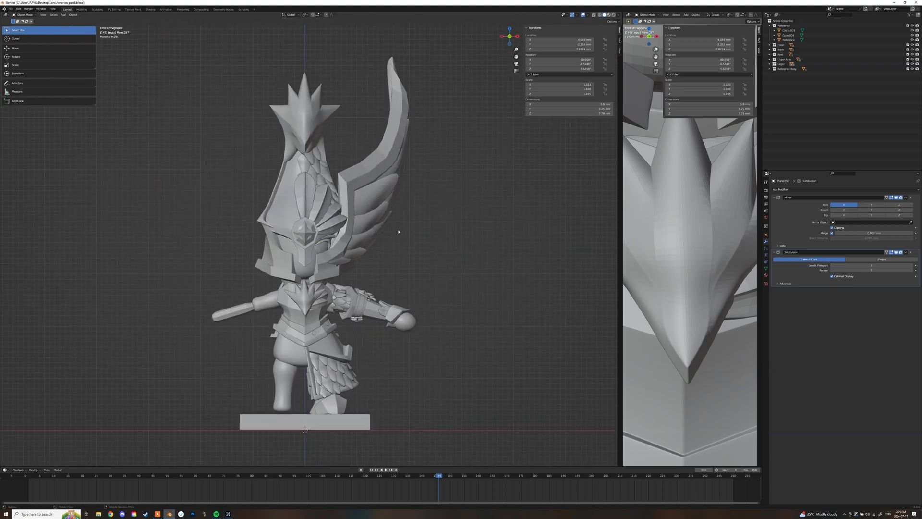